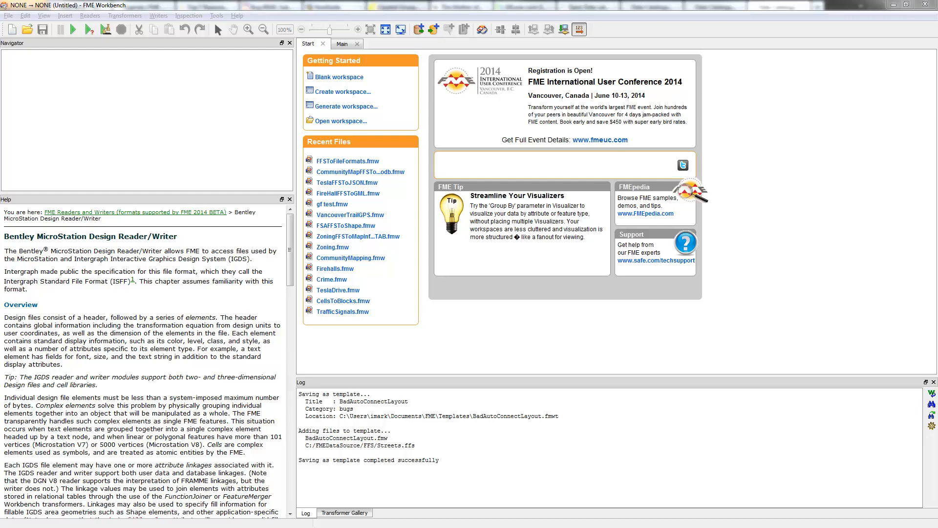
Switch to Firefox and review Vancouver's Open Data catalogue and its street lighting network data package page
key(alt+Tab)
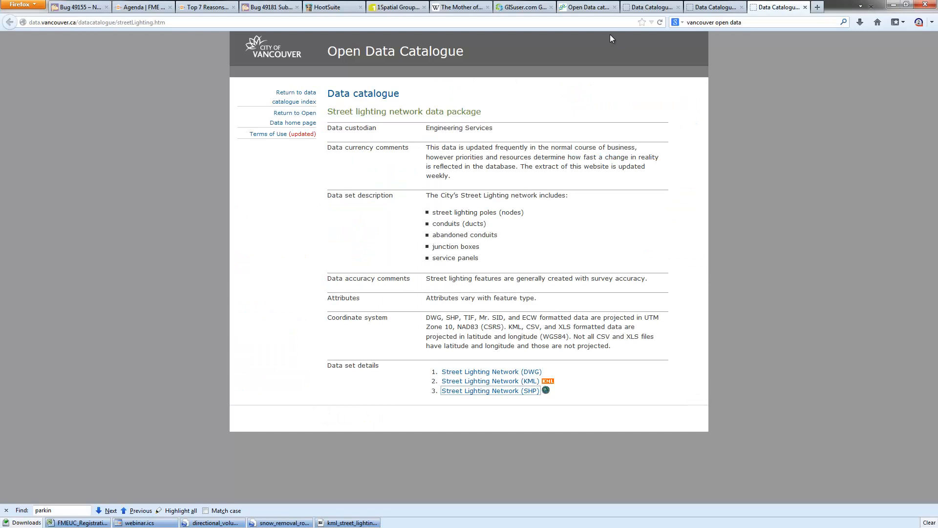
click(584, 7)
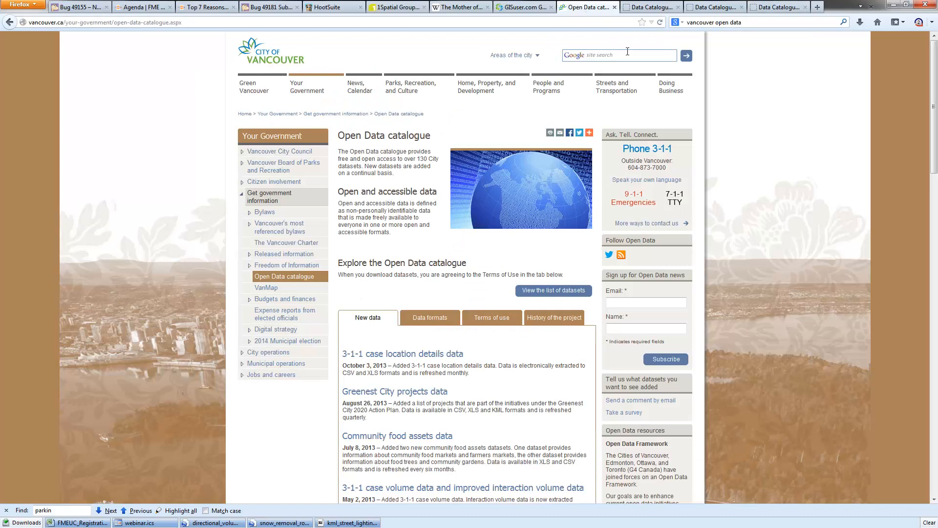
click(784, 7)
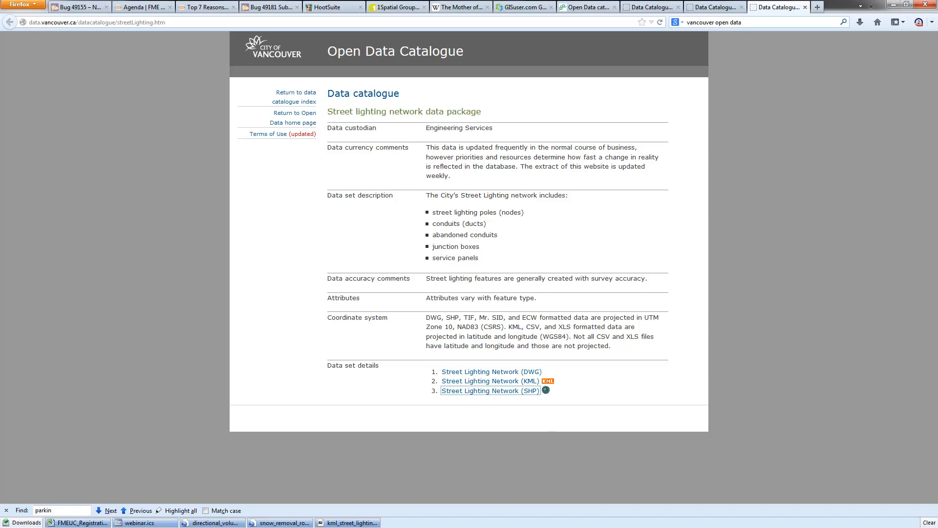
key(alt+Tab)
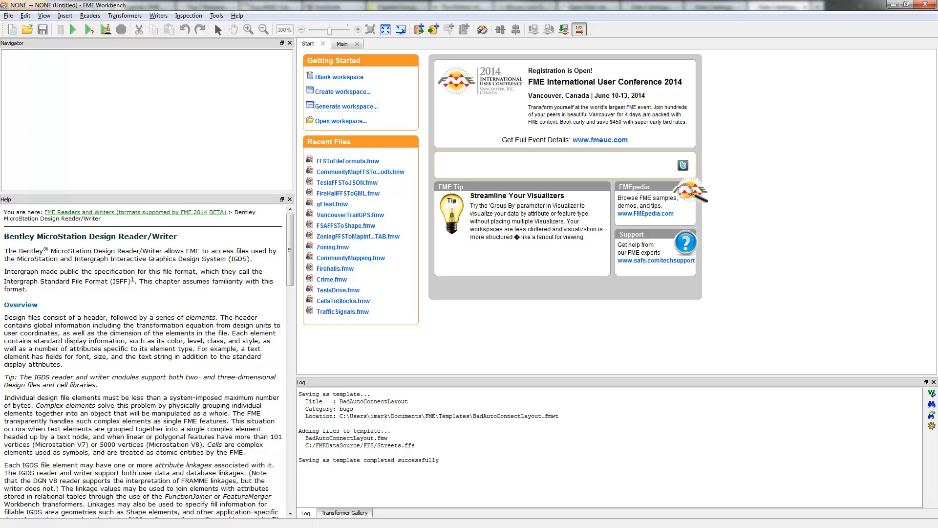
Switch to MicroStation and draw a circle by its center in the empty area of View 1
key(alt+Tab)
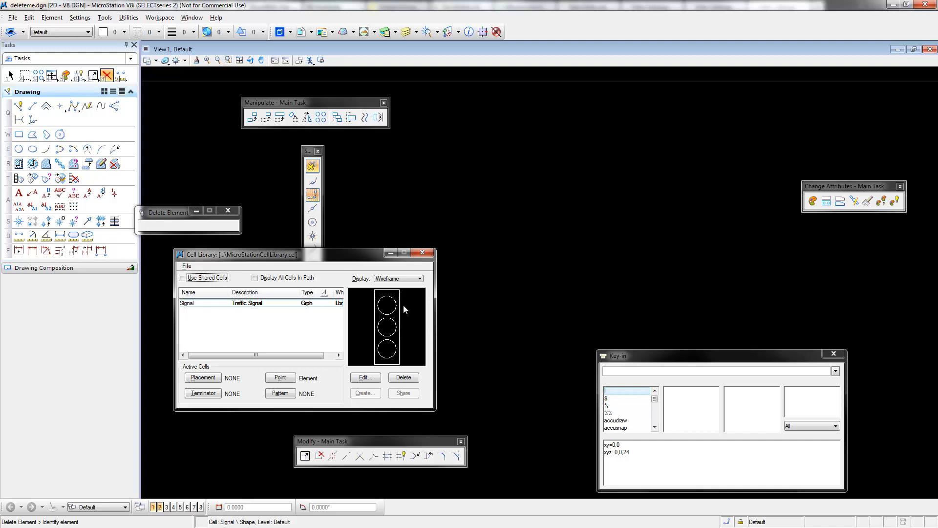
click(18, 149)
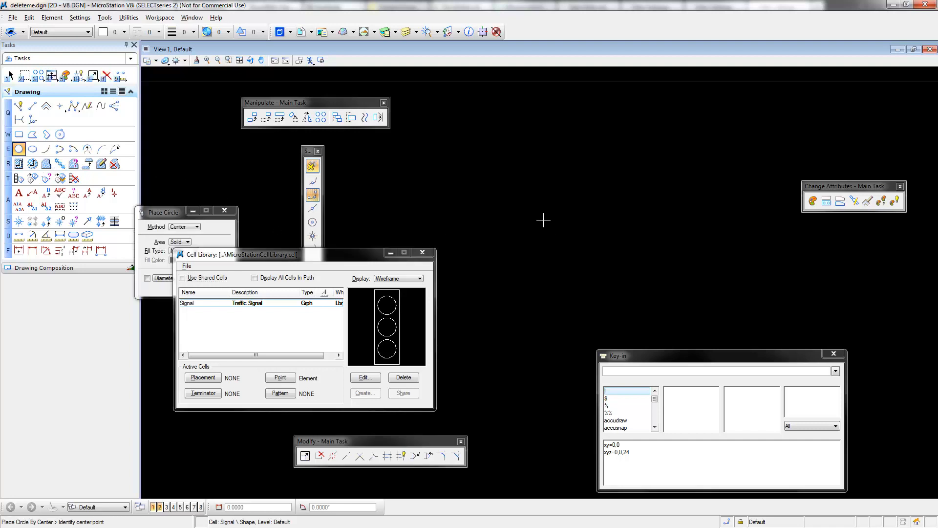
click(552, 239)
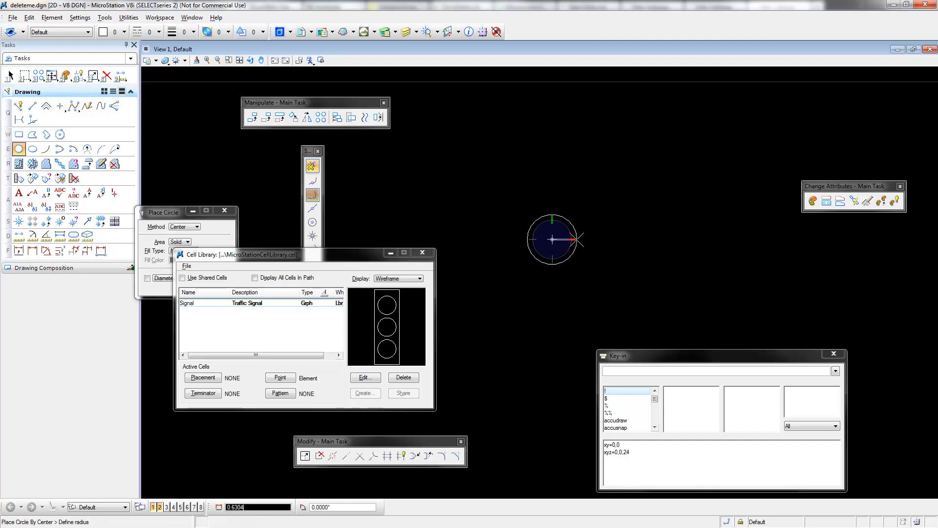
click(581, 239)
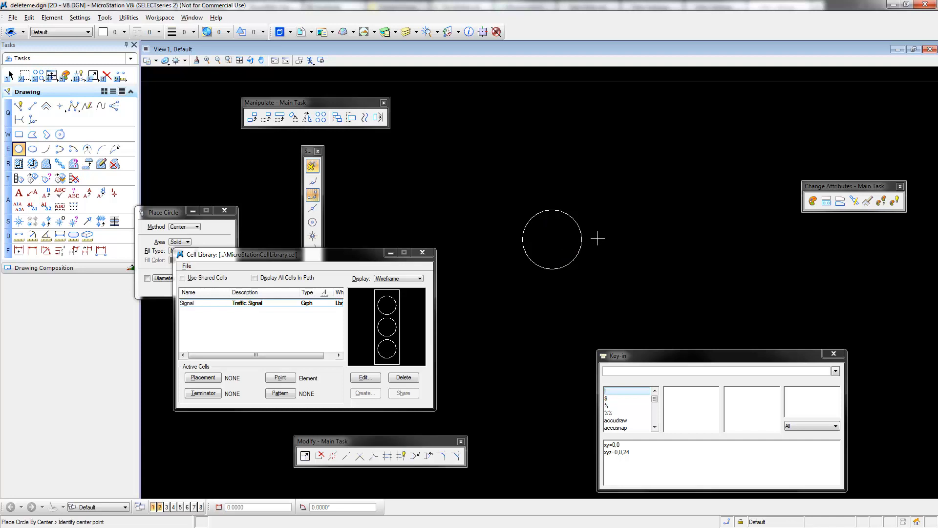
Draw a short vertical SmartLine outward from the top of the circle
click(19, 106)
click(552, 210)
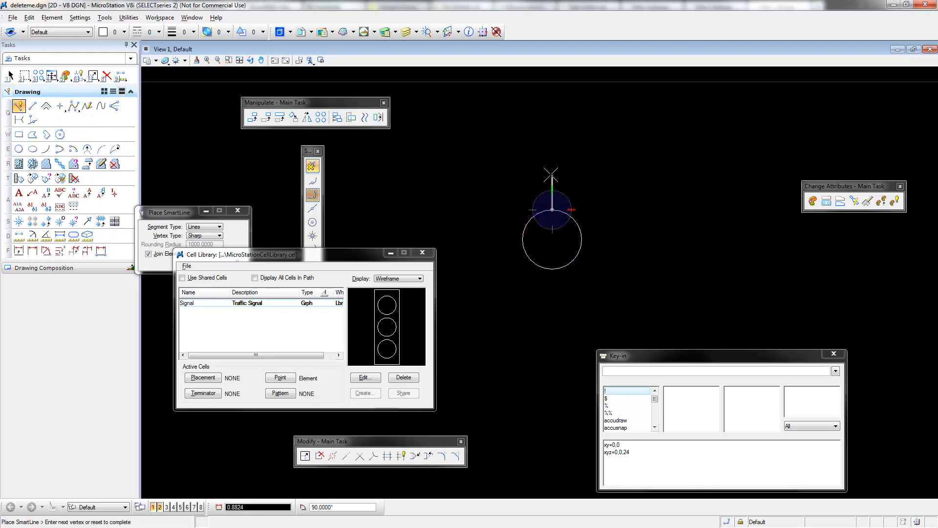
text(.03)
text(5)
click(551, 173)
right_click(628, 168)
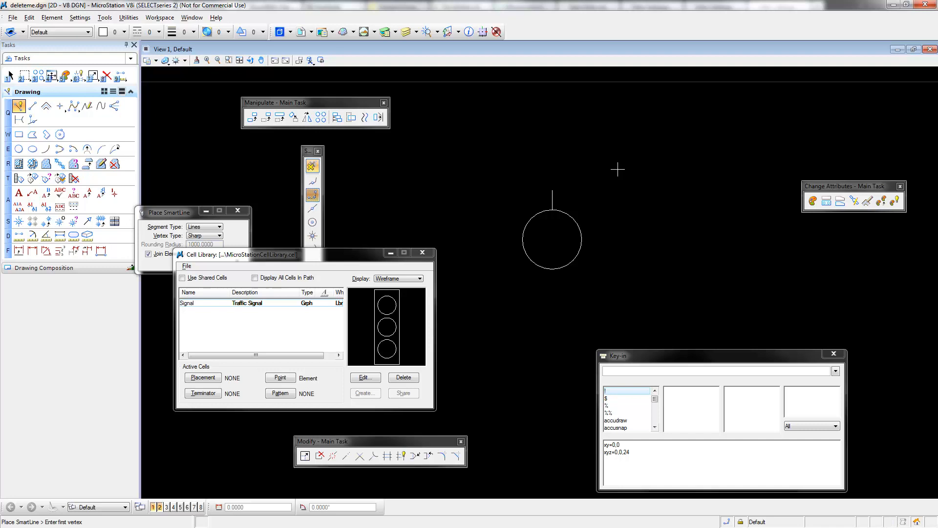
Create a polar array of the short line around the circle's center with 10 rotated items at a 36° delta angle
click(321, 117)
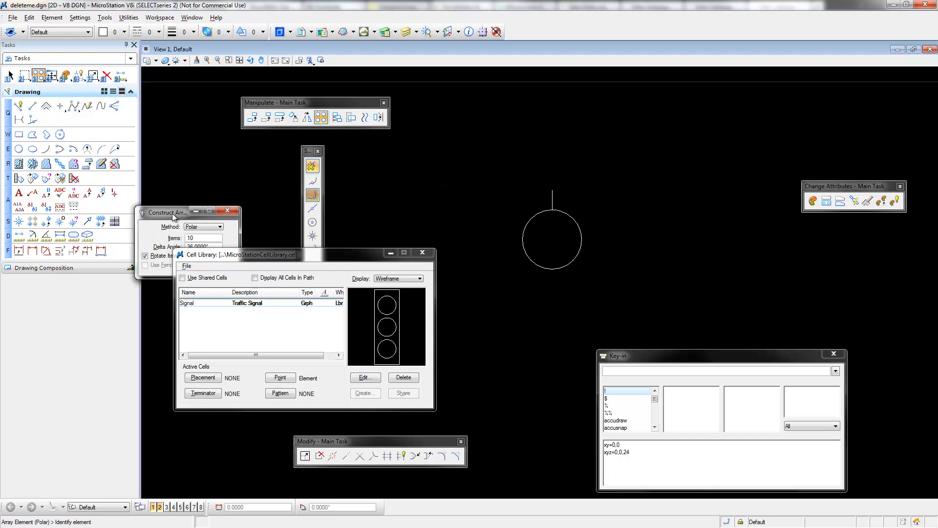
drag(172, 213, 213, 173)
click(238, 199)
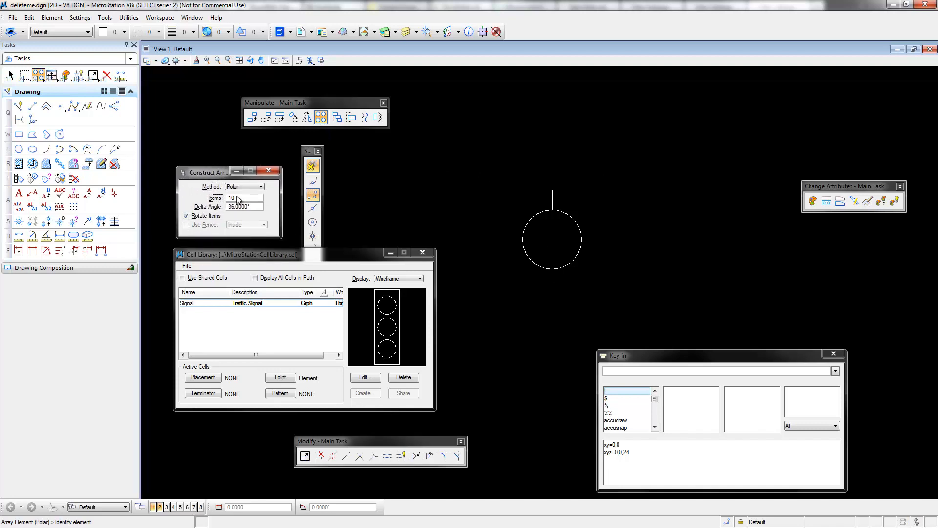
click(550, 208)
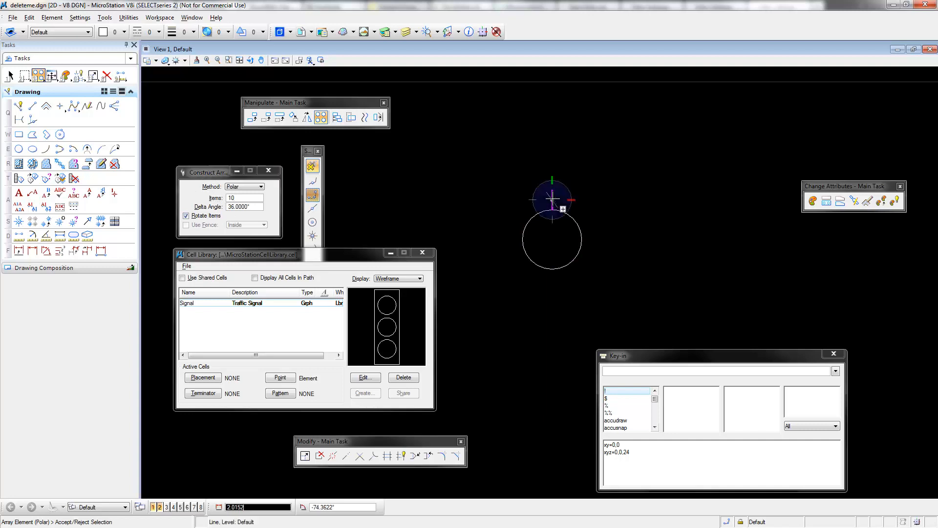
click(554, 239)
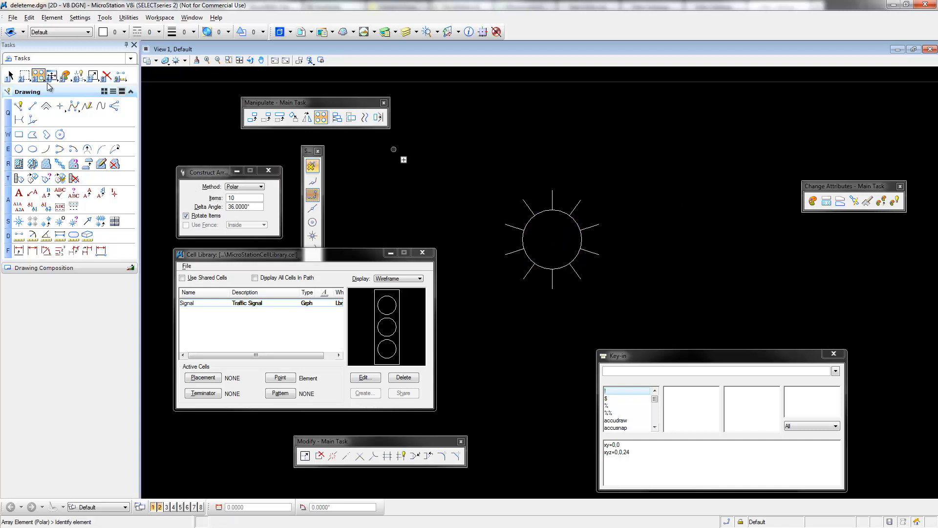
Place a block fence in Inside mode around the circle and all its rays
click(24, 76)
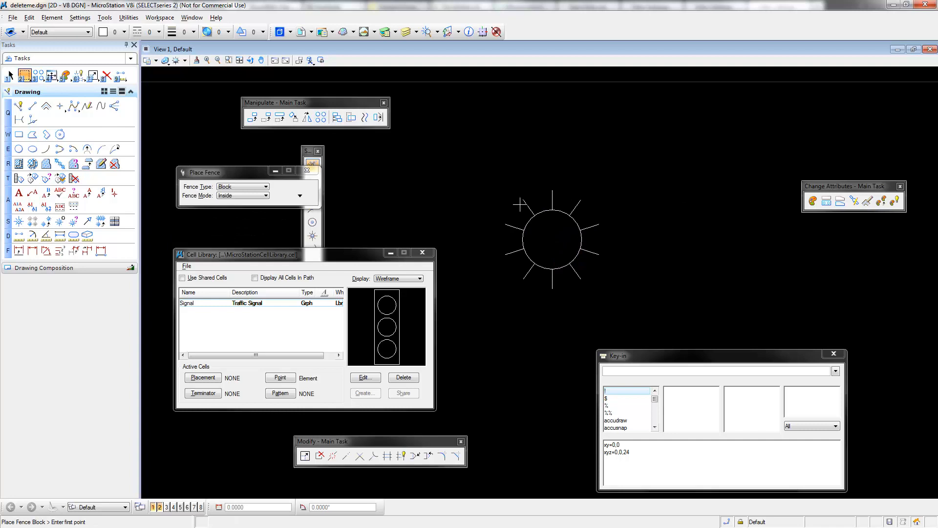
click(499, 185)
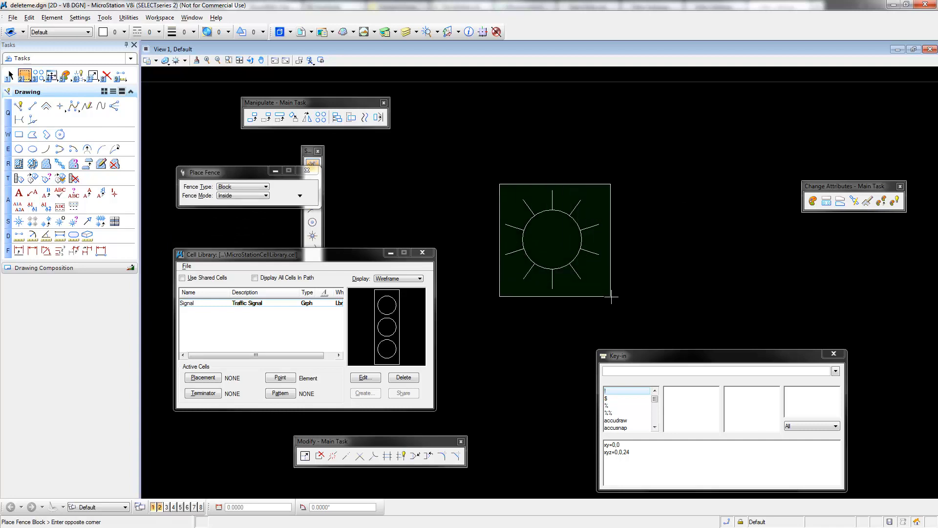
click(612, 297)
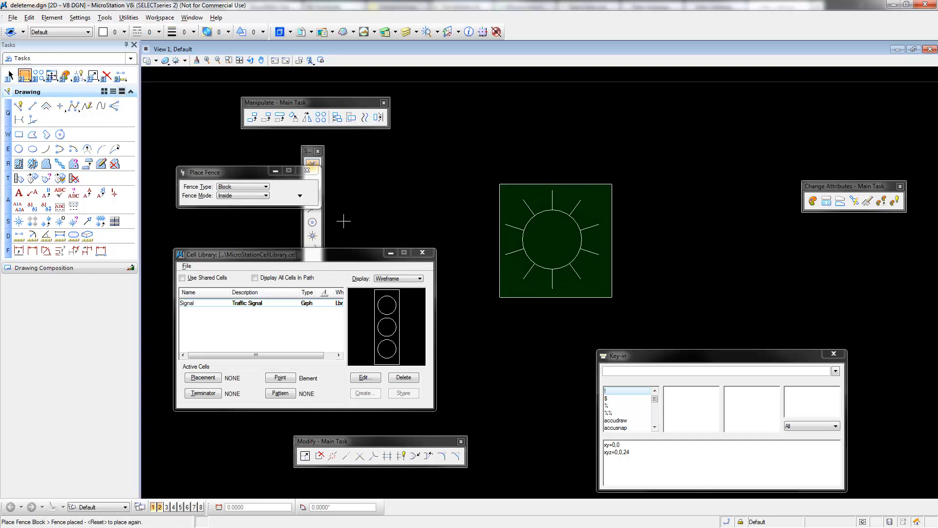
Define the cell origin at the center of the fenced circle using a center snap
click(310, 153)
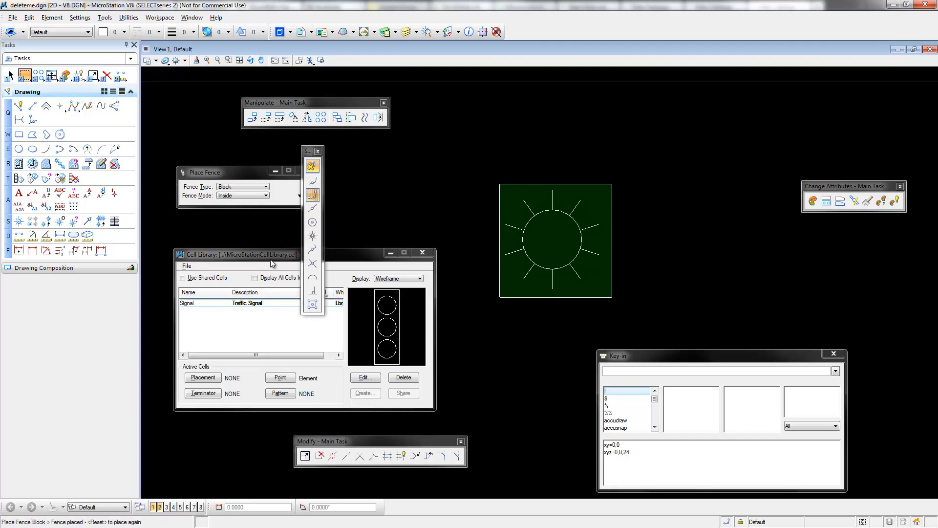
drag(279, 255, 568, 373)
click(321, 373)
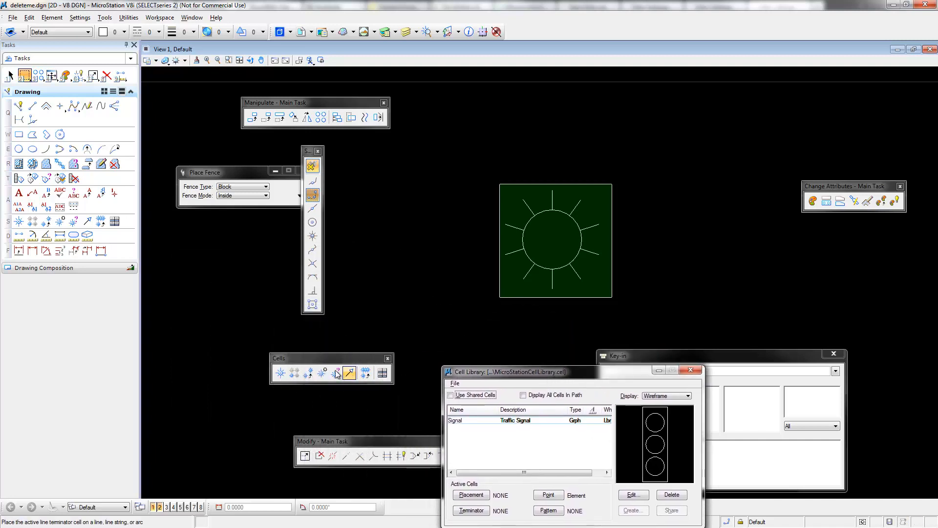
click(321, 374)
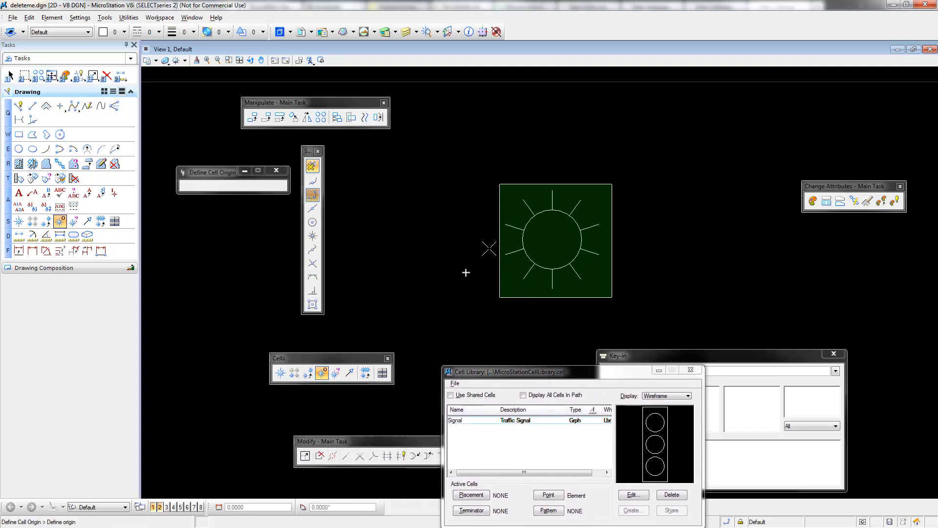
click(317, 222)
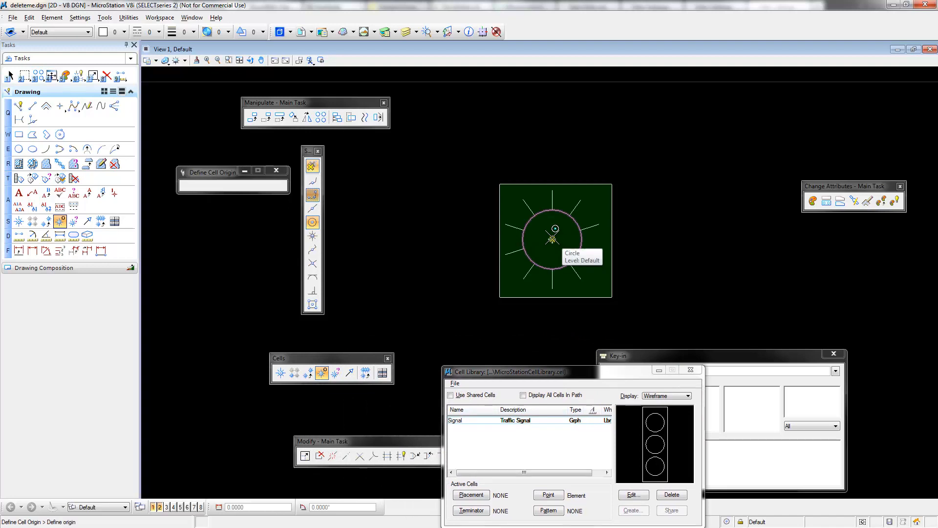
click(555, 228)
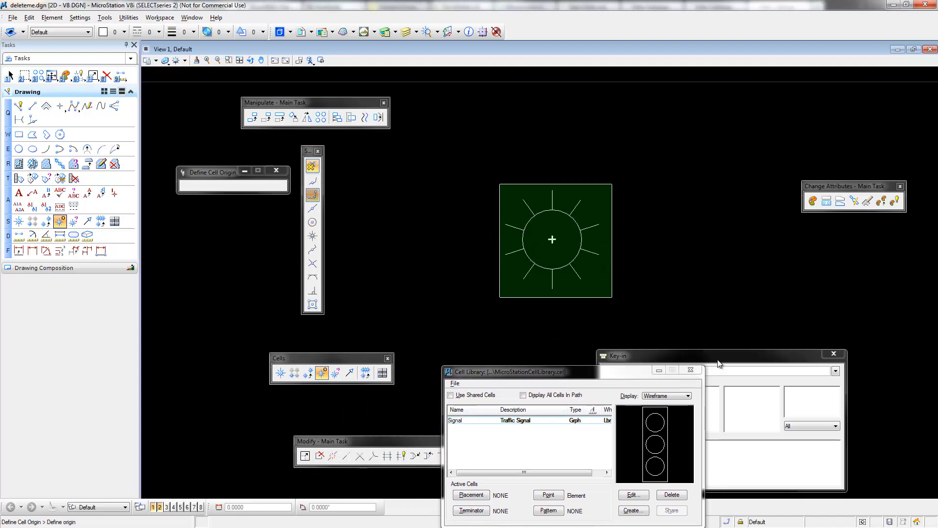
click(454, 383)
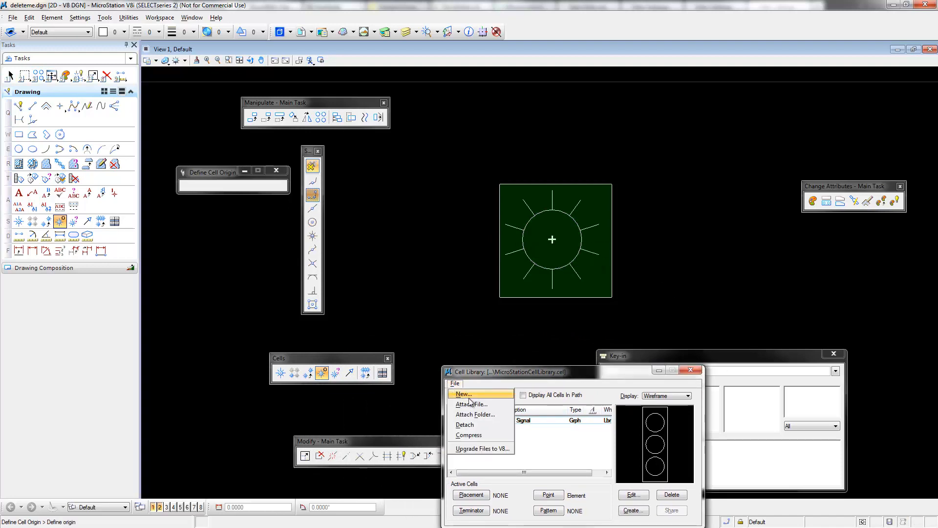
click(468, 394)
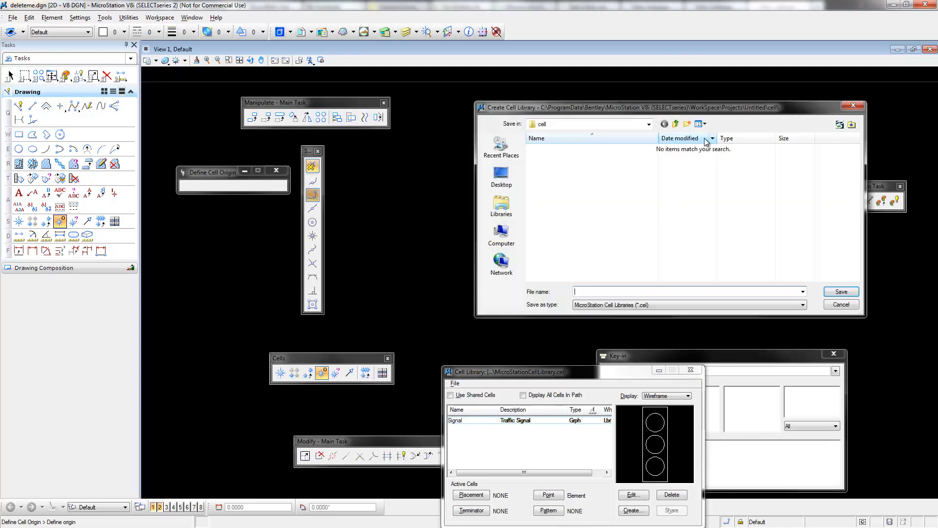
click(841, 305)
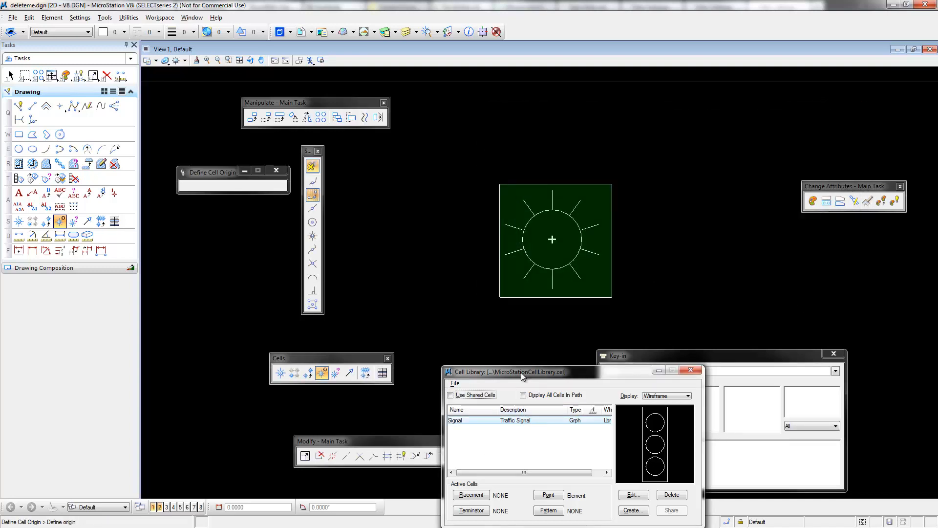
Create a graphic cell named Light with the description Lighting Pole from the fenced symbol in the attached cell library
drag(521, 373, 287, 240)
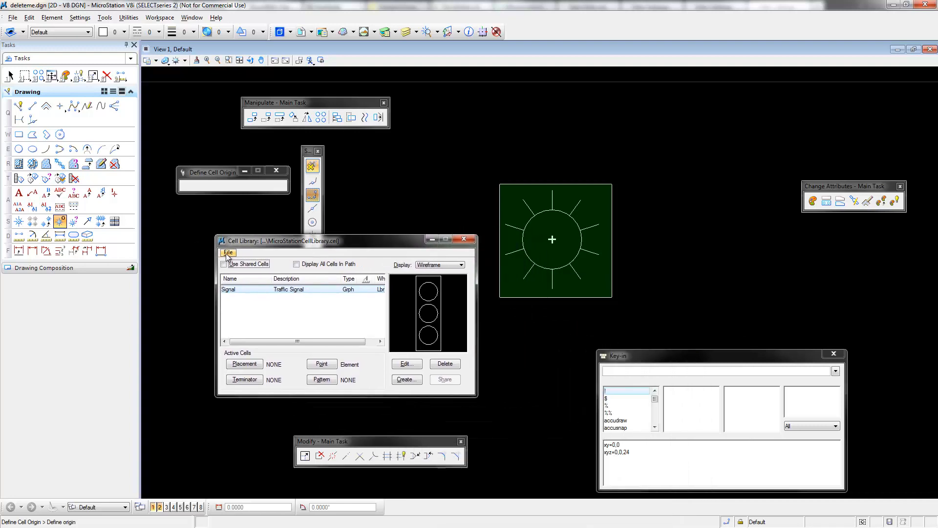
right_click(259, 309)
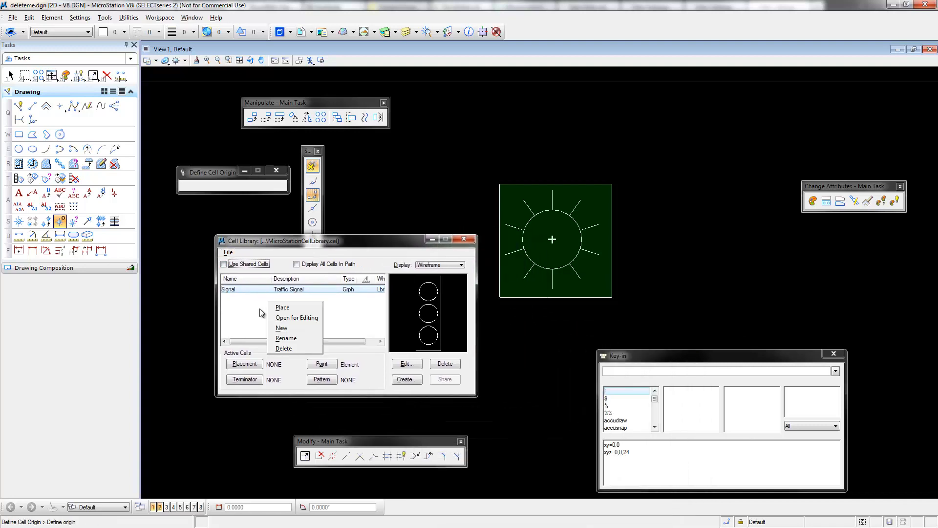
click(293, 326)
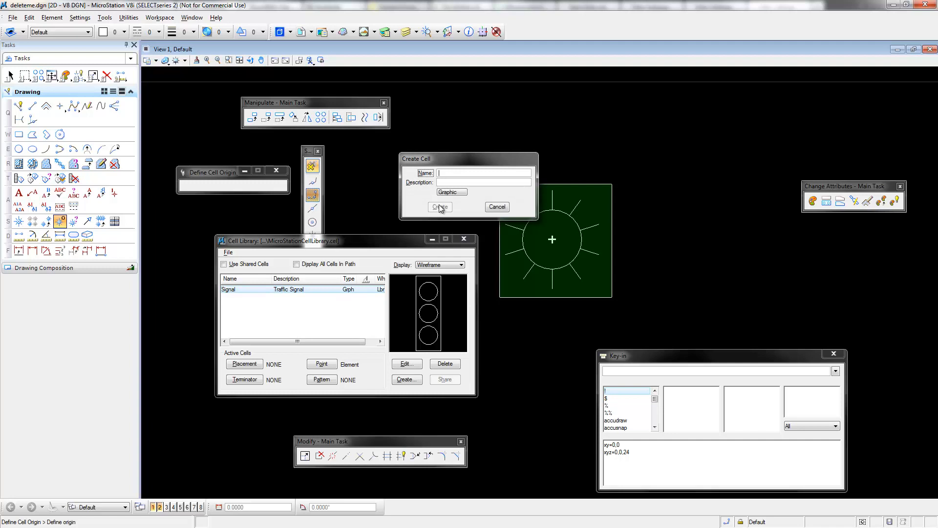
text(Lig)
key(Tab)
text(Lighting Pole)
click(440, 207)
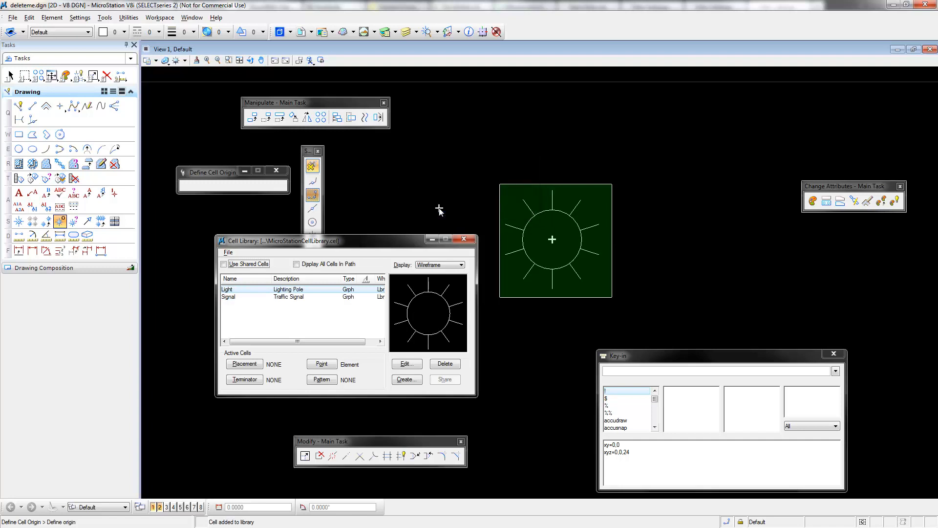
click(227, 253)
click(326, 249)
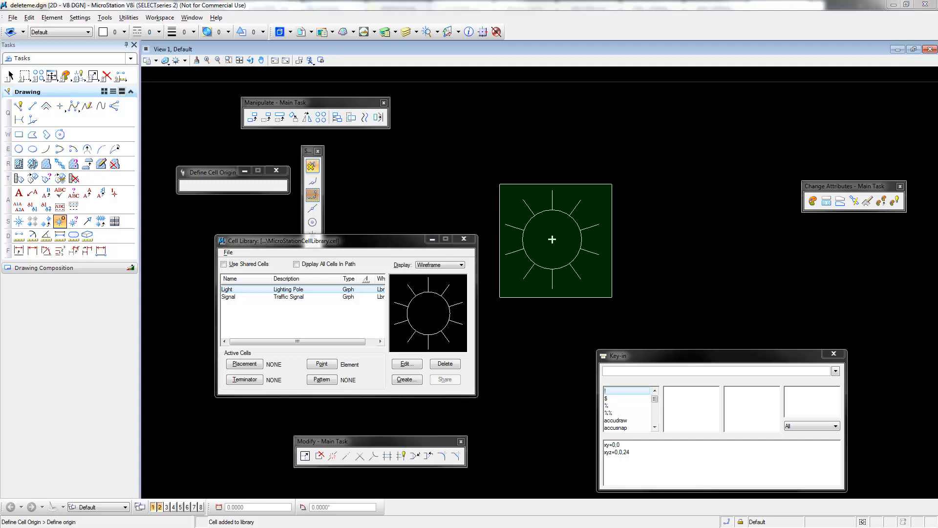
Switch to FME Workbench, start generating a workspace, and set the reader format to Esri Shape
key(alt+Tab)
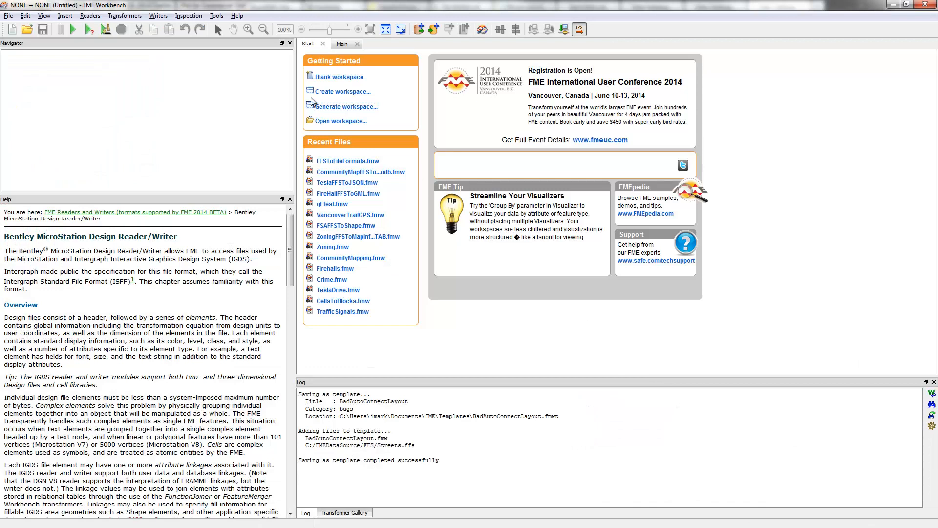
click(347, 108)
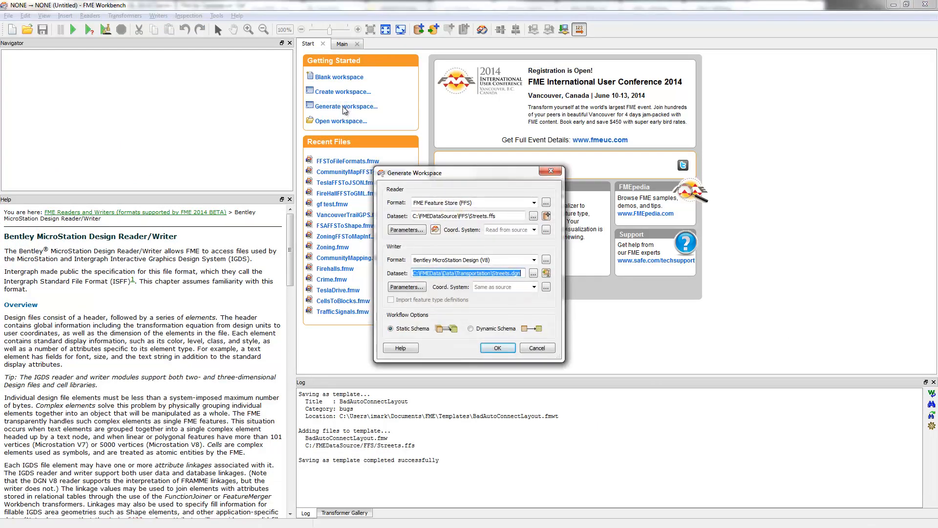
click(507, 202)
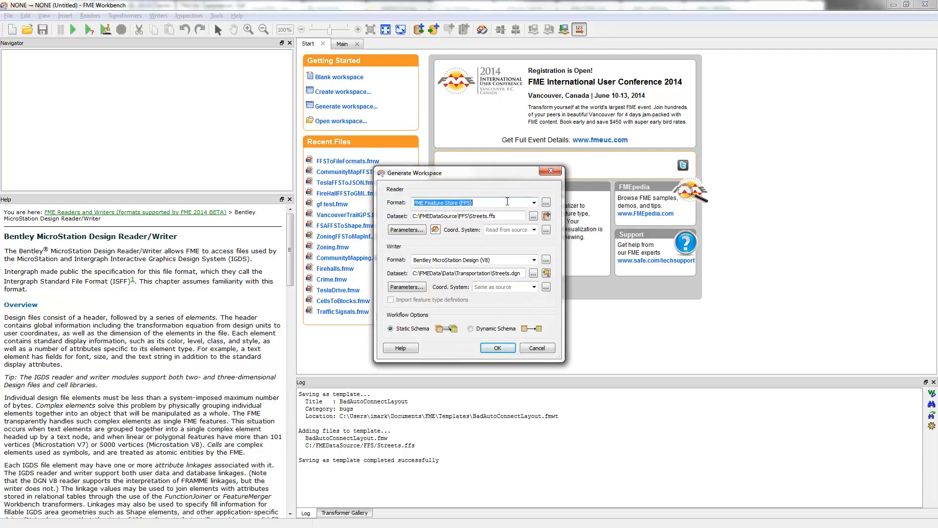
text(shape)
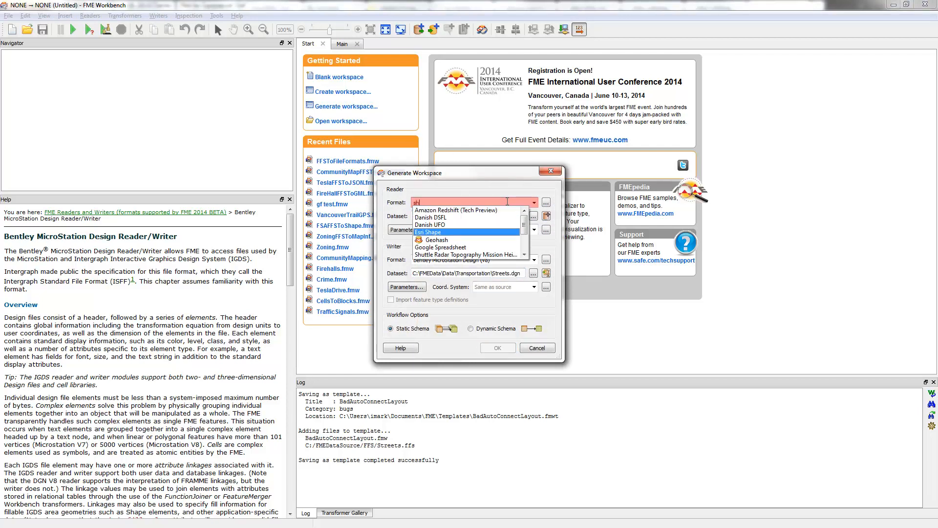
key(Tab)
key(Tab)
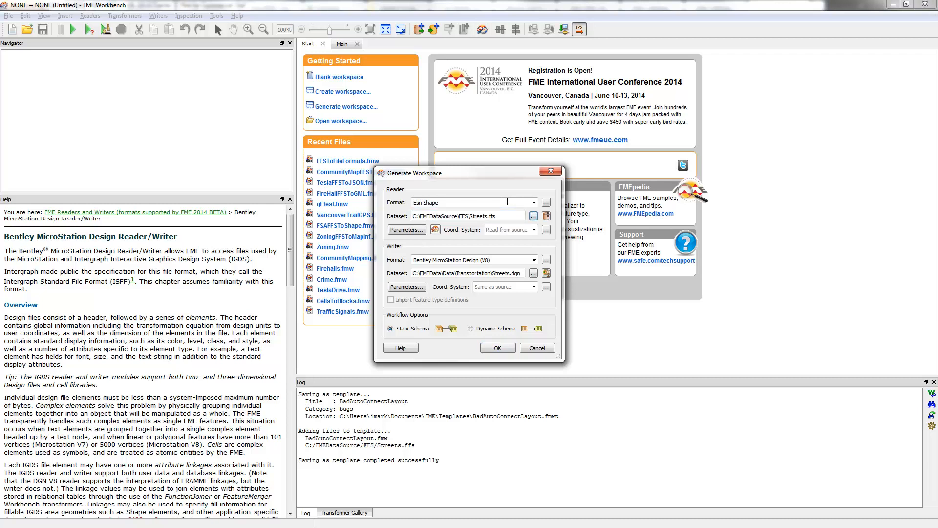
Browse for the reader dataset in the C:\FMEDataSource\CoVDatasets\StreetLighting folder
key(Return)
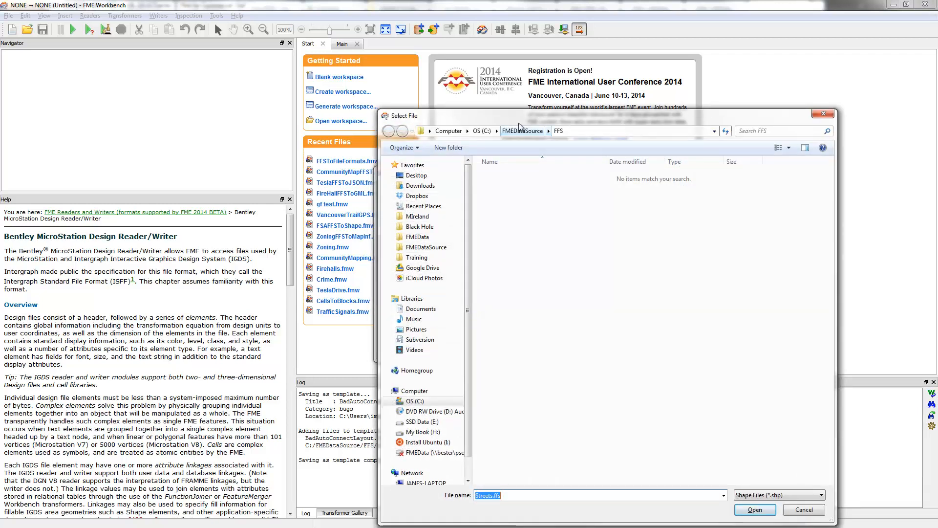
drag(518, 124, 504, 76)
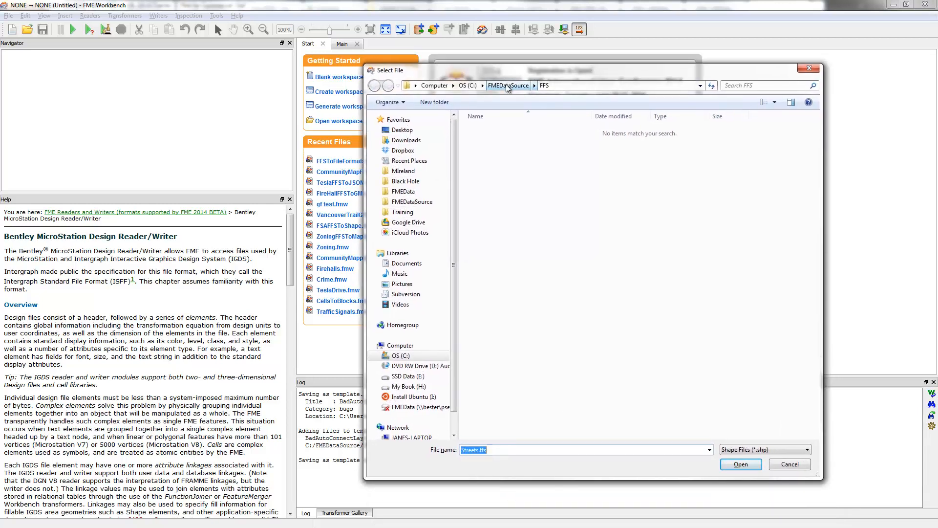
click(508, 86)
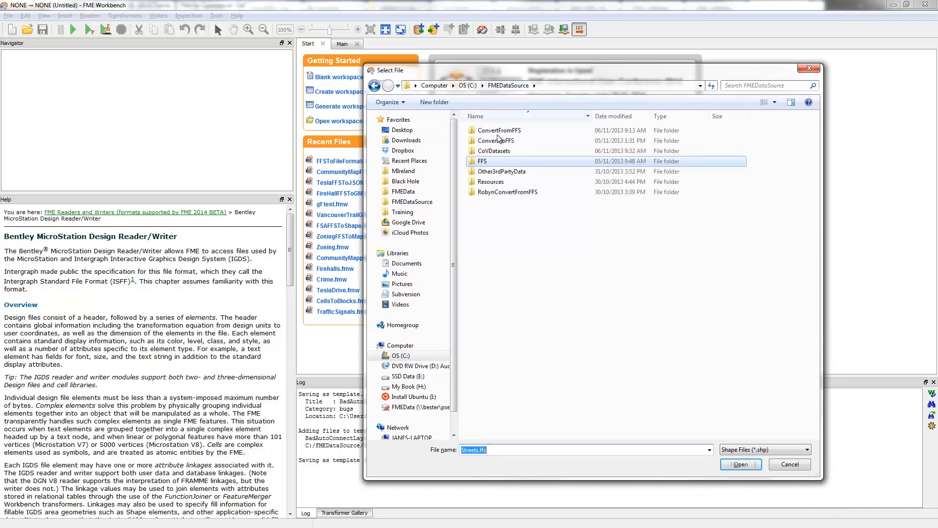
double_click(493, 151)
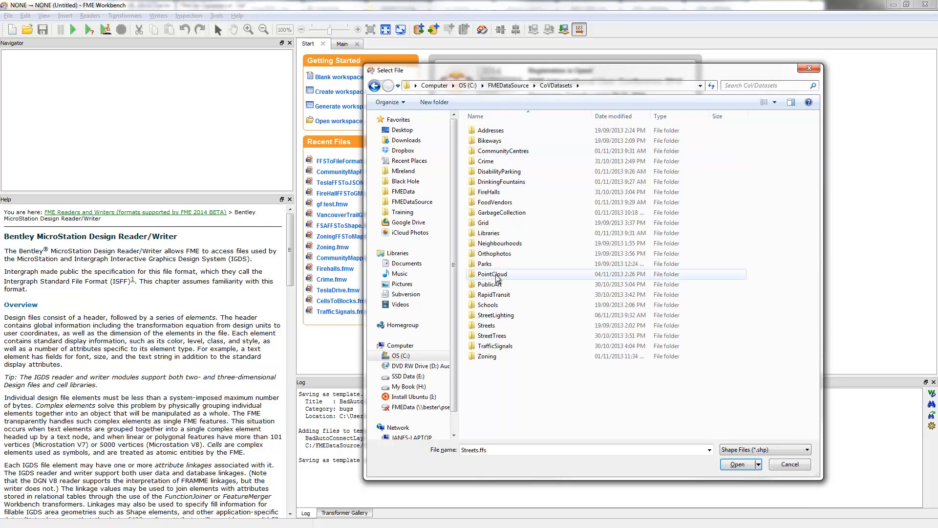
double_click(496, 315)
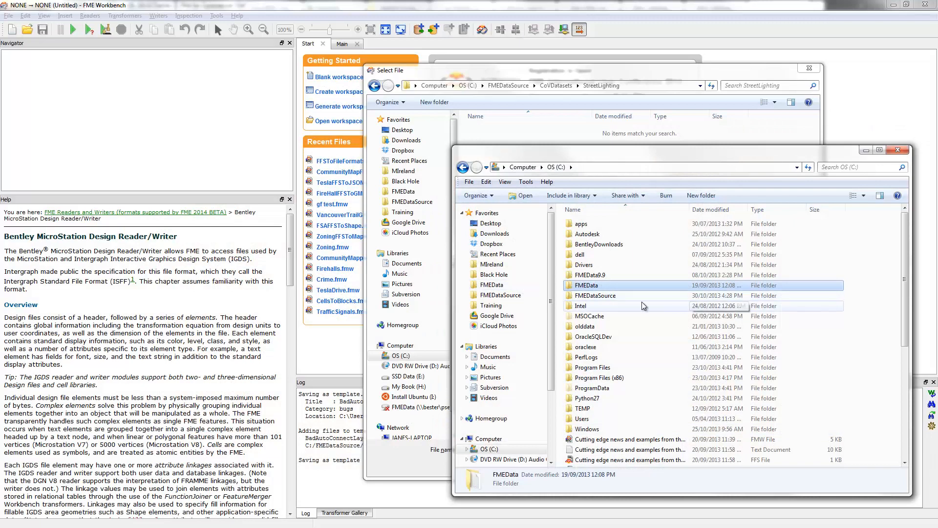
In Windows Explorer, extract shape_street_lighting_network.zip into its own FMEDataSource\CoVDatasets\StreetLighting folder
double_click(592, 299)
double_click(586, 244)
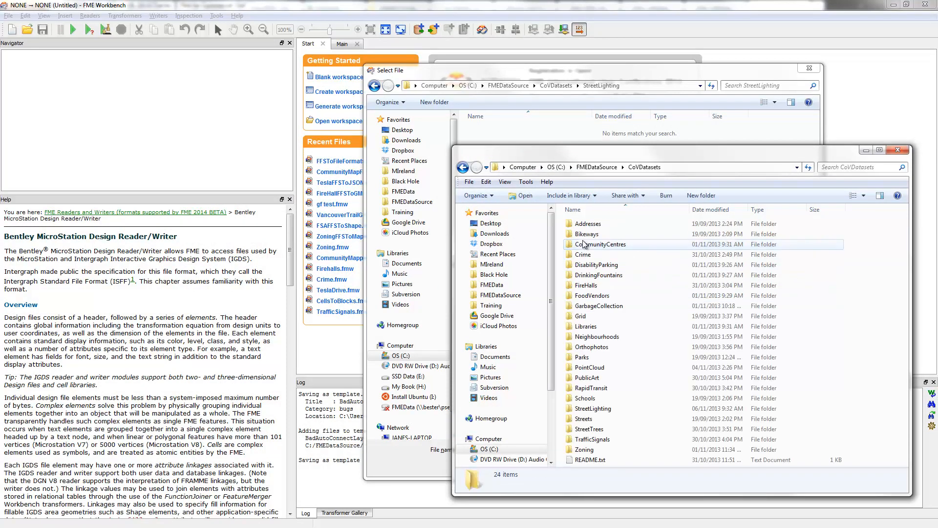
double_click(591, 409)
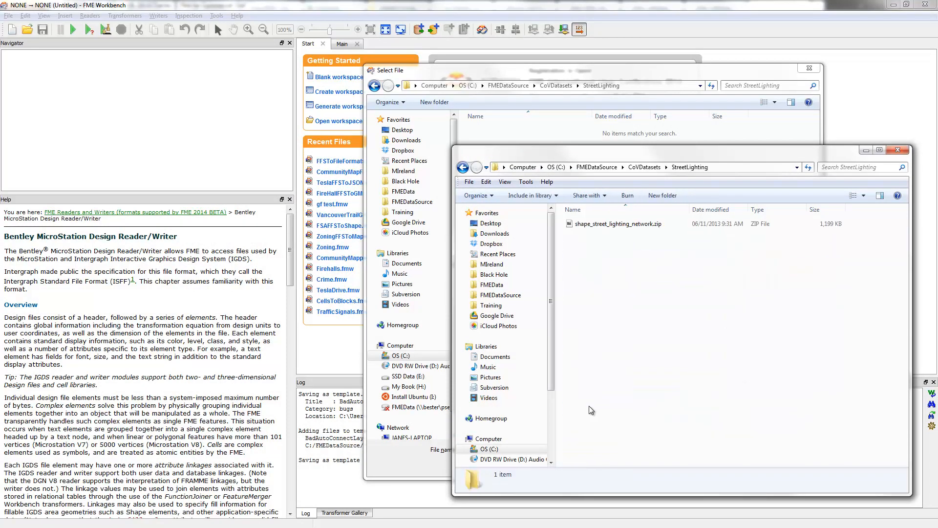
right_click(598, 226)
mouse_move(635, 243)
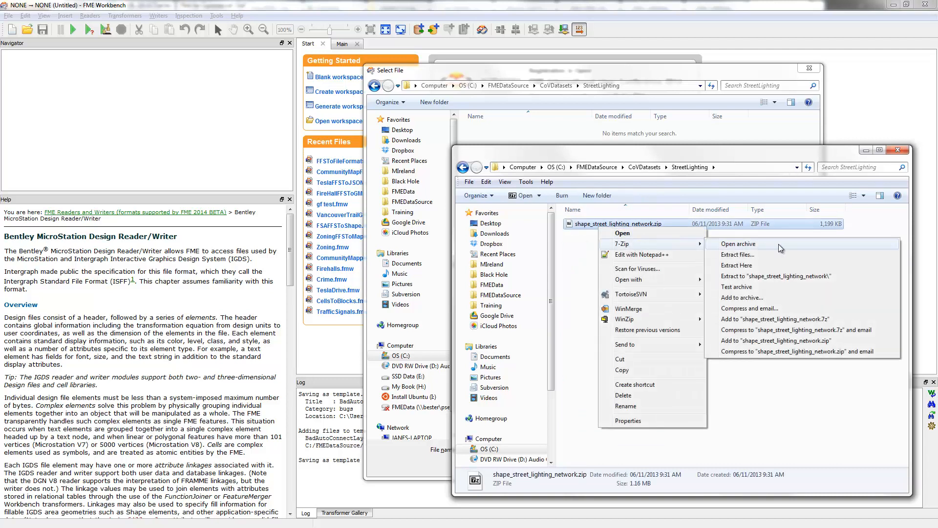
click(737, 266)
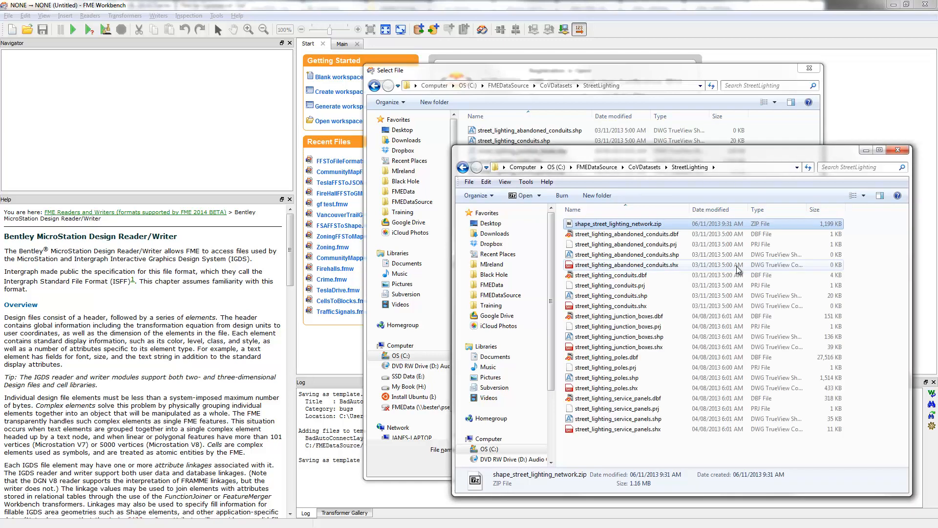
Delete the shape_street_lighting_network.zip archive from the StreetLighting folder
right_click(618, 227)
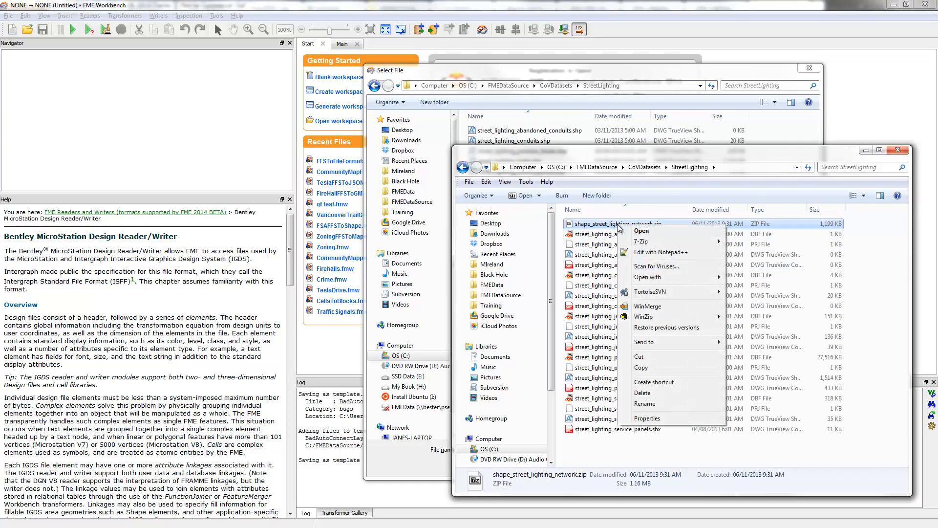
click(643, 392)
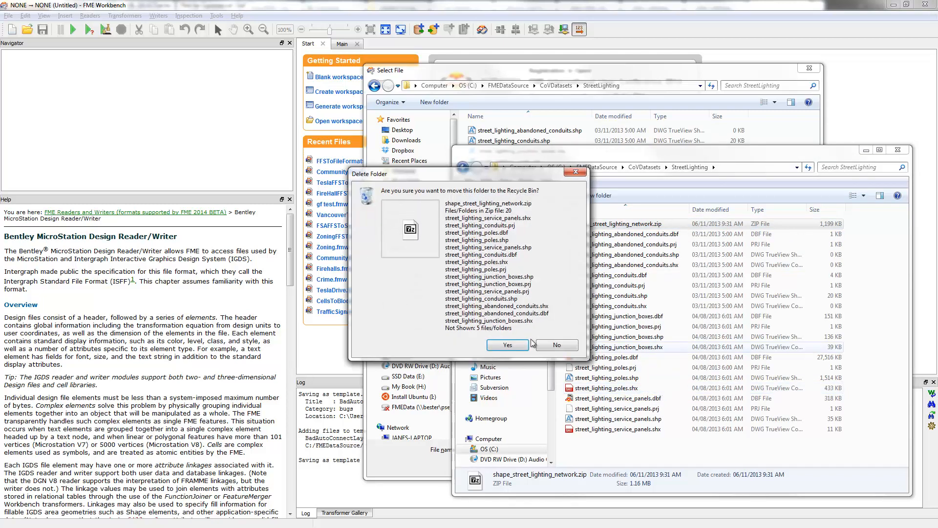
click(510, 348)
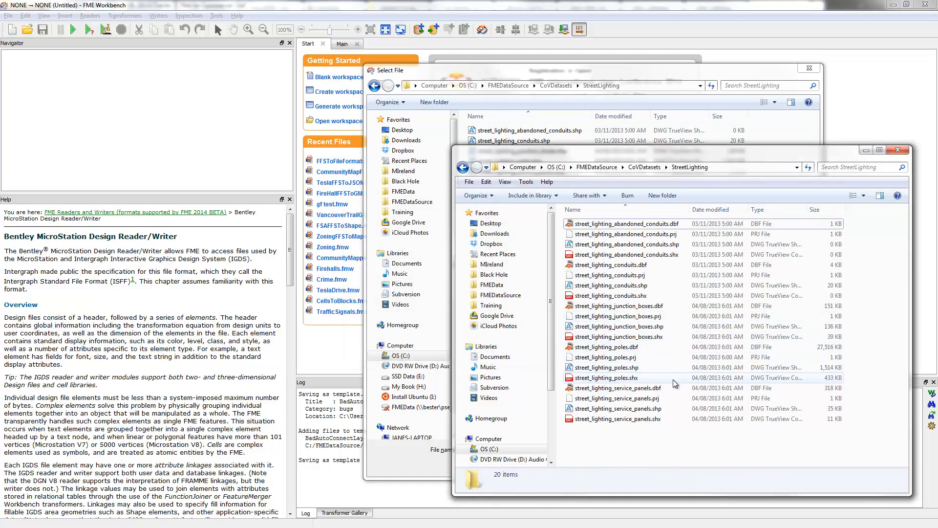
Return to FME Workbench's file selection and choose street_lighting_poles.shp as the reader dataset
click(618, 368)
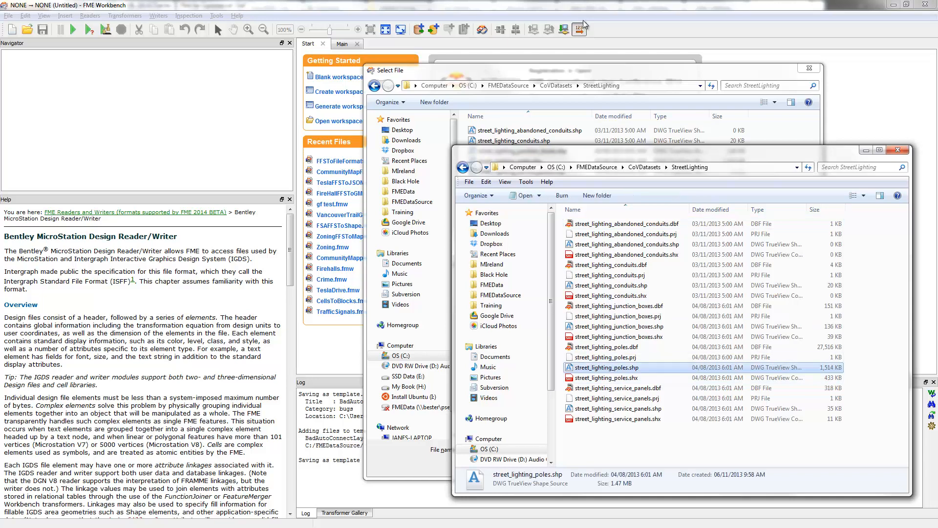
click(560, 76)
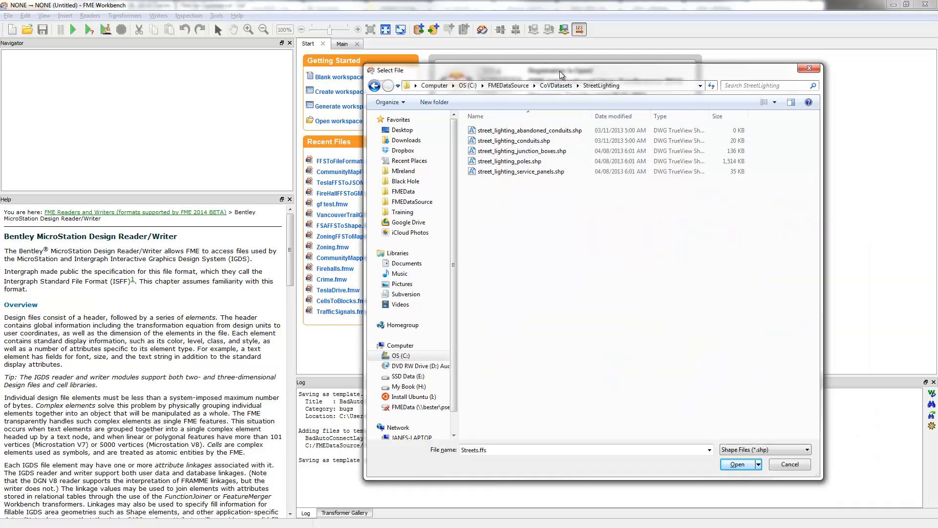
click(519, 162)
double_click(519, 162)
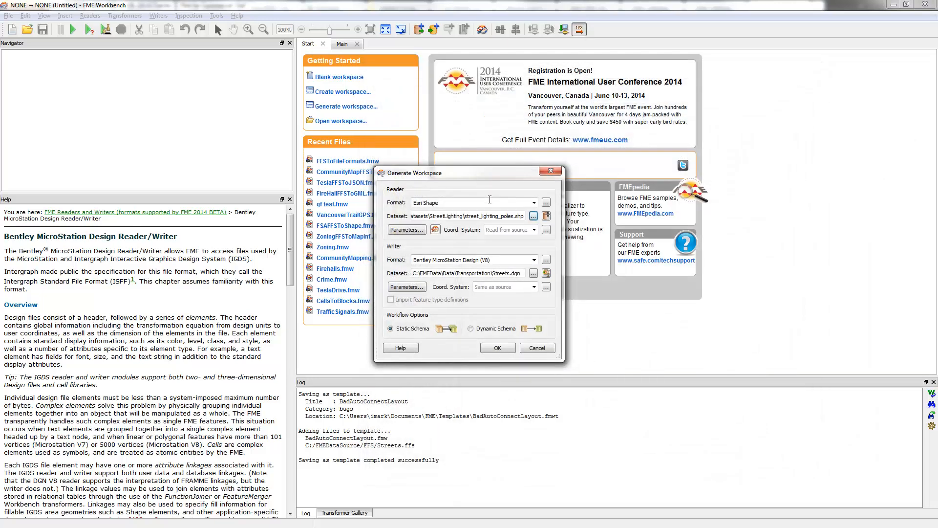
Set the writer format to FME Feature Store (FFS)
triple_click(491, 260)
text(ffs)
key(Tab)
key(Tab)
Set the writer dataset to StreetLighting.ffs in C:\FMEDataSource\FFS and generate the workspace with a static schema
key(space)
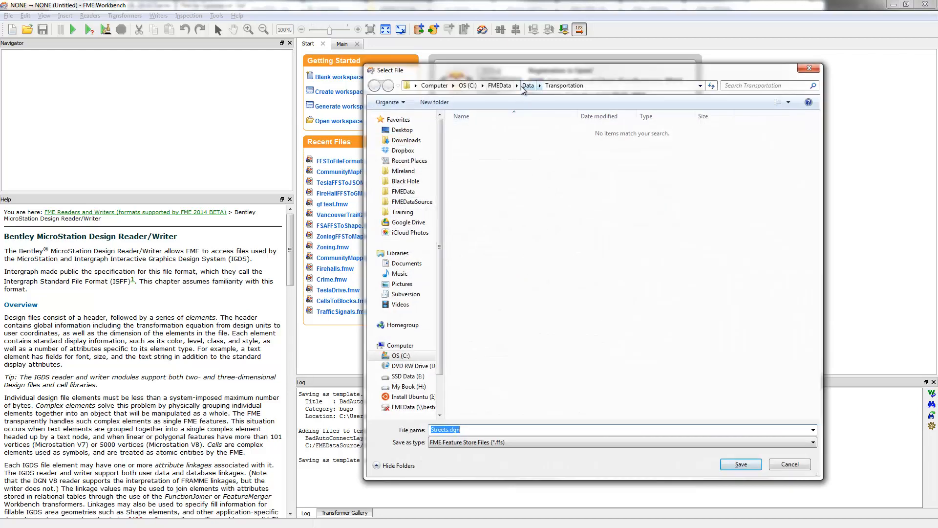
click(412, 201)
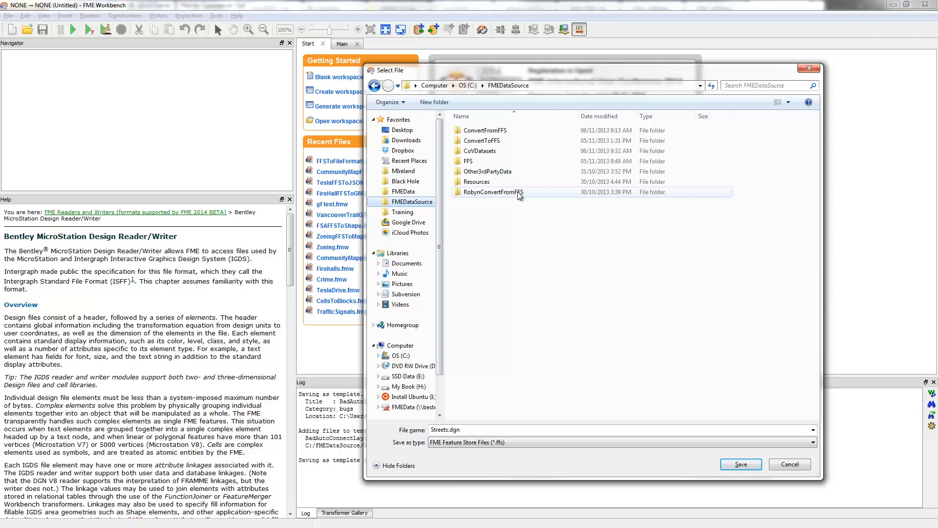
double_click(470, 160)
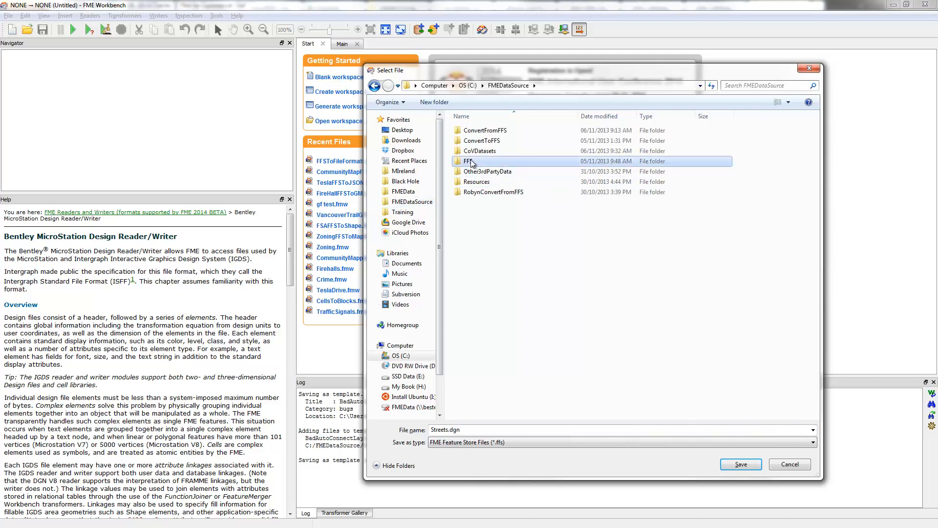
double_click(512, 433)
text(Stre)
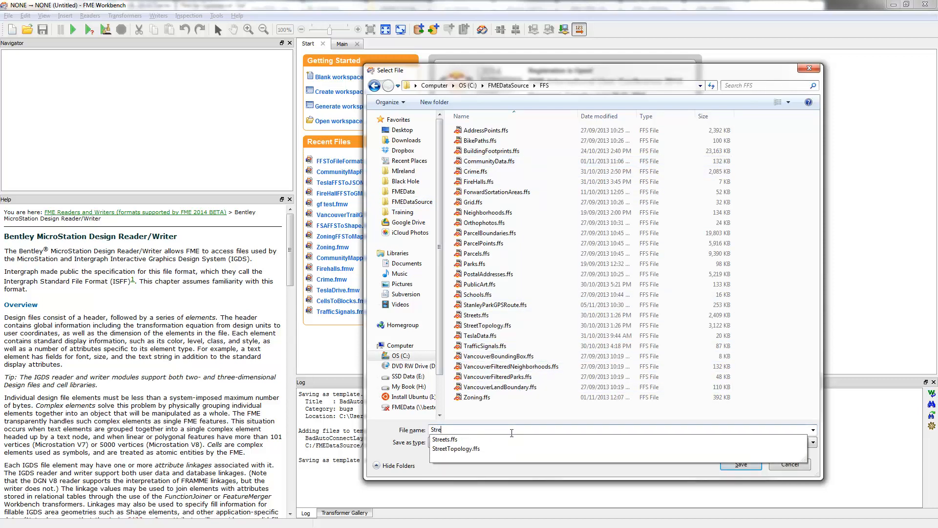
text(etLighting)
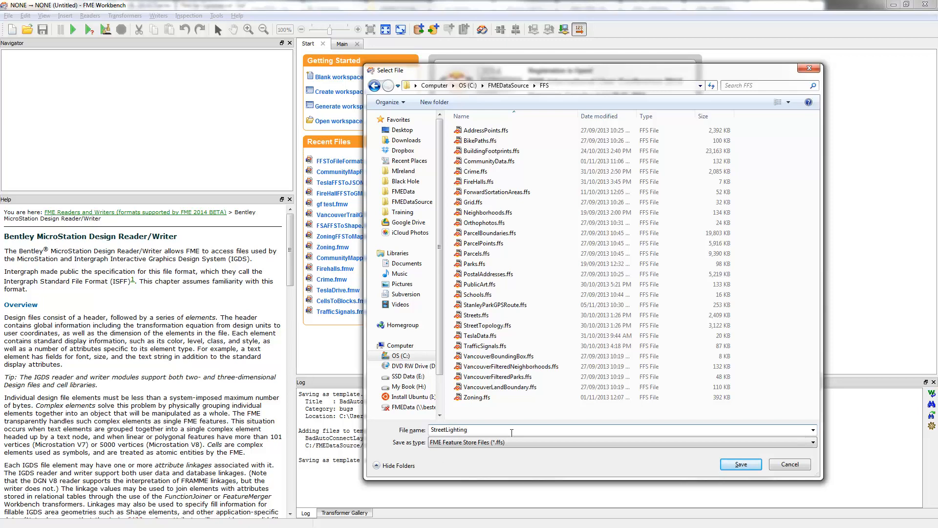
key(Return)
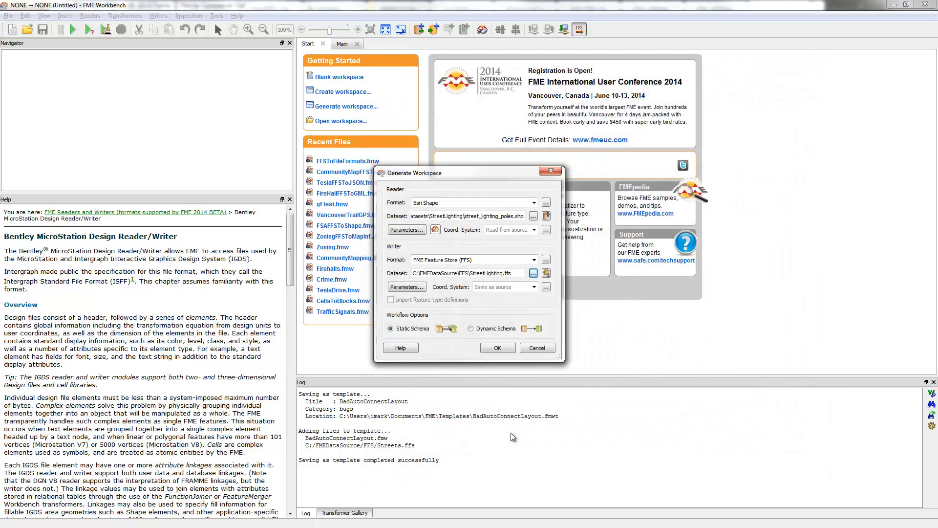
click(498, 347)
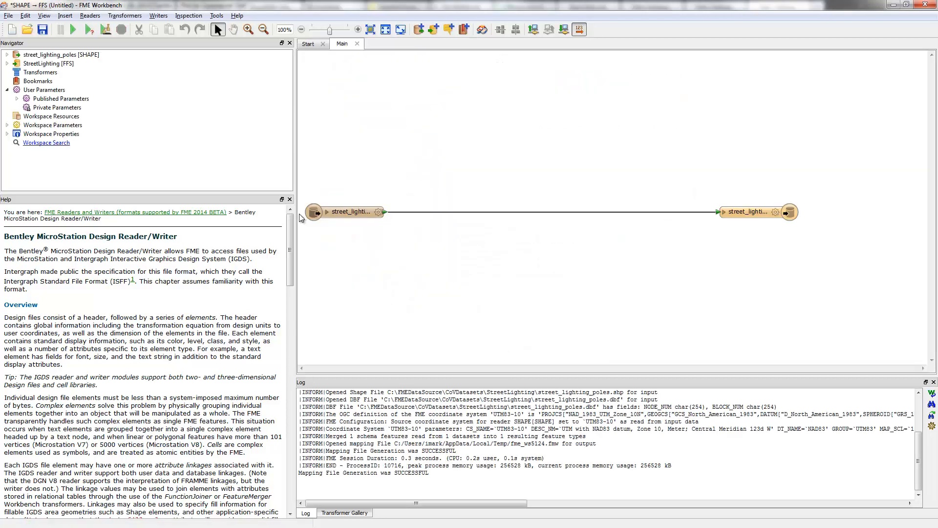
Expand the attributes of both feature types and inspect the source street_lighting_poles data in FME Data Inspector
click(326, 213)
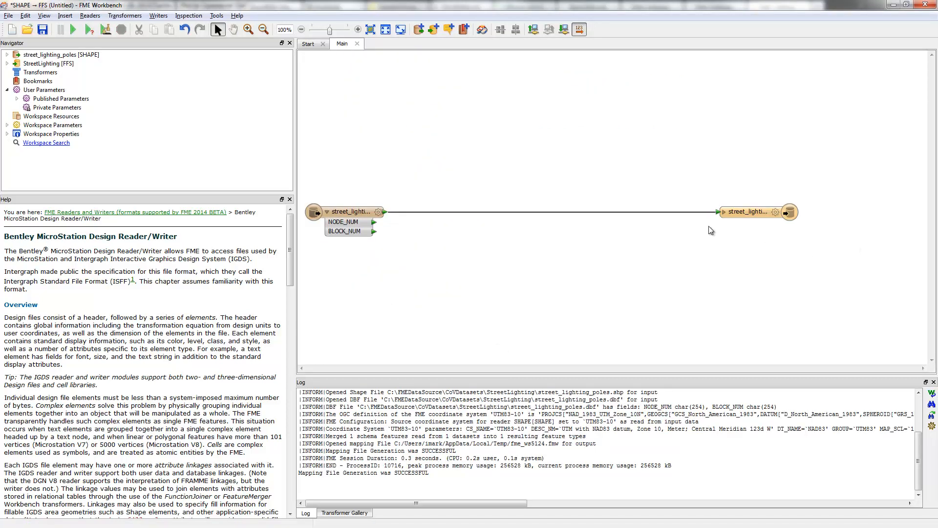
click(725, 212)
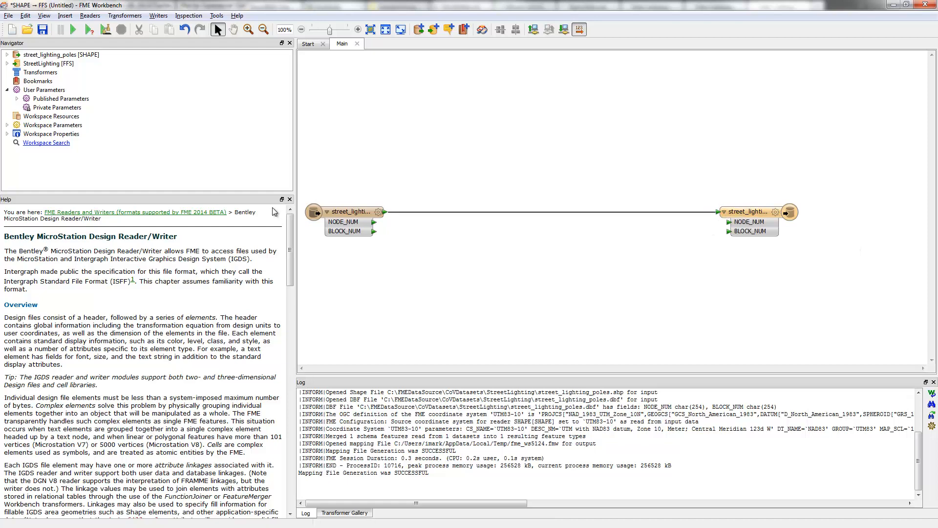
right_click(354, 213)
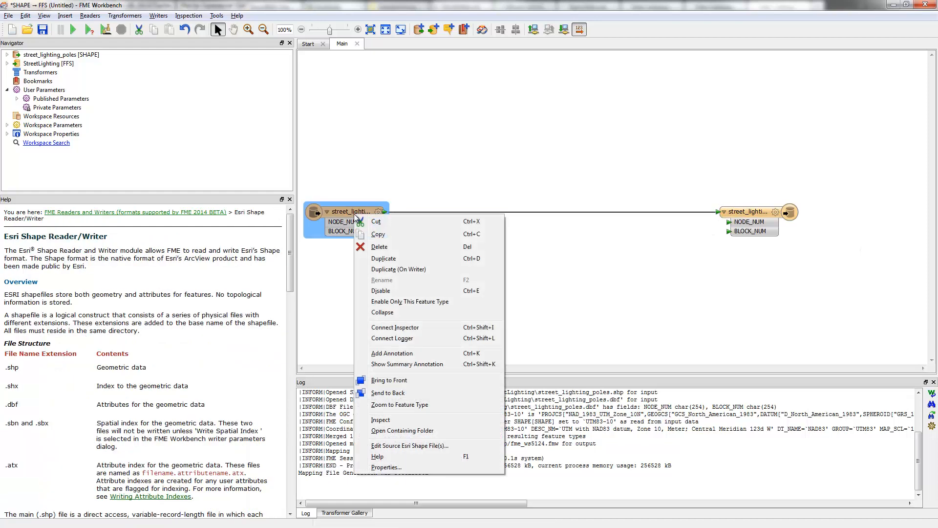
click(399, 421)
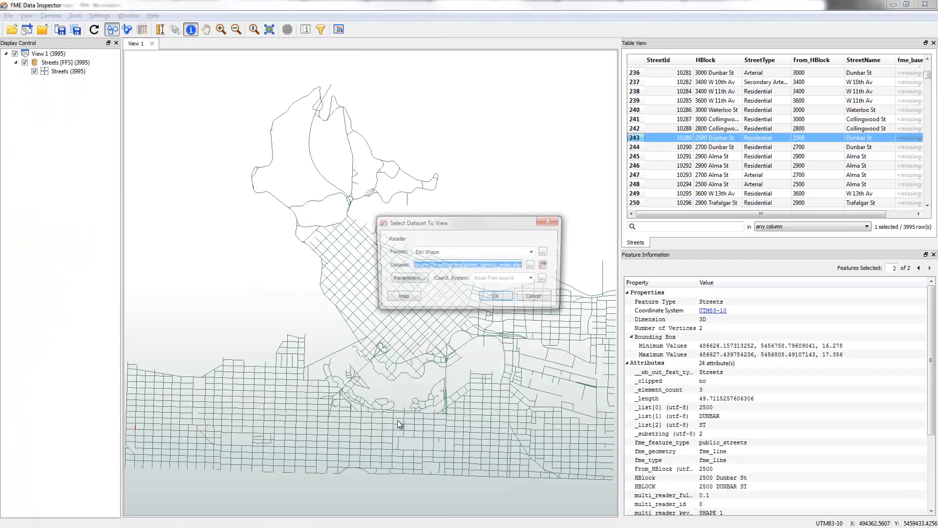
click(491, 299)
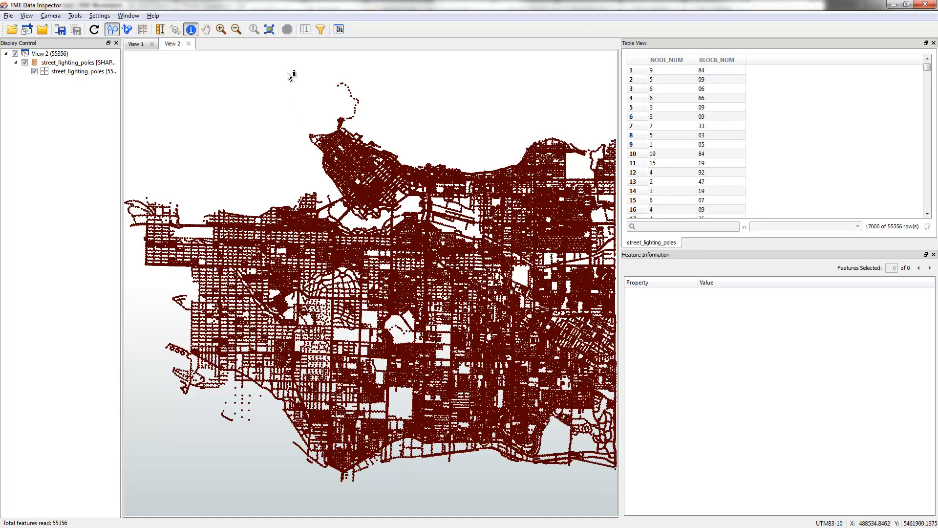
Examine the downtown street lighting points up close, querying individual poles for their NODE_NUM and BLOCK_NUM attributes
drag(277, 67, 467, 249)
click(477, 122)
drag(388, 173, 362, 211)
click(381, 206)
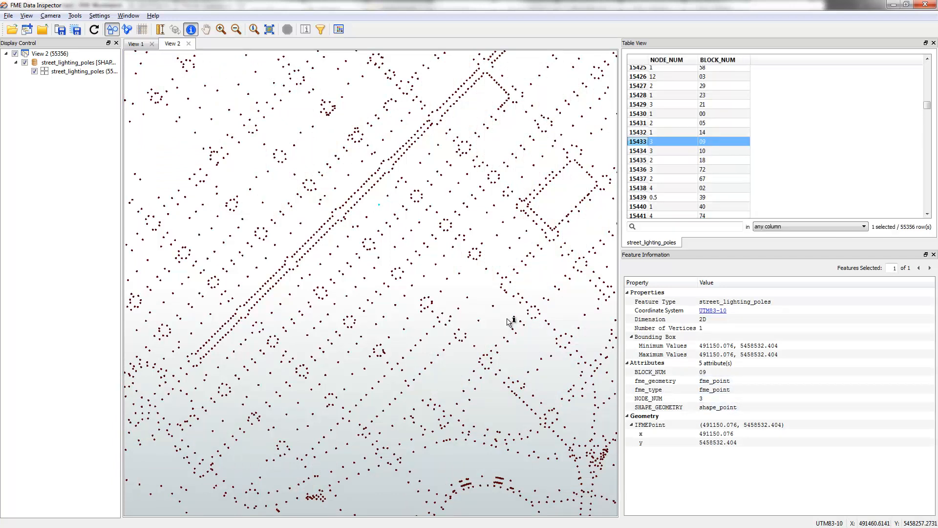
click(368, 196)
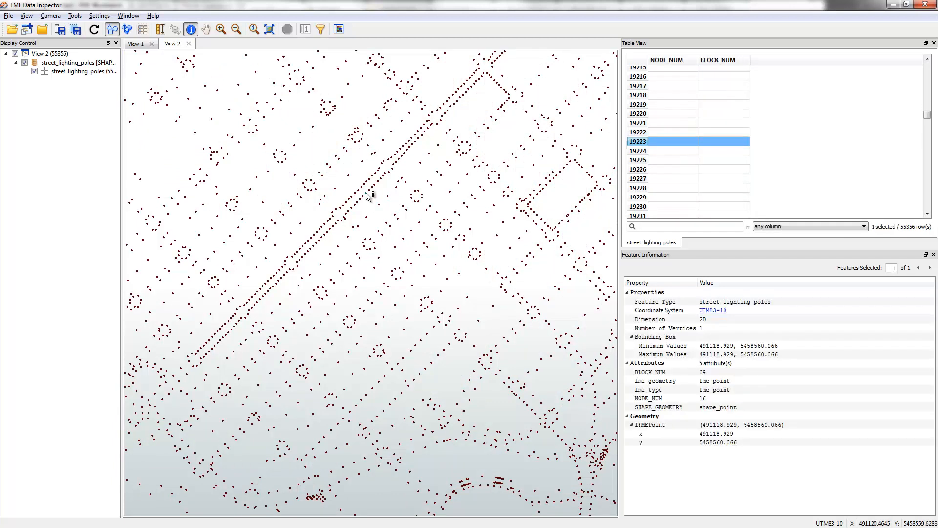
click(392, 158)
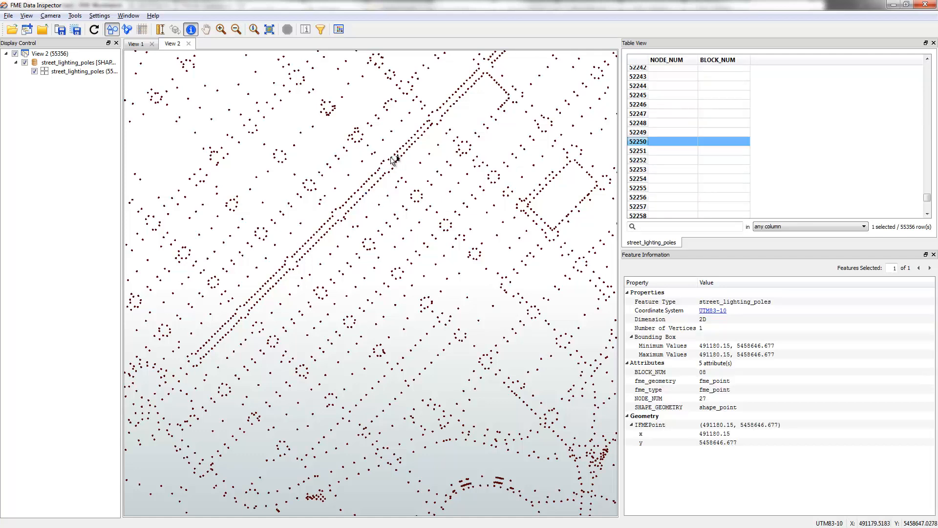
click(420, 132)
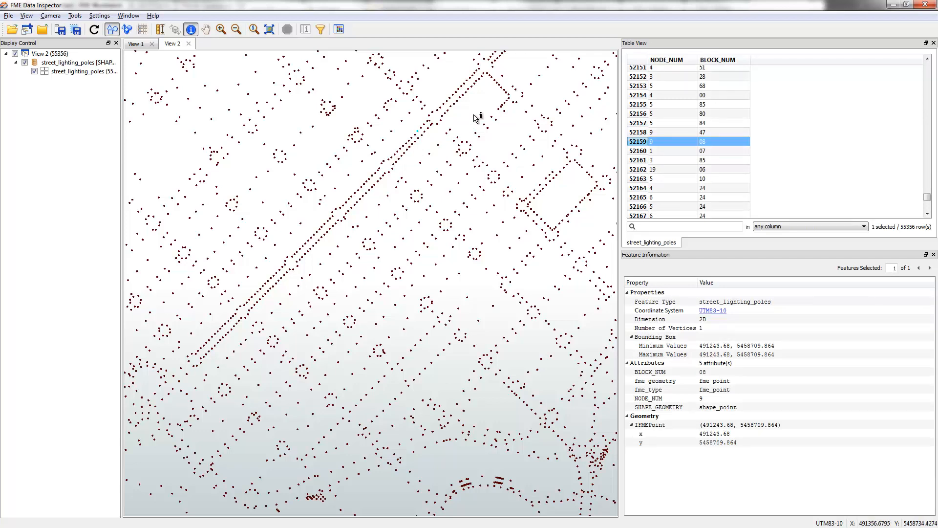
click(507, 91)
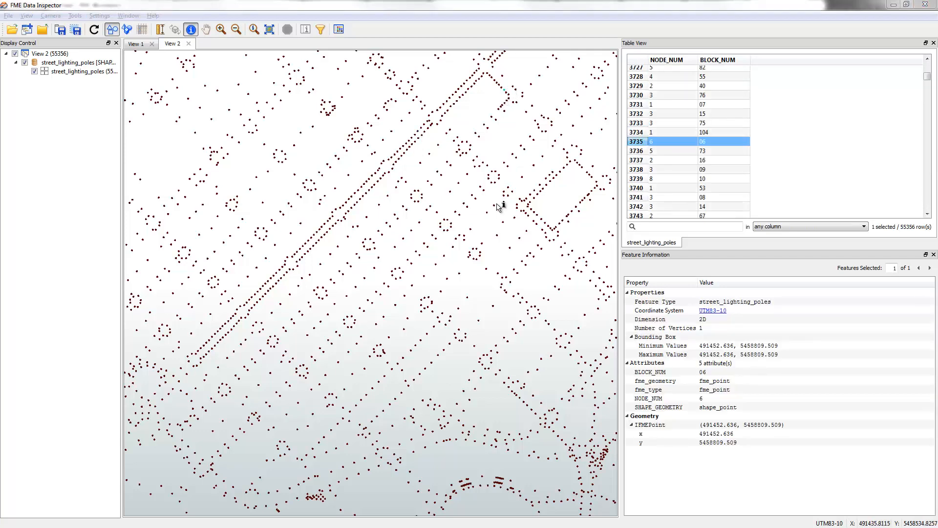
Switch to FME Workbench and rename the writer feature type's NODE_NUM attribute to PoleID and BLOCK_NUM to BlockID
key(alt+Tab)
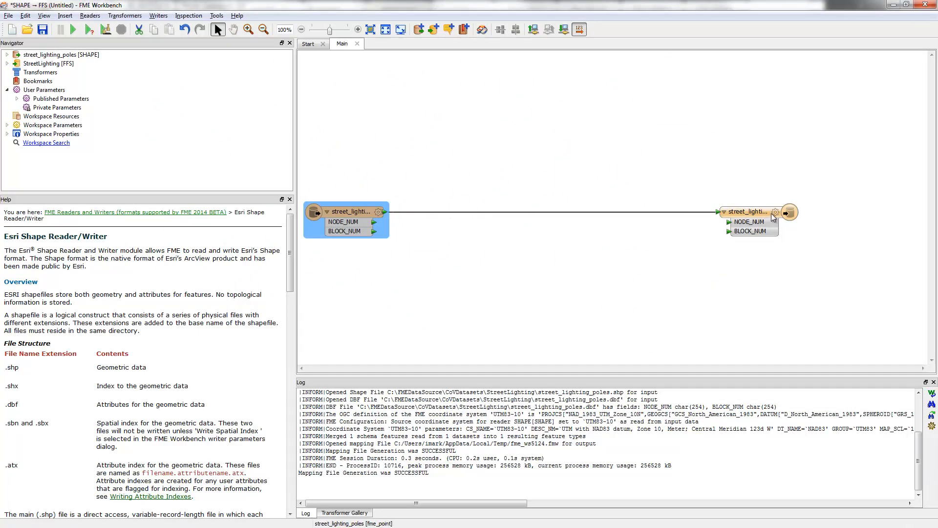
click(775, 211)
click(410, 179)
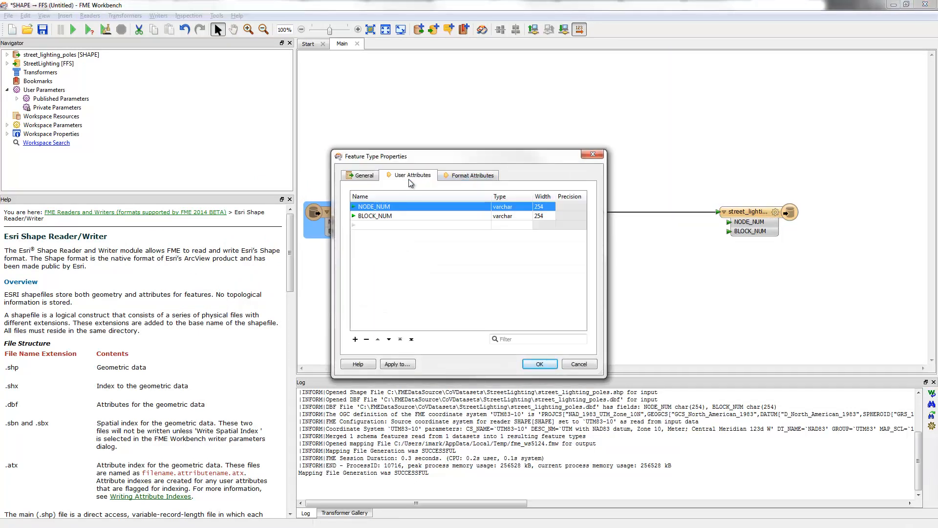
click(407, 207)
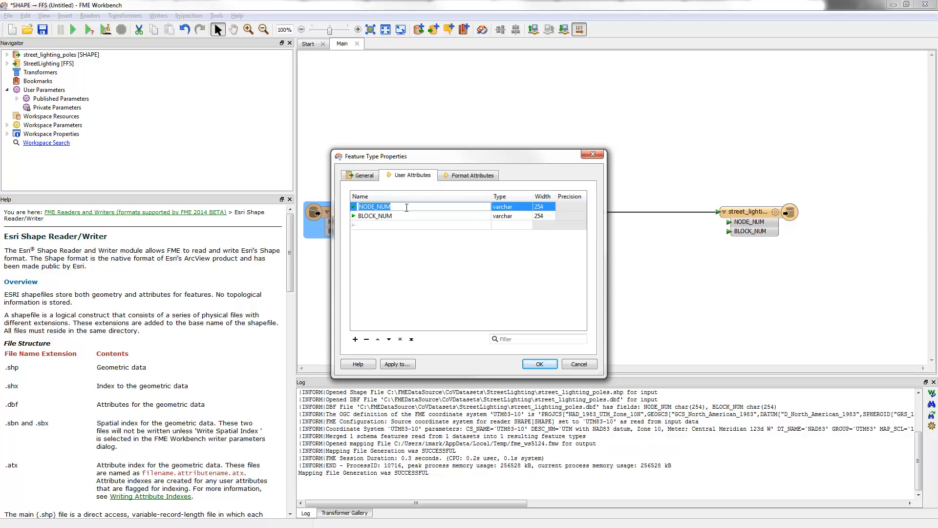
text(PoleID)
key(Return)
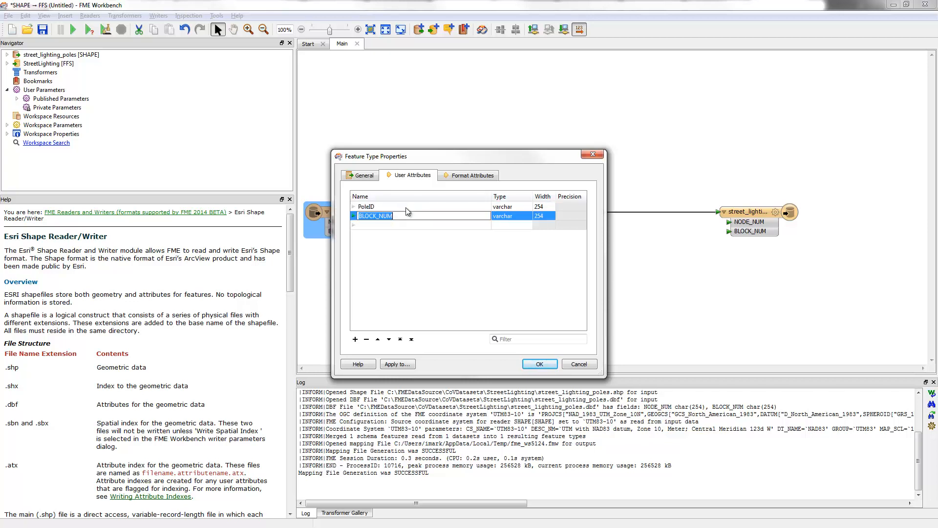
text(BlockID)
click(534, 364)
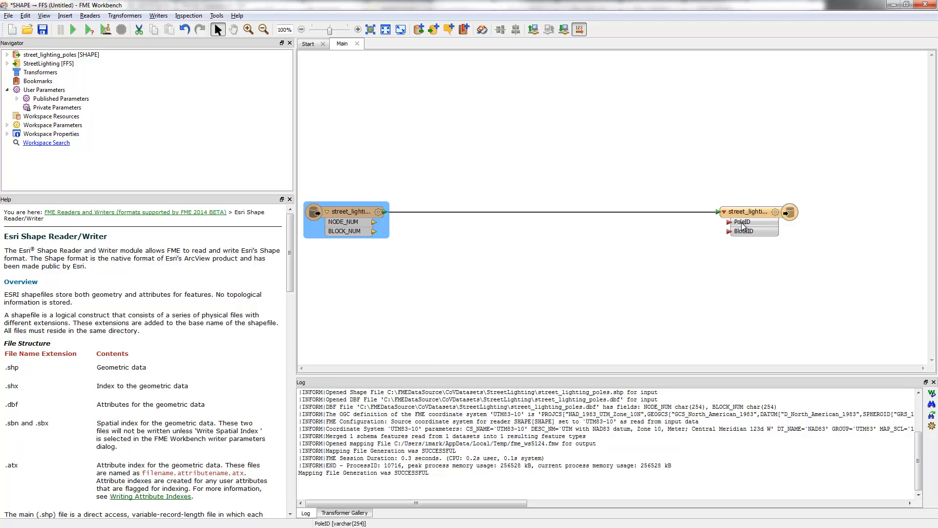
click(407, 121)
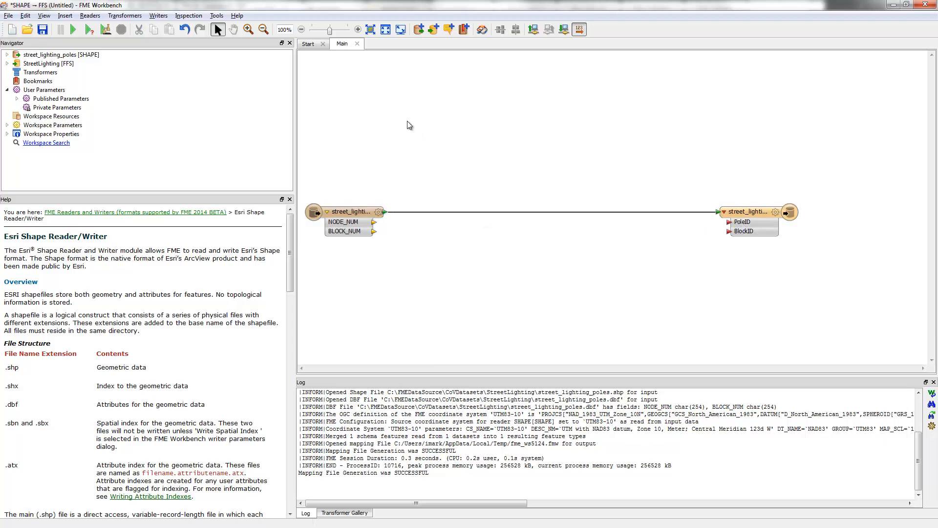
Add an FFS reader for VancouverBoundingBox.ffs with individual feature types and expand its attribute list
click(88, 19)
click(105, 27)
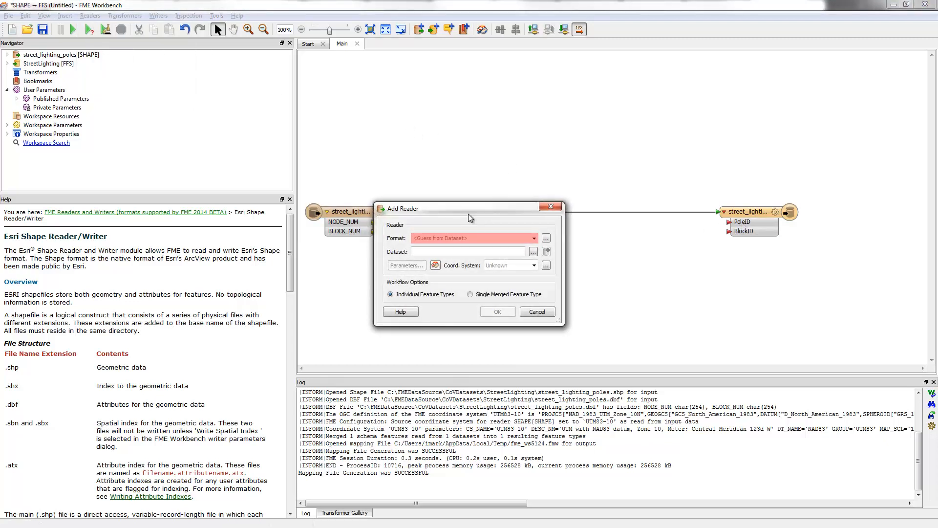
text(ffs)
key(Return)
click(533, 251)
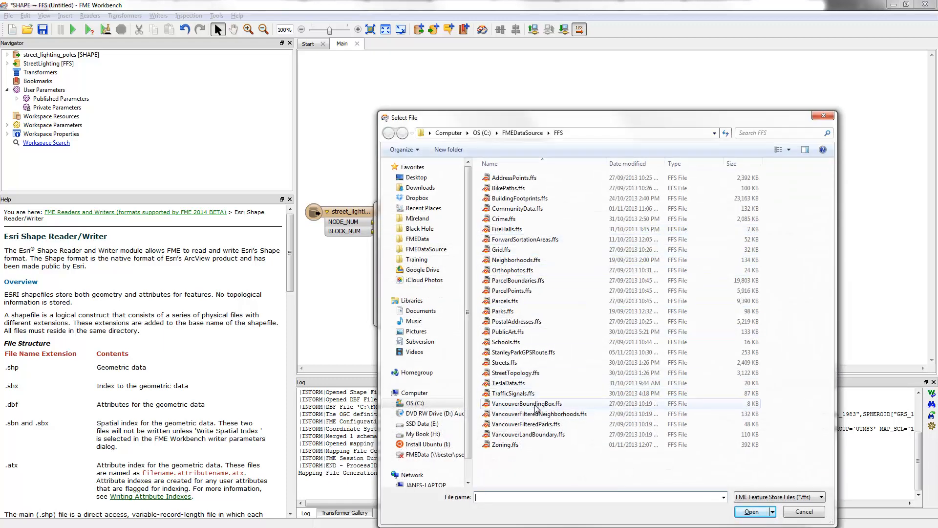
double_click(535, 404)
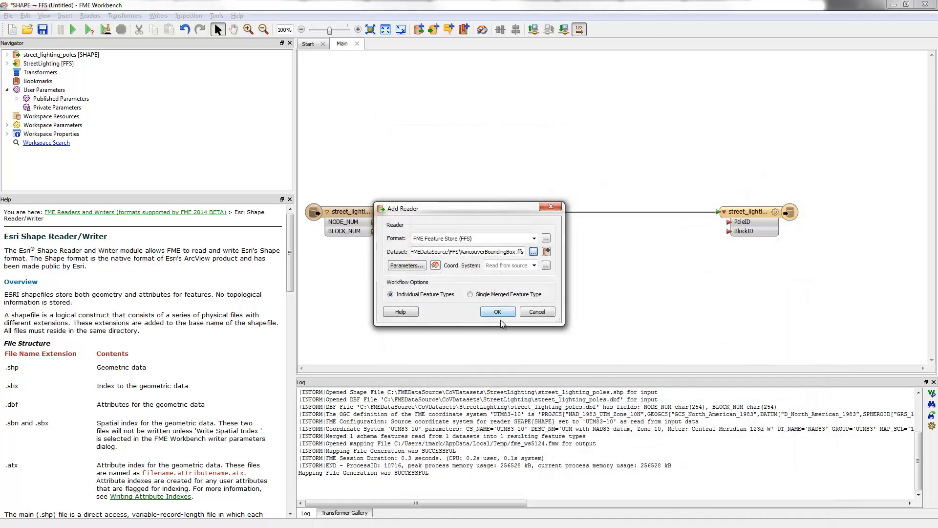
click(500, 316)
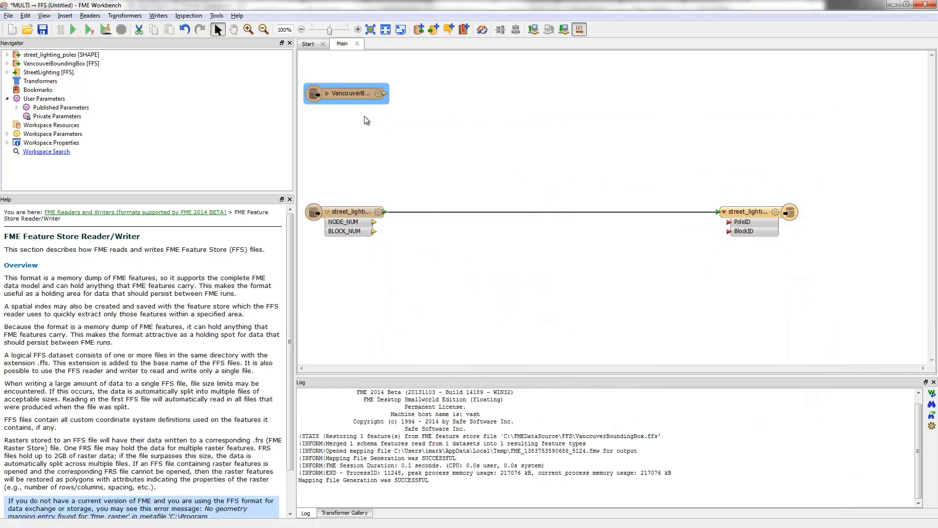
click(326, 94)
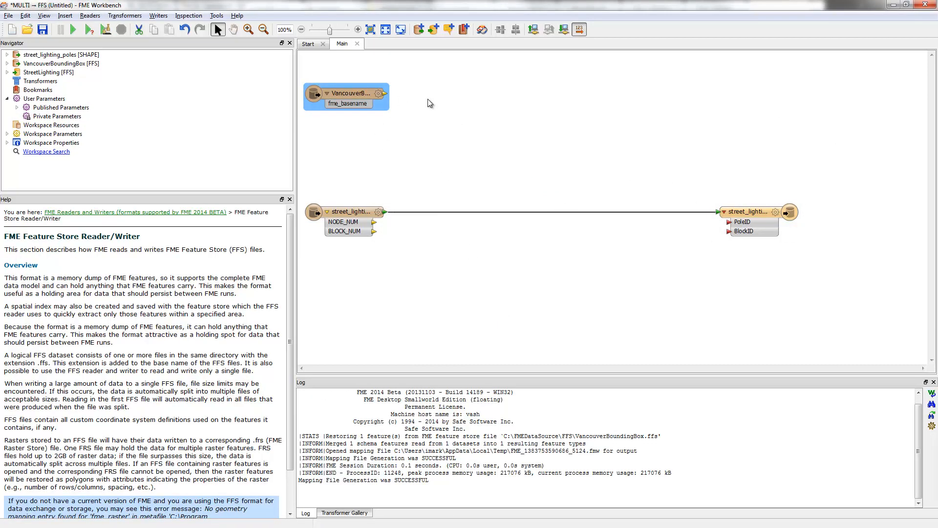
Add a Clipper with the bounding box as Clipper and the lighting poles as Clippee, outputting Inside features to the writer
text(clipp)
key(Return)
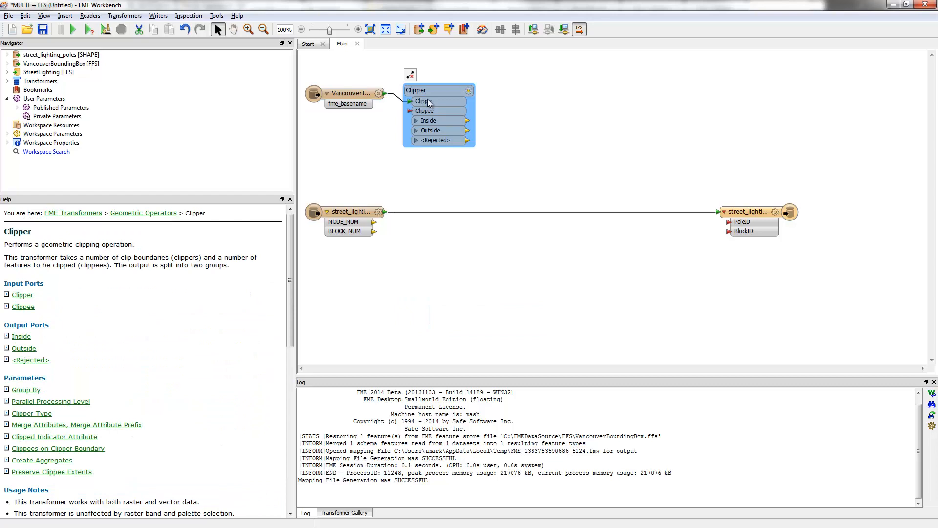
drag(437, 87, 453, 188)
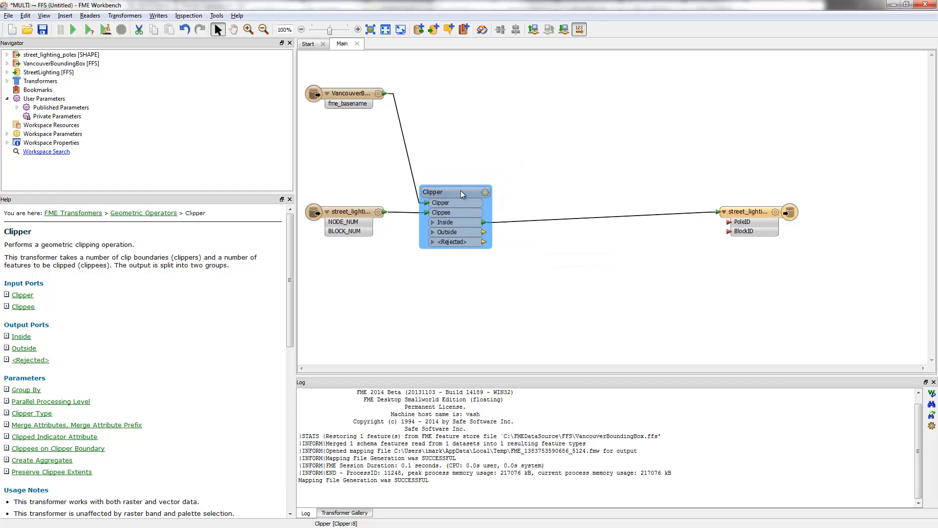
drag(749, 212, 764, 219)
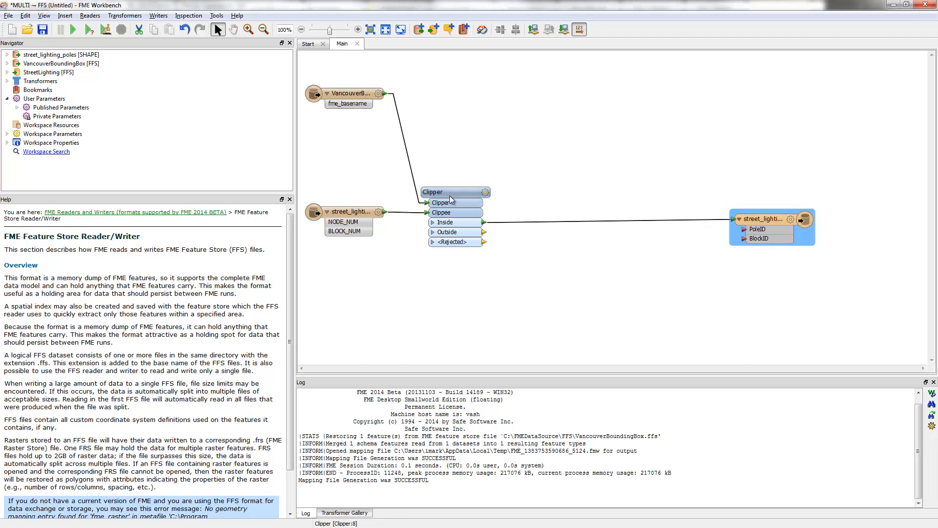
drag(349, 106, 350, 124)
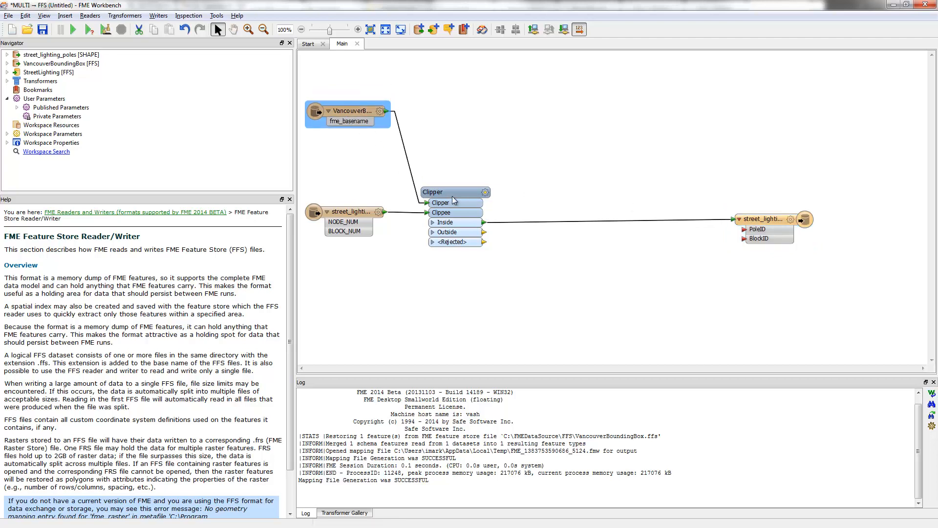
drag(449, 195, 451, 194)
click(594, 202)
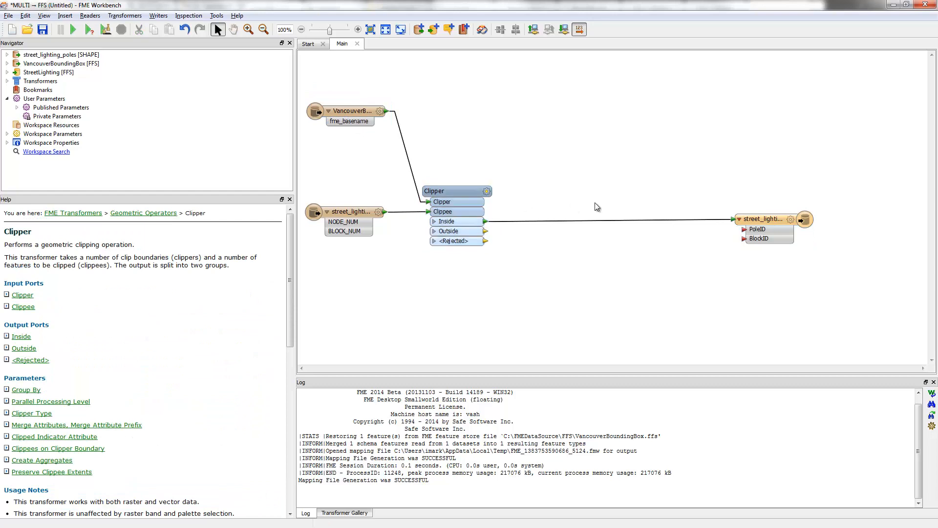
drag(754, 220, 756, 221)
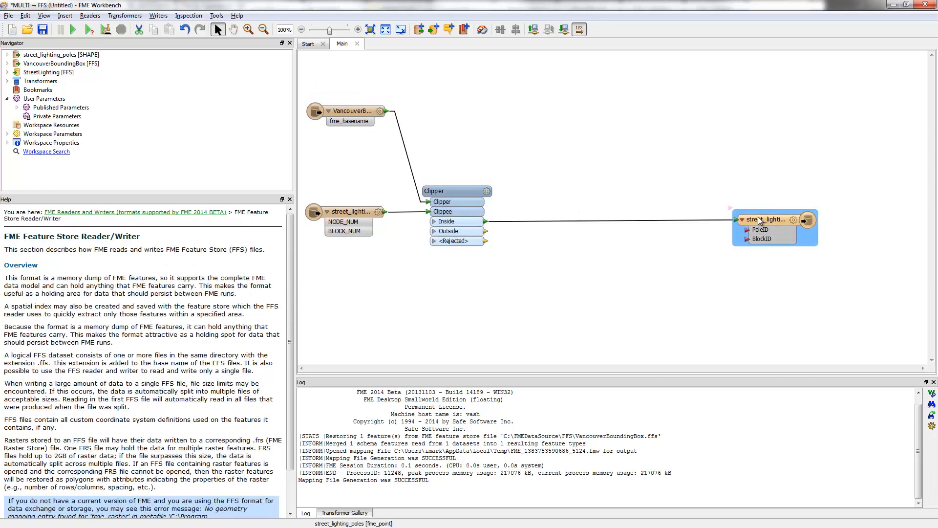
Map the Clipper's Inside attributes to the writer, NODE_NUM to PoleID and BLOCK_NUM to BlockID
click(434, 222)
drag(483, 230, 748, 230)
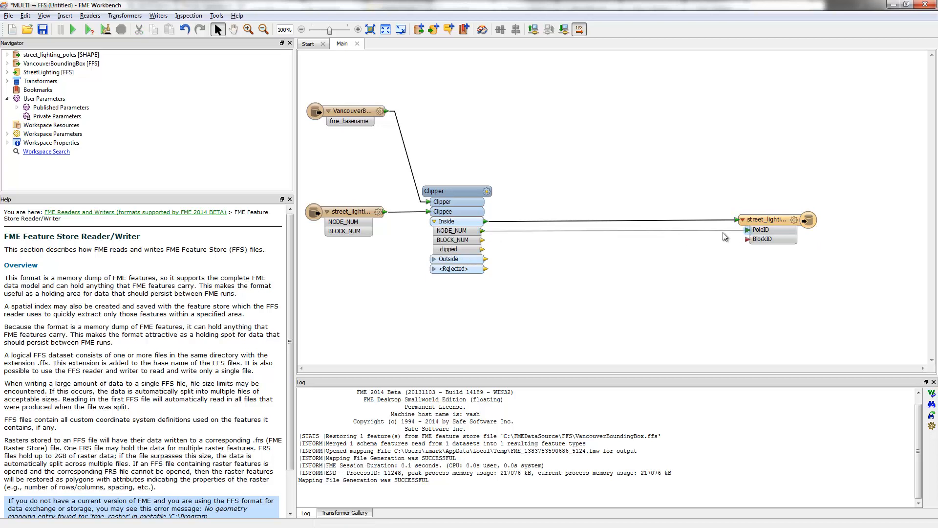
drag(483, 240, 757, 244)
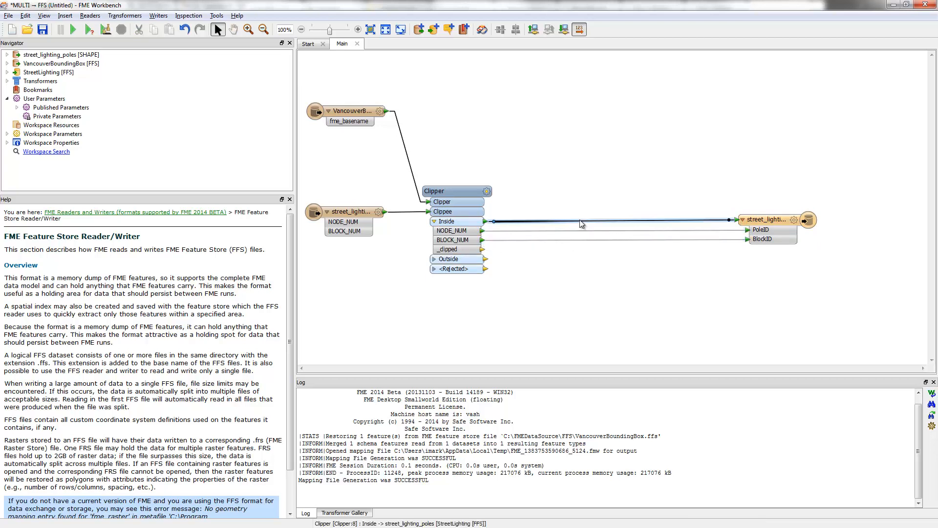
Replace the manual attribute connections with an AttributeCopier, collapse the Inside attributes and arrange the objects in a compact row
right_click(580, 221)
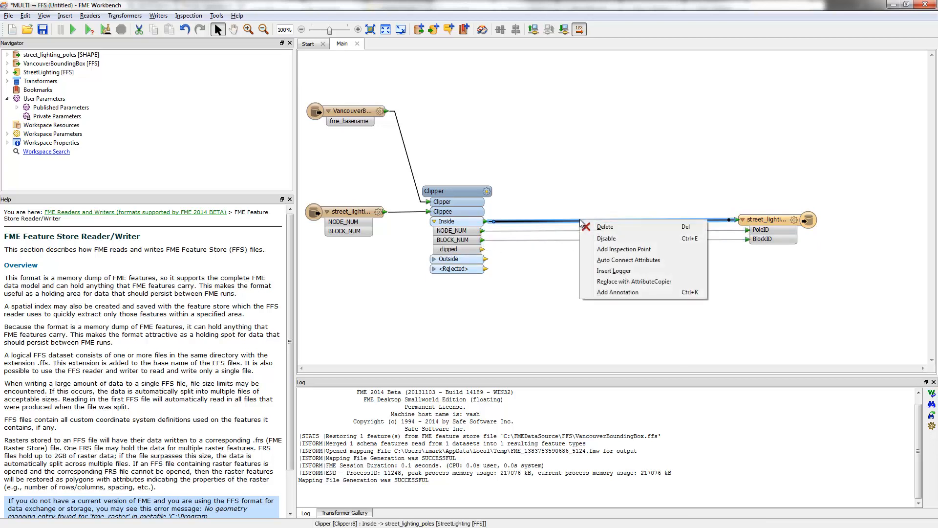
click(659, 282)
drag(622, 216, 546, 218)
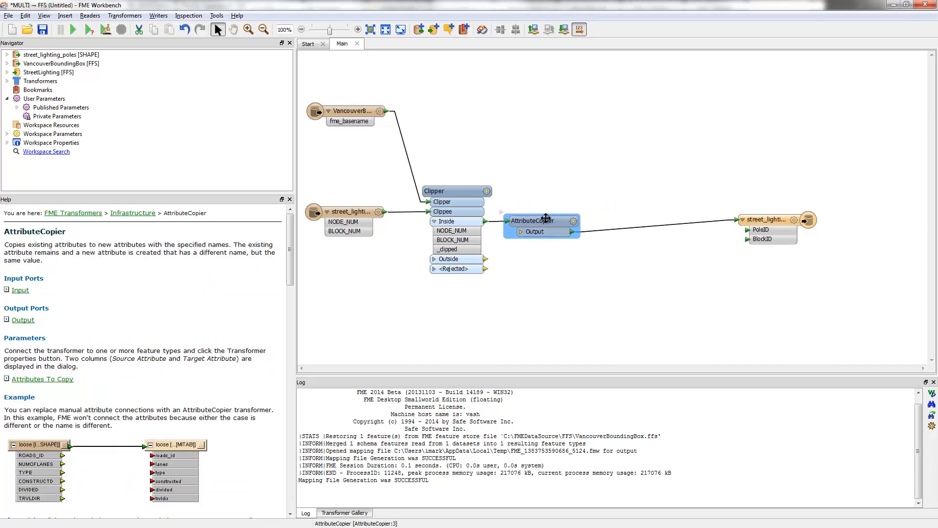
click(434, 222)
click(569, 264)
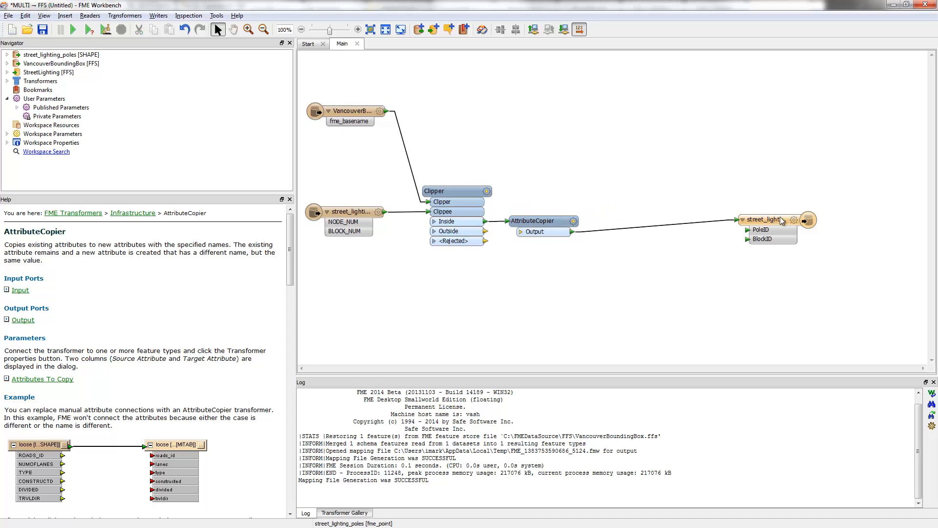
drag(780, 221, 666, 233)
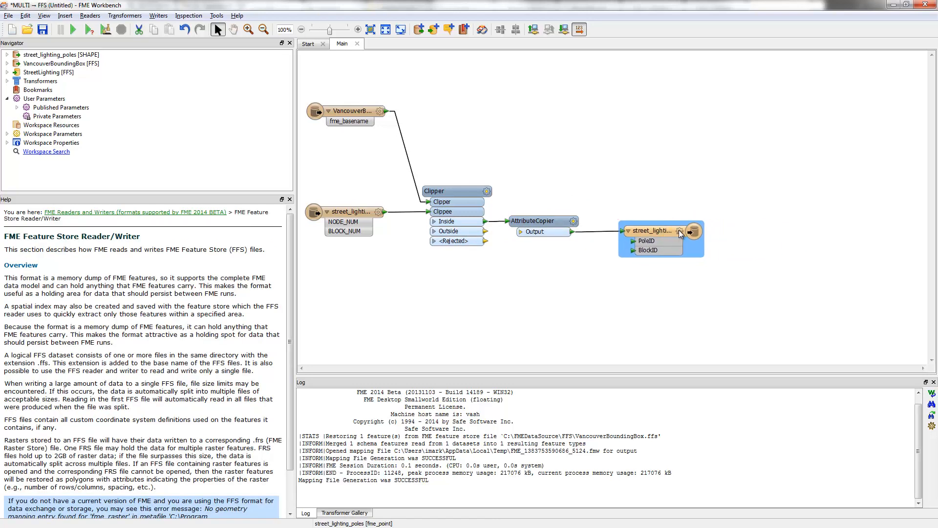
Rename the writer feature type to StreetLightingPoles
click(679, 231)
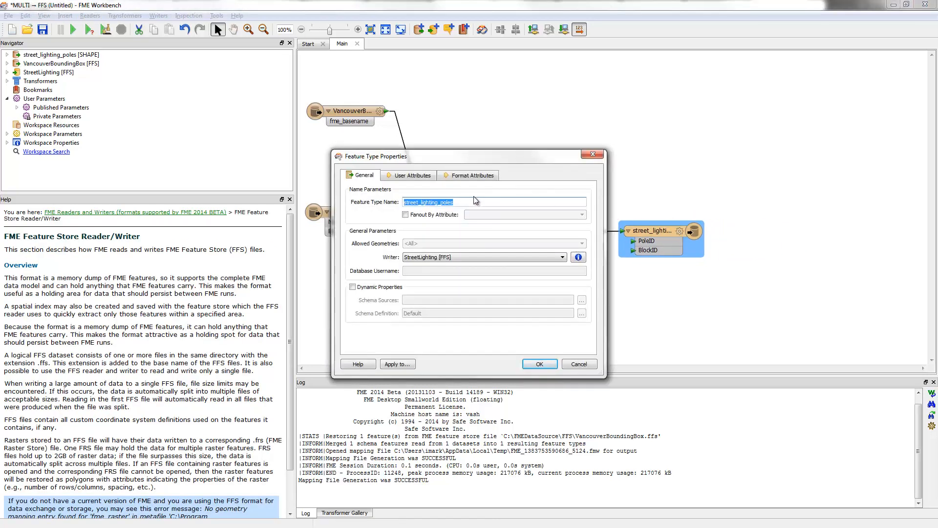
text(StreetLightingPoles)
click(540, 364)
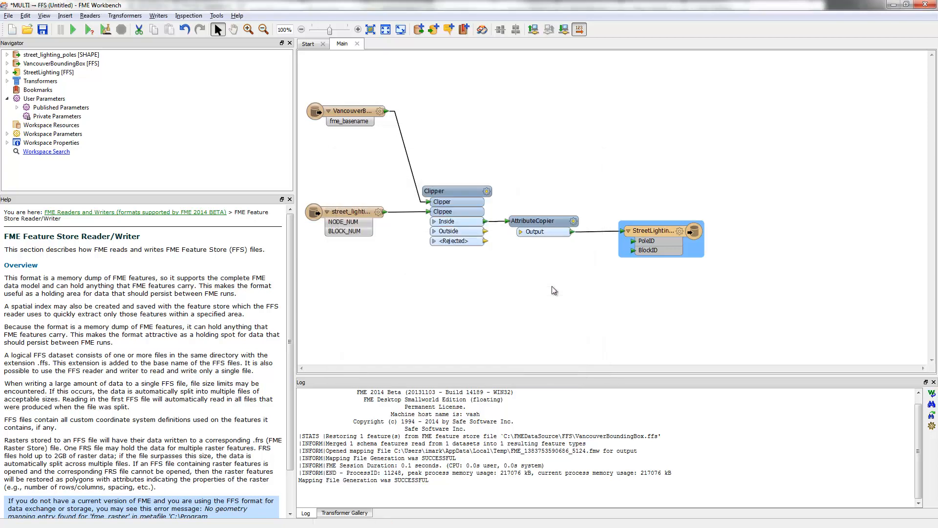
Move the writer feature type aside and insert a NullAttributeMapper between the AttributeCopier and the writer
drag(679, 225, 800, 225)
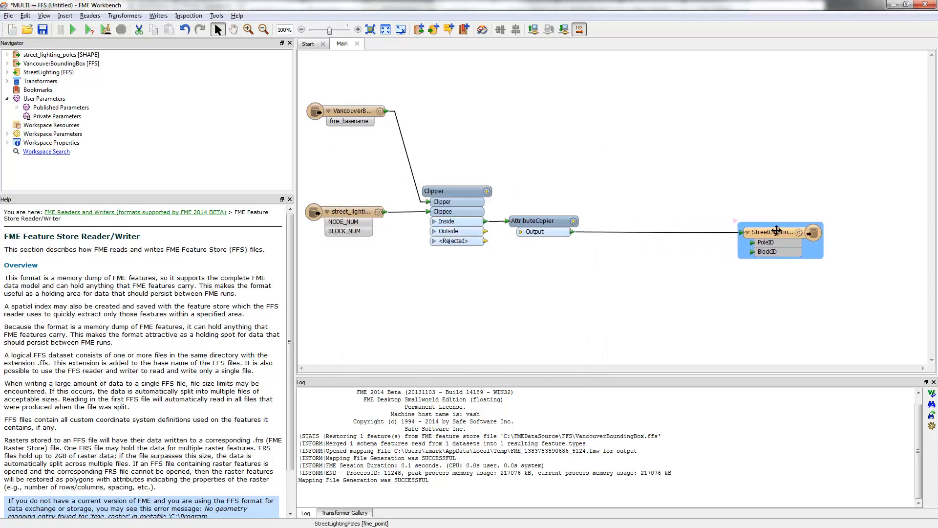
click(676, 233)
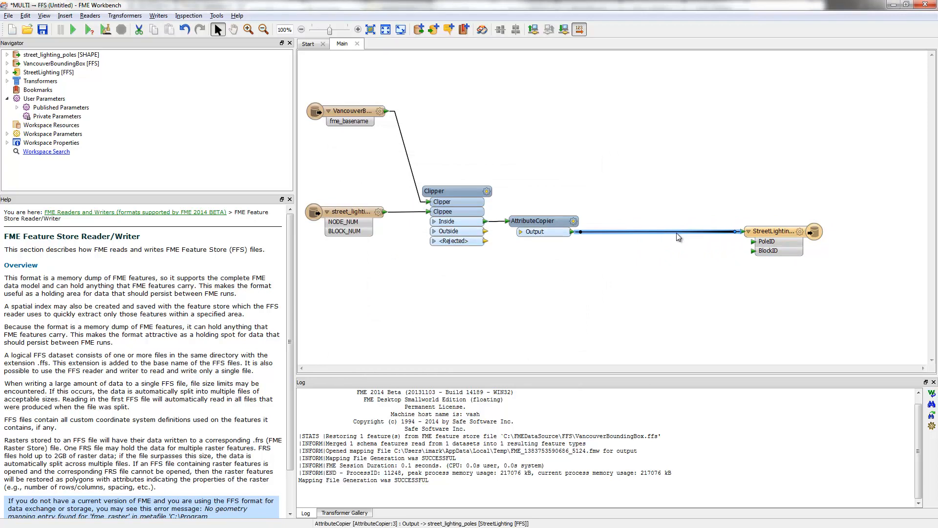
text(null)
click(458, 288)
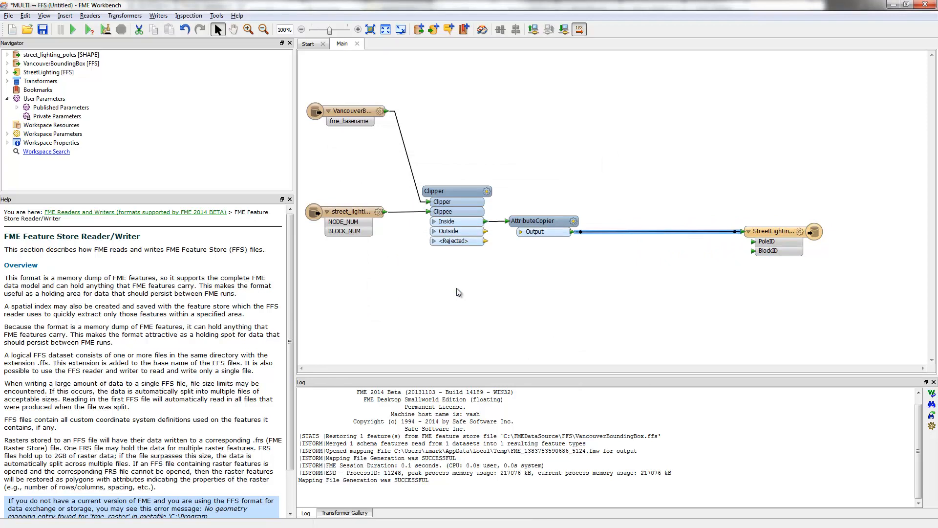
drag(667, 228, 636, 230)
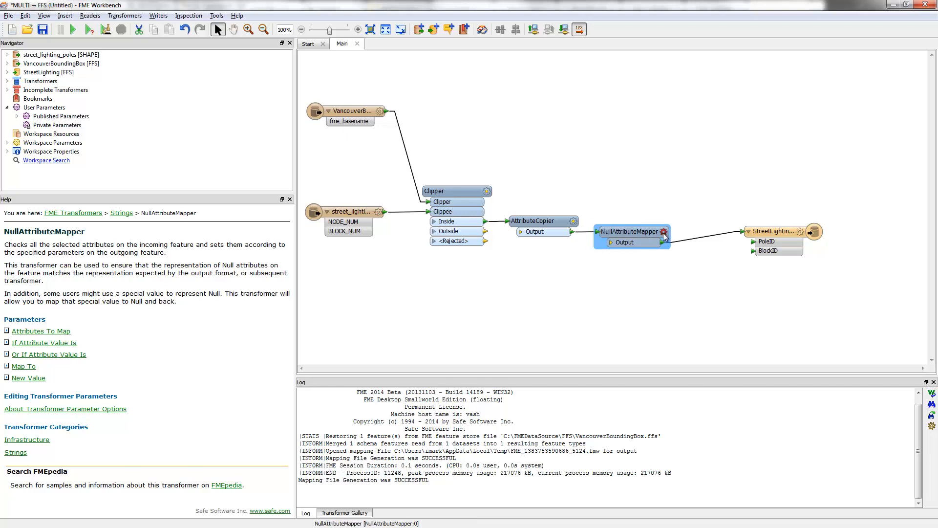
Select BlockID and PoleID as the attributes to map in the NullAttributeMapper parameters
click(664, 233)
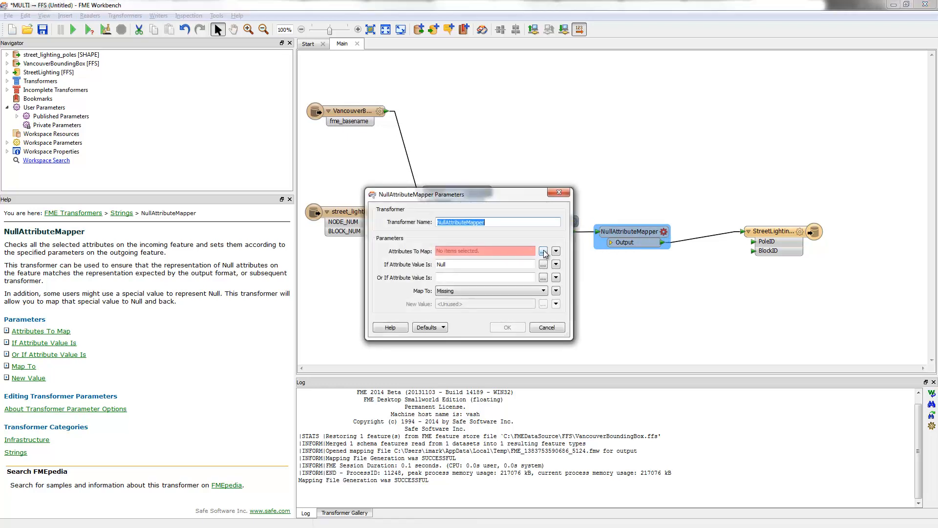
click(543, 251)
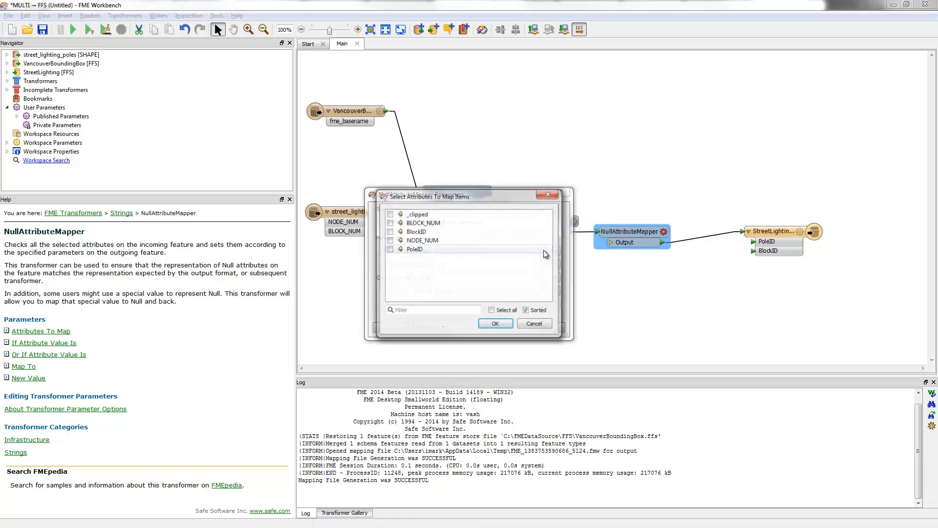
click(390, 232)
click(390, 249)
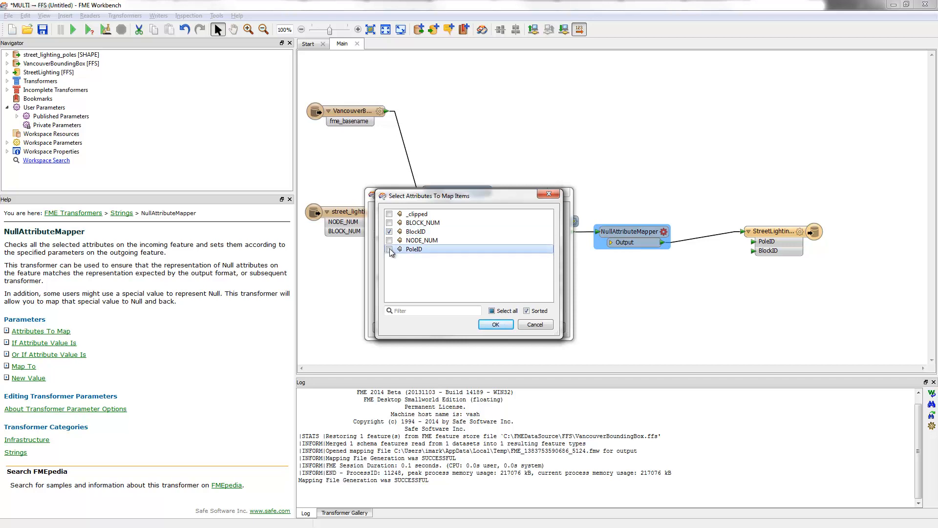
click(496, 325)
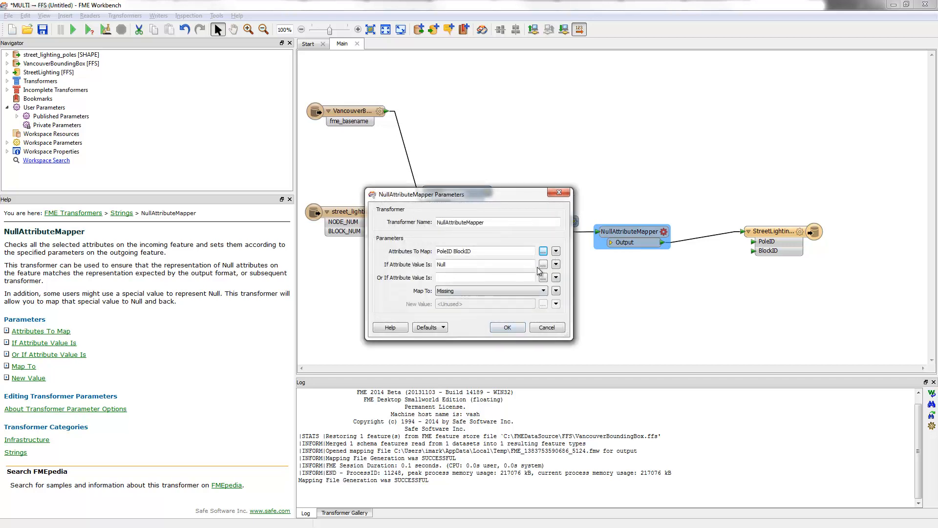
Set the NullAttributeMapper to map Null, Missing and Empty attribute values to Null
click(406, 221)
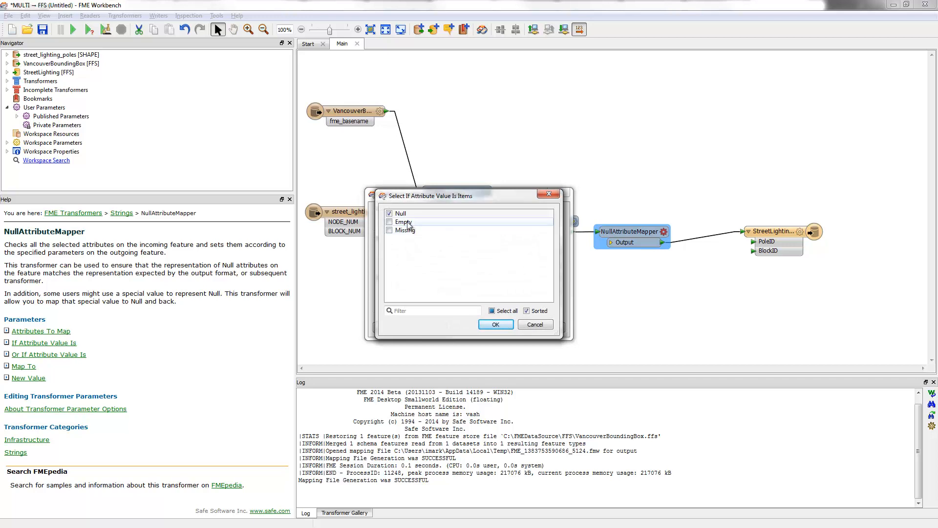
click(404, 230)
click(496, 322)
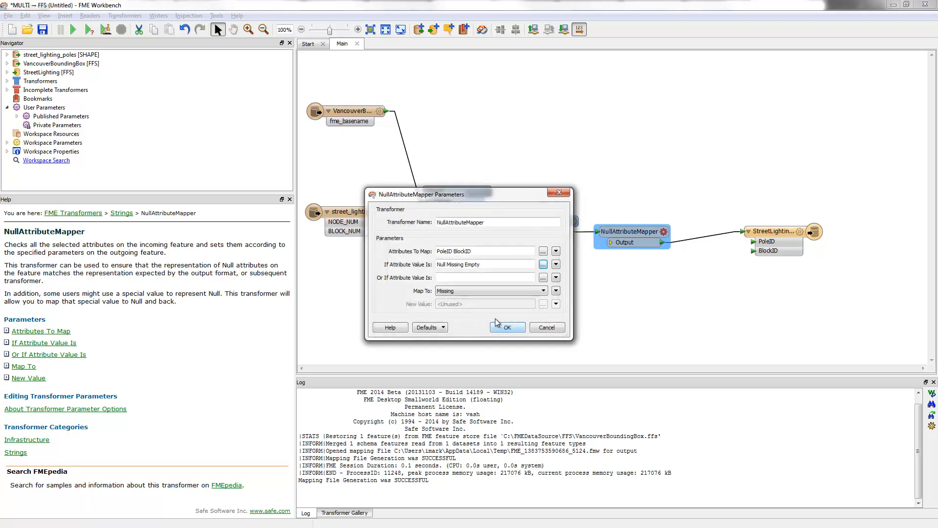
click(472, 290)
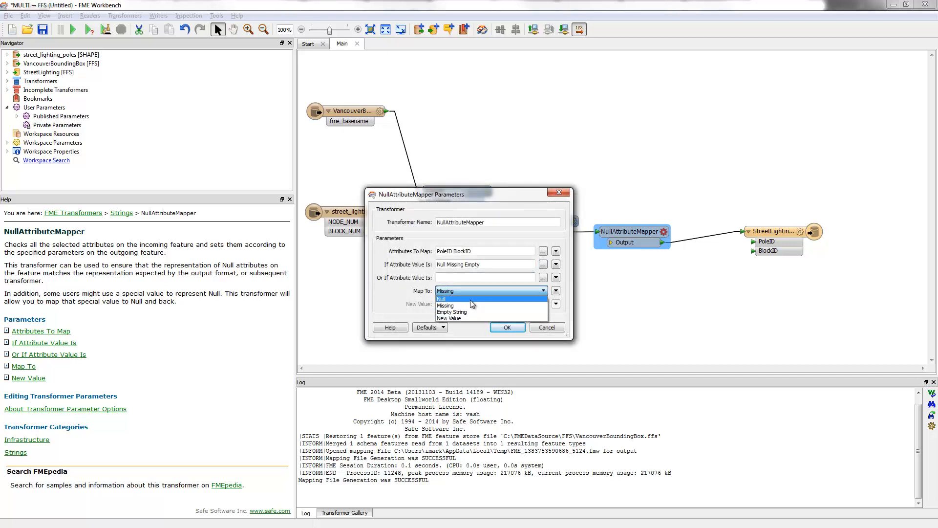
click(470, 299)
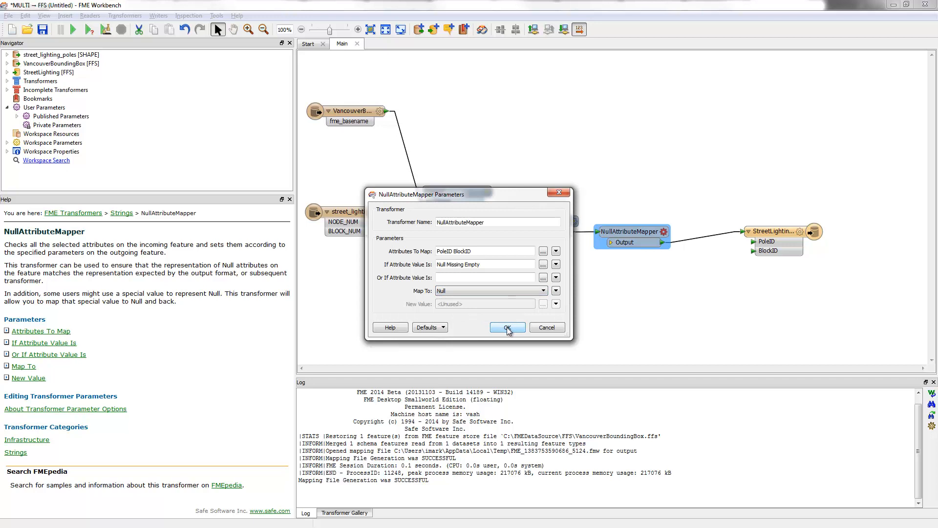
click(507, 328)
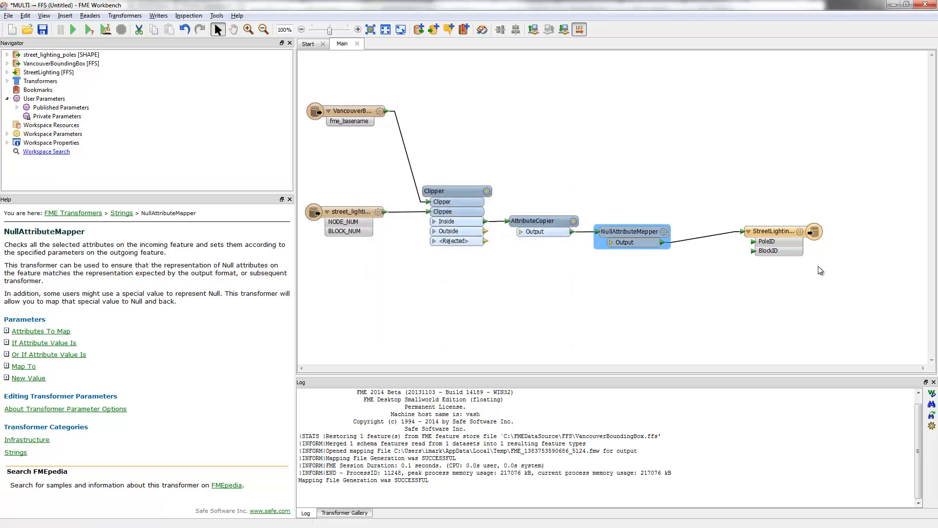
Move the writer feature type close to the NullAttributeMapper and save the workspace as StreetLighting in the FMEDataSource\ConvertToFFS folder
drag(781, 236, 728, 242)
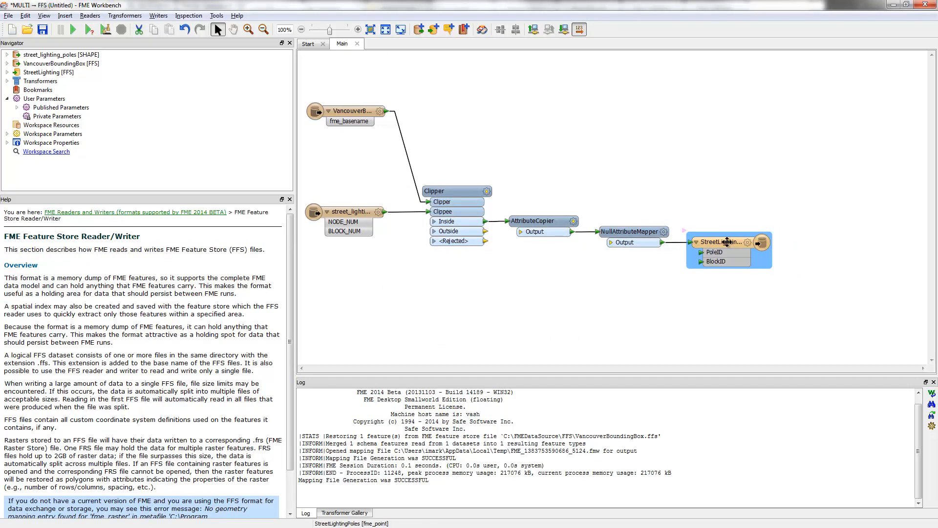
click(706, 198)
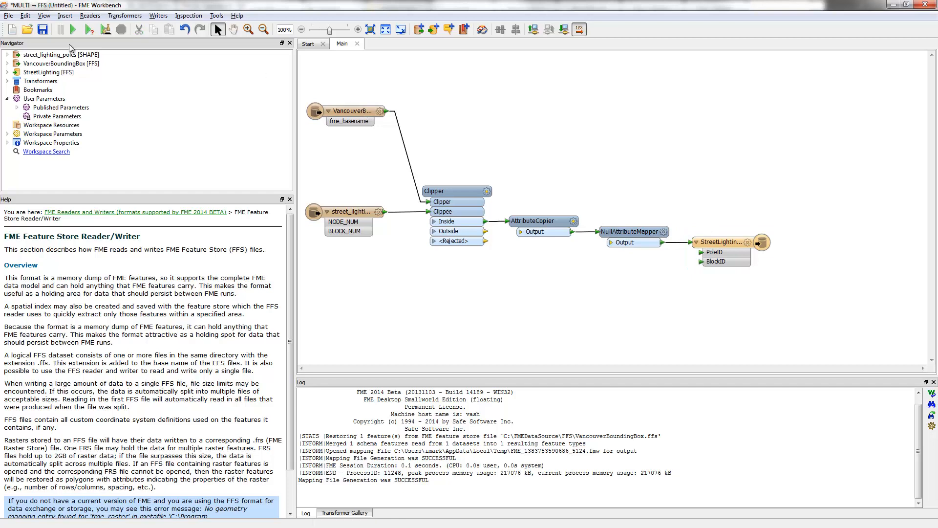
click(43, 29)
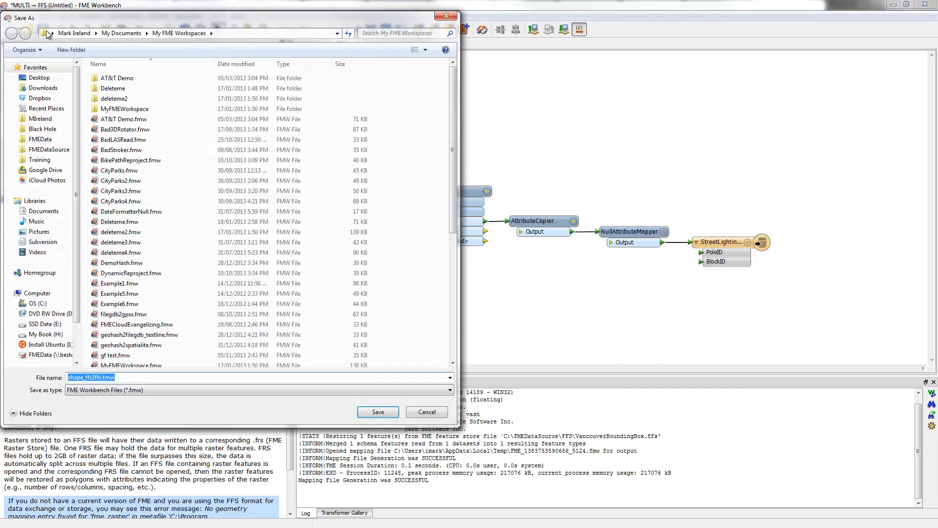
click(61, 151)
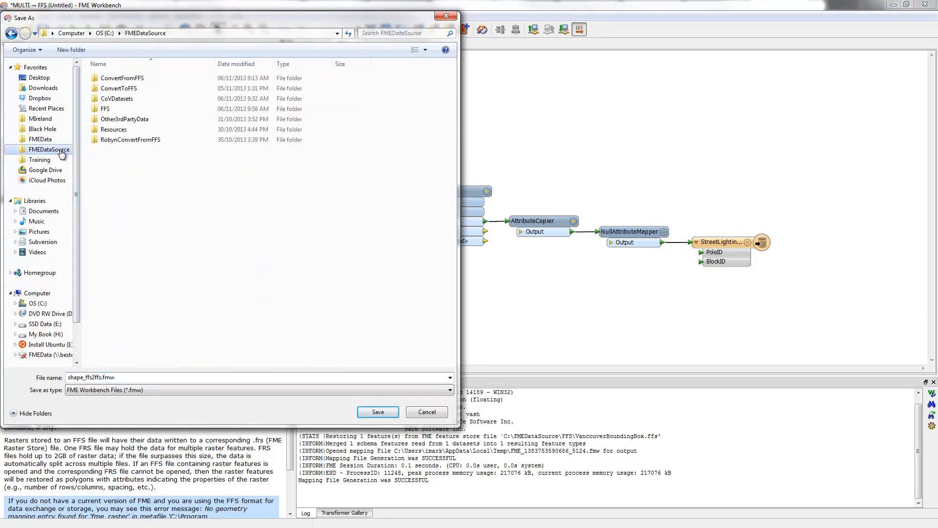
double_click(133, 89)
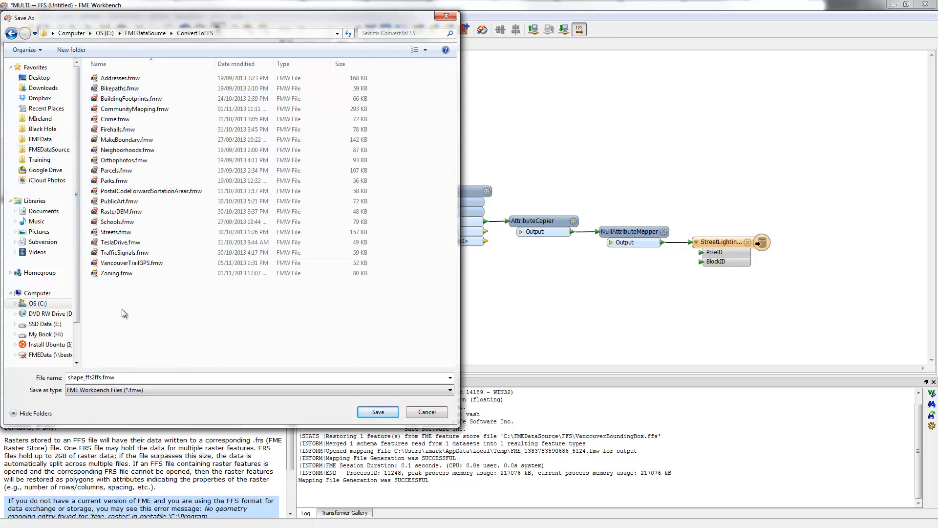
click(126, 377)
text(St)
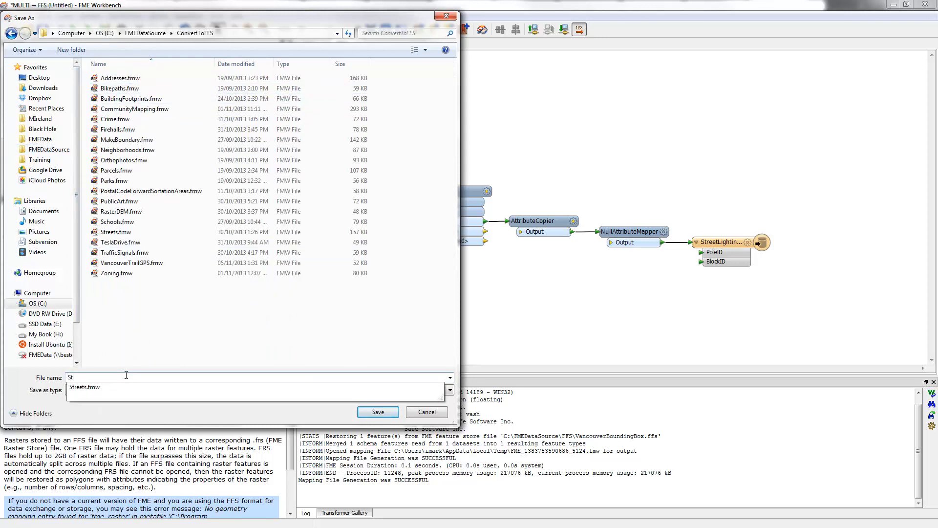
text(reetLighting)
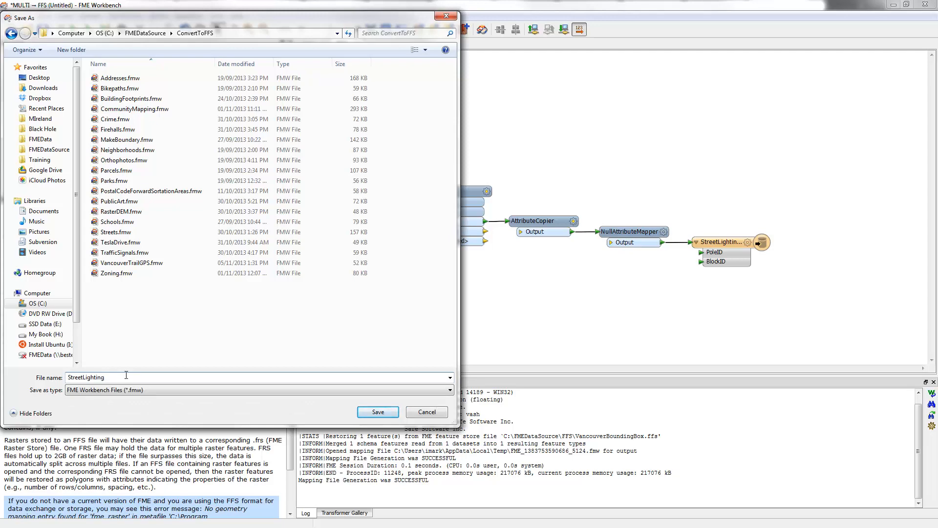
key(Return)
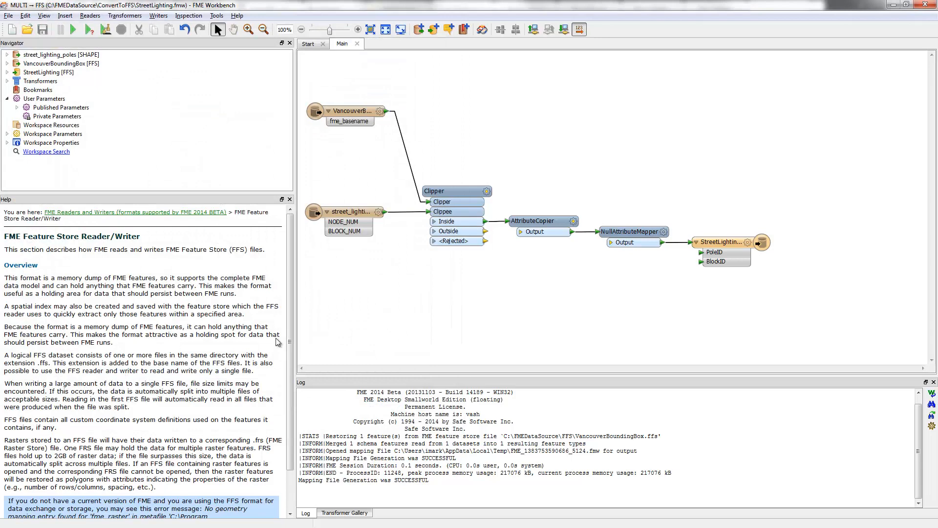
Run the workspace and inspect the written StreetLighting.ffs dataset in FME Data Inspector
click(72, 30)
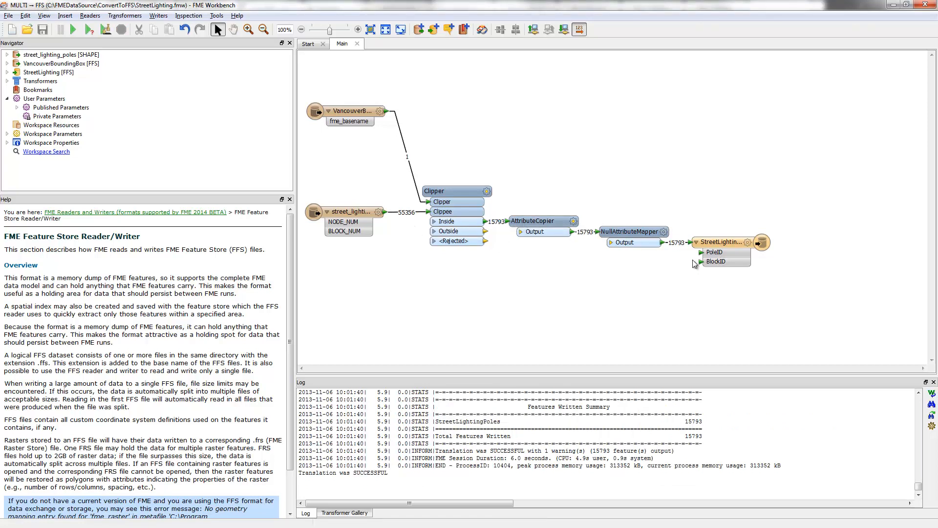
right_click(723, 243)
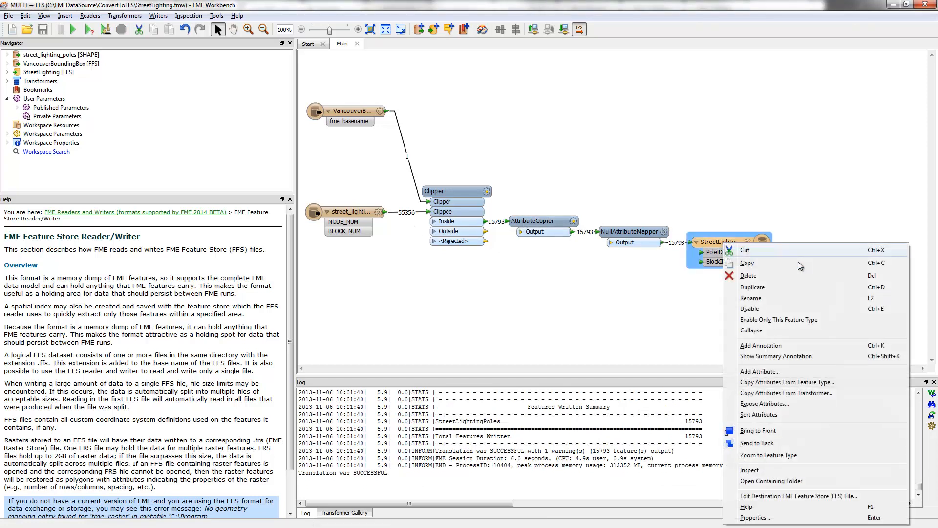
click(763, 471)
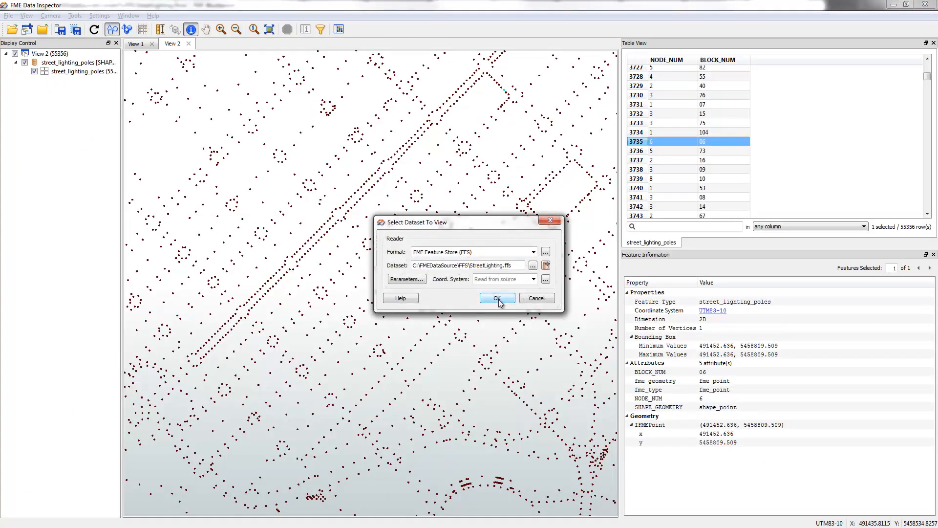
click(497, 300)
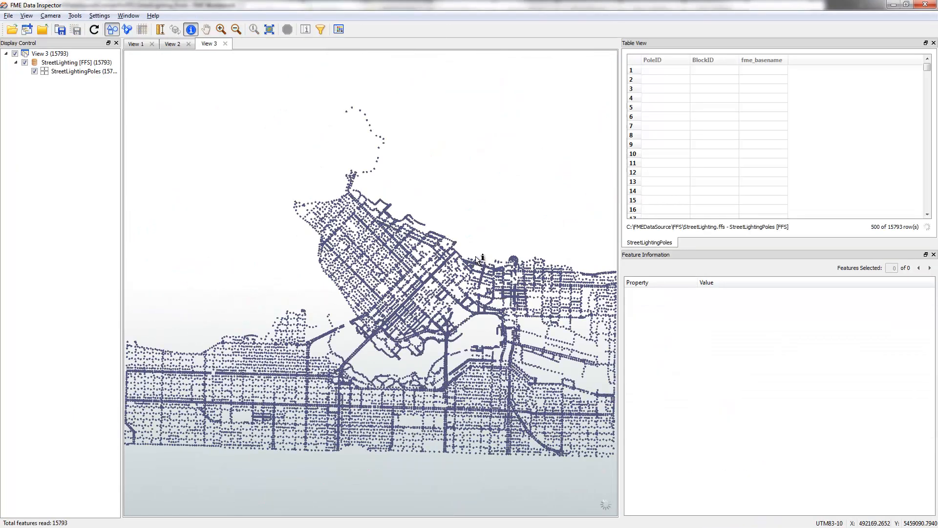
Examine a pole on the map and the PoleID and BlockID values throughout the table, then return to FME Workbench
click(358, 193)
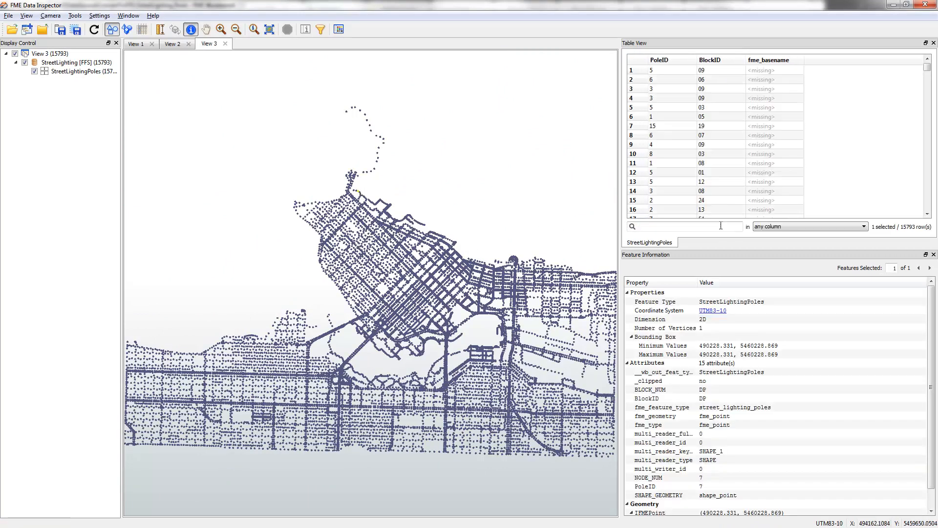
drag(927, 68, 929, 225)
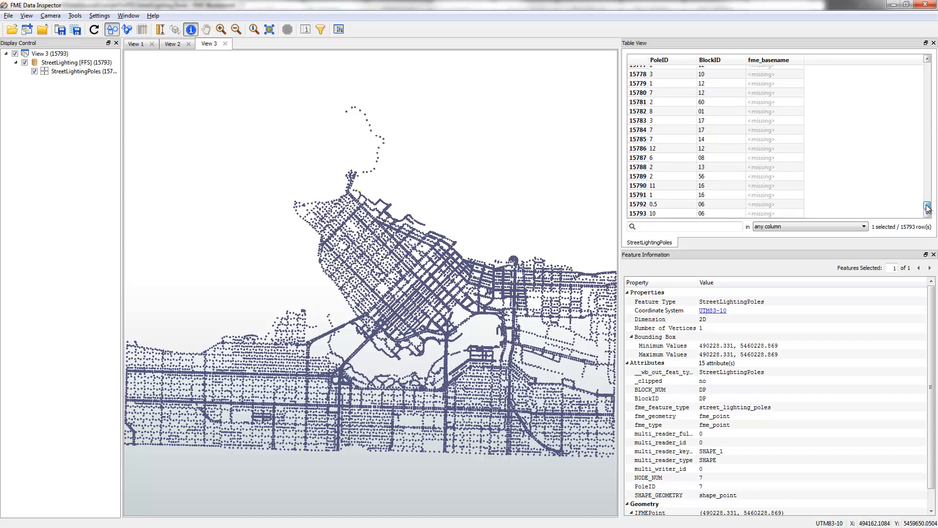
click(667, 204)
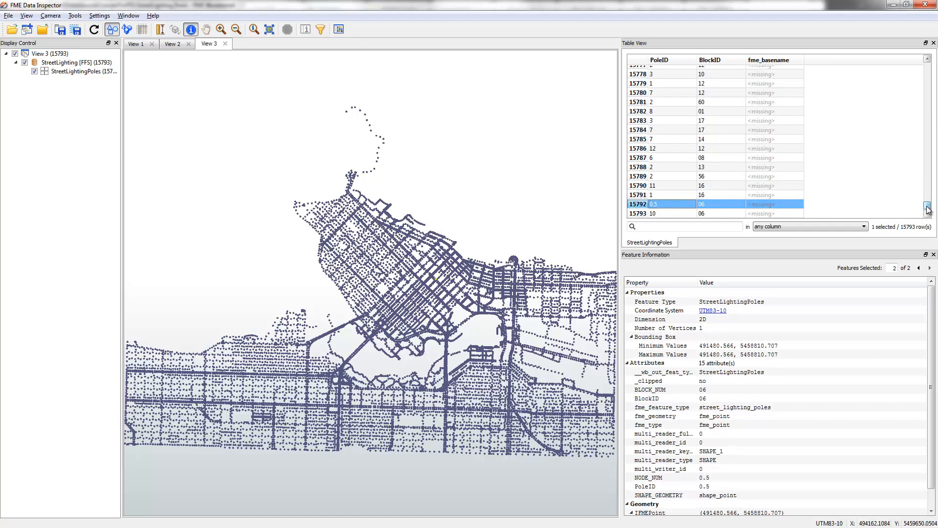
drag(927, 204, 925, 104)
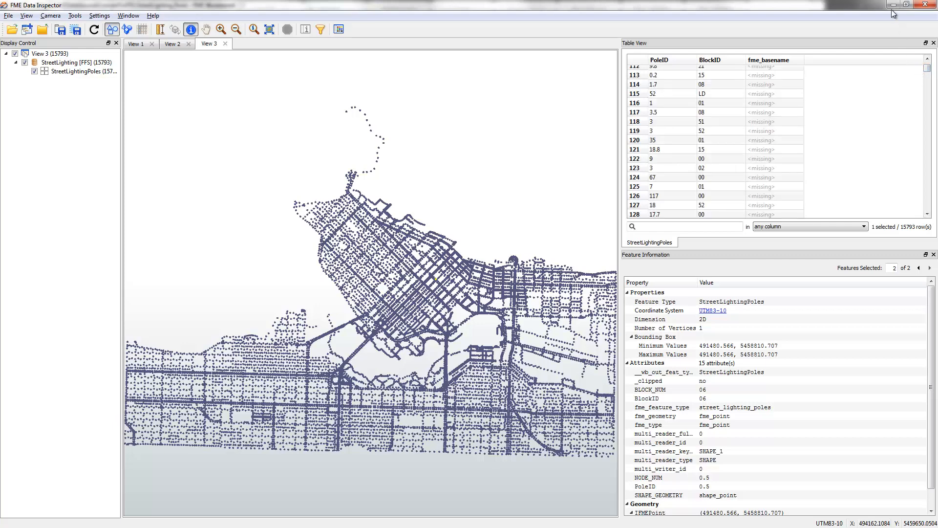
click(894, 4)
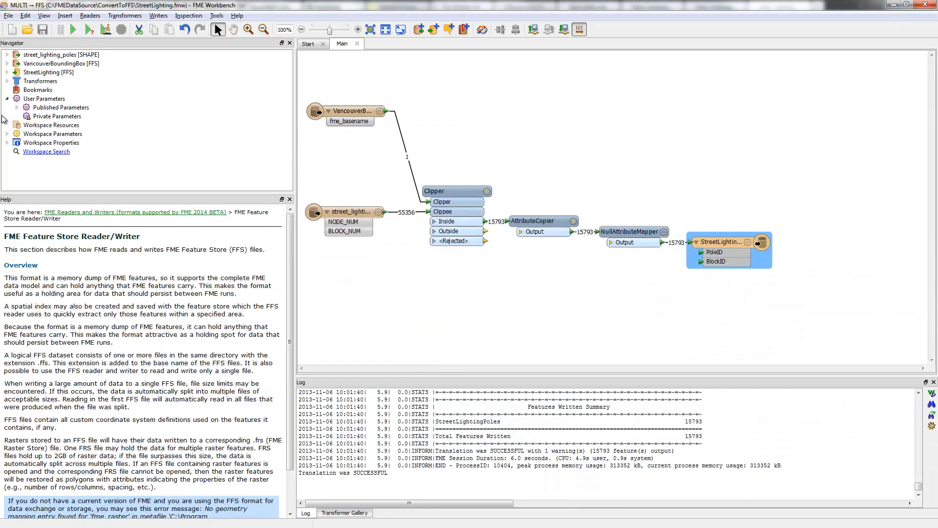
Set Enforce Strict Schema to Yes for the StreetLighting FFS writer and rerun the workspace
click(7, 73)
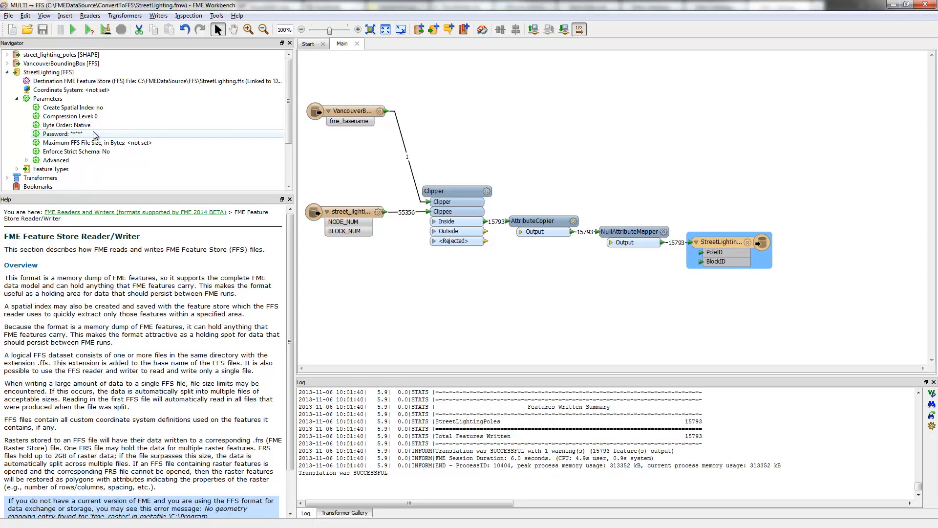
double_click(92, 152)
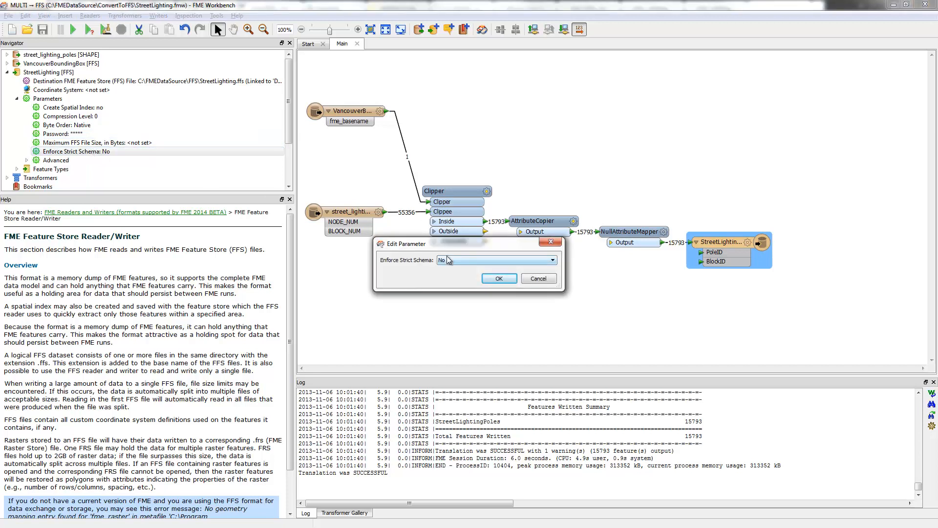
click(450, 261)
click(448, 269)
click(499, 279)
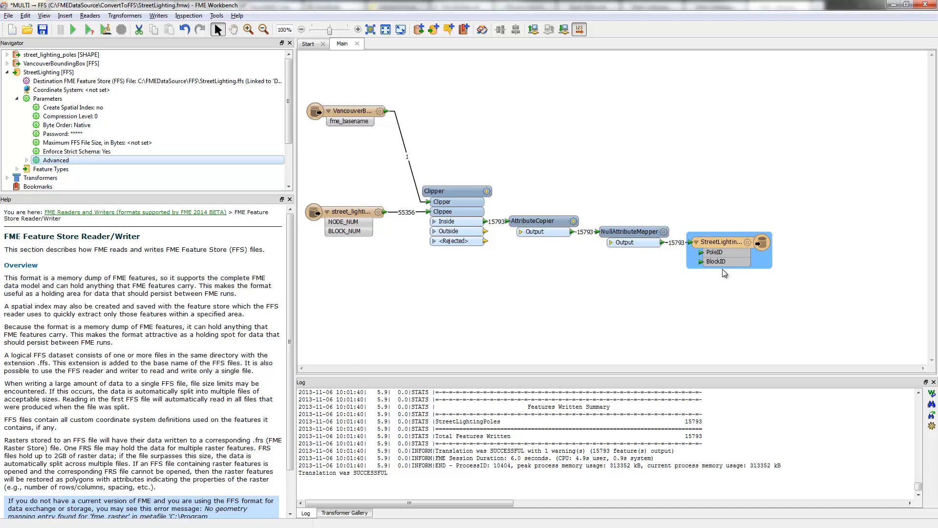
click(73, 29)
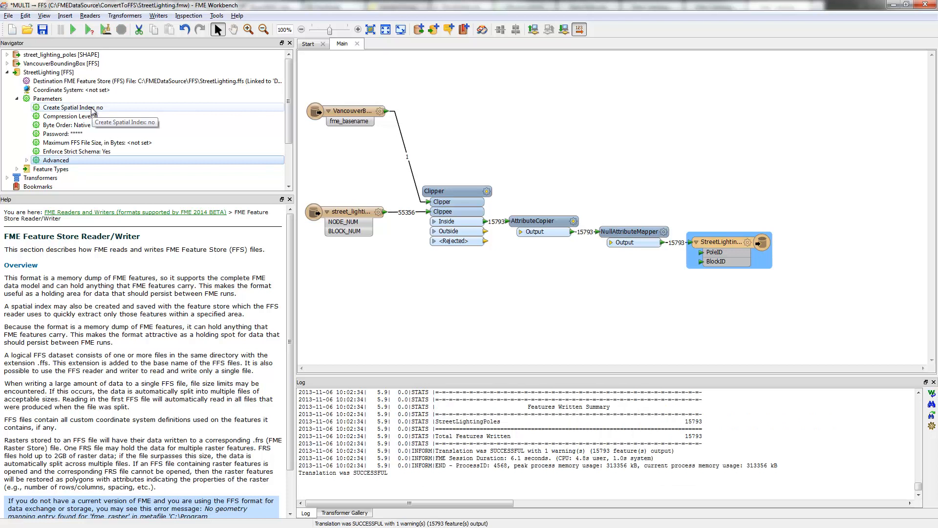
Check the FFS writer's Create Spatial Index parameter without changing it and save the workspace
double_click(93, 108)
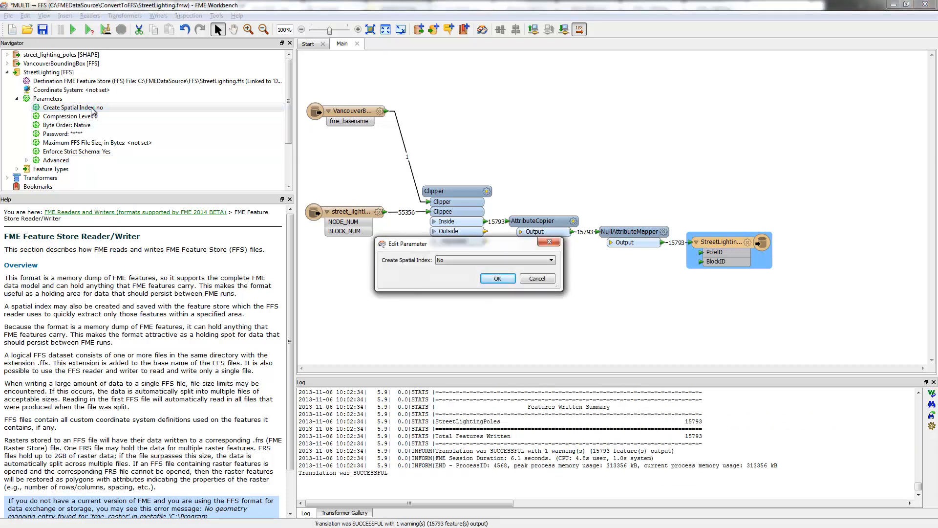
click(532, 278)
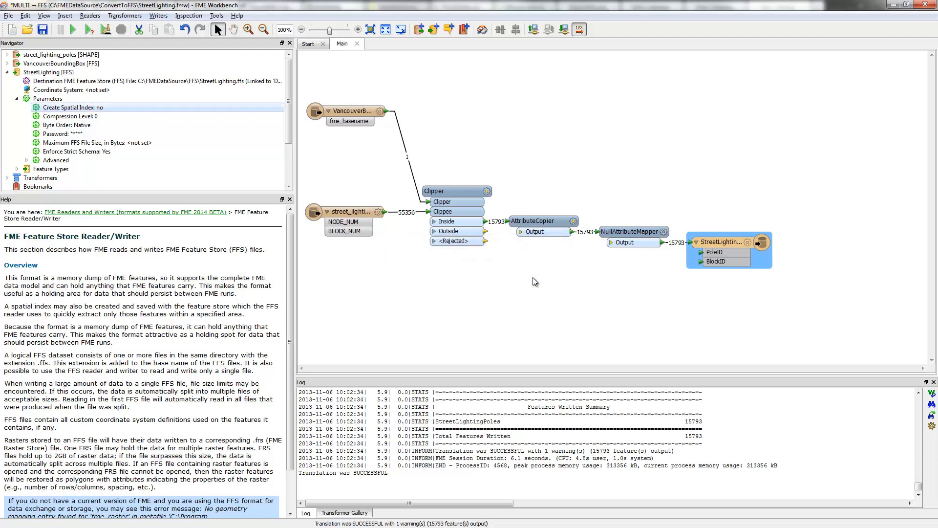
click(42, 29)
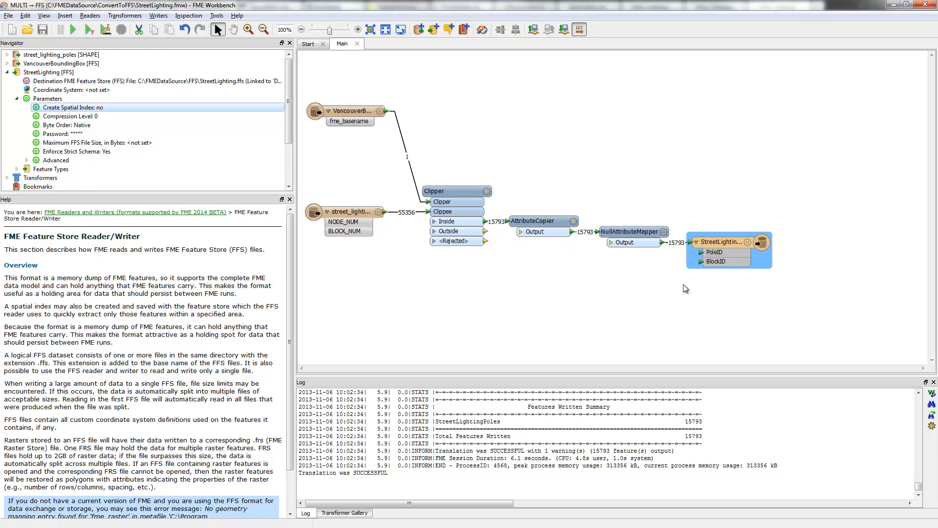
Switch to an empty FME Workbench window and start generating a workspace with an FFS reader on FMEDataSource\FFS\StreetLighting.ffs
key(alt+Tab)
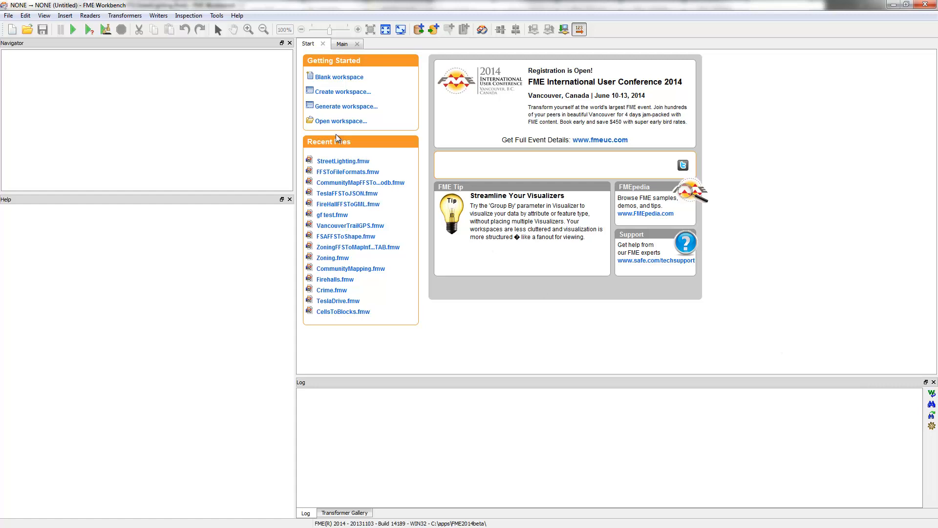
click(331, 105)
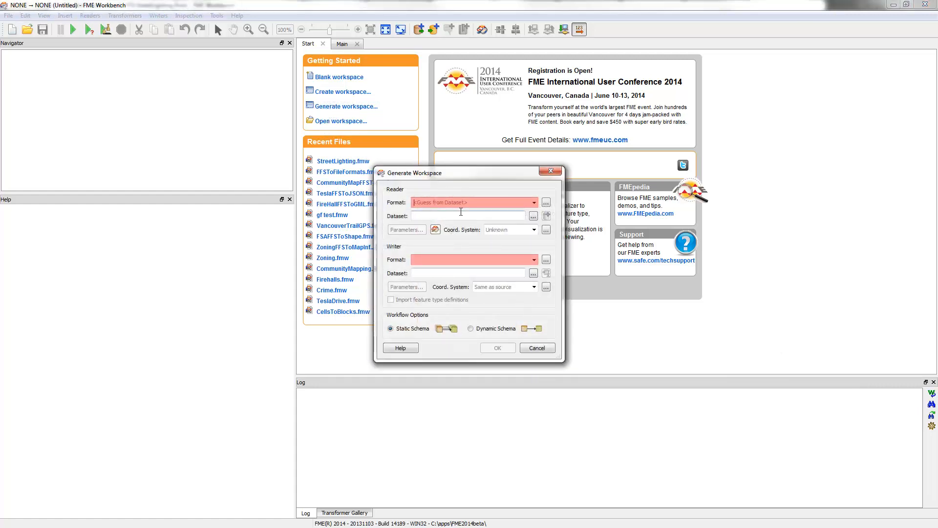
text(ffs)
key(Return)
key(Return)
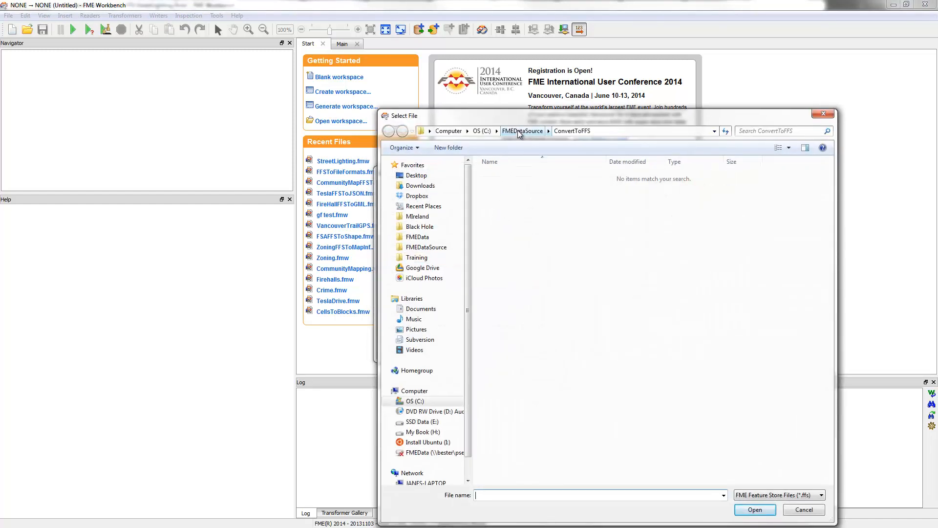
click(520, 132)
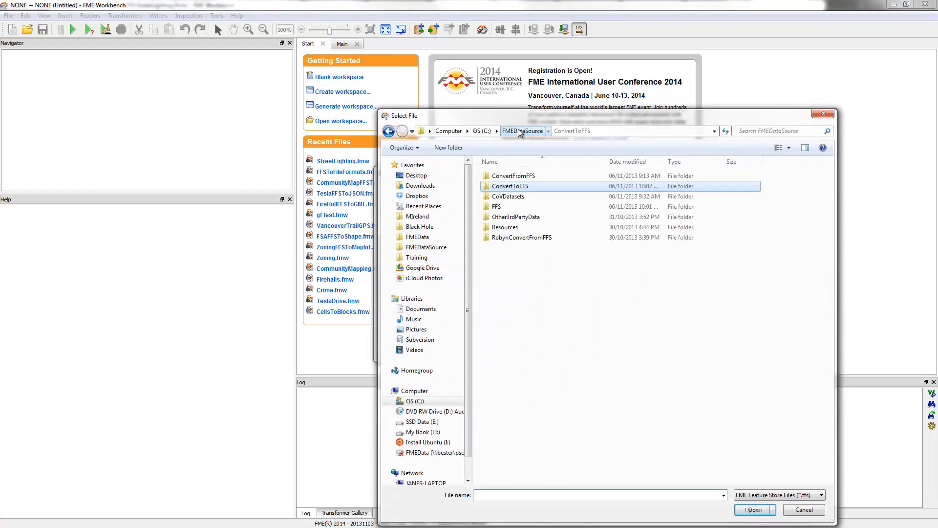
double_click(497, 210)
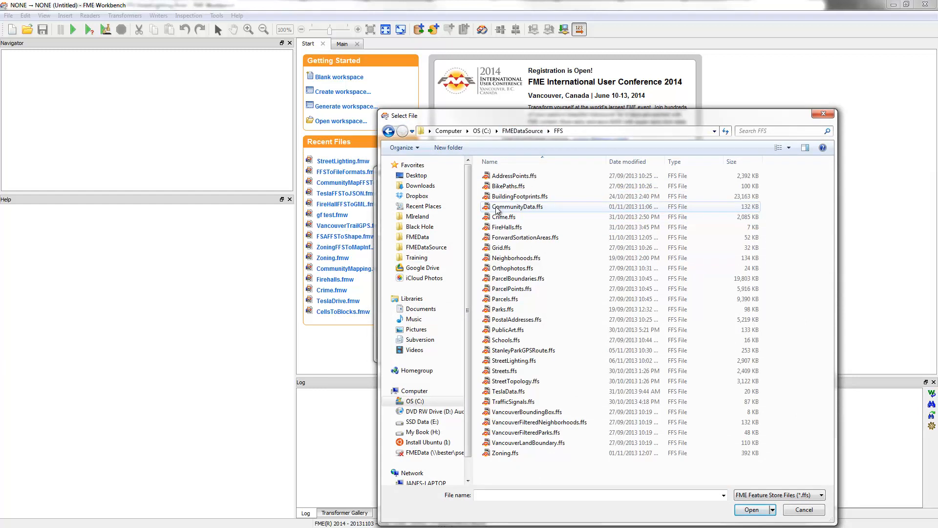
double_click(520, 361)
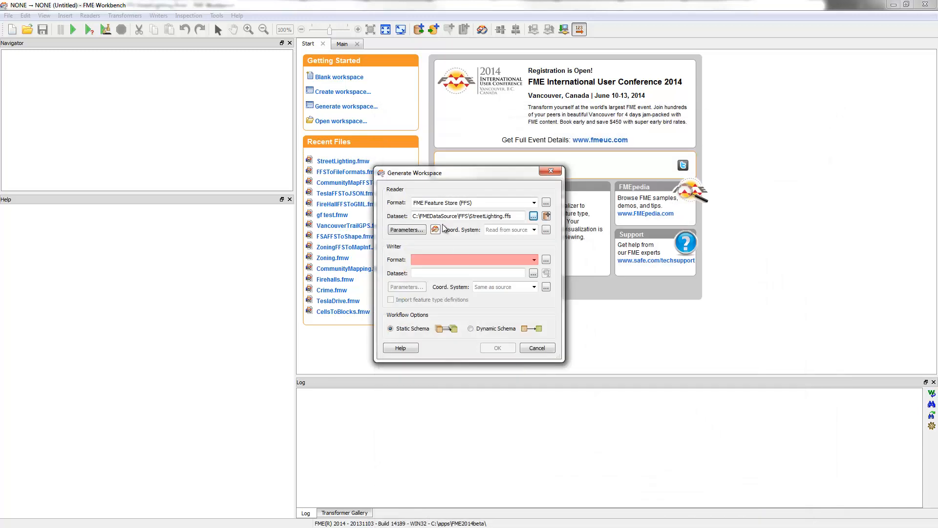
Set the writer format to Bentley MicroStation Design (V8) for the workspace being generated
click(446, 259)
text(dgn)
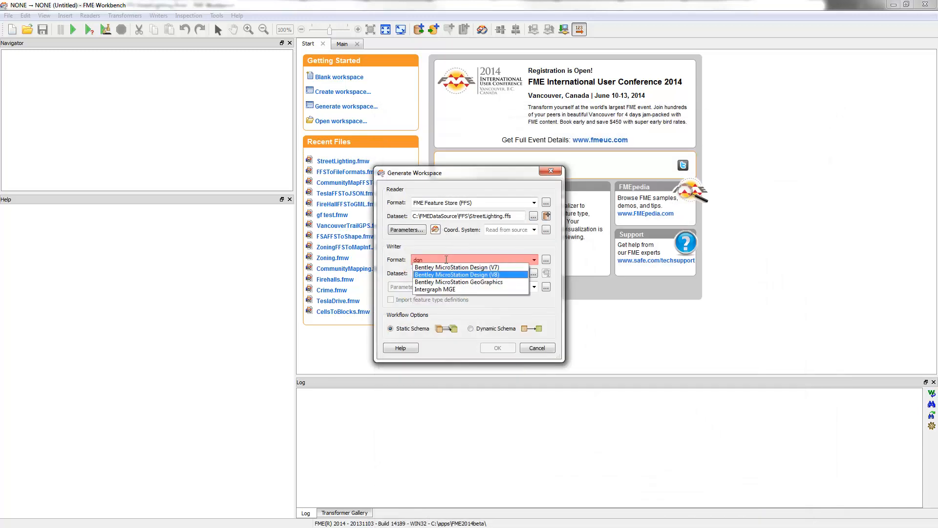
click(456, 274)
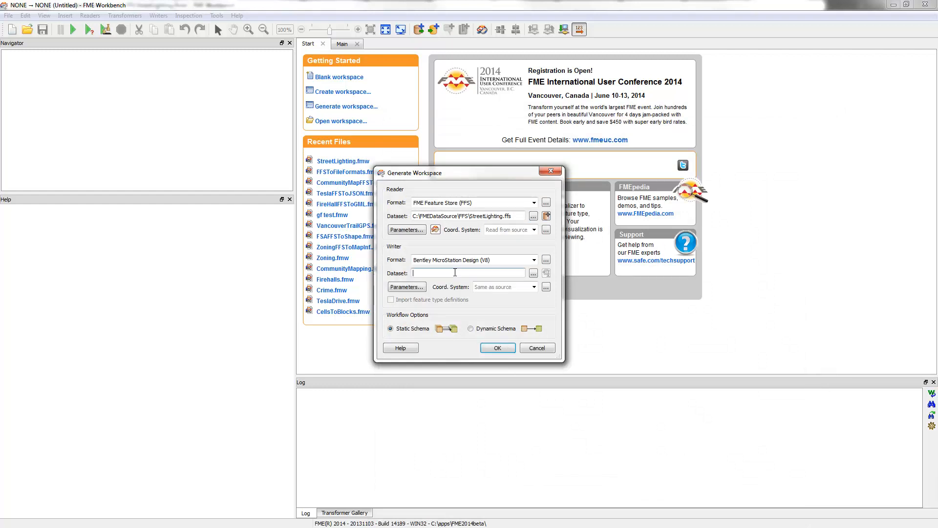
Set the writer dataset to a new file StreetLighting.dgn in the FMEData\Data\Transportation folder
click(533, 273)
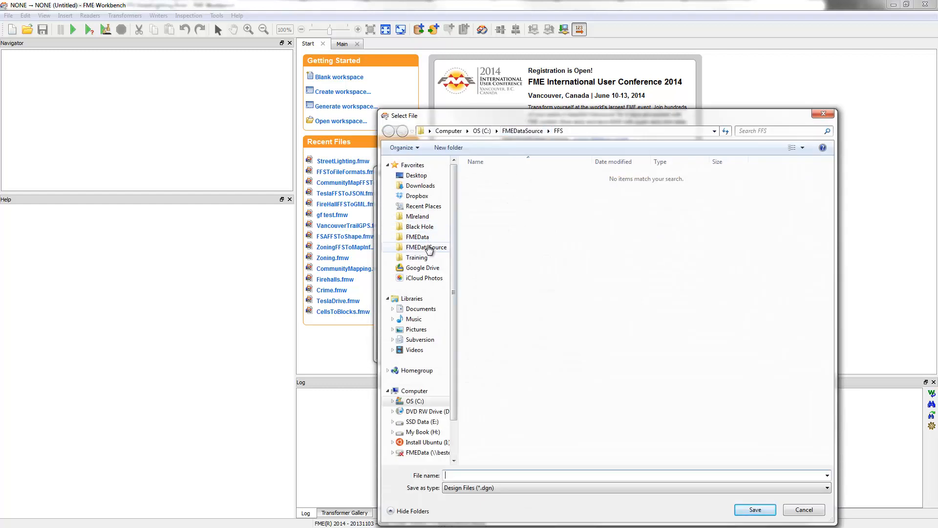
click(418, 237)
click(487, 176)
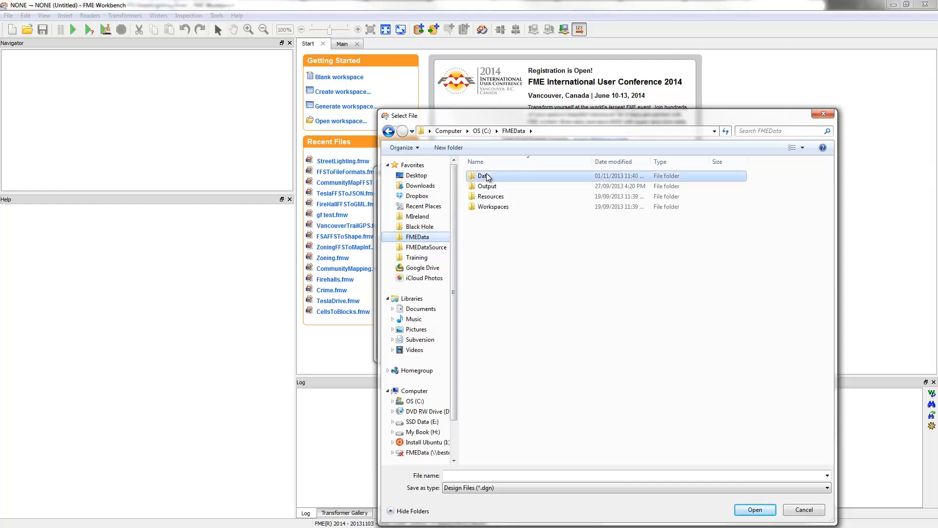
double_click(487, 177)
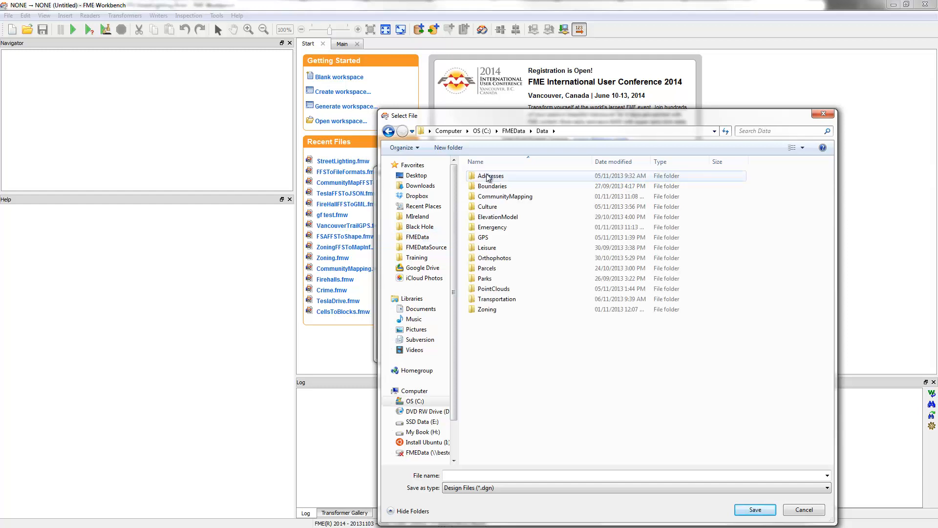
double_click(498, 299)
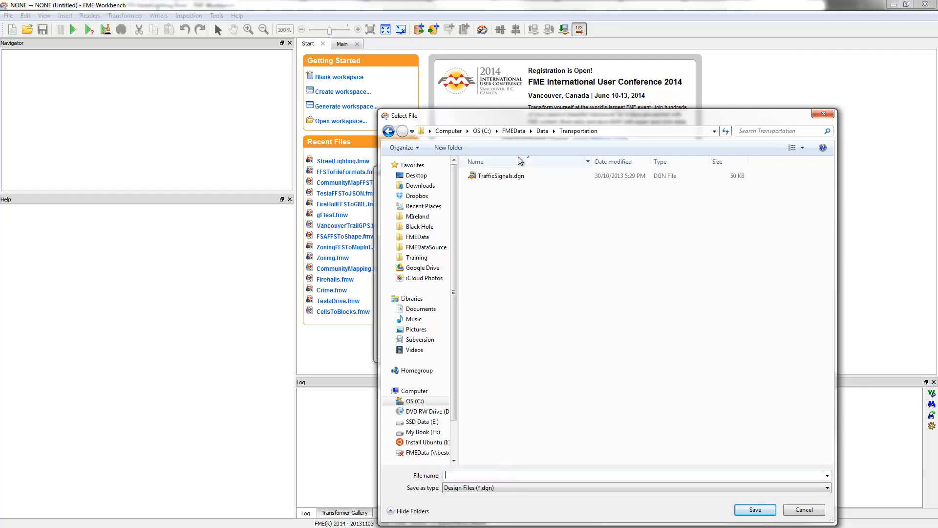
click(542, 132)
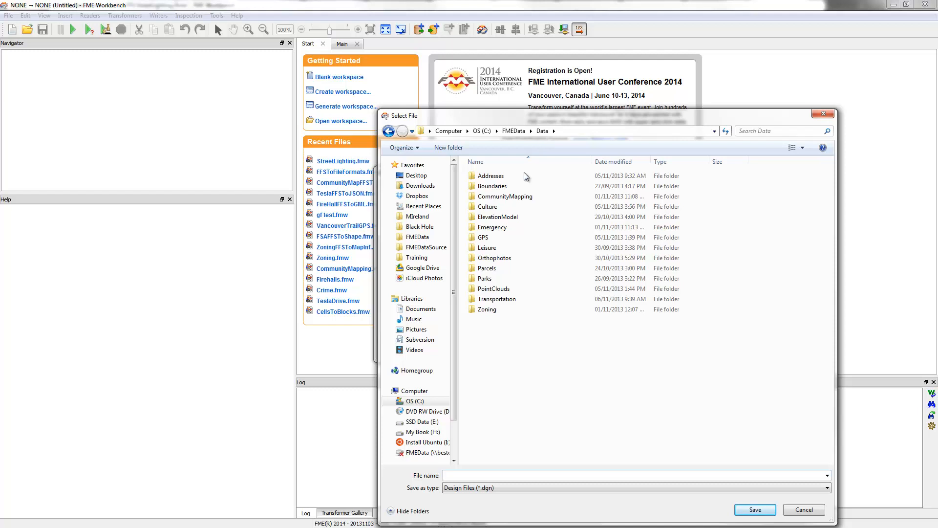
double_click(499, 300)
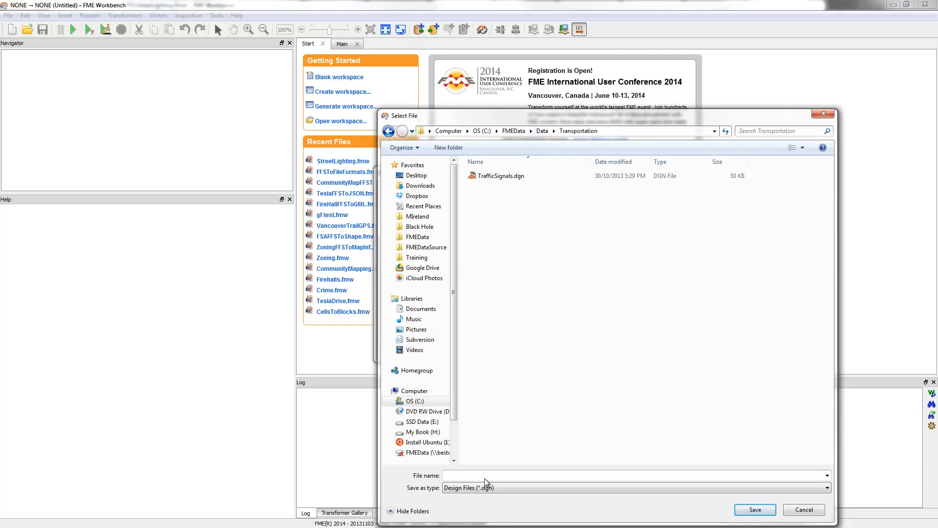
click(501, 475)
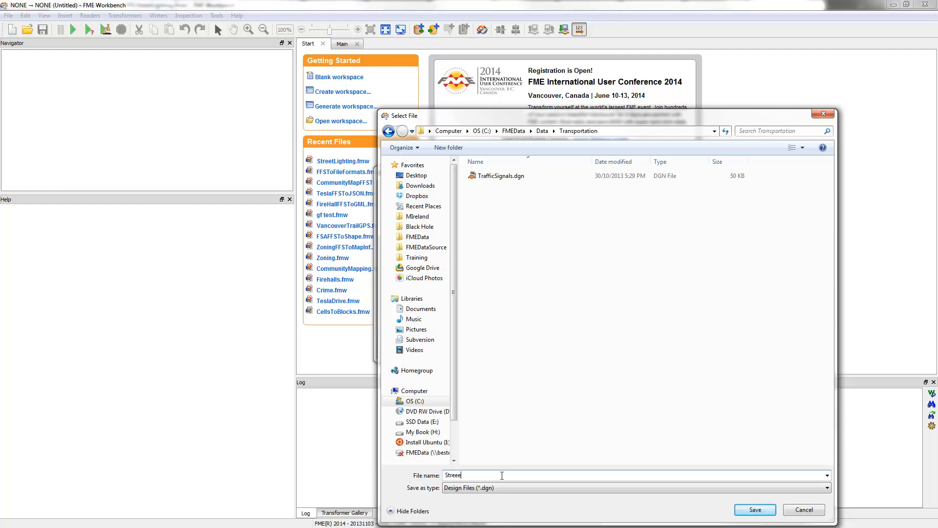
text(StreetLighting)
key(Return)
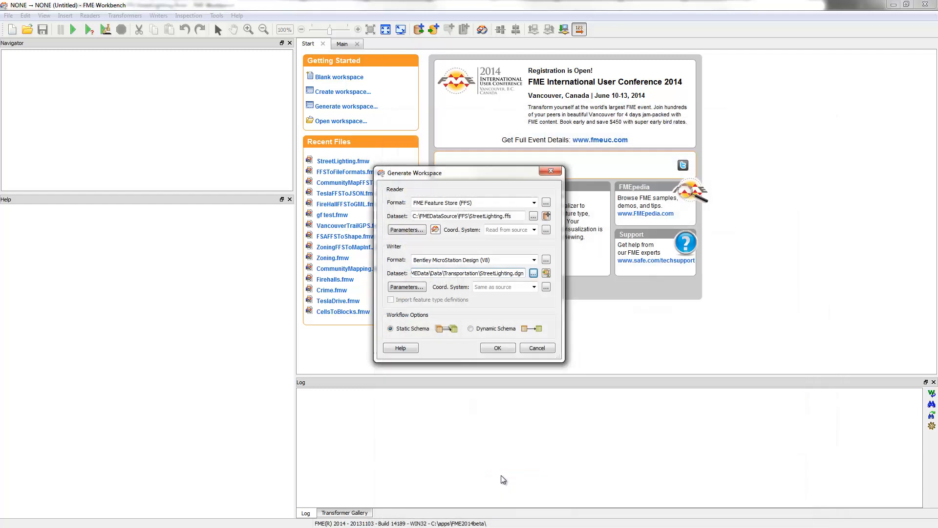
Set the seed file in the DGN writer parameters to the 2D metric V8 file seed2d_m_v8.dgn
click(398, 289)
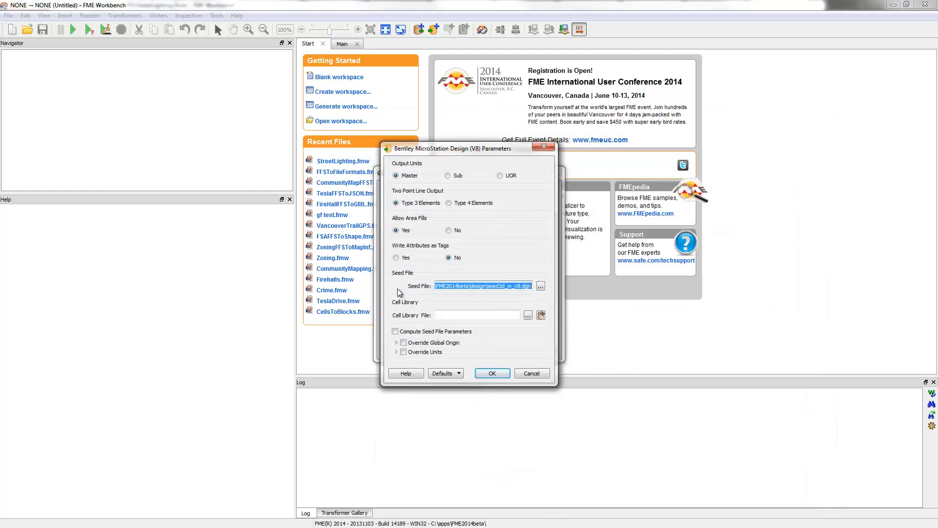
click(541, 288)
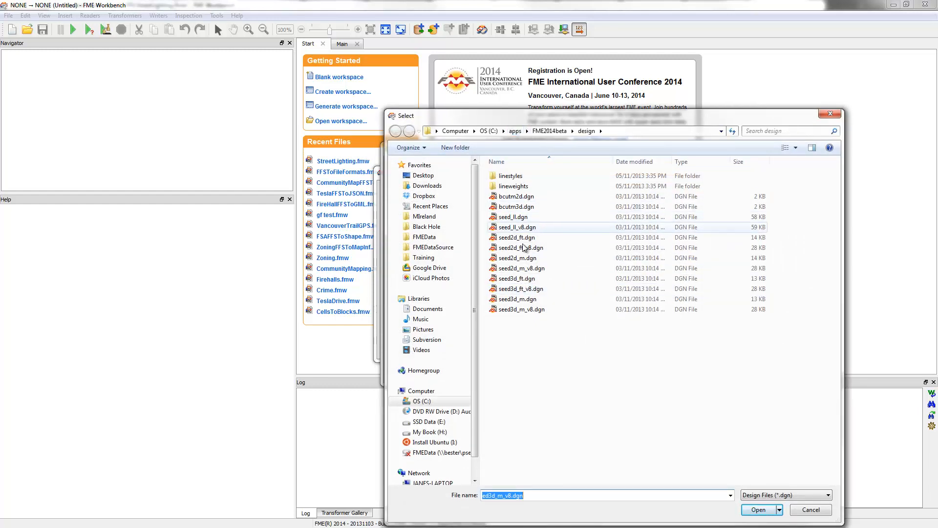
click(517, 270)
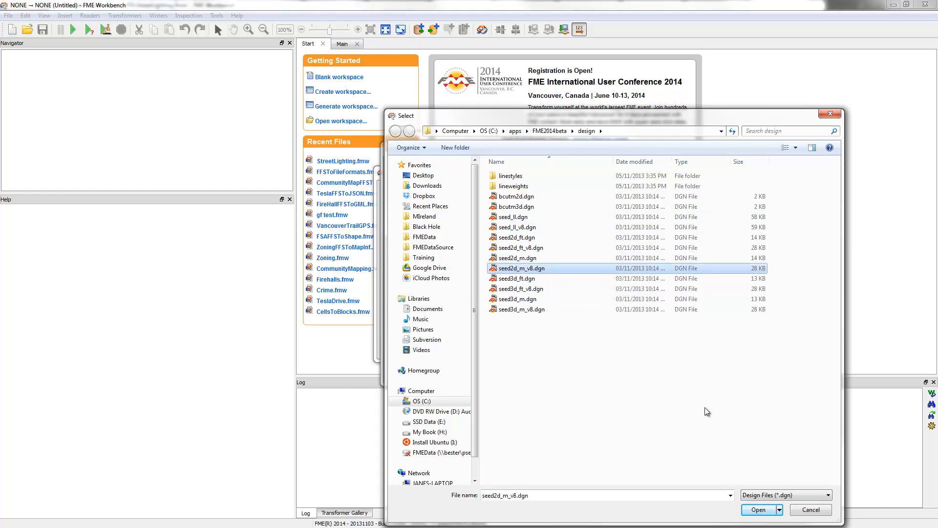
click(758, 510)
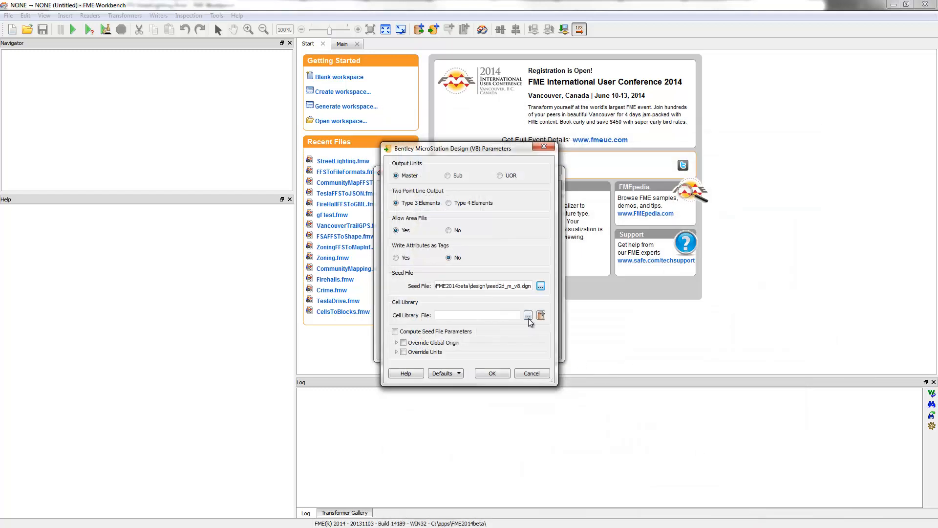
Set the cell library to MicroStationCellLibrary.cel from FMEDataSource\Resources, accept the writer parameters and generate the workspace
click(528, 316)
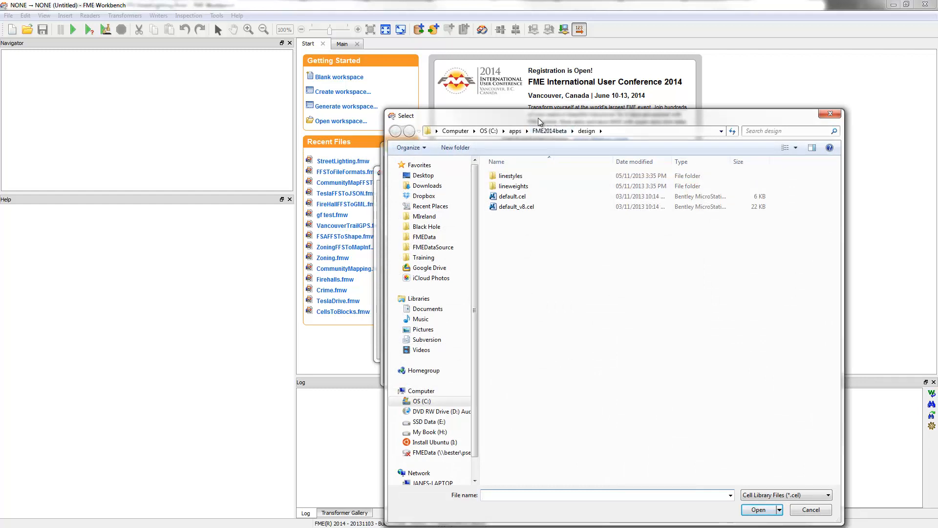
click(440, 248)
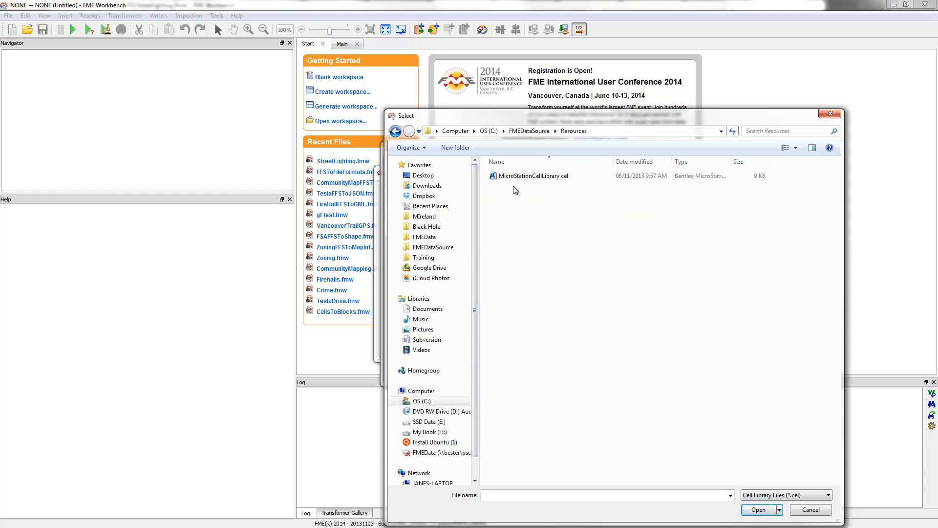
double_click(518, 176)
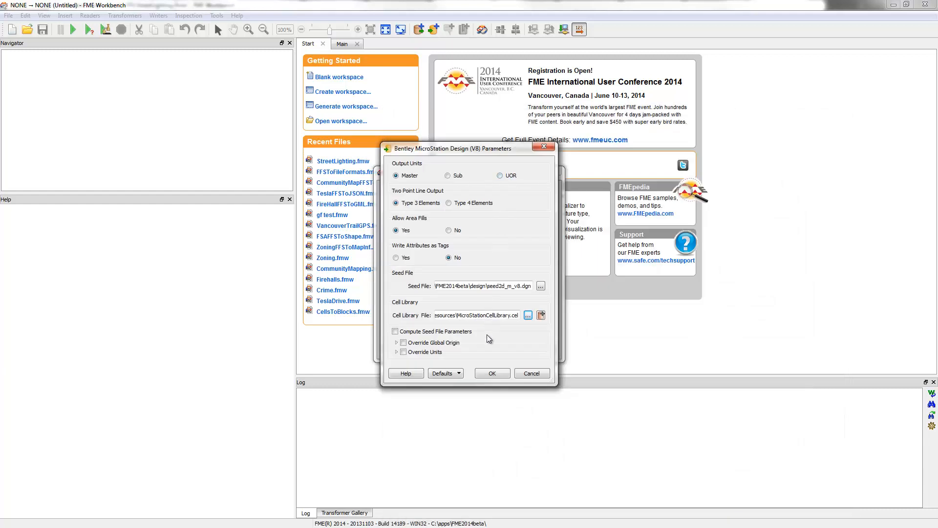
click(492, 375)
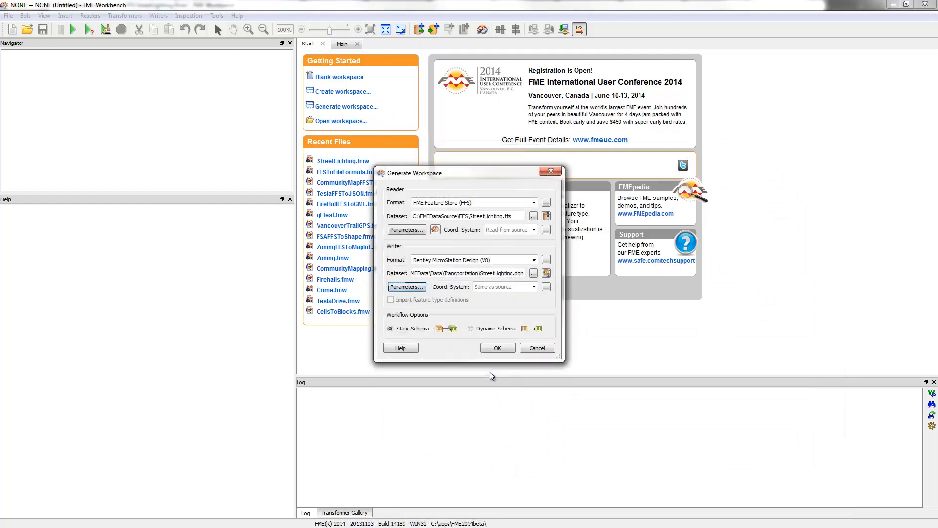
click(491, 347)
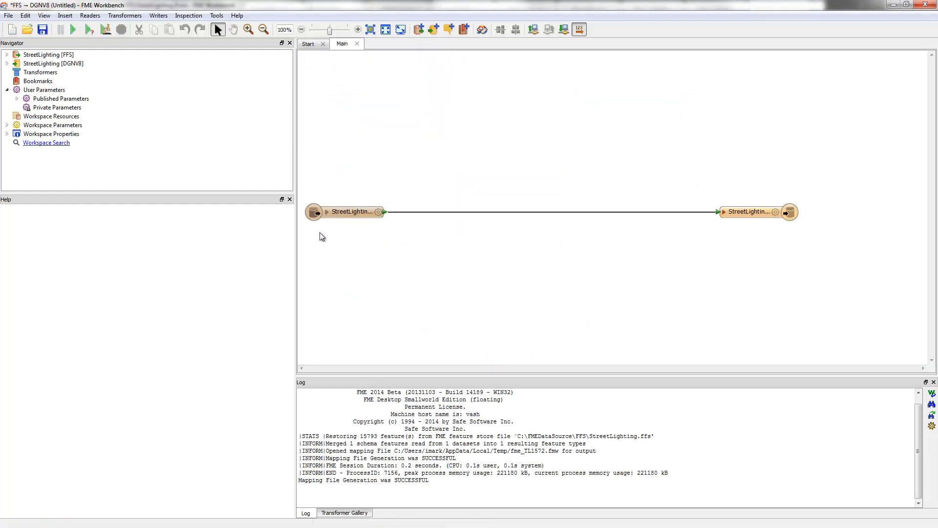
Expand the attribute lists of the reader and writer feature types, moving the reader slightly towards the writer
click(327, 212)
drag(352, 213, 380, 213)
click(724, 212)
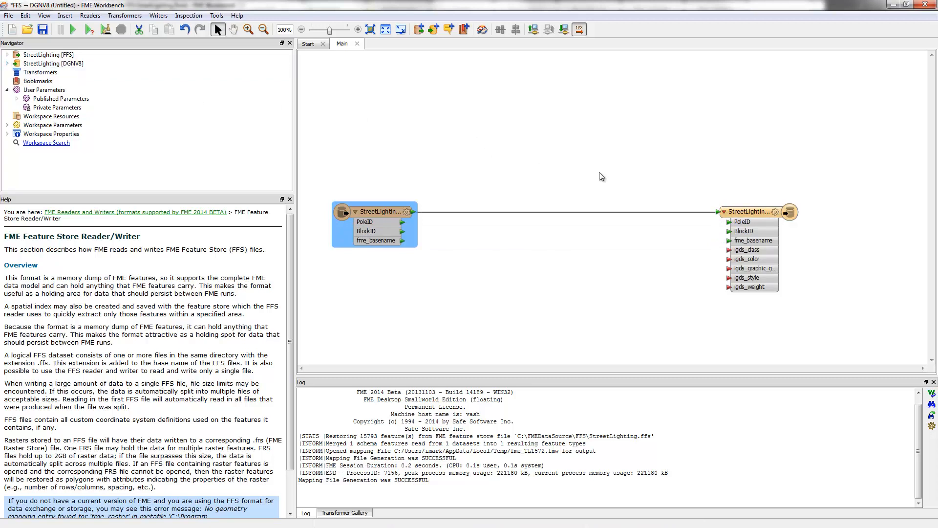
Remove the PoleID, BlockID and fme_basename user attributes and the exposed format attributes from the DGN writer feature type
click(776, 212)
click(399, 27)
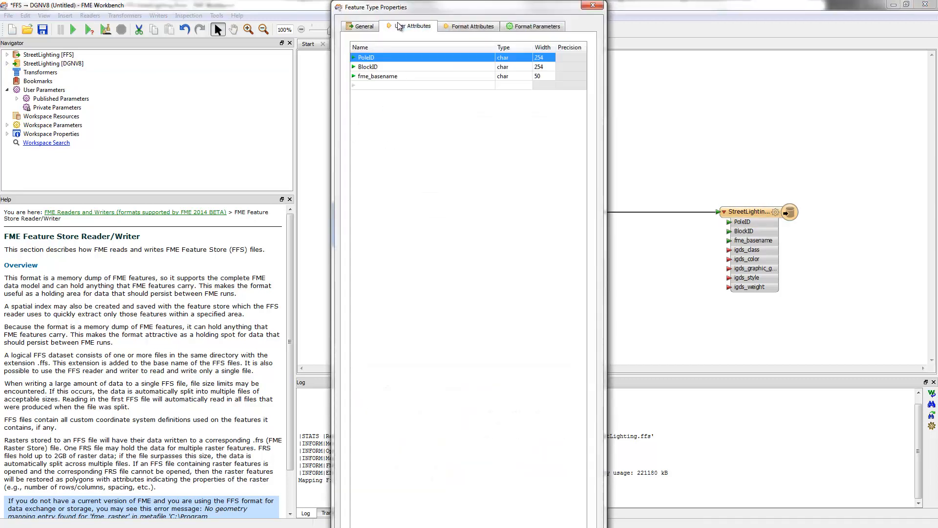
shift+click(384, 79)
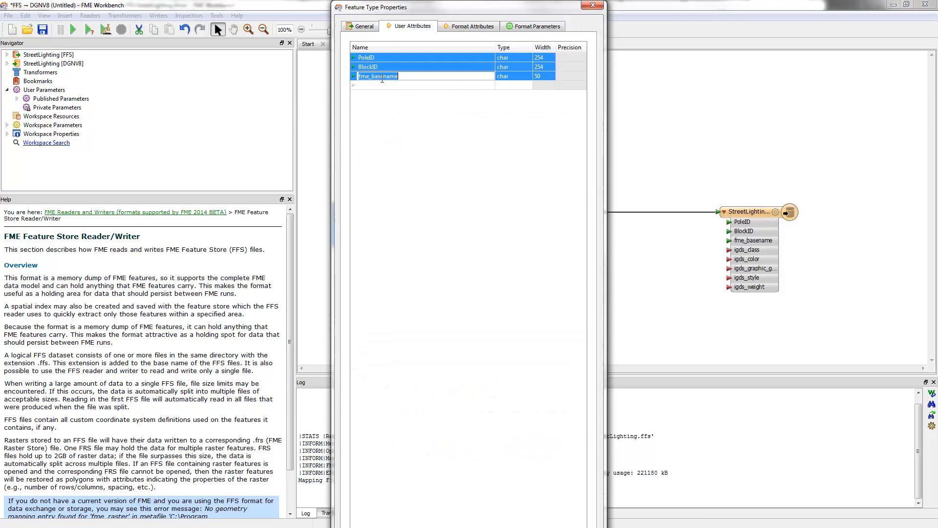
click(436, 154)
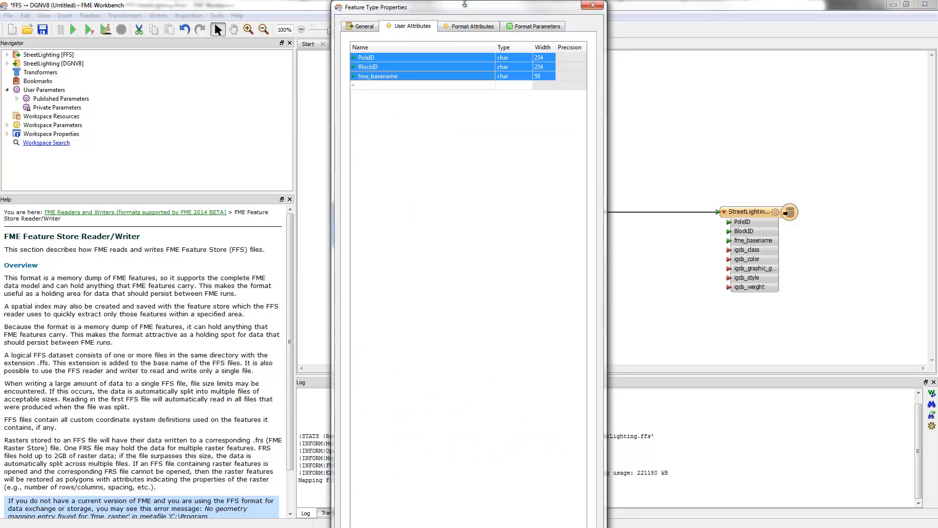
drag(464, 4, 446, 97)
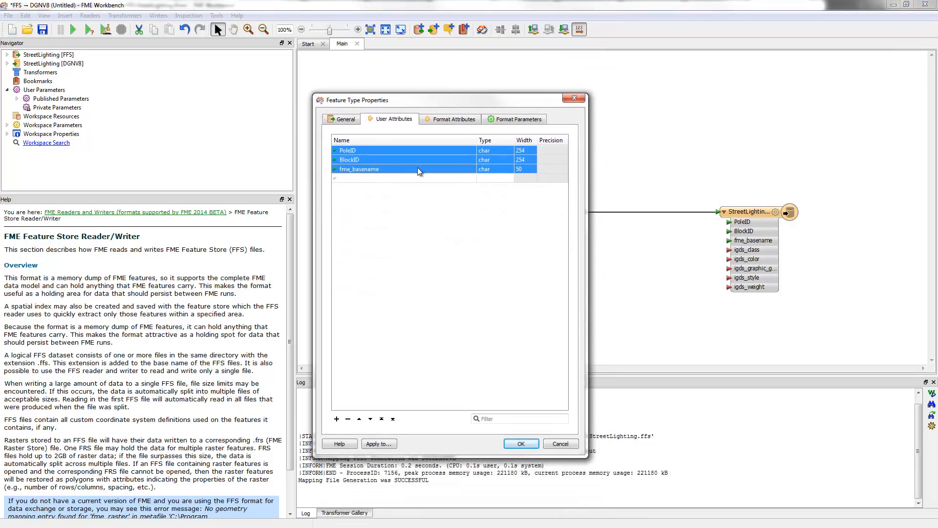
click(347, 419)
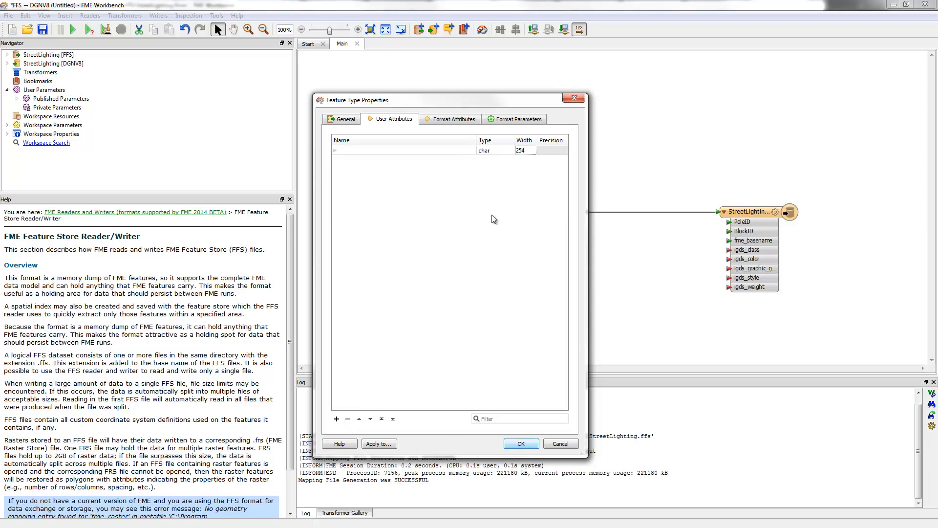
click(462, 119)
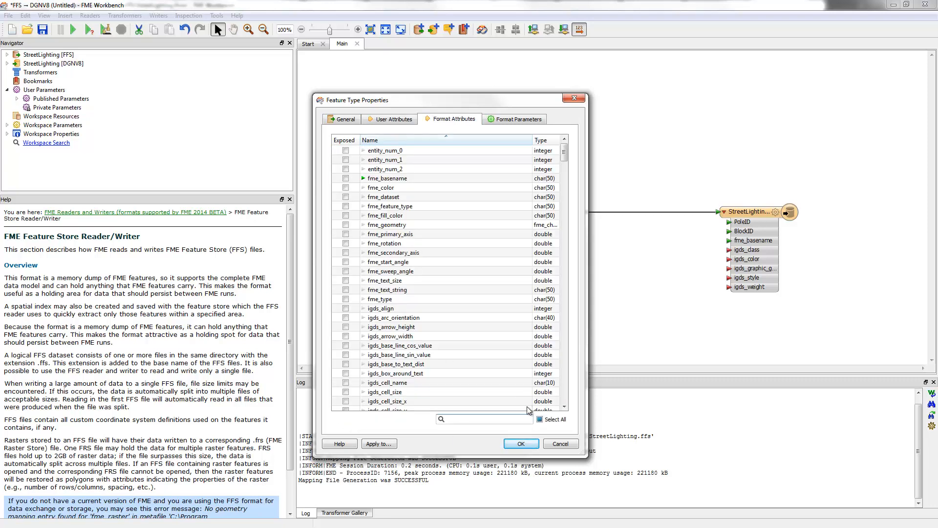
click(520, 444)
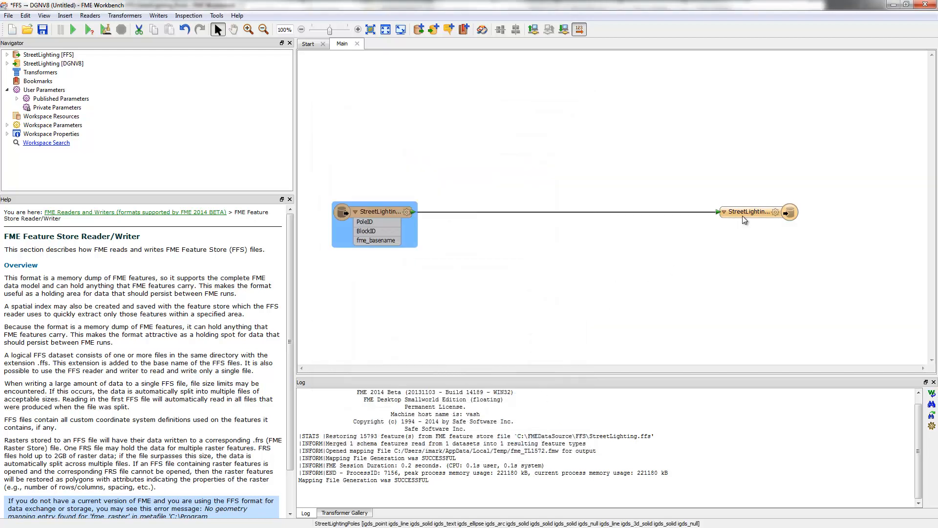
Check the DGN writer's Write tags parameter without changing it and undo the removal of the writer's attributes
click(6, 63)
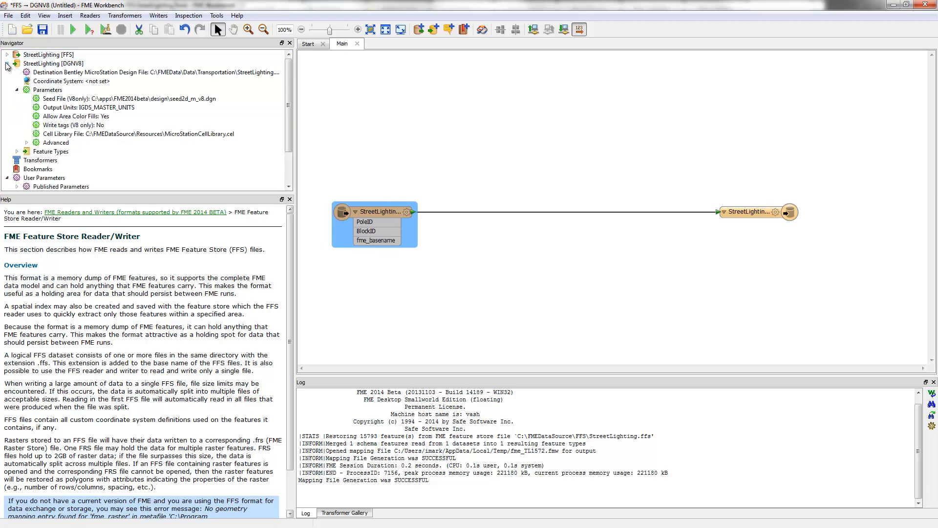
double_click(86, 126)
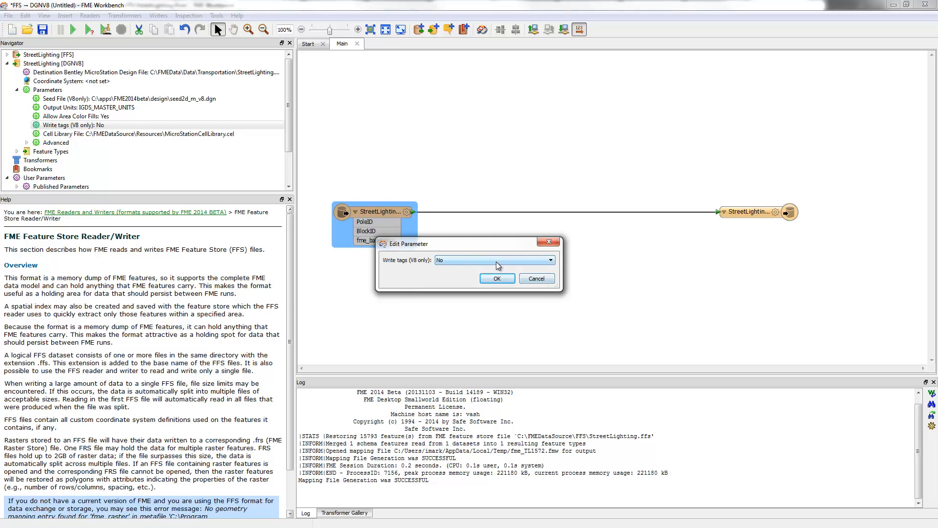
click(529, 281)
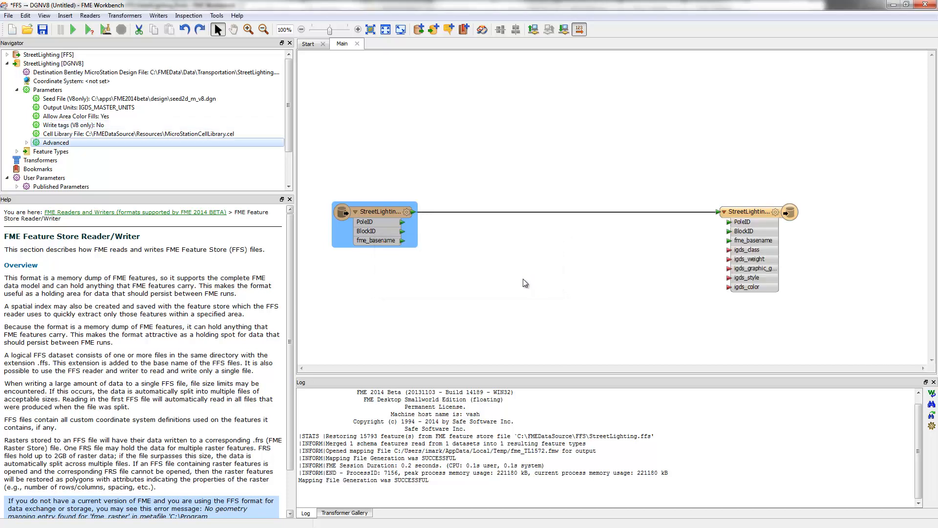
Unexpose all format attributes of the DGN writer feature type and remove its fme_basename user attribute, keeping PoleID and BlockID
click(776, 212)
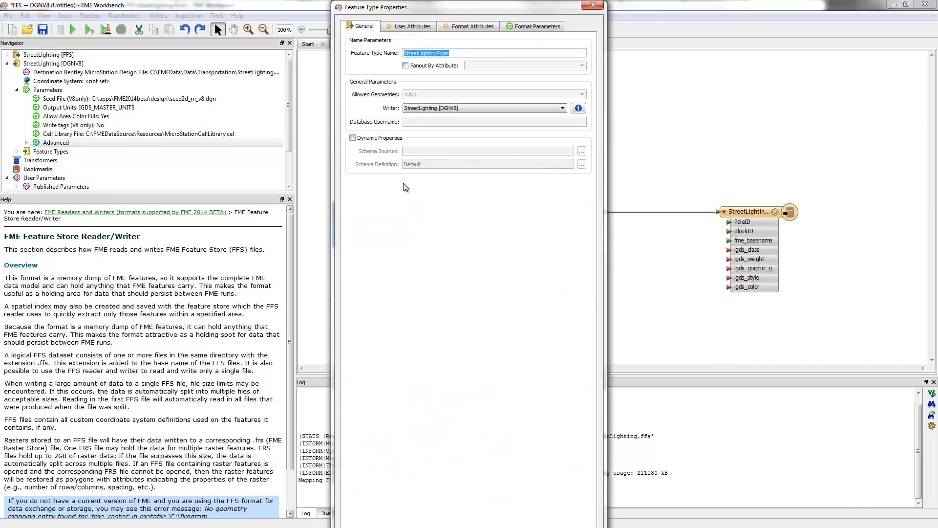
click(470, 26)
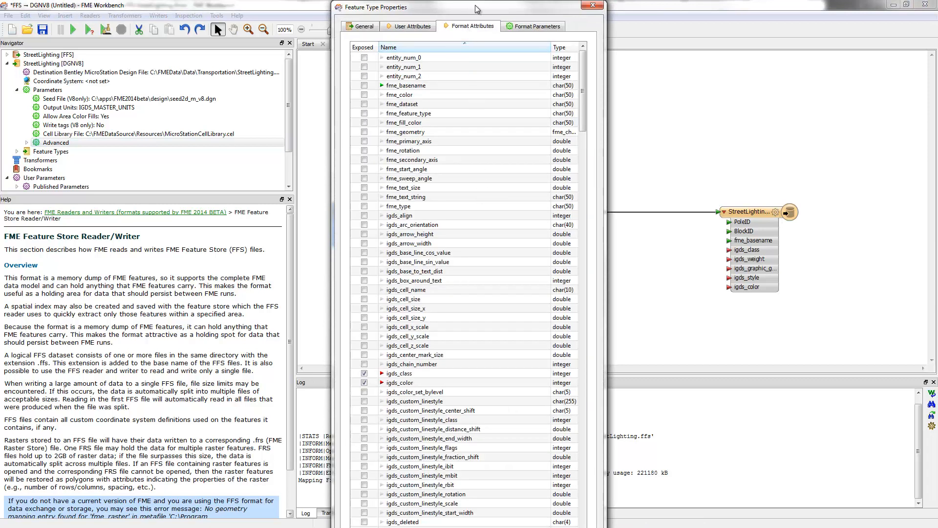
drag(477, 8, 415, 39)
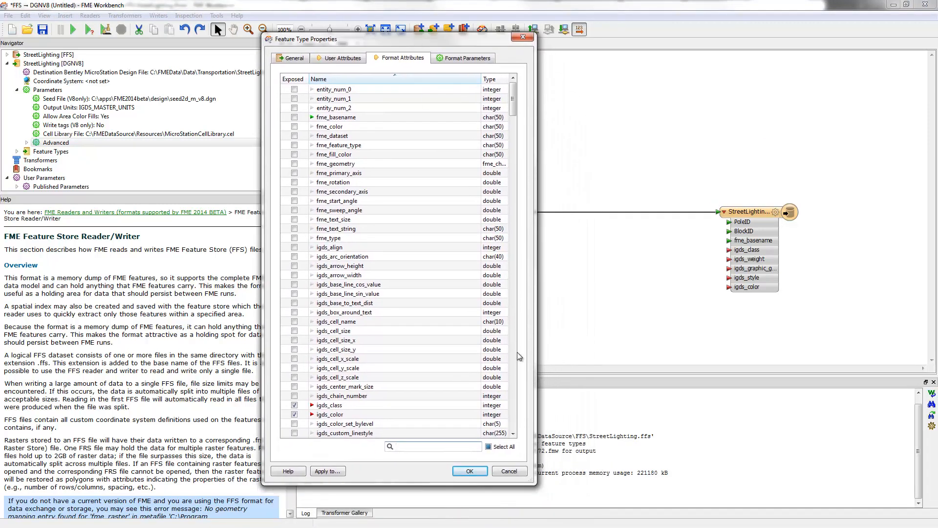
click(492, 450)
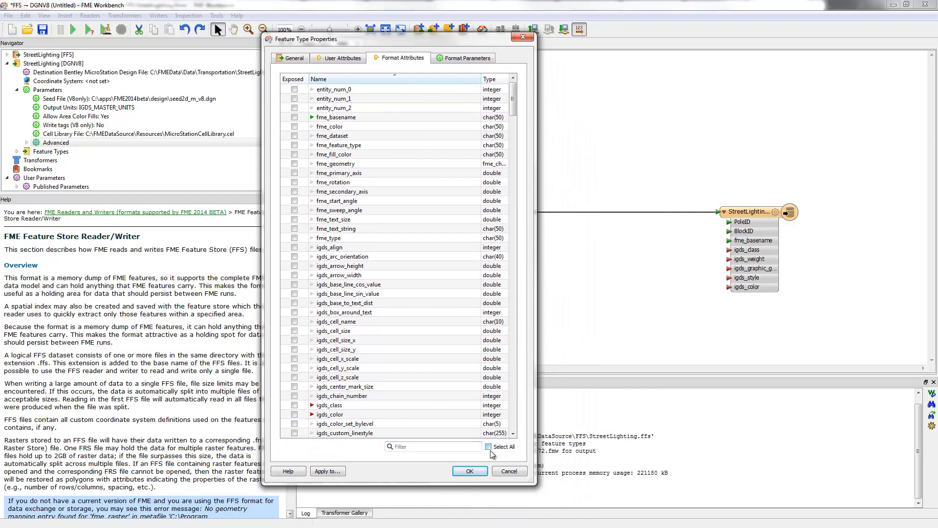
click(337, 58)
double_click(321, 108)
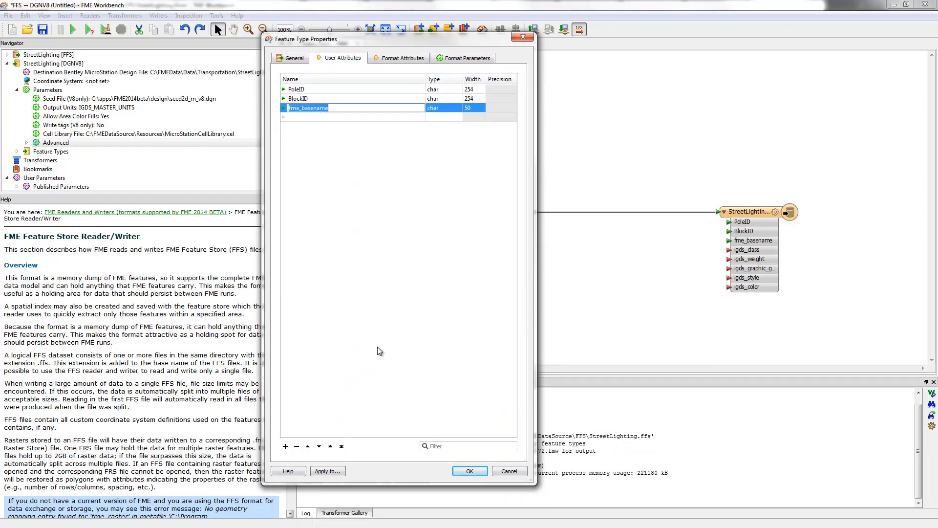
click(297, 446)
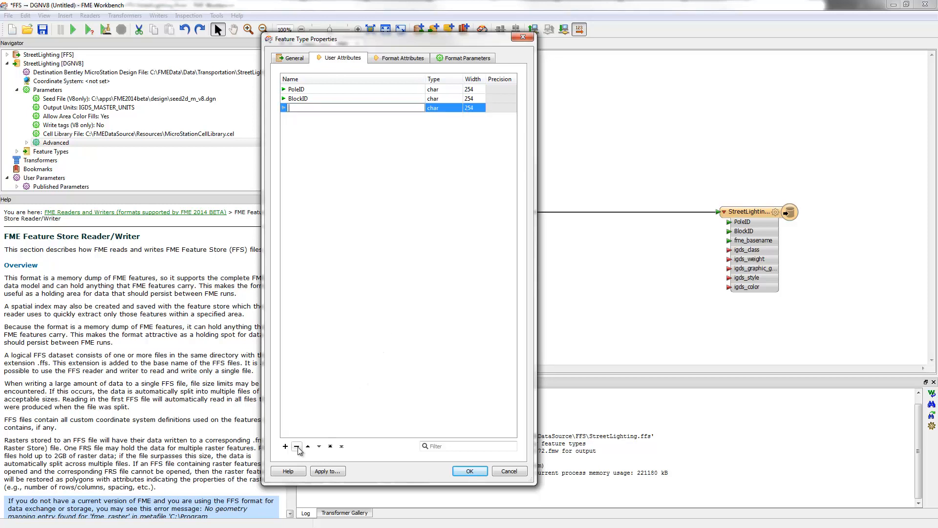
click(456, 471)
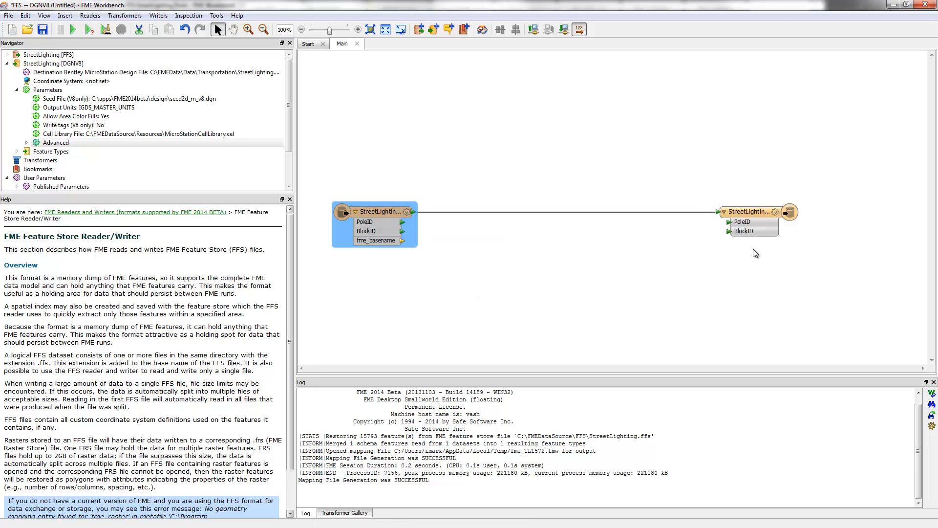
Set the DGN writer's Write tags (V8 only) parameter to Yes
key(Up)
key(Up)
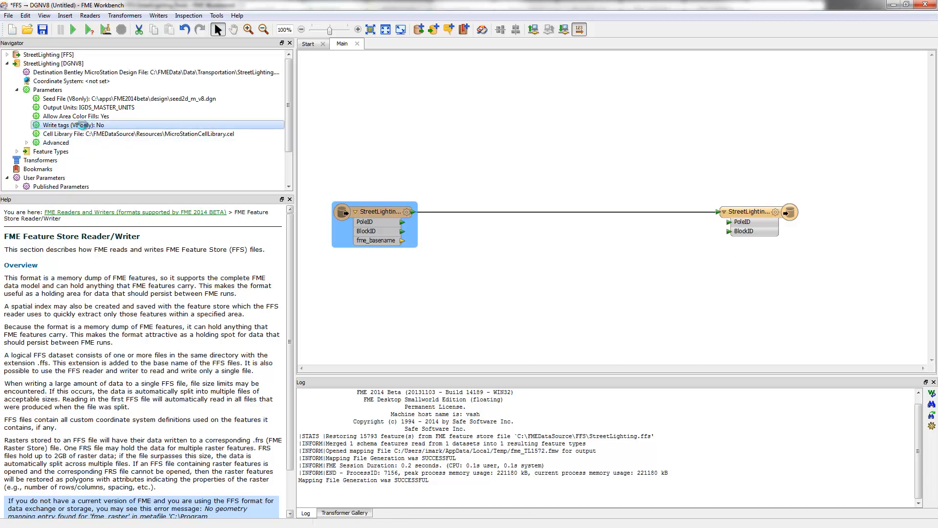
key(Return)
click(478, 260)
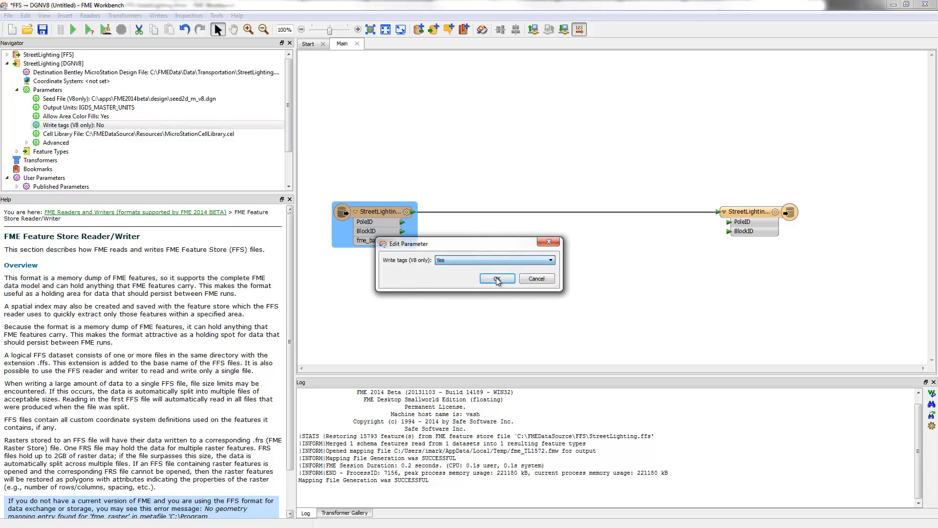
click(493, 276)
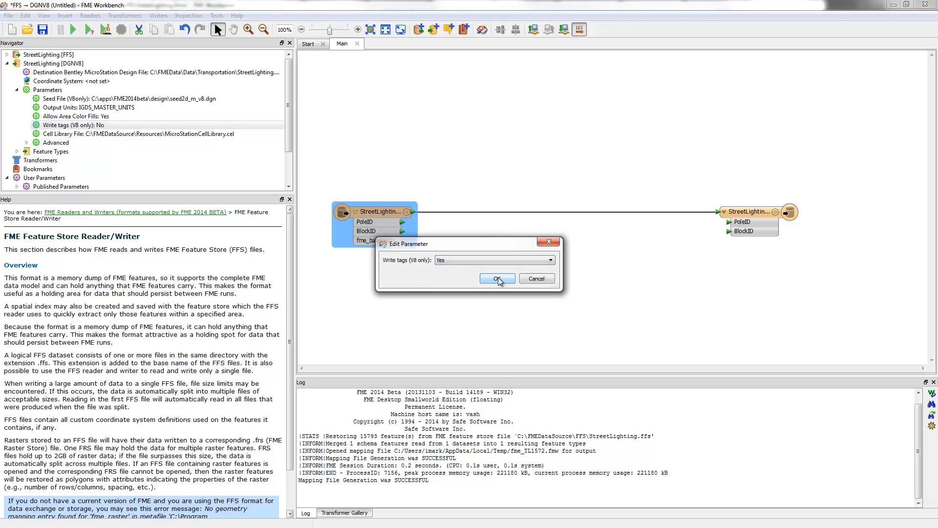
click(497, 279)
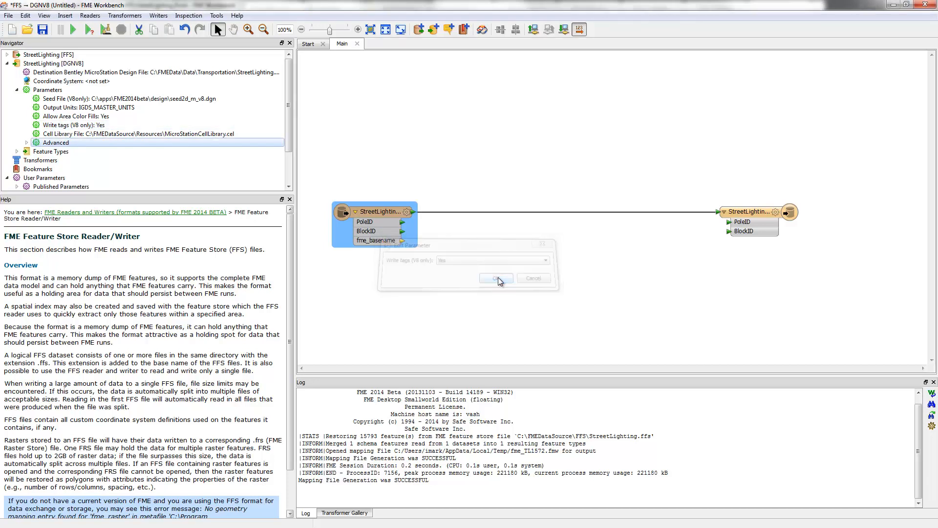
Insert a DGNStyler transformer into the connection between the StreetLighting reader and writer feature types
click(494, 211)
text(dgns)
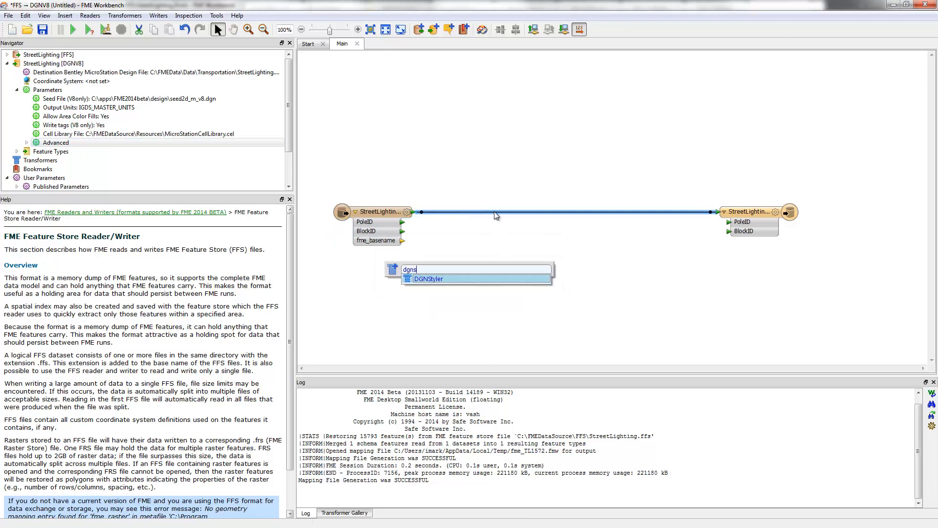
key(Return)
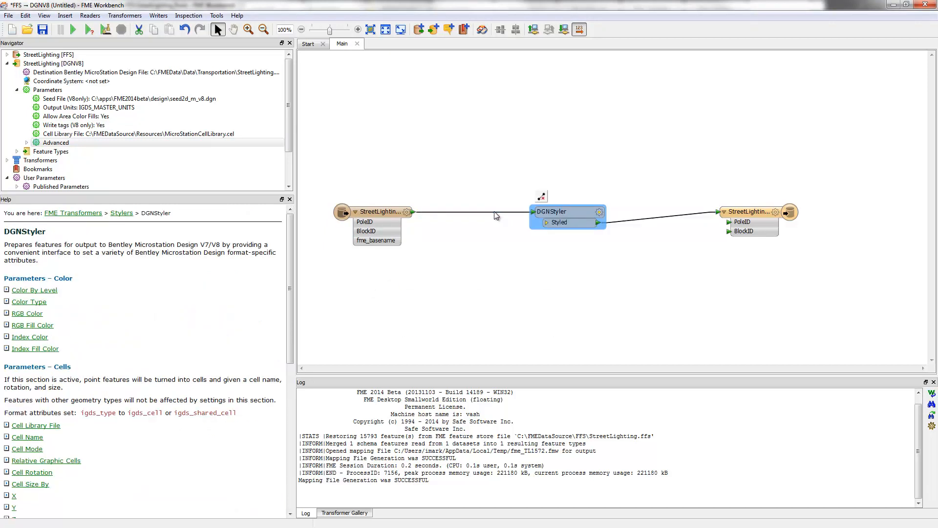
Enable cells in the DGNStyler using MicroStationCellLibrary.cel, cell name Light and cell size by Scale Factor
click(600, 212)
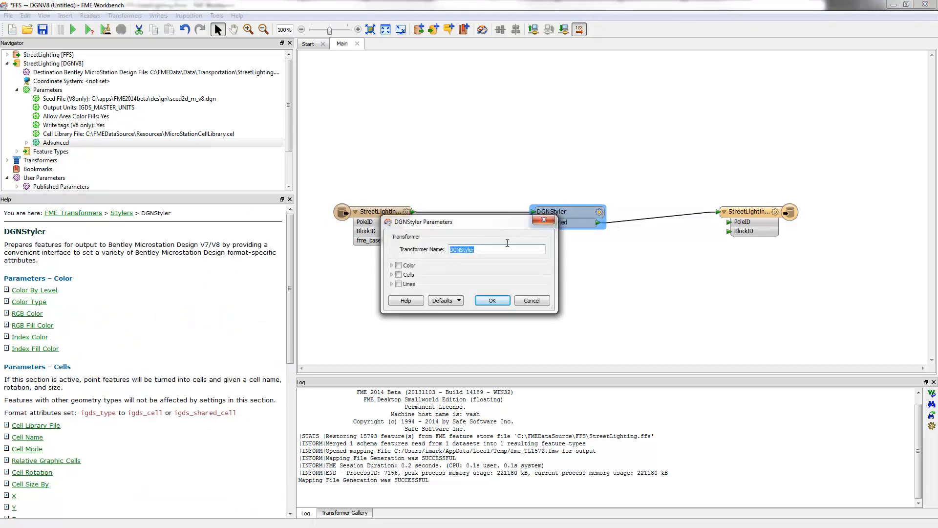
click(398, 274)
click(556, 288)
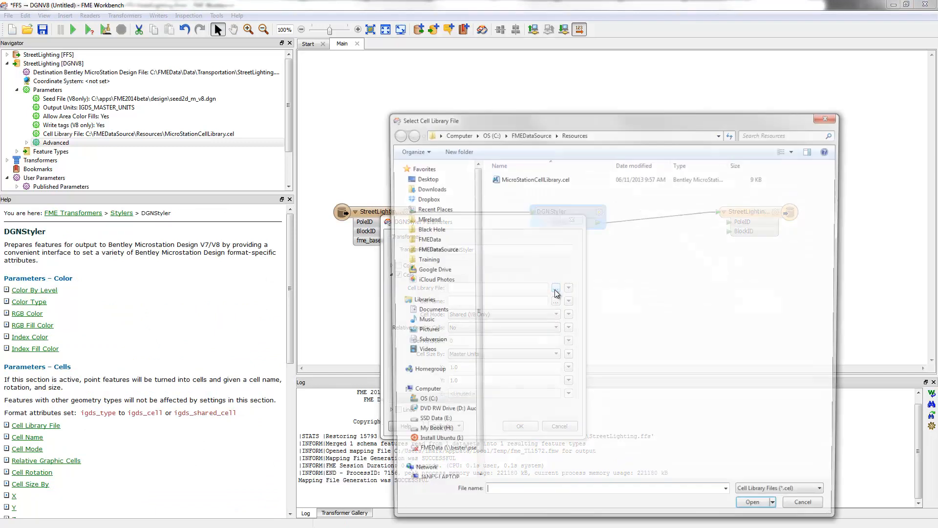
double_click(535, 178)
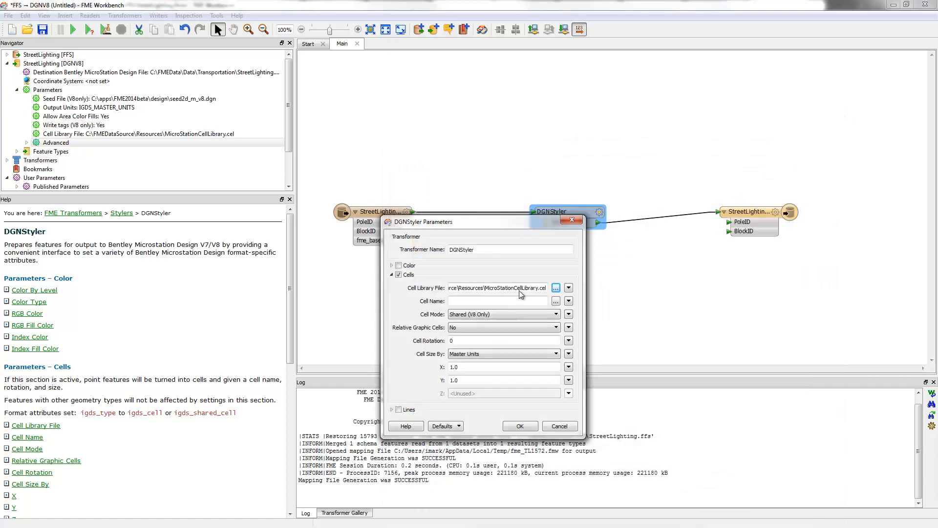
click(555, 301)
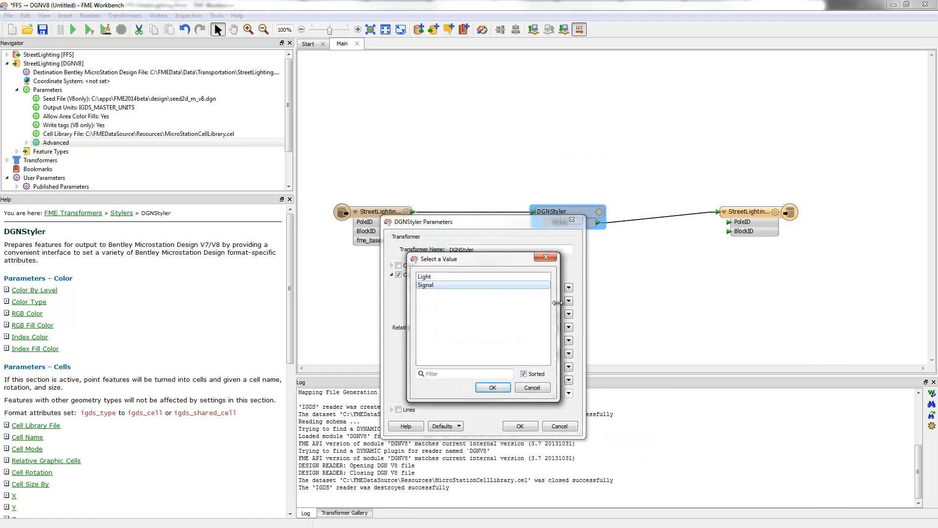
click(432, 277)
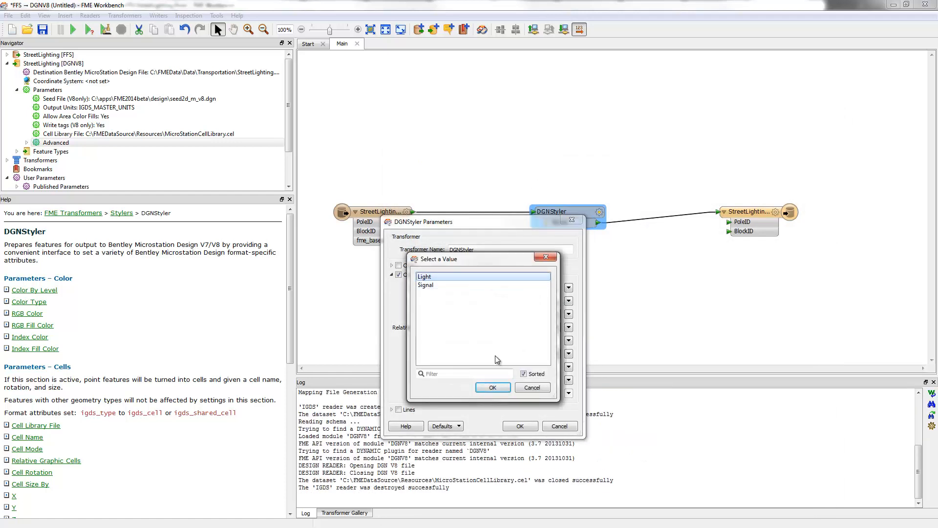
click(492, 388)
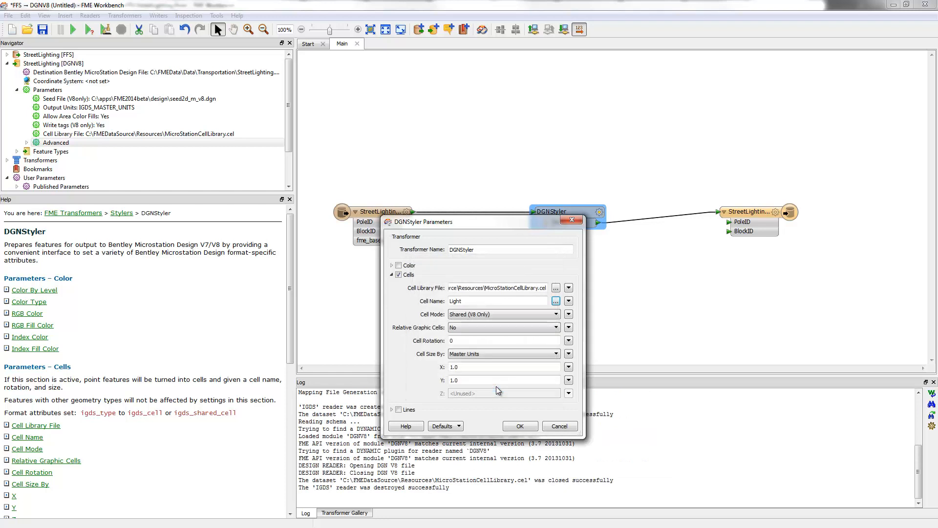
click(471, 354)
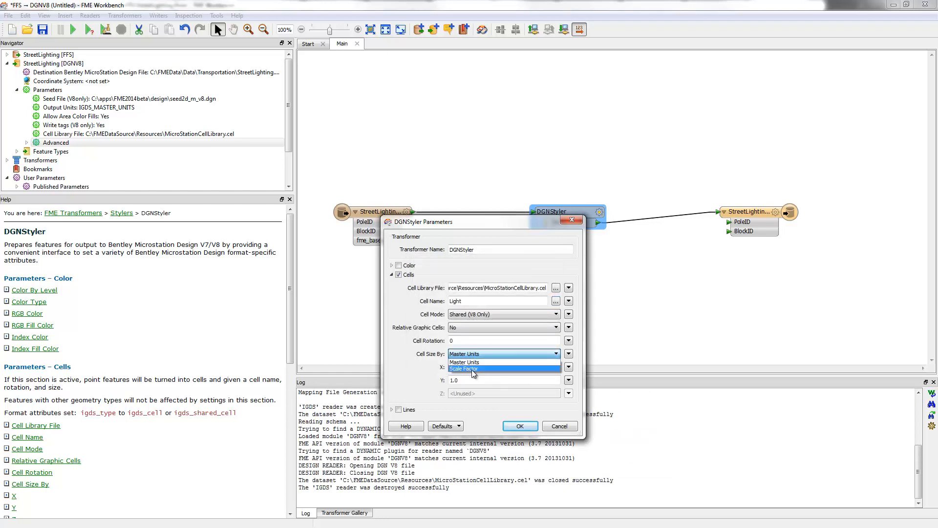
click(472, 369)
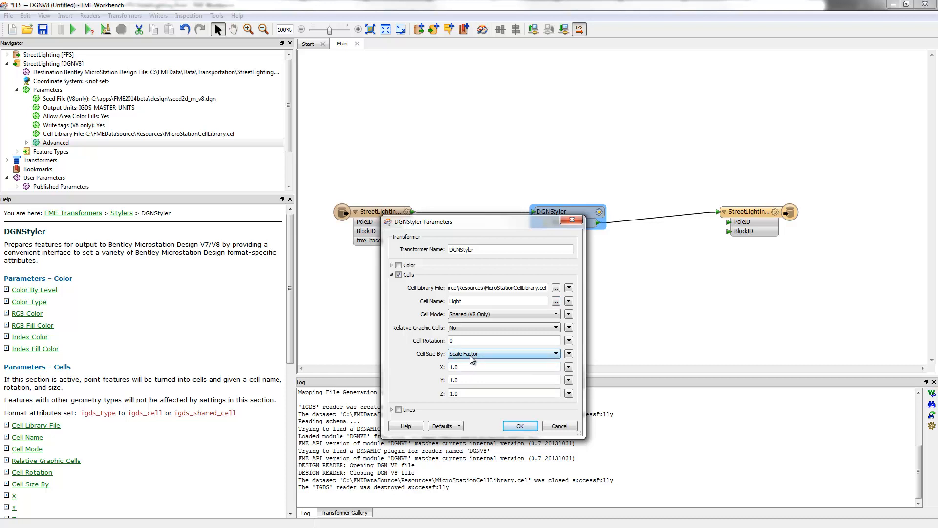
click(520, 426)
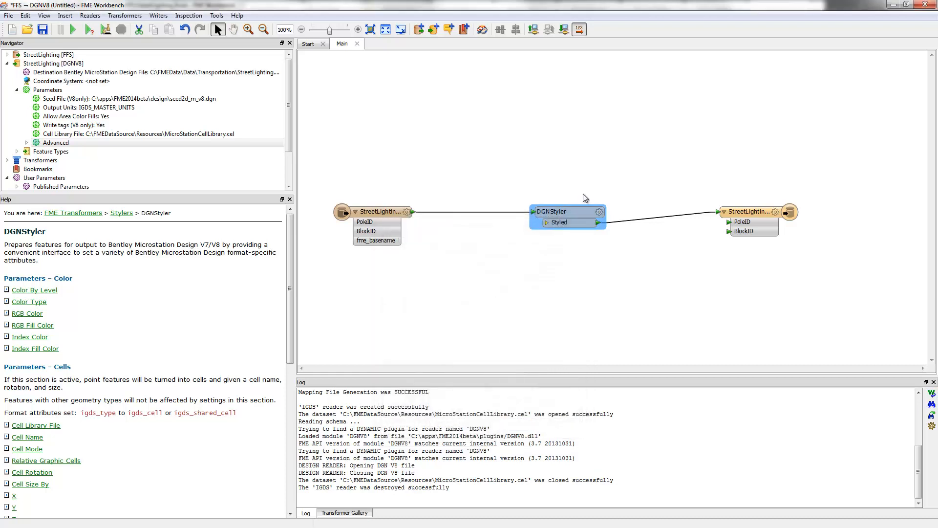
Move the DGNStyler and the writer feature type closer to the reader and run the translation
drag(565, 212, 489, 211)
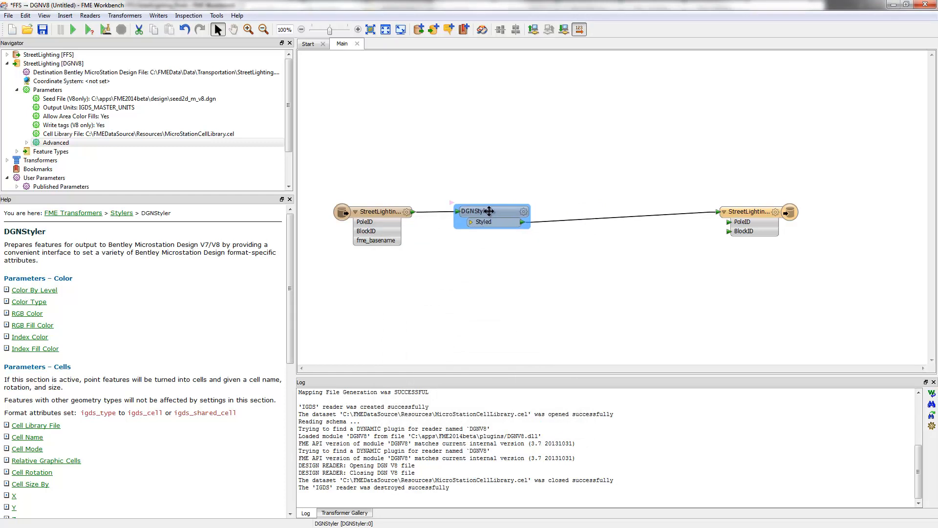
drag(732, 214, 596, 225)
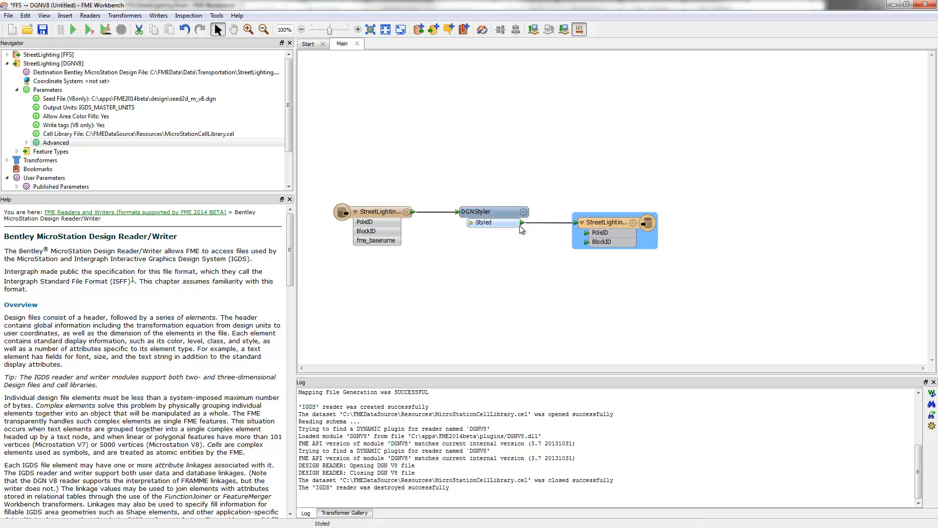
mouse_move(617, 225)
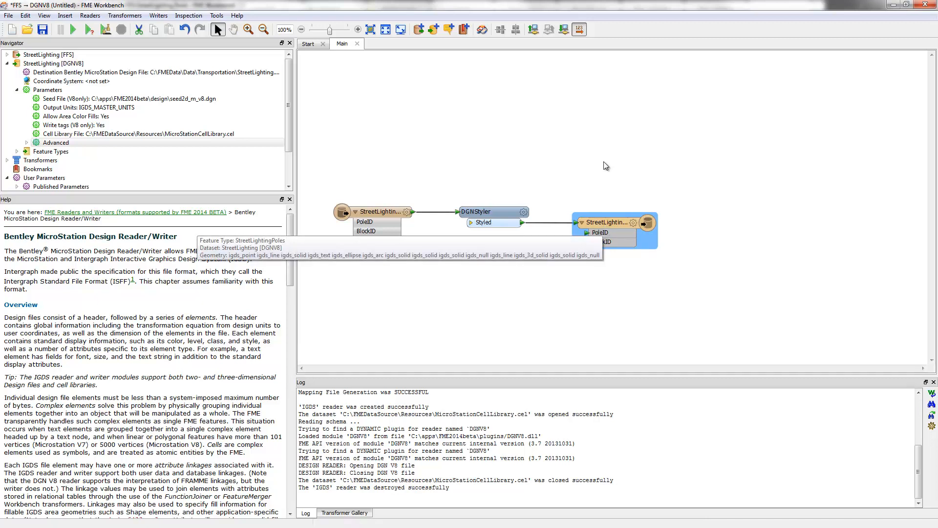
click(73, 30)
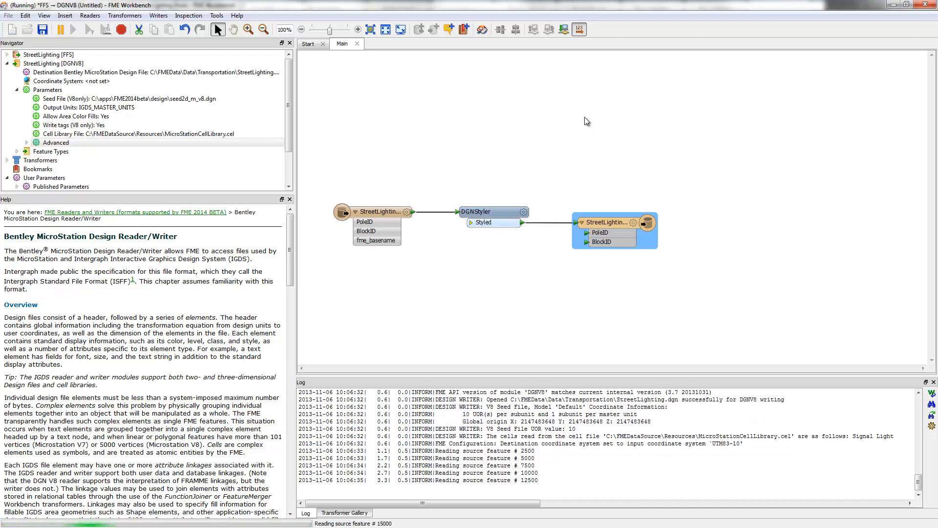
Add a LabelPointReplacer below the DGNStyler and connect the StreetLighting reader feature type to its input
click(495, 268)
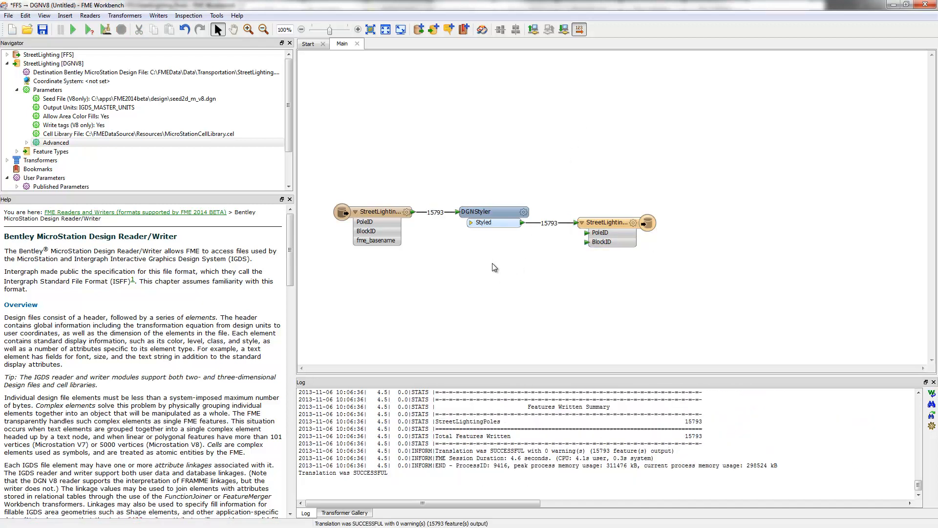
text(labelpoint)
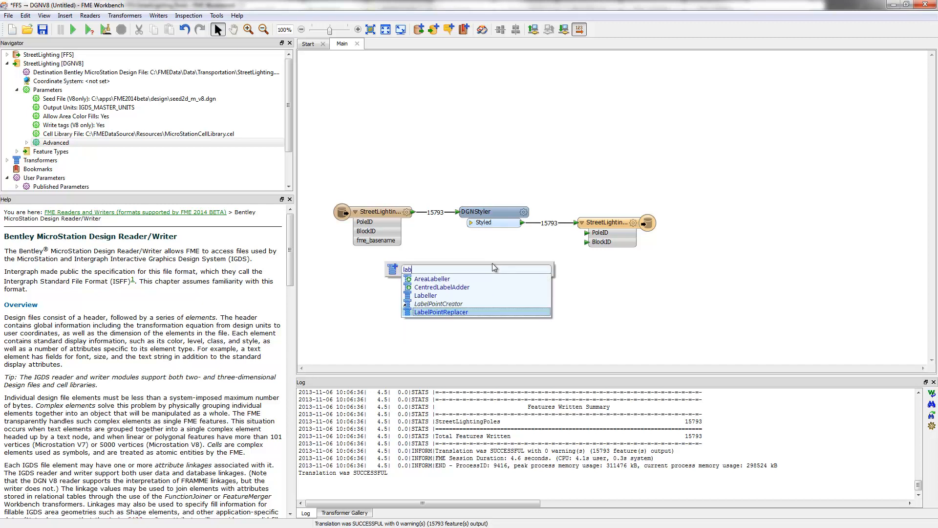
key(Return)
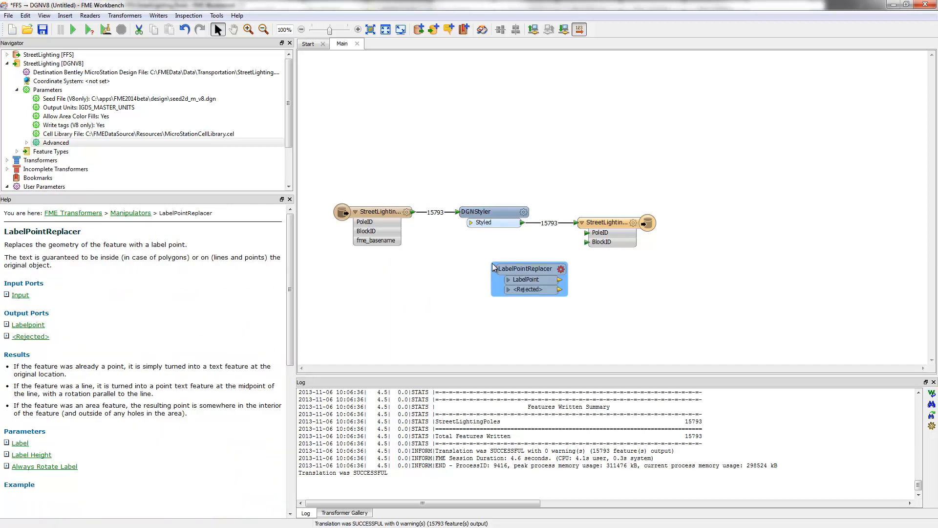
drag(492, 263, 452, 261)
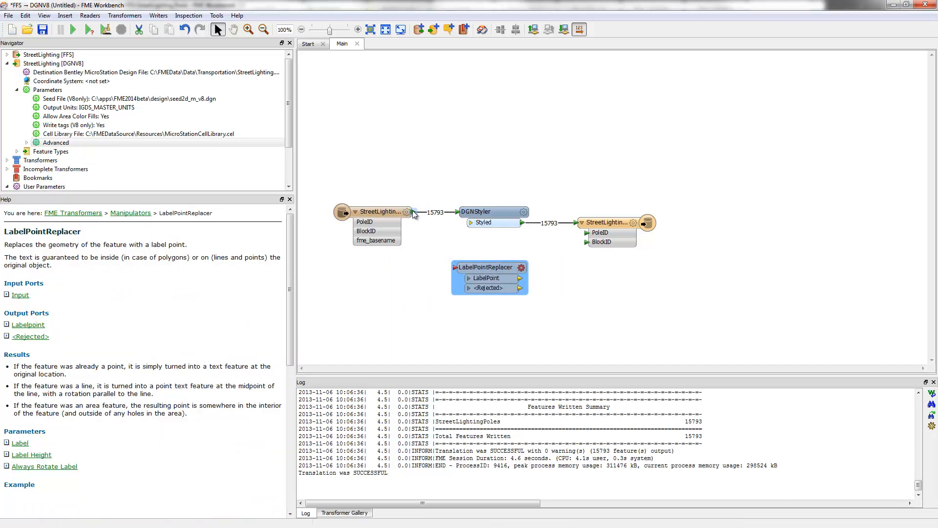
drag(413, 212, 456, 267)
Set the LabelPointReplacer's label expression to the BlockID and PoleID attribute values joined by a hyphen
click(521, 268)
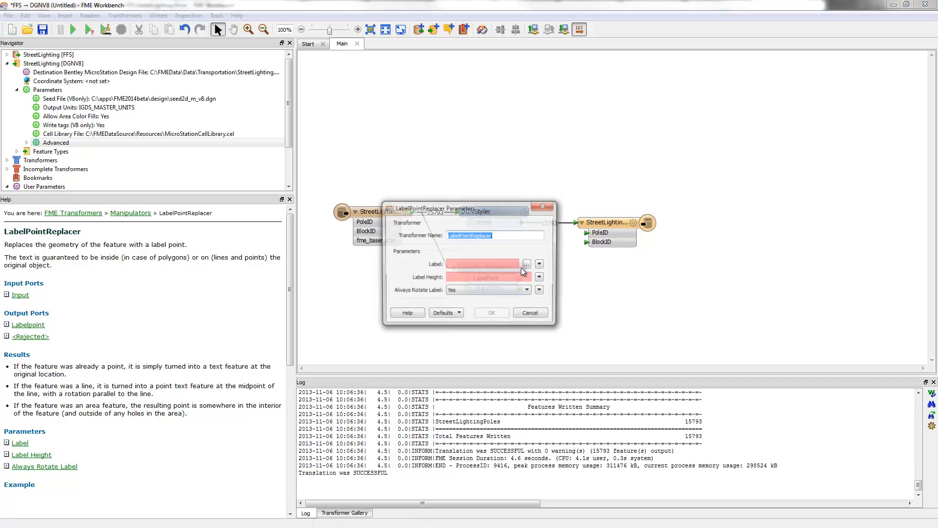
click(529, 265)
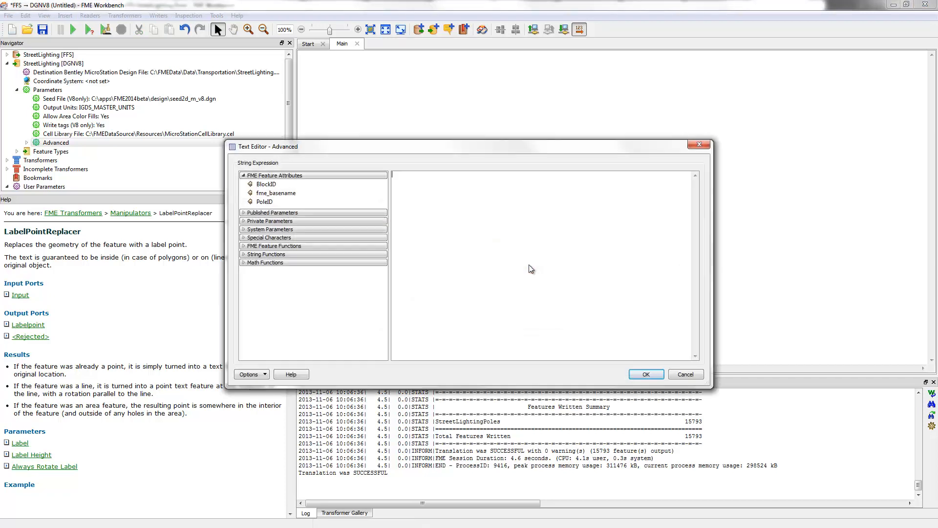
double_click(266, 185)
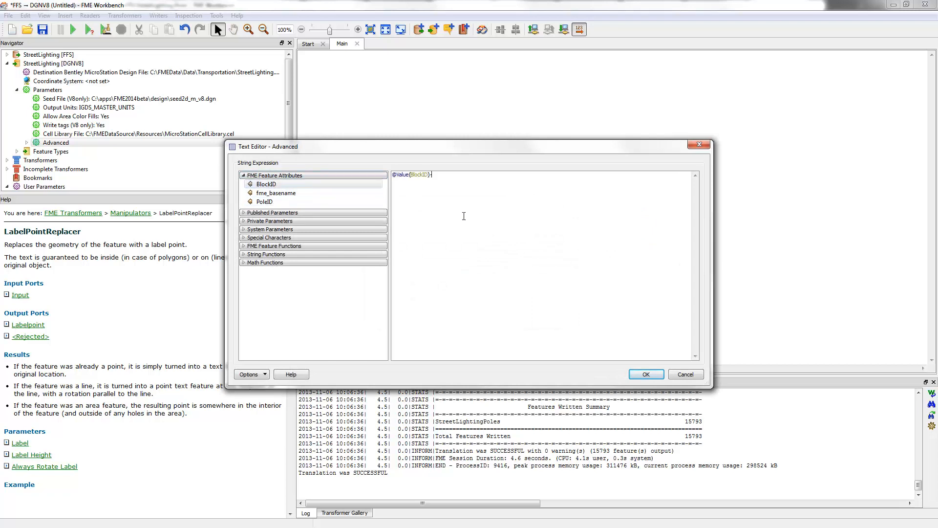
double_click(265, 202)
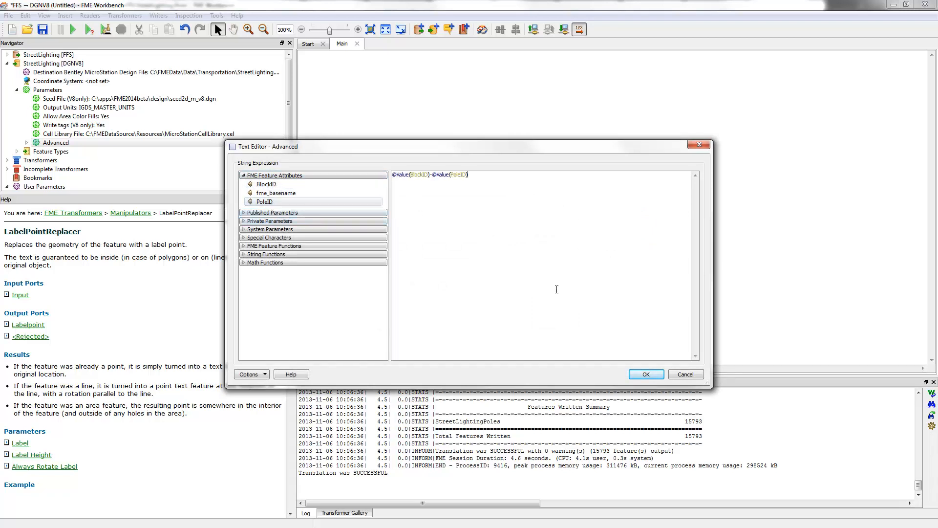
click(645, 374)
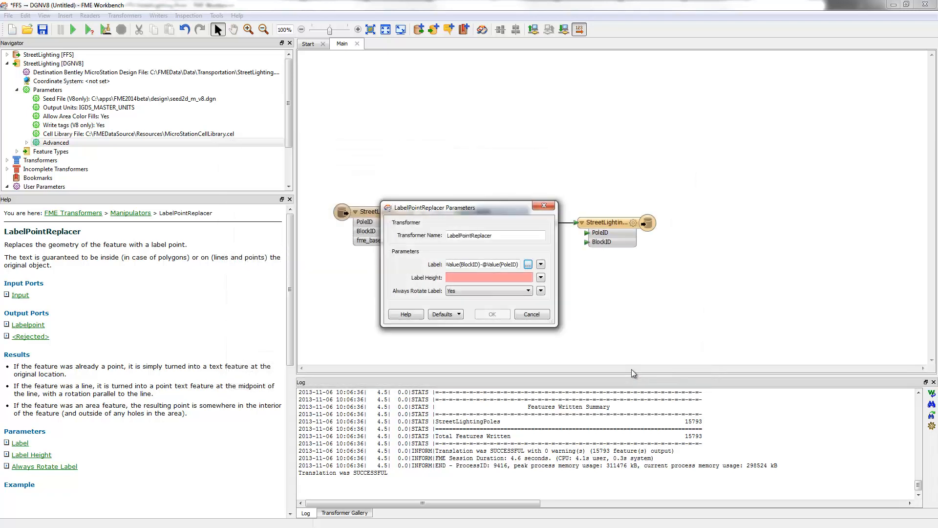
Set the LabelPointReplacer's label height to 2 and accept its parameters
click(493, 278)
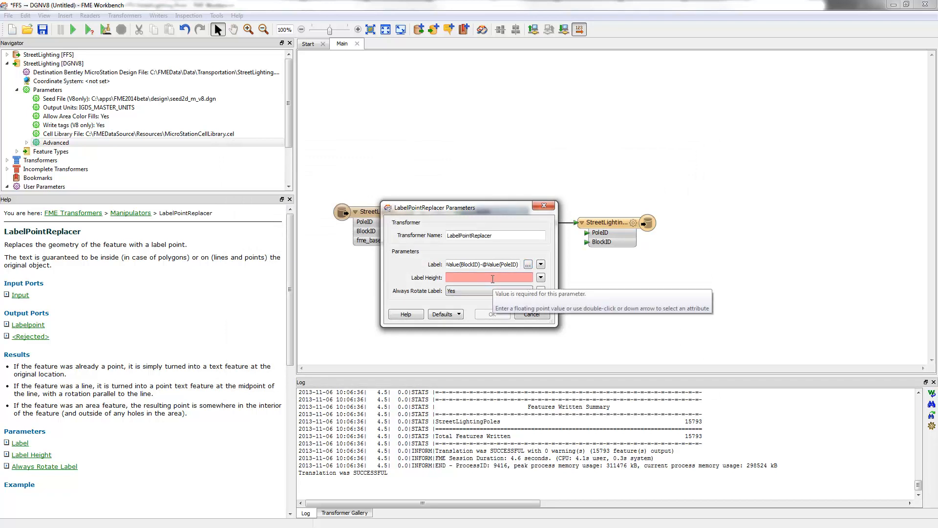
text(32)
key(BackSpace)
key(BackSpace)
text(2)
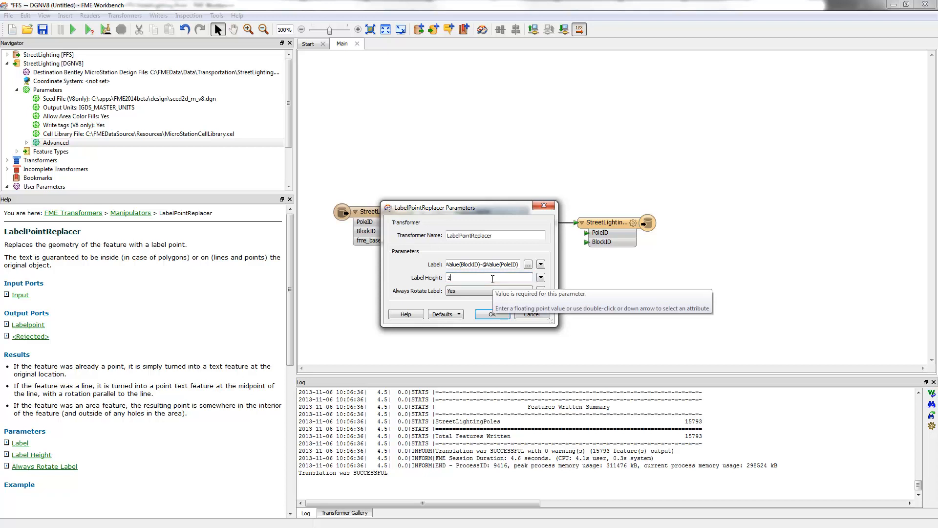
click(494, 313)
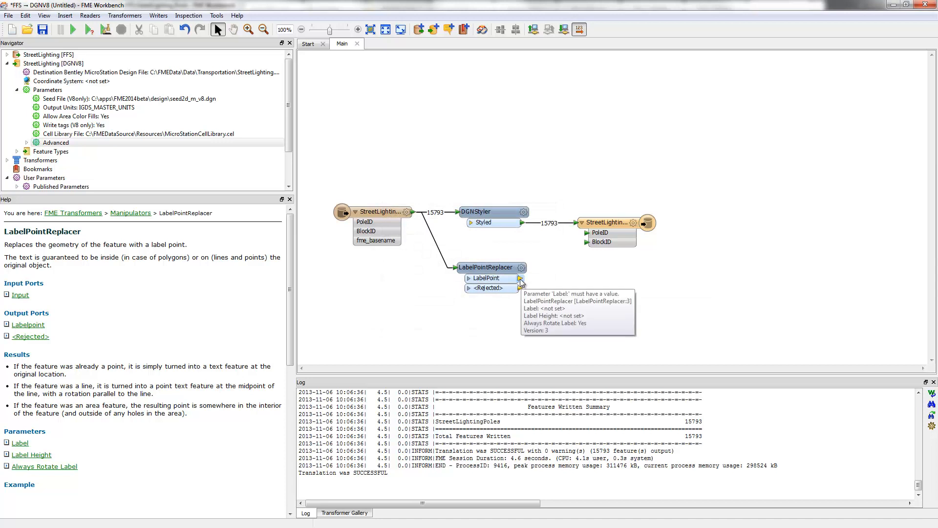
Connect the LabelPoint output to the StreetLighting writer feature type, move the LabelPointReplacer slightly closer to the DGNStyler, and run the translation
drag(521, 282, 576, 223)
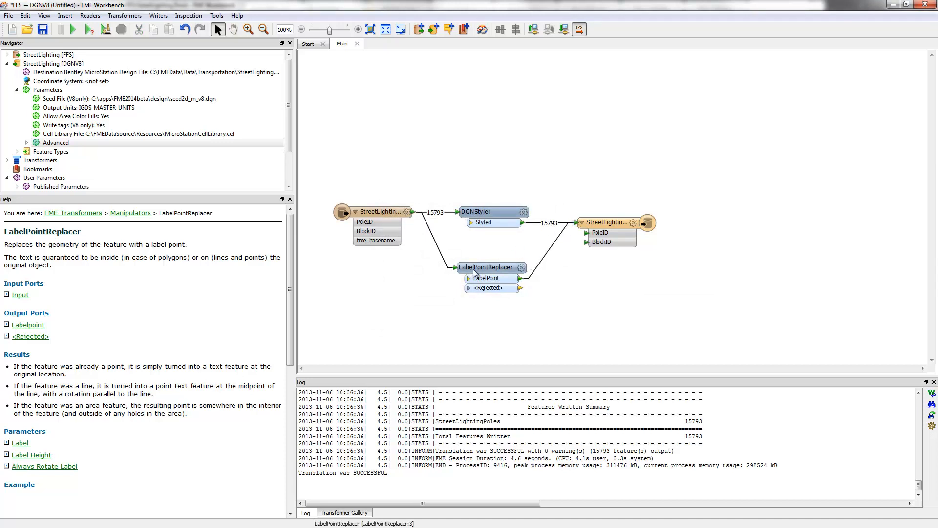
drag(481, 263, 481, 253)
click(471, 303)
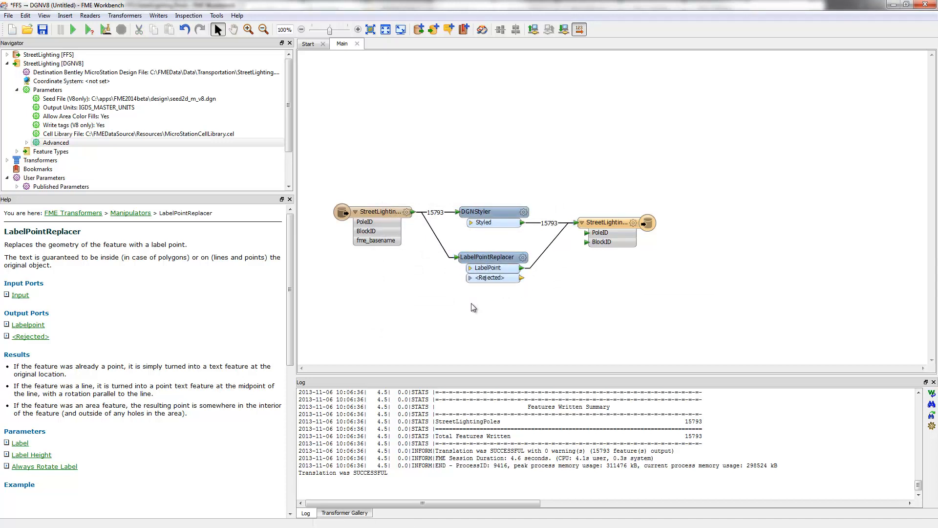
key(F5)
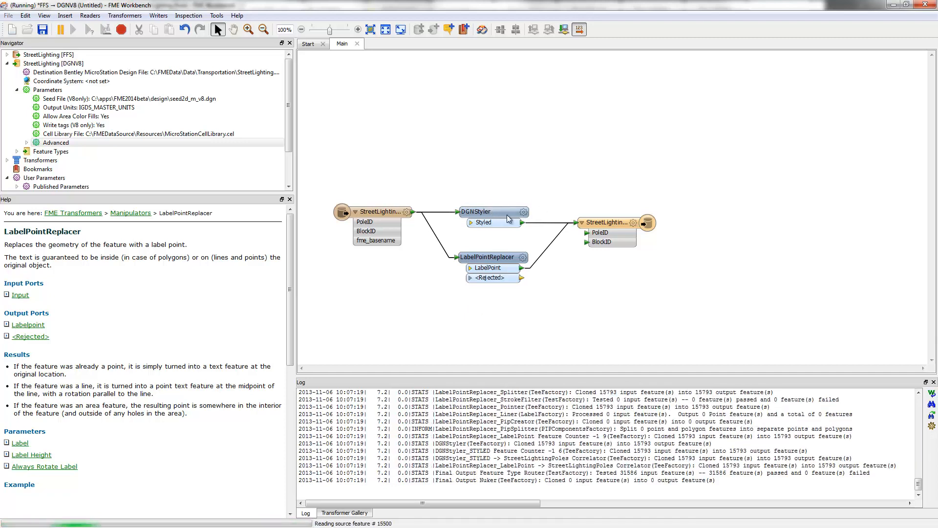
mouse_move(507, 216)
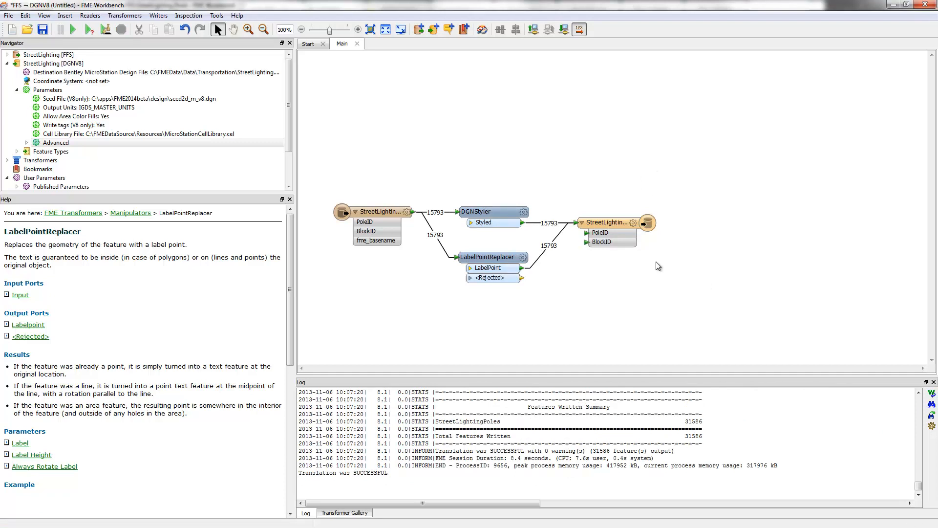
Open the folder containing the writer's output and send StreetLighting.dgn to FME Data Inspector
right_click(604, 225)
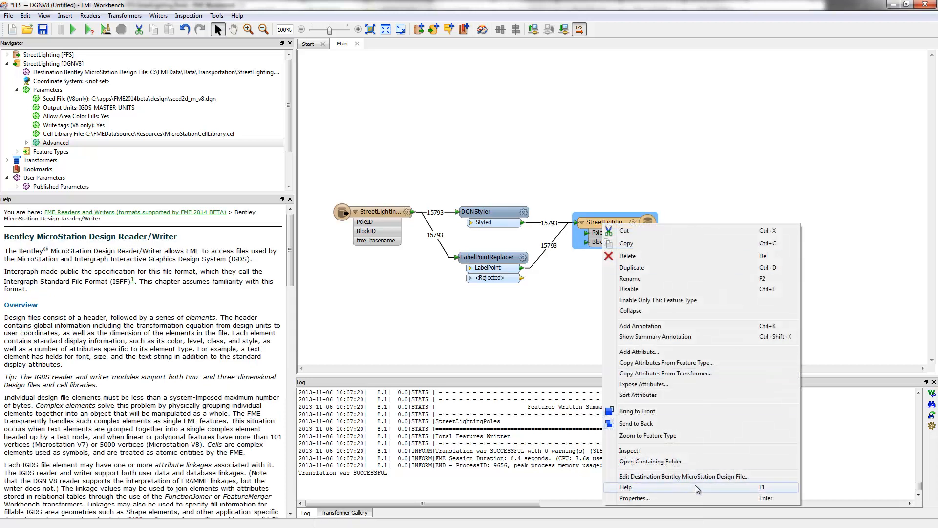
click(665, 461)
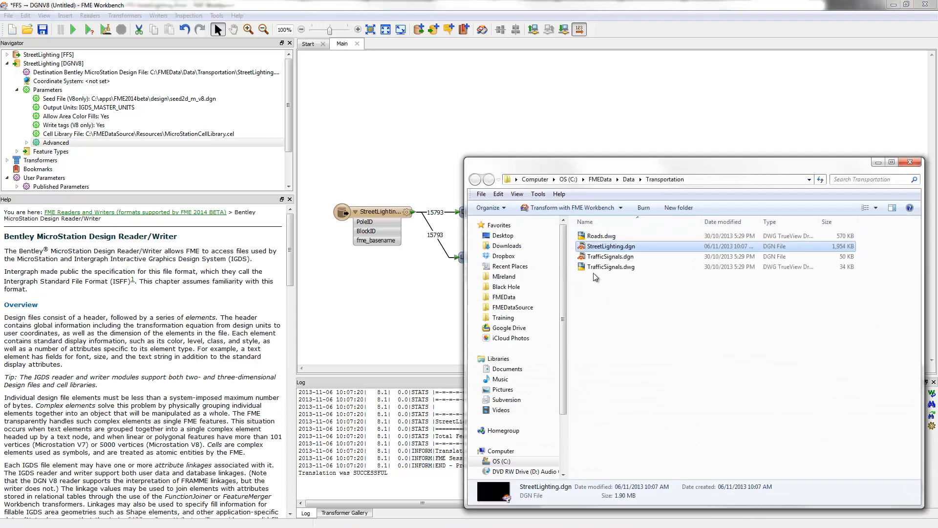
right_click(606, 249)
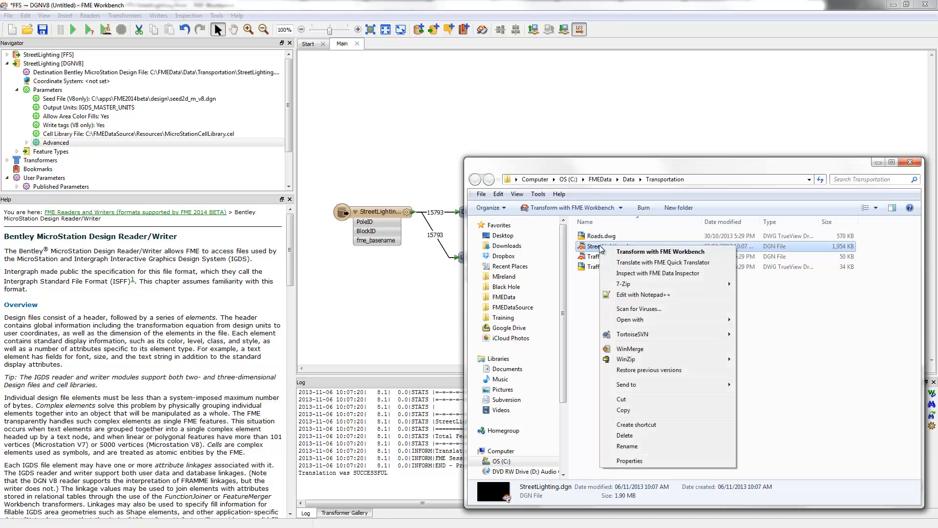
click(644, 275)
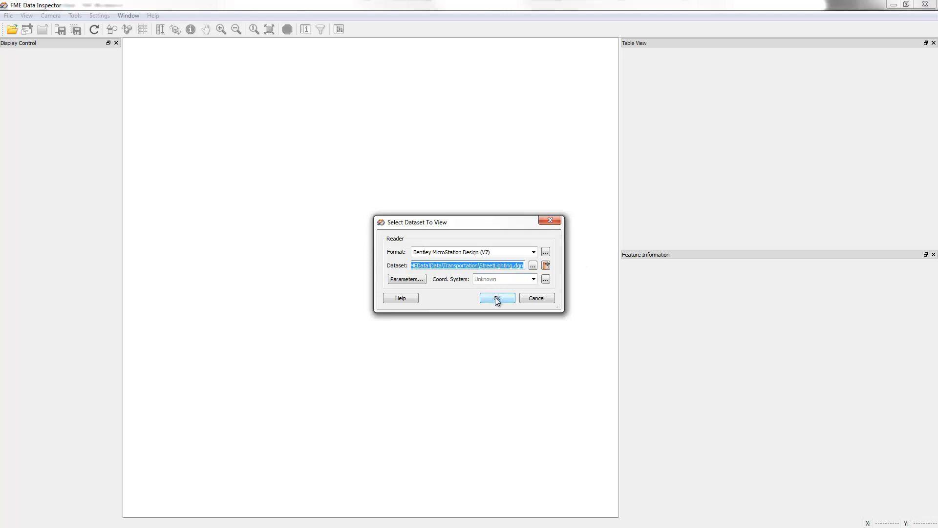
Set the reader format to Bentley MicroStation Design (V8), review its parameters, and open the StreetLighting.dgn dataset for viewing
drag(414, 252, 477, 253)
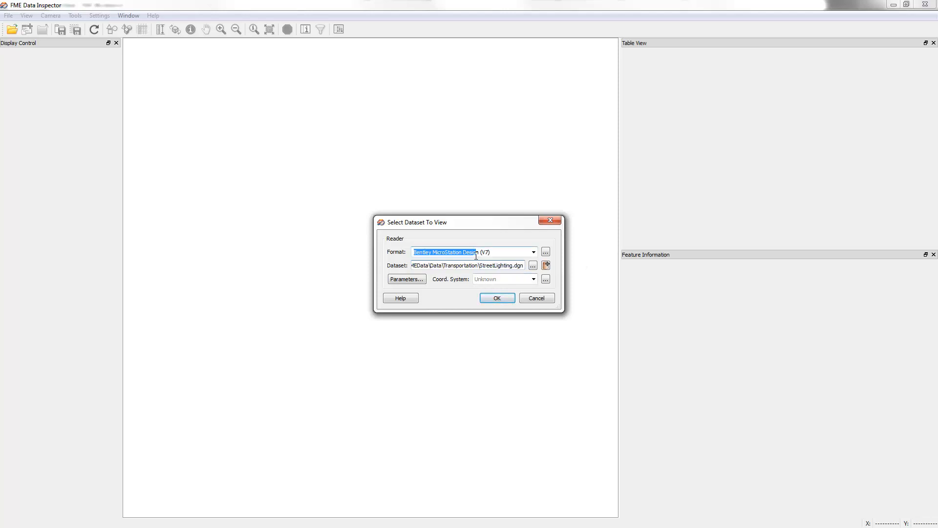
text(v8)
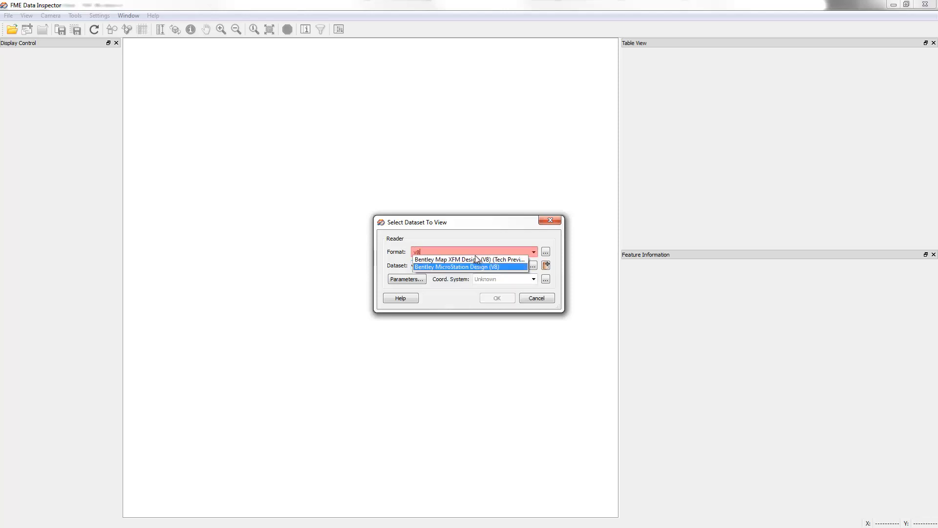
key(Tab)
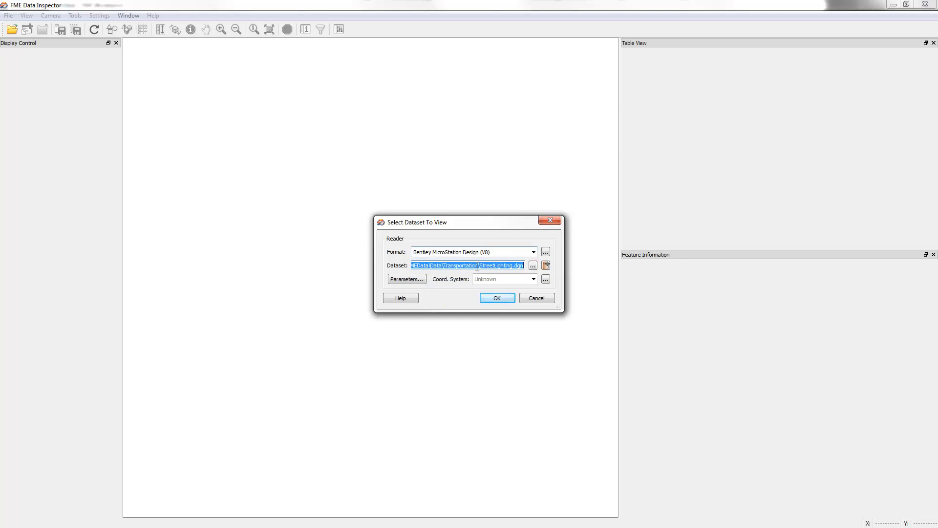
click(418, 279)
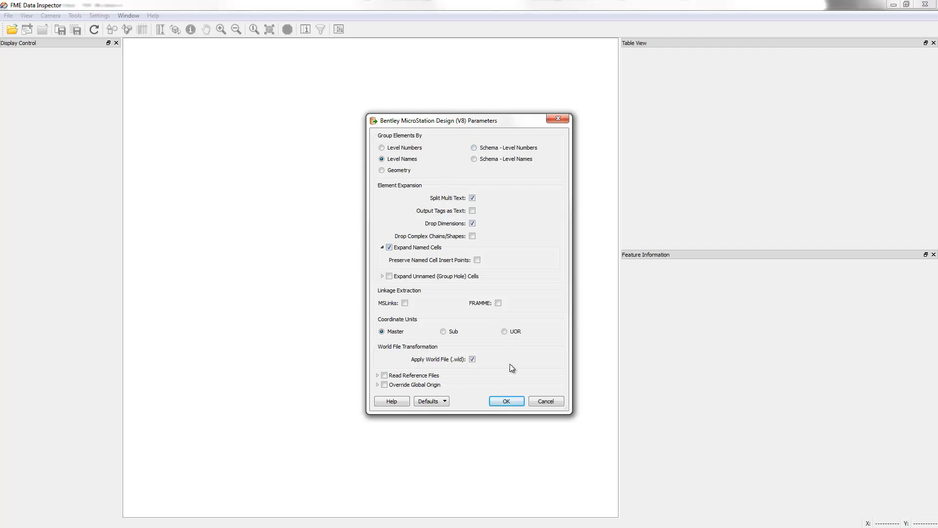
click(509, 403)
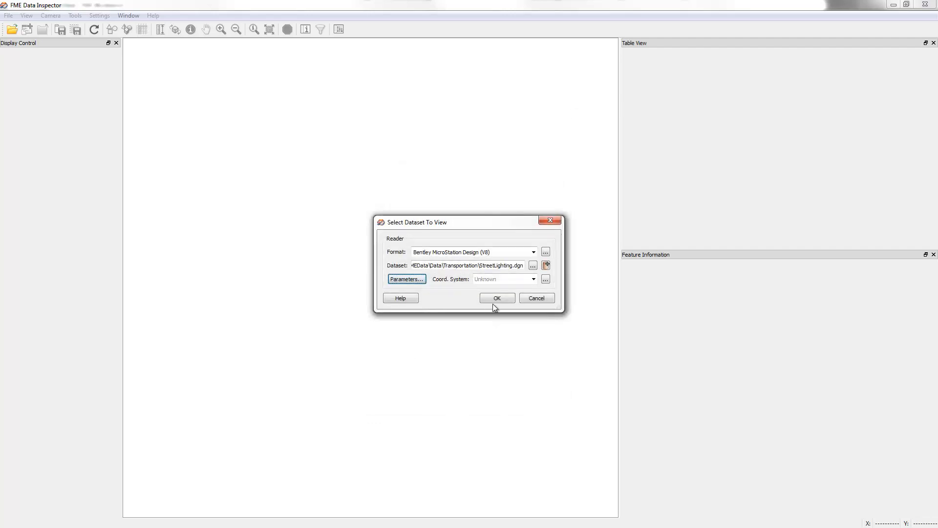
click(497, 298)
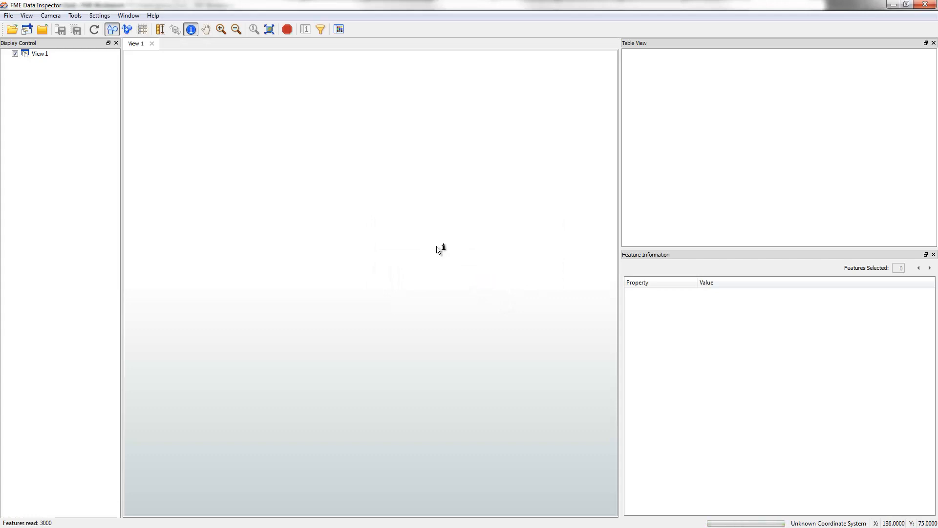
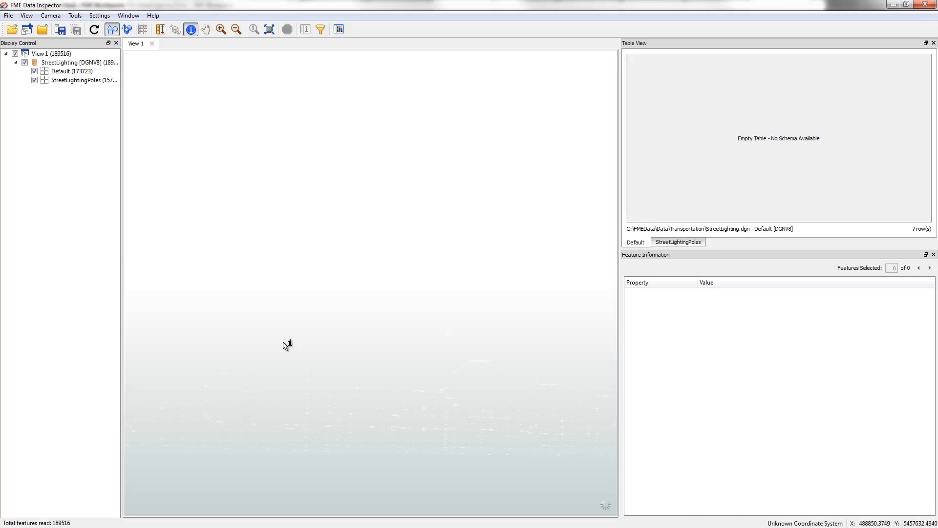
Override the drawing style colours with black for the StreetLightingPoles text and the Default layer's area fill
click(45, 80)
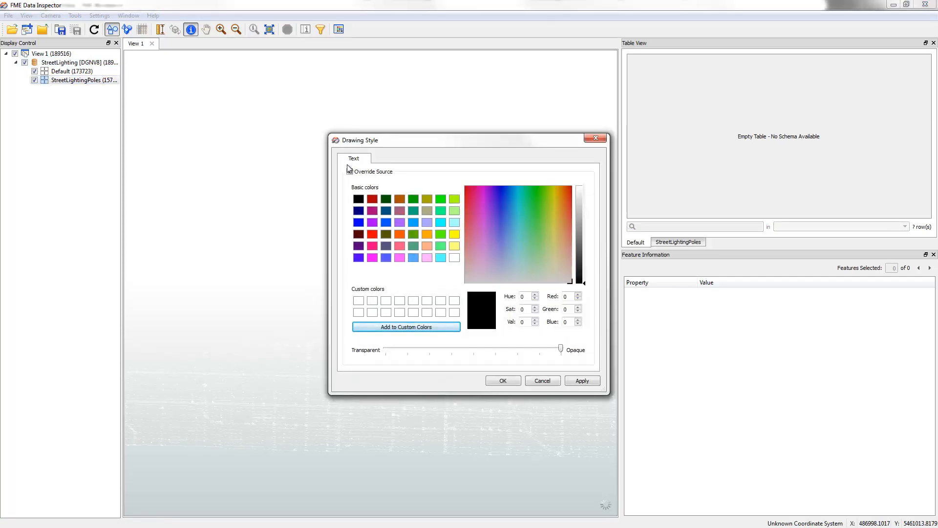
click(357, 200)
click(502, 381)
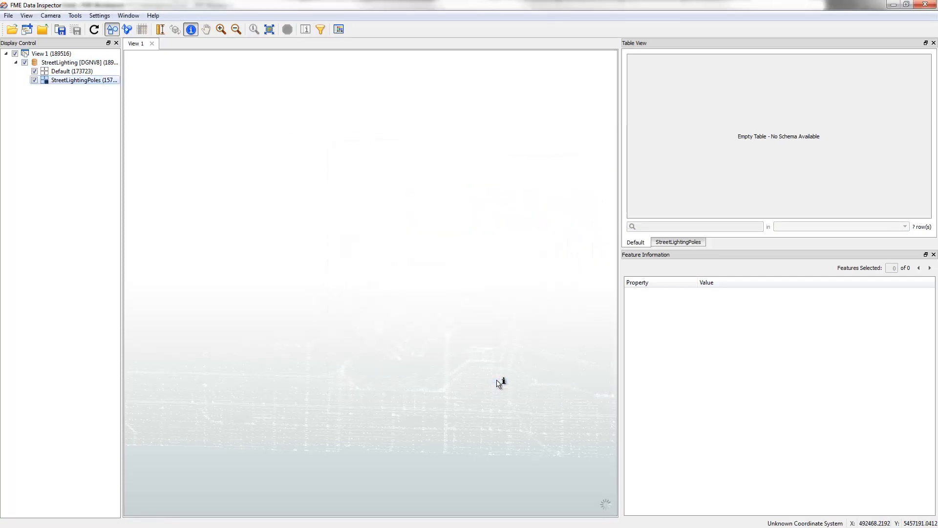
click(45, 72)
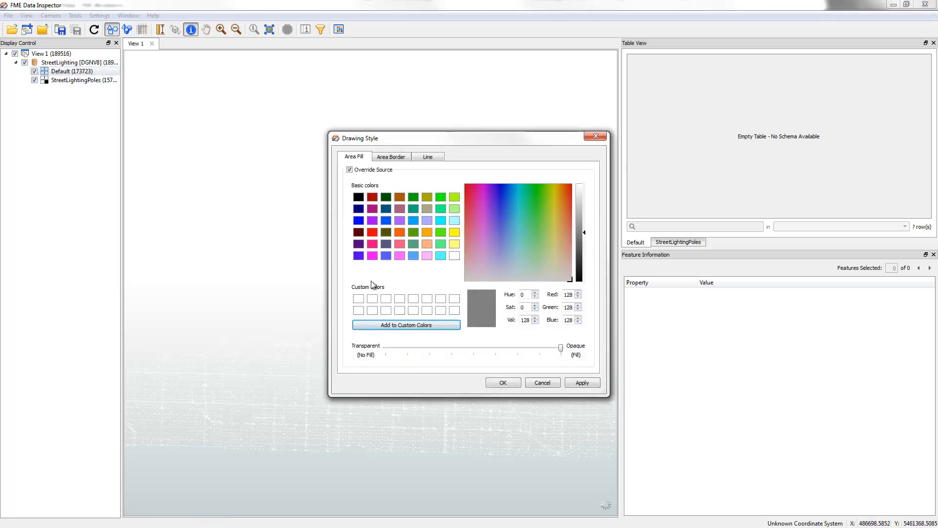
click(503, 382)
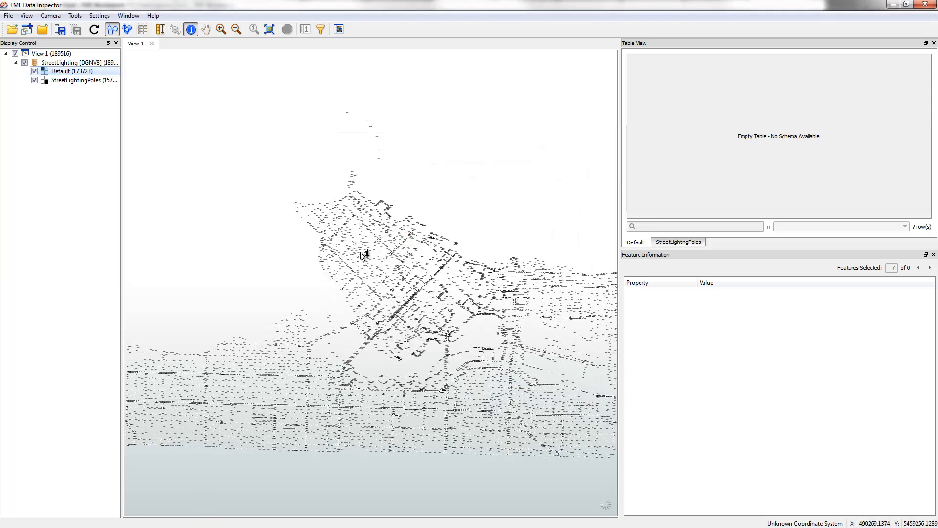
Zoom in to light poles 12-12 and 12-10 and query the 12-10 symbol's ray lines and text label
drag(406, 228, 375, 256)
drag(413, 181, 362, 257)
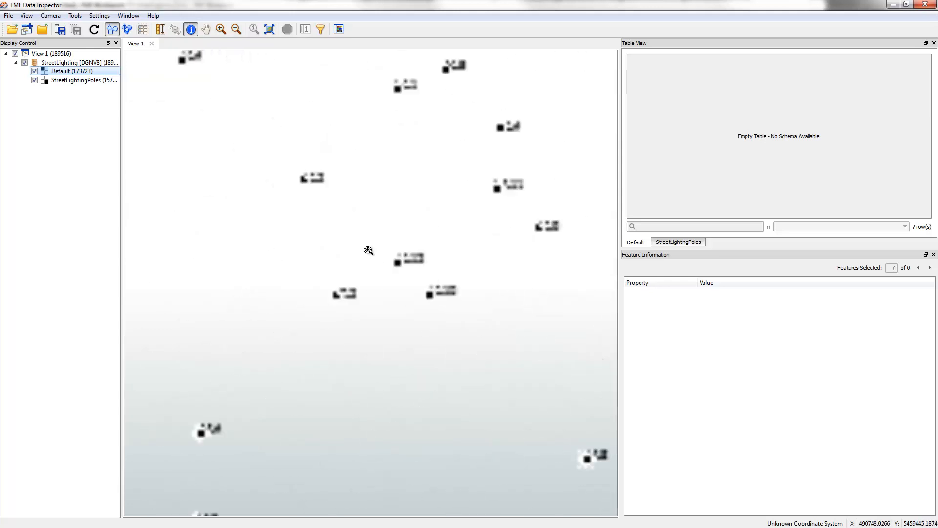
drag(369, 225, 496, 341)
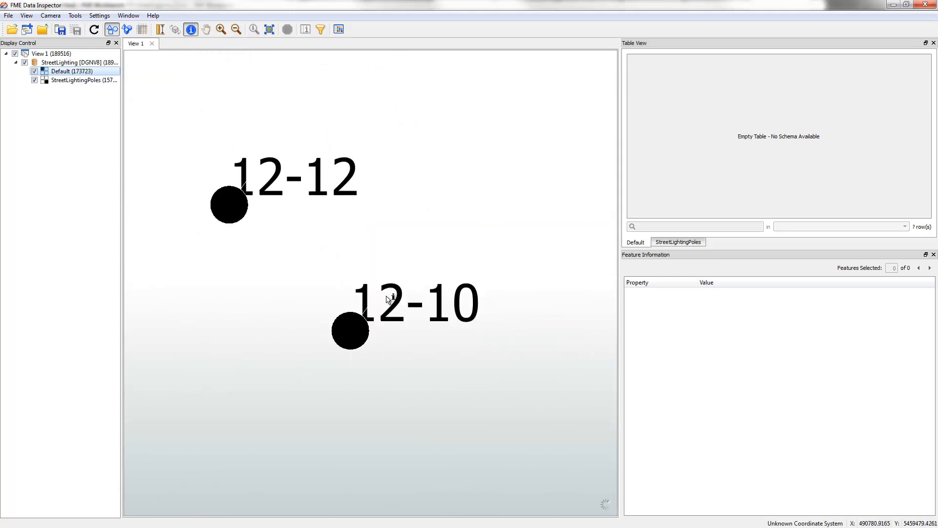
click(350, 306)
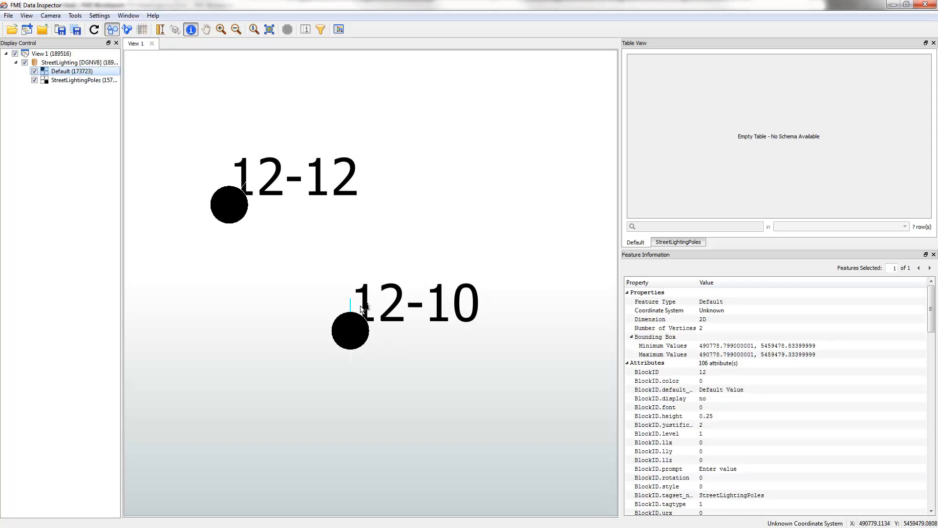
click(333, 321)
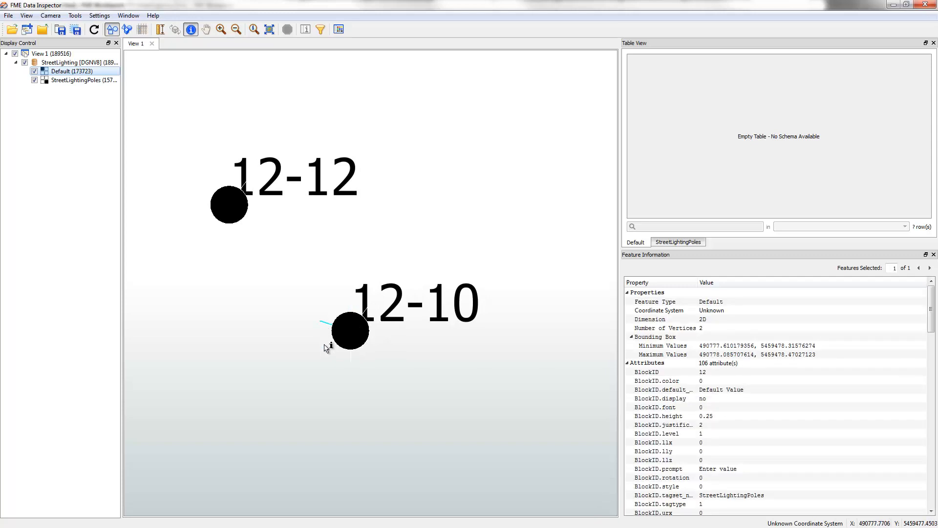
click(328, 340)
click(395, 309)
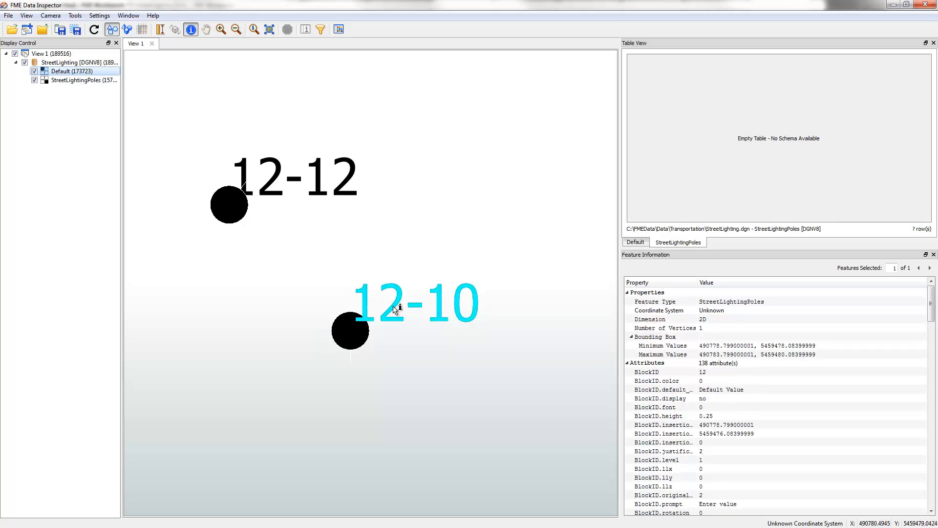
Override the Default layer's line and area border colours with black, leaving the StreetLightingPoles text style as it is
click(44, 81)
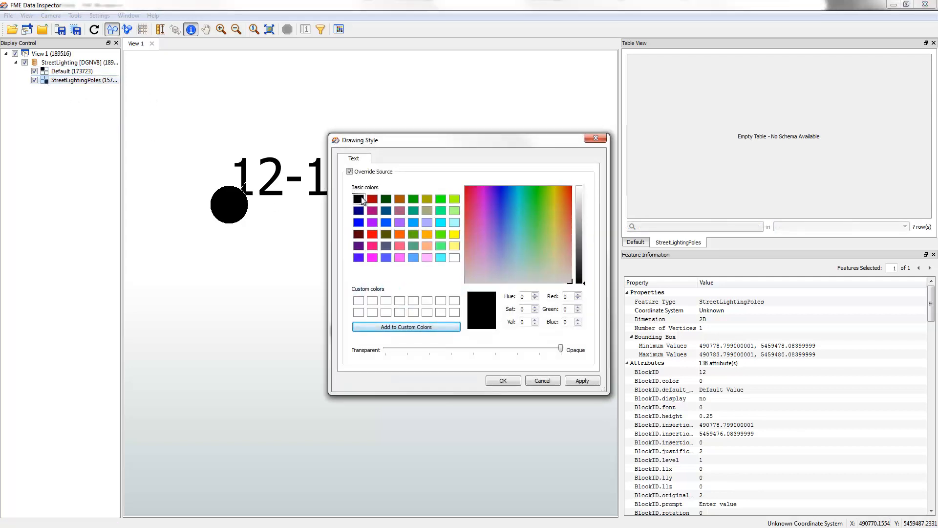
click(542, 381)
click(49, 73)
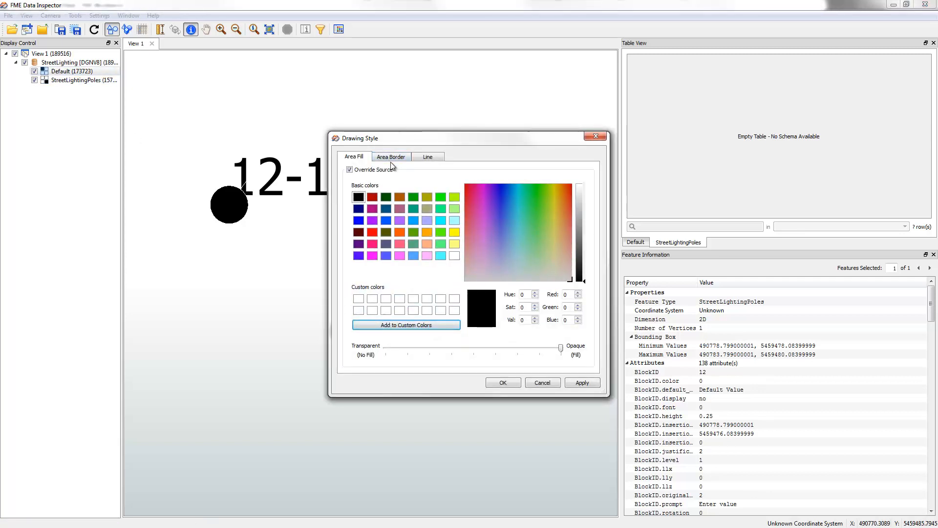
click(426, 158)
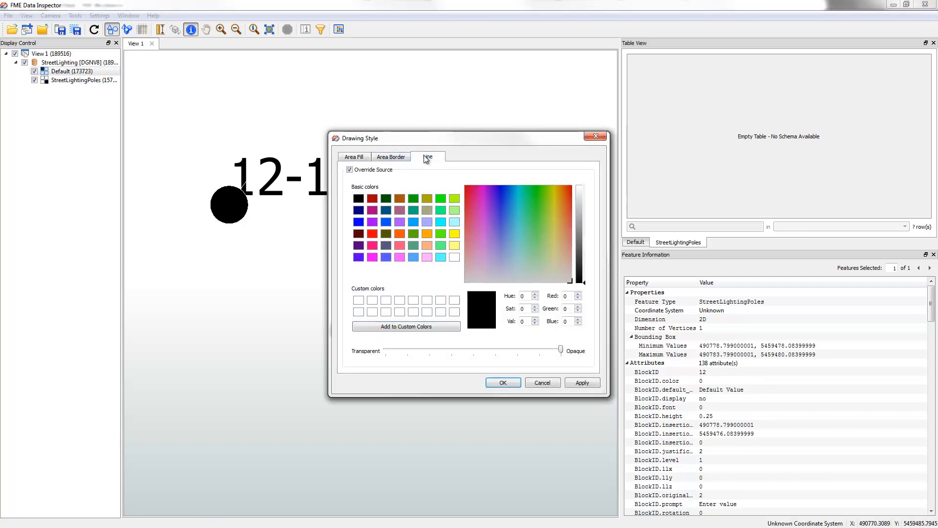
click(383, 158)
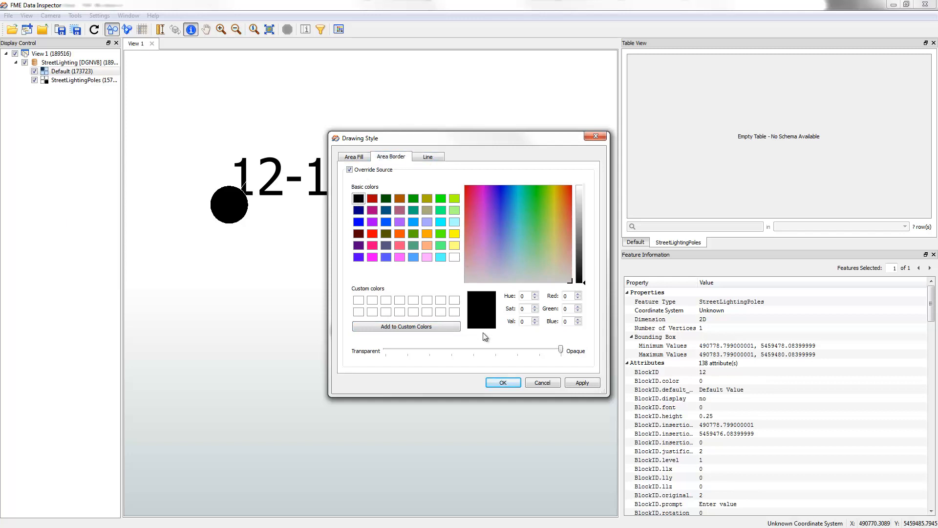
click(503, 383)
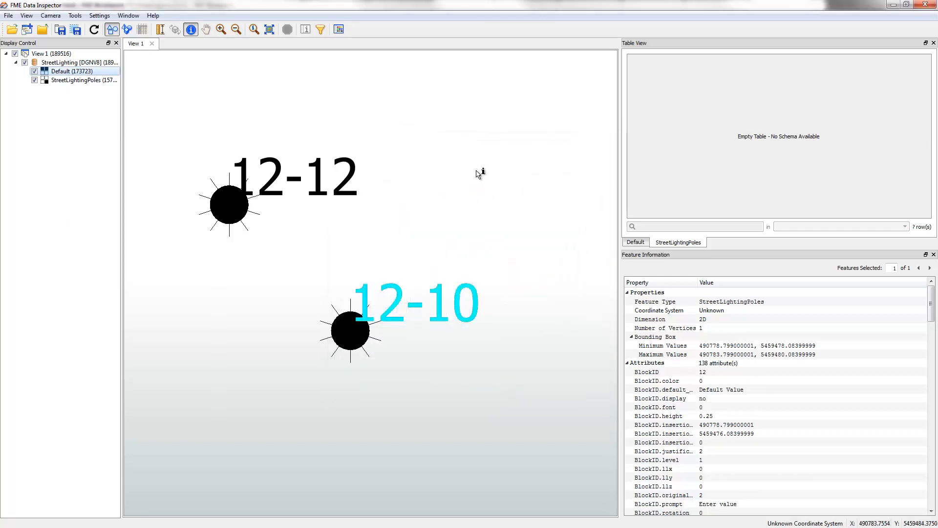
Switch to FME Workbench and insert an Offsetter on the LabelPoint-to-writer connection, placing it below the LabelPointReplacer
click(443, 210)
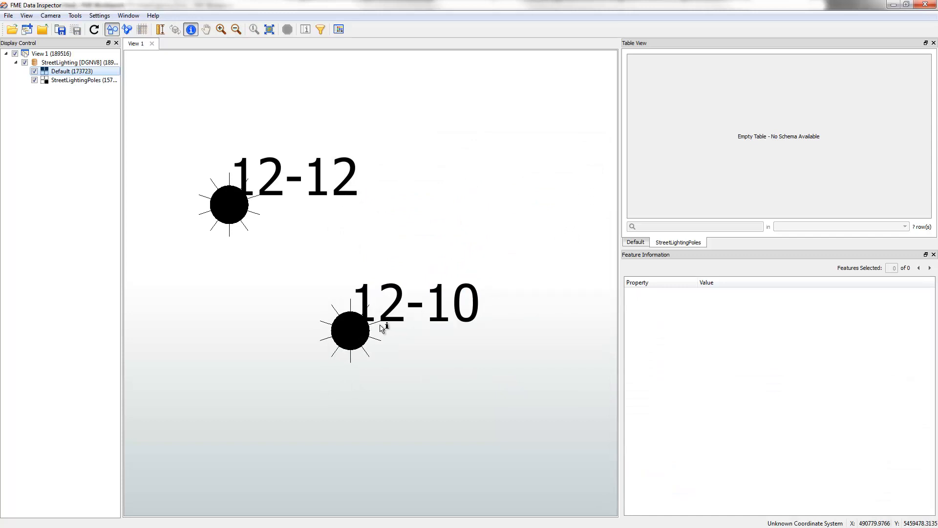
key(alt+Tab)
key(alt+Tab)
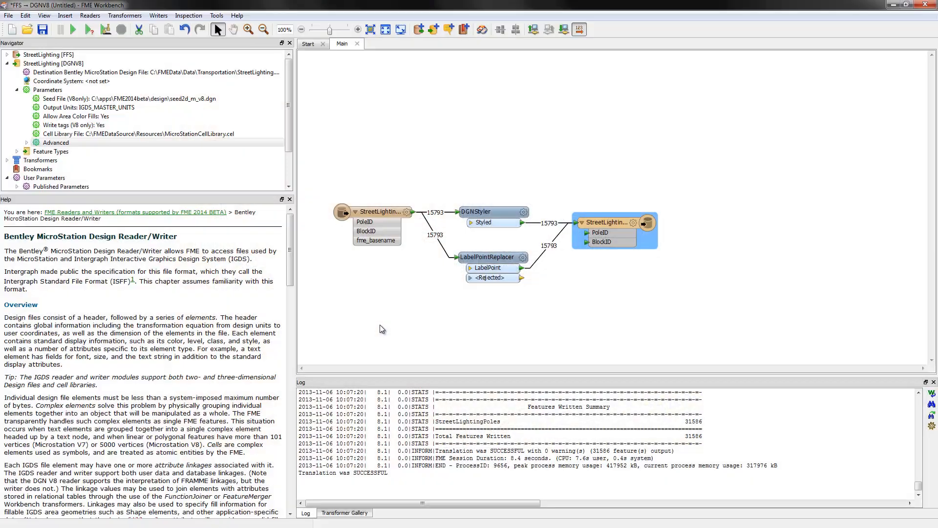
click(540, 262)
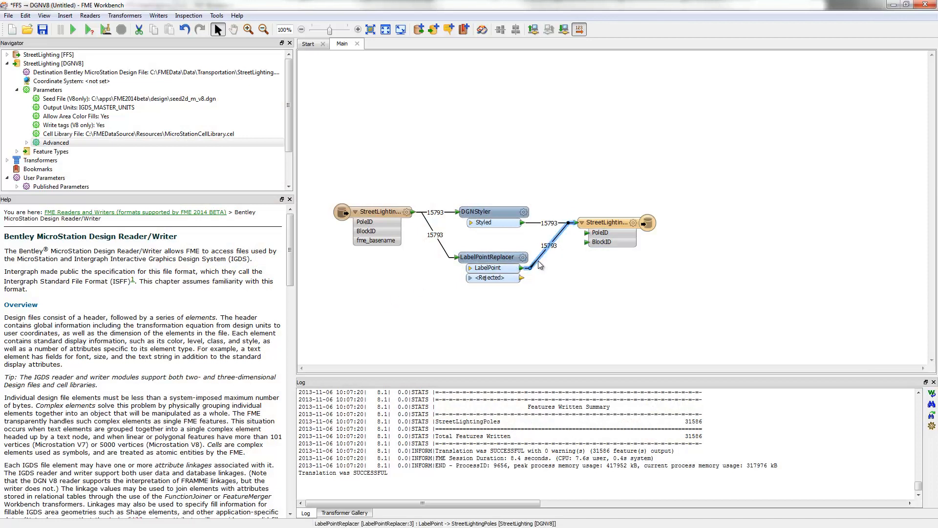
text(off)
key(Return)
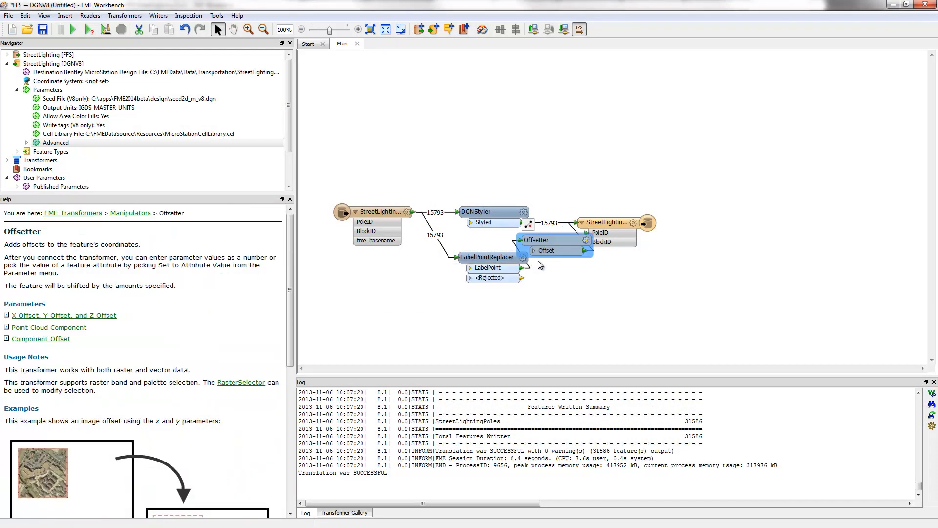
drag(548, 244, 485, 302)
Set the X offset in the Offsetter's parameters and accept them
click(524, 298)
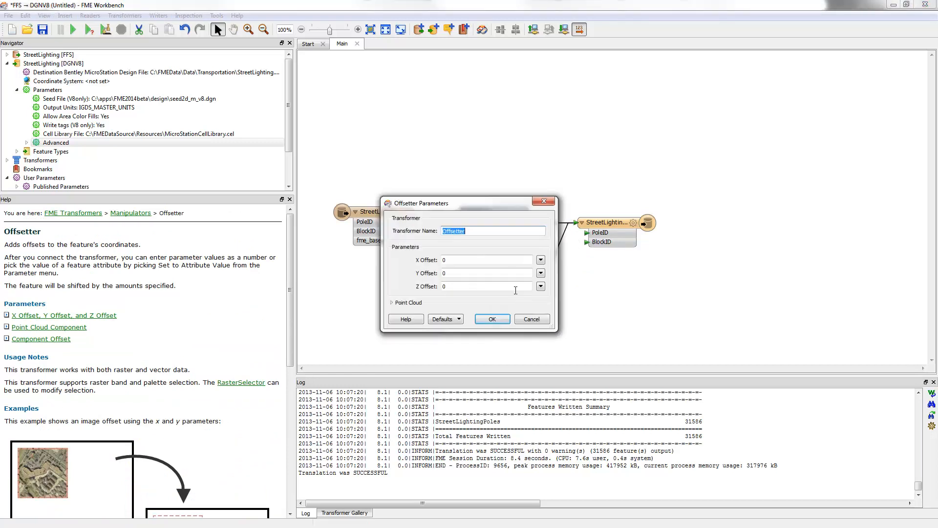
double_click(460, 263)
click(492, 319)
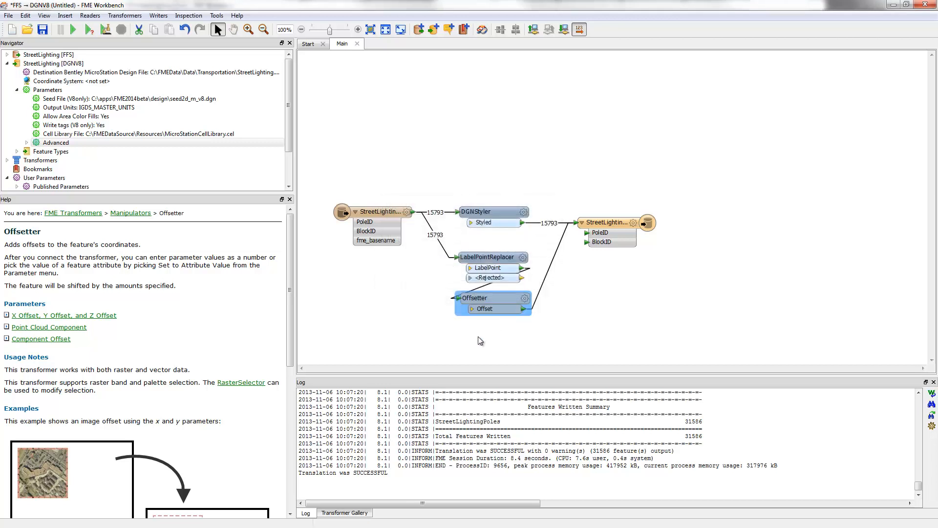
Run the translation again and reload the StreetLighting output in FME Data Inspector
key(F5)
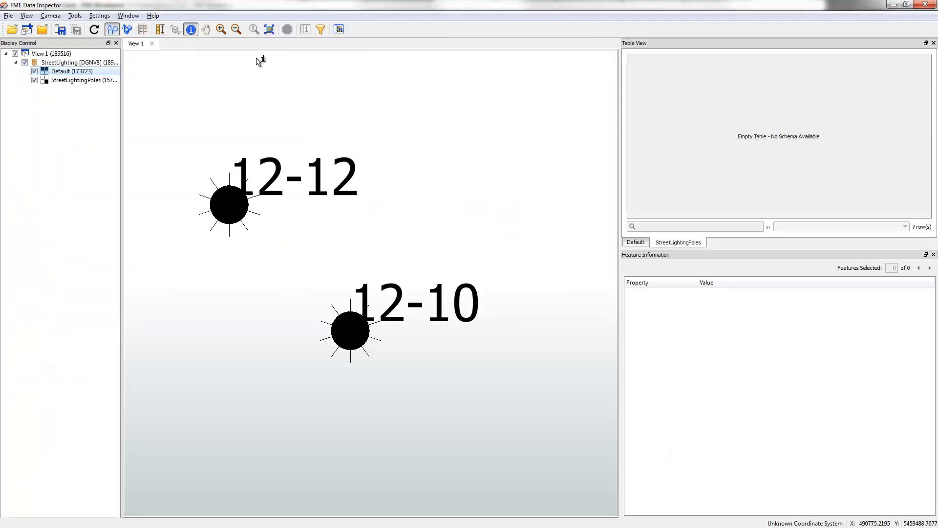
click(95, 30)
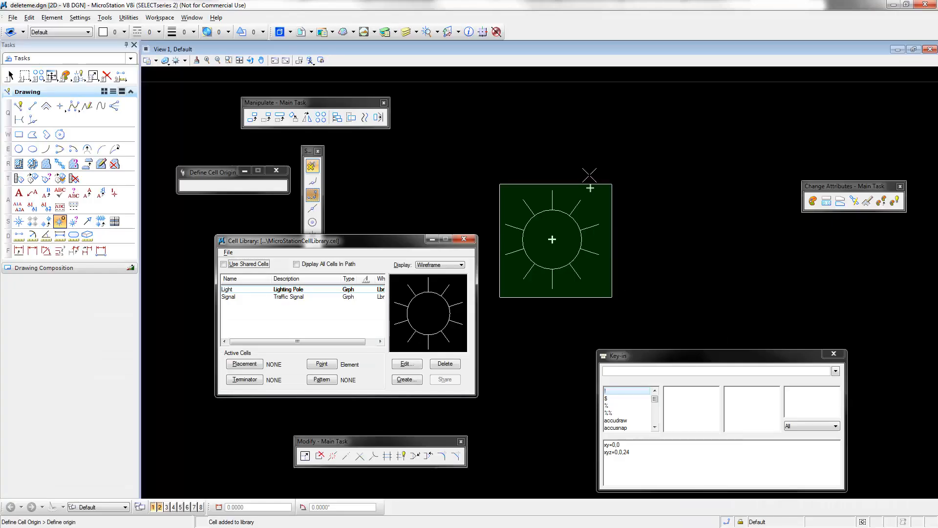
In MicroStation, open StreetLighting.dgn from the C:\FMEData\Data\Transportation folder
click(13, 17)
click(24, 28)
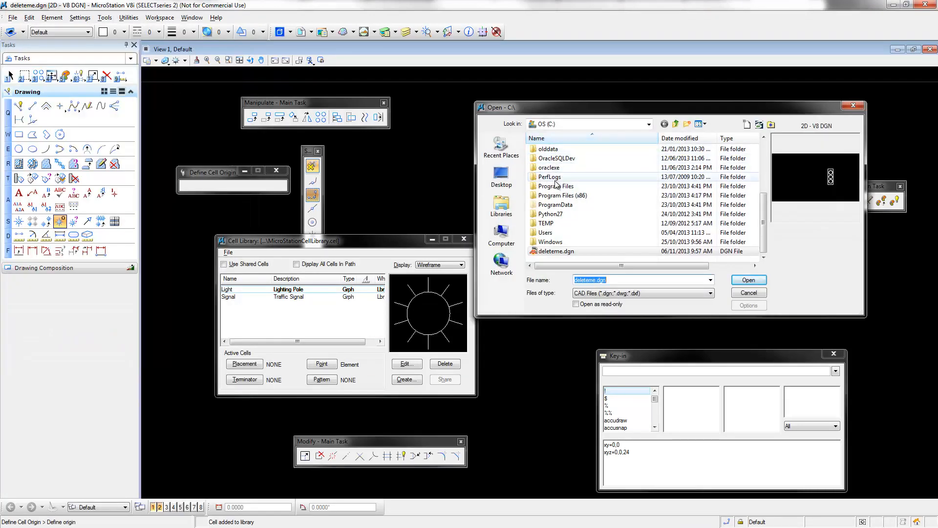
click(555, 177)
scroll(555, 176, up, 5)
scroll(555, 177, down, 1)
double_click(555, 176)
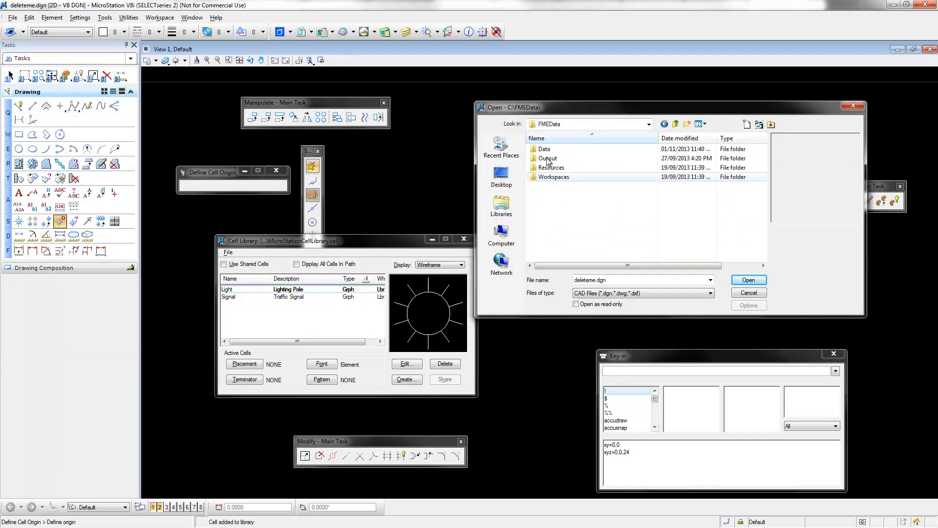
double_click(549, 150)
scroll(554, 232, down, 1)
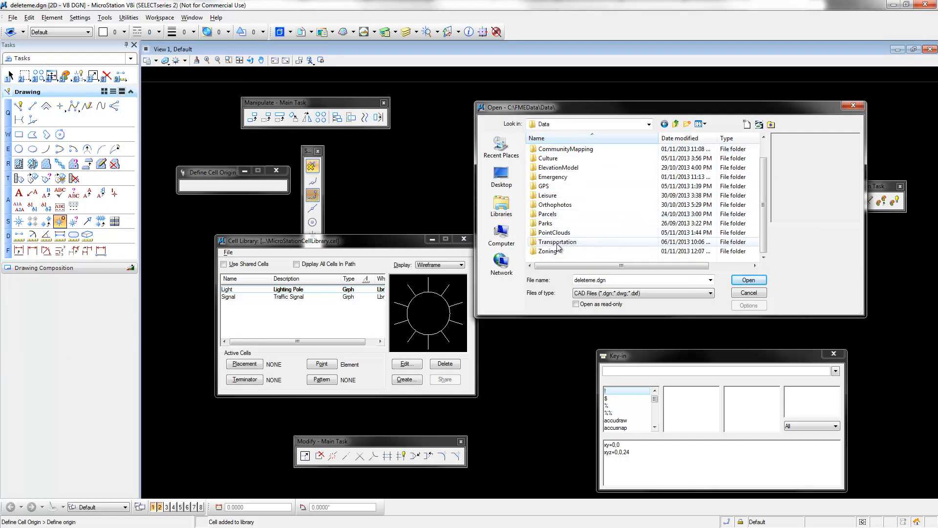
double_click(558, 242)
double_click(556, 157)
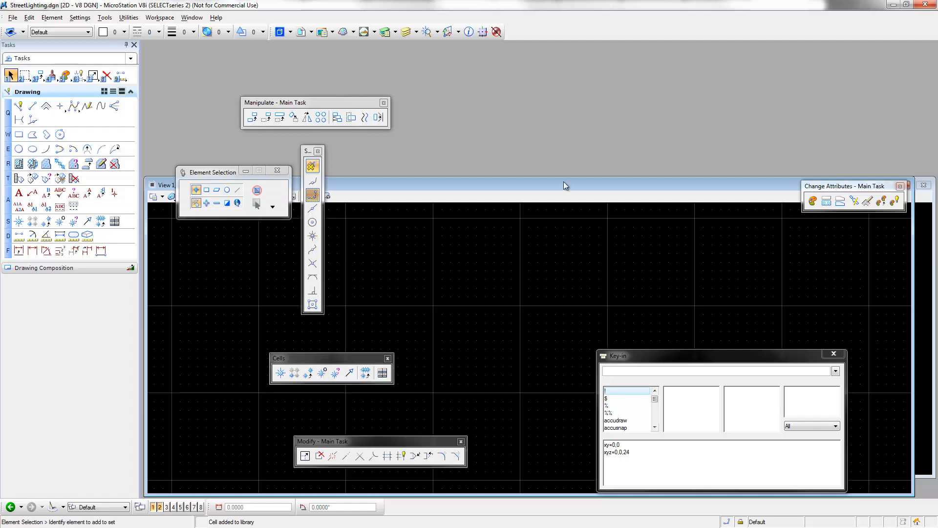
Maximize View 1, fit the whole drawing, and zoom in to examine the light cells and labels around poles 08-1 and 17-11
double_click(564, 181)
click(240, 61)
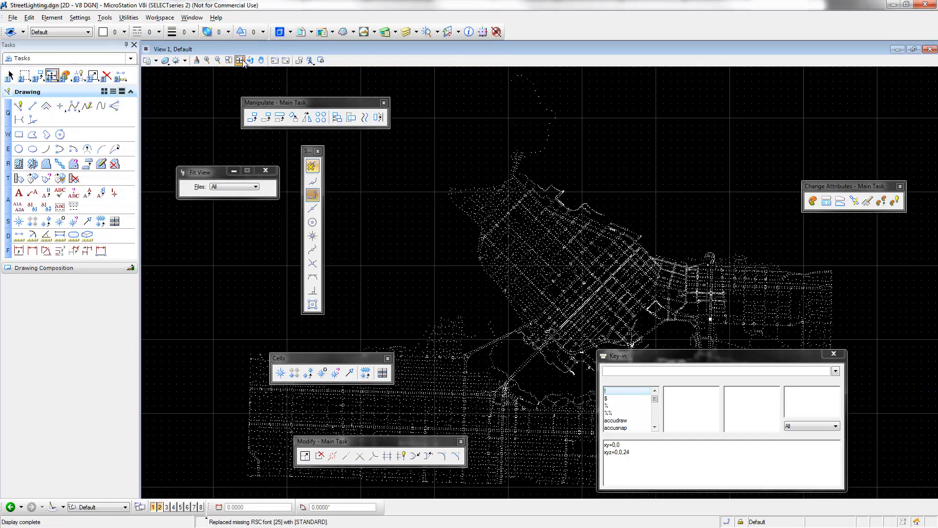
click(208, 60)
click(514, 224)
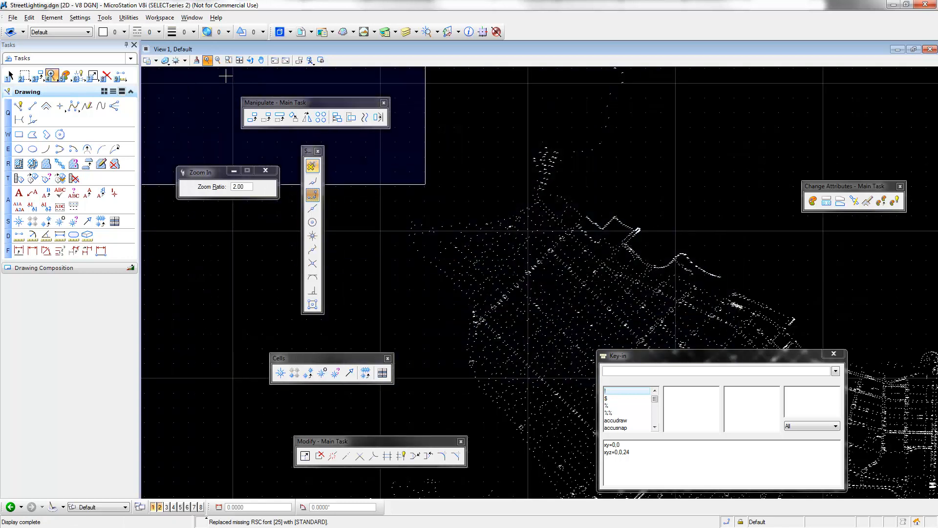
click(228, 60)
click(495, 219)
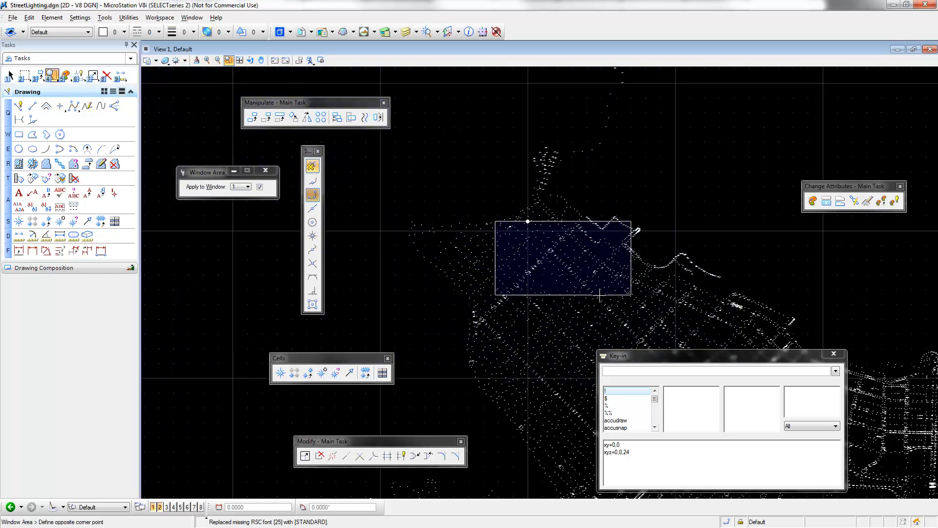
click(634, 296)
click(421, 190)
click(554, 328)
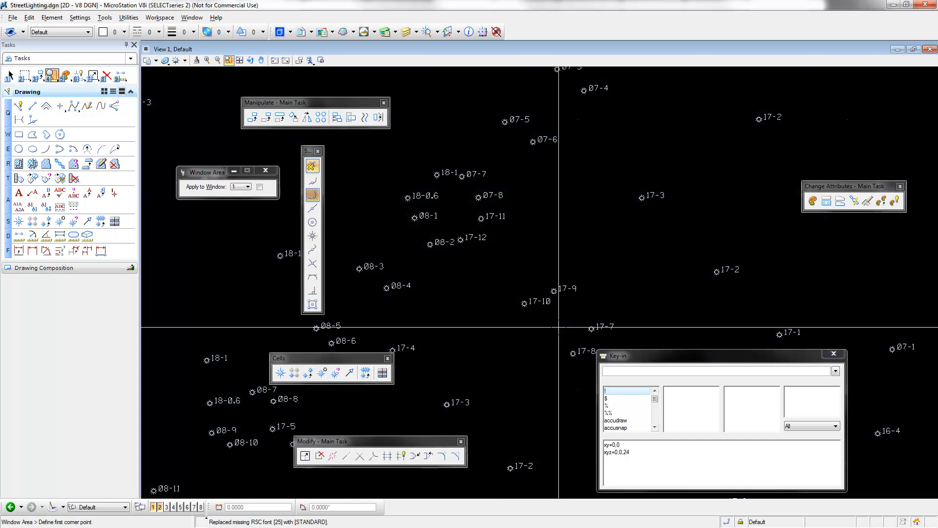
click(333, 157)
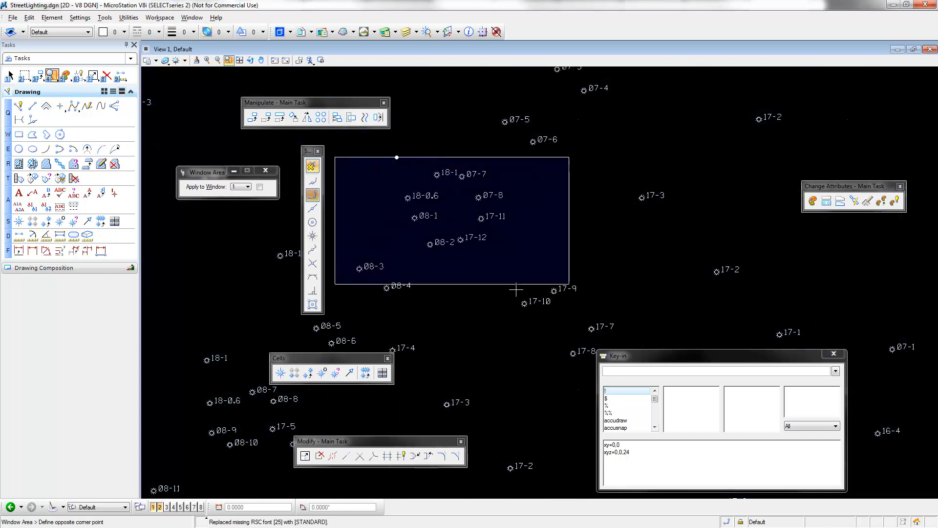
click(581, 292)
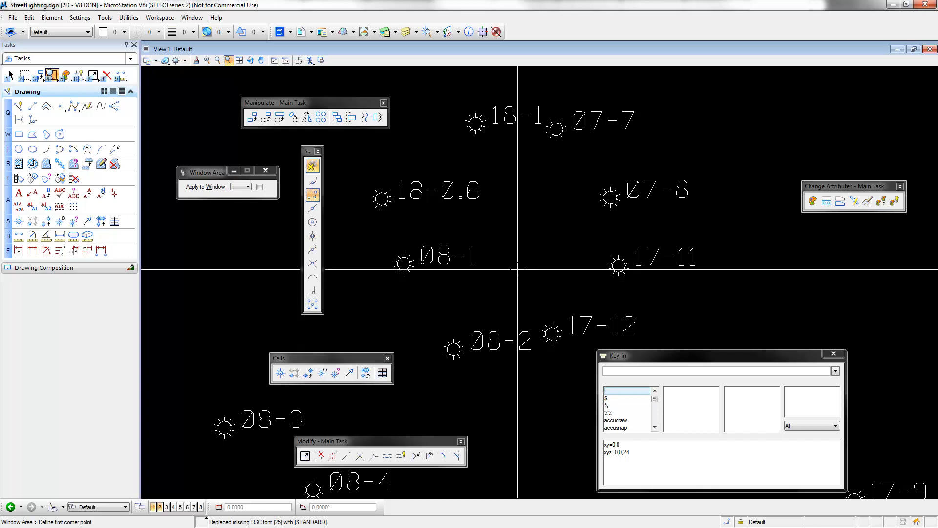
scroll(517, 270, down, 5)
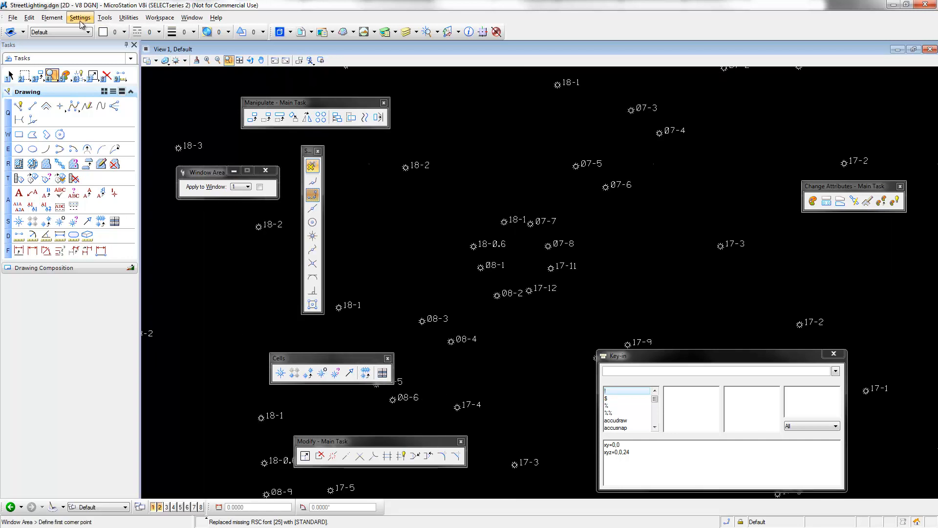
Review the tags attached to the light cell labelled 18-0.6, including its PoleID and BlockID
click(54, 18)
mouse_move(70, 97)
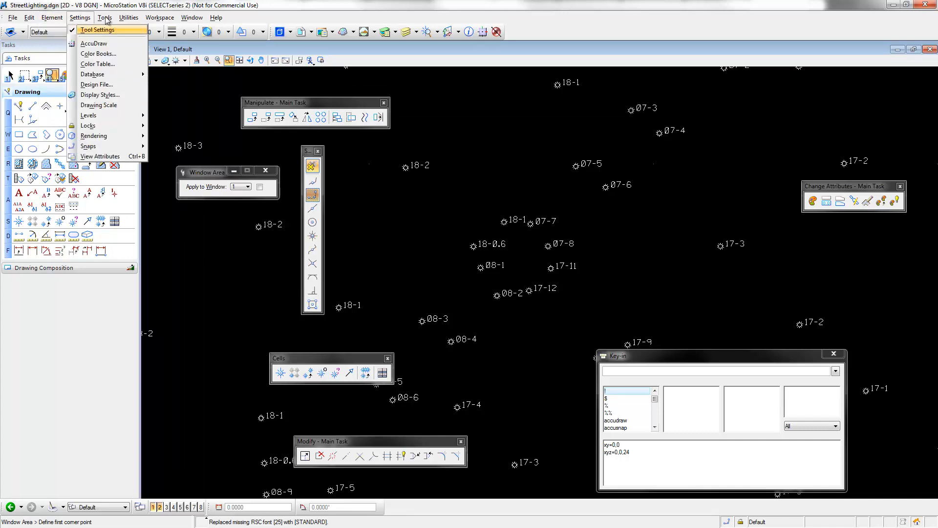
mouse_move(105, 18)
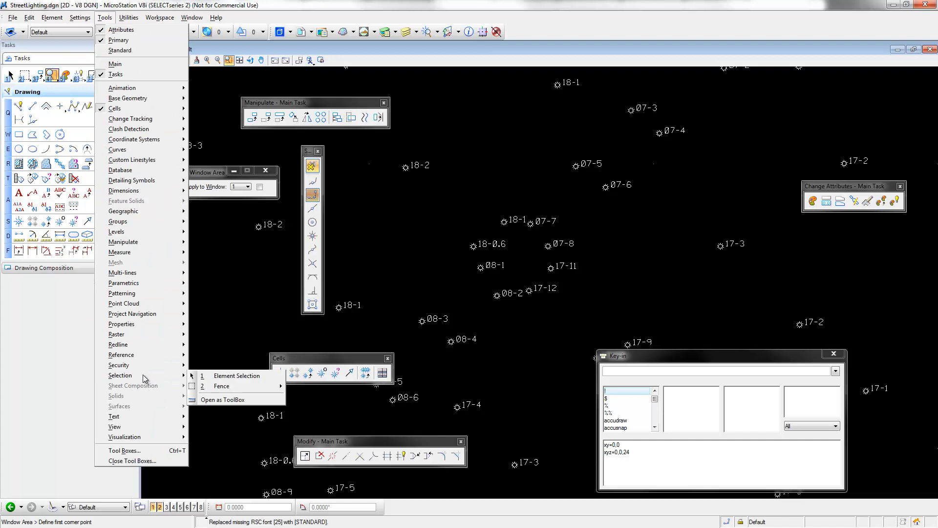
click(36, 325)
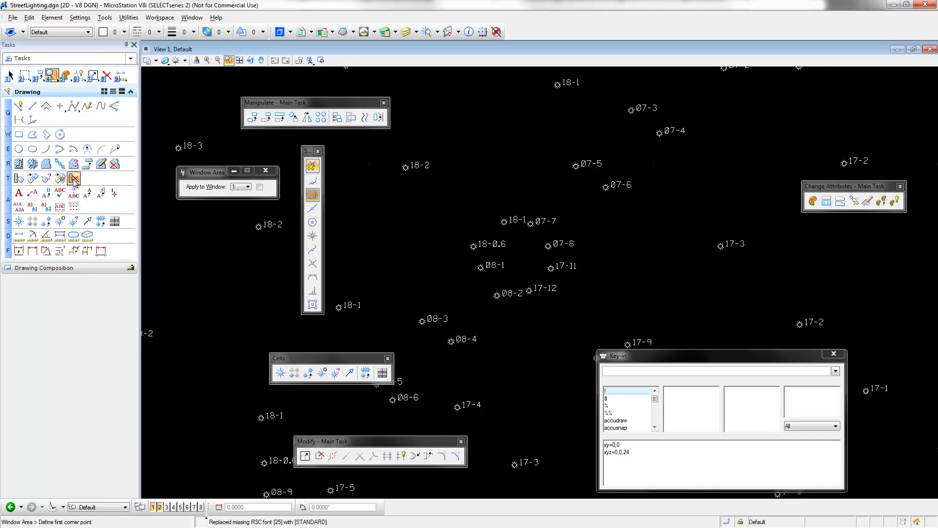
click(46, 180)
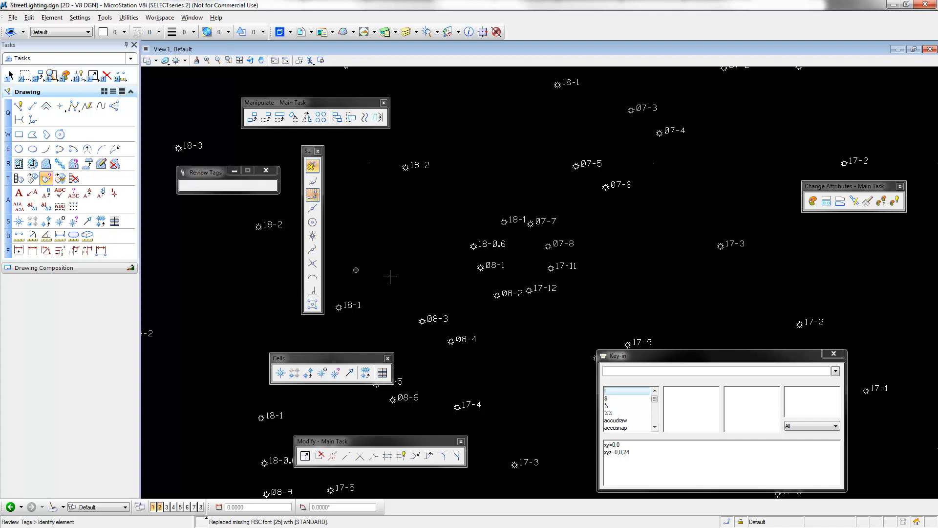
click(472, 247)
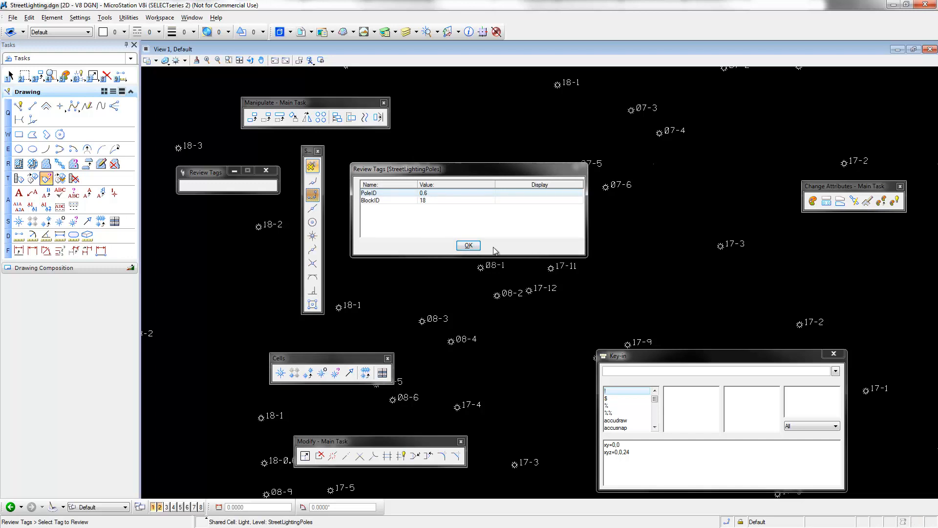
click(468, 246)
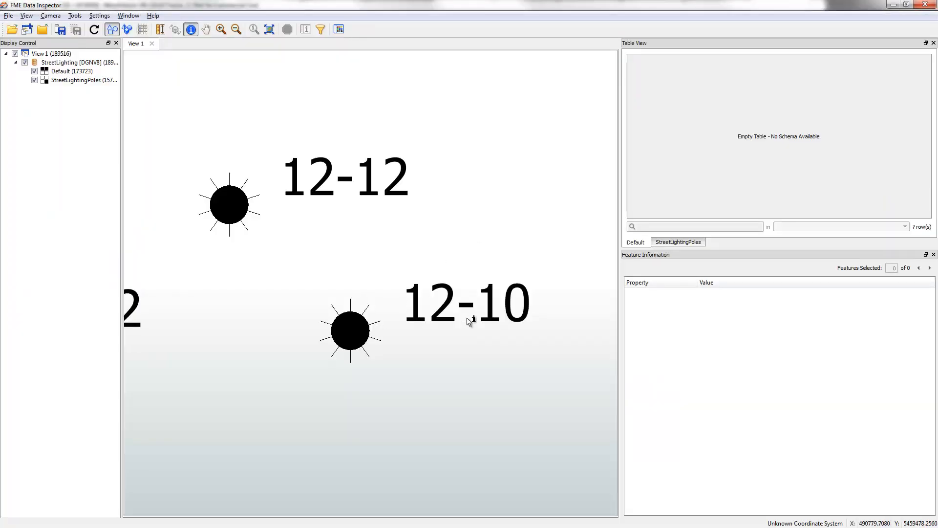
In FME Data Inspector, query the light beside label 12-10 and examine its tag and cell attributes
click(352, 335)
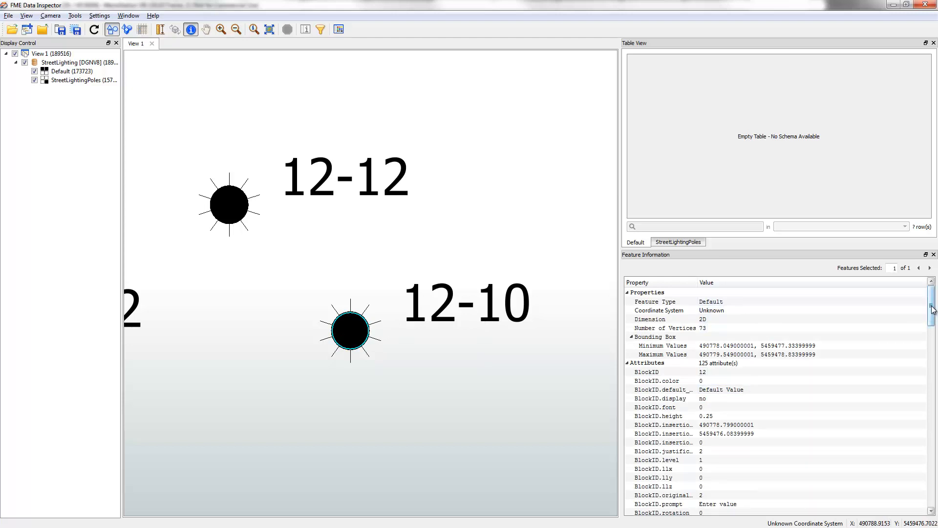
drag(930, 316, 936, 488)
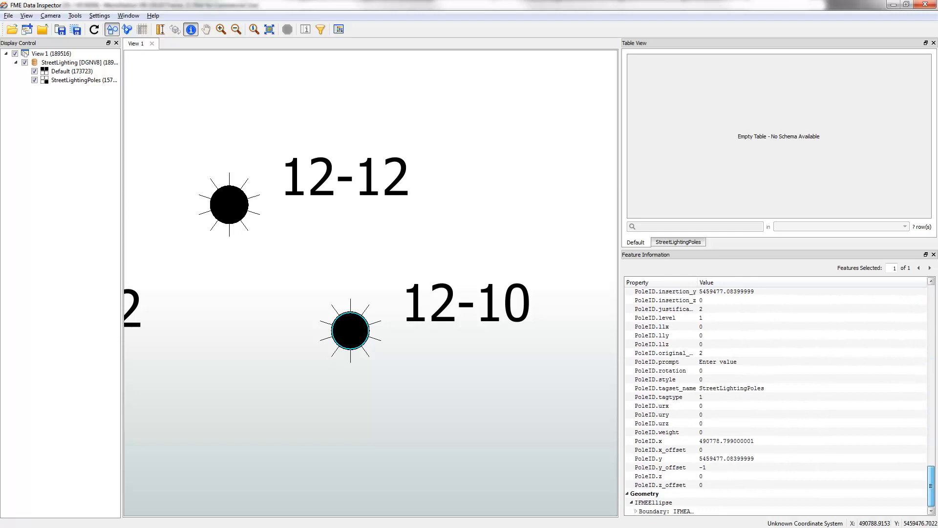
scroll(812, 422, up, 10)
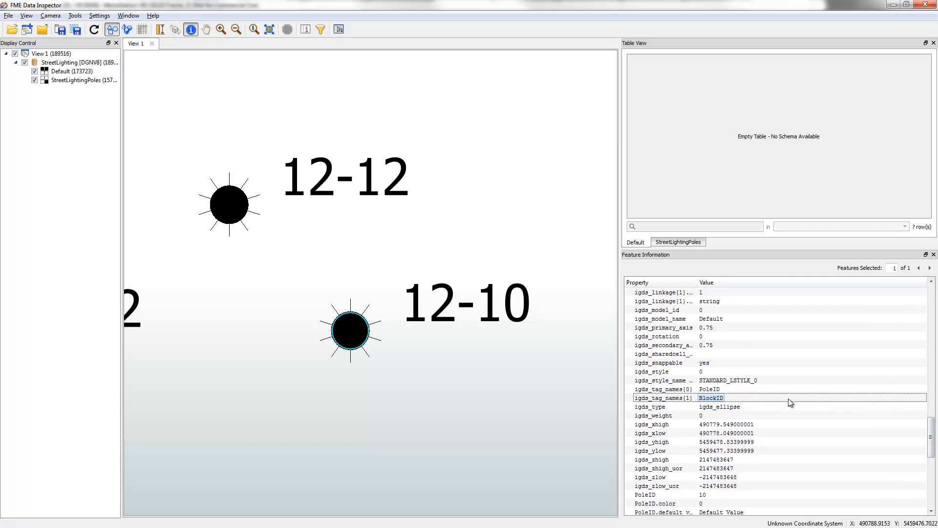
scroll(788, 397, up, 5)
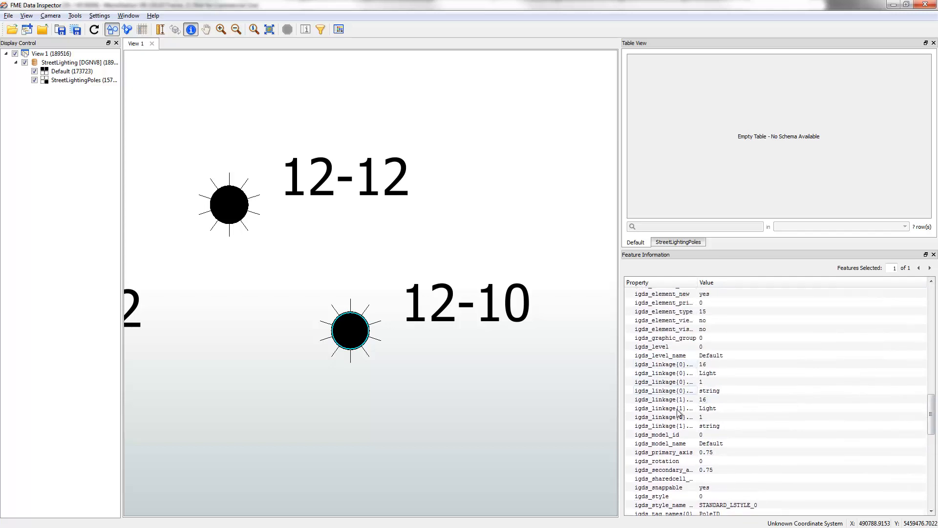
scroll(727, 408, up, 7)
scroll(726, 409, up, 3)
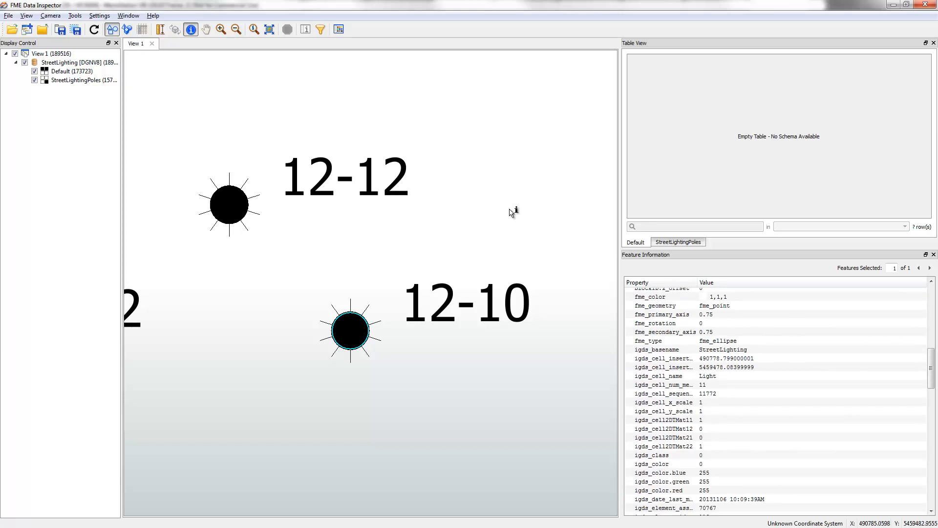
click(894, 6)
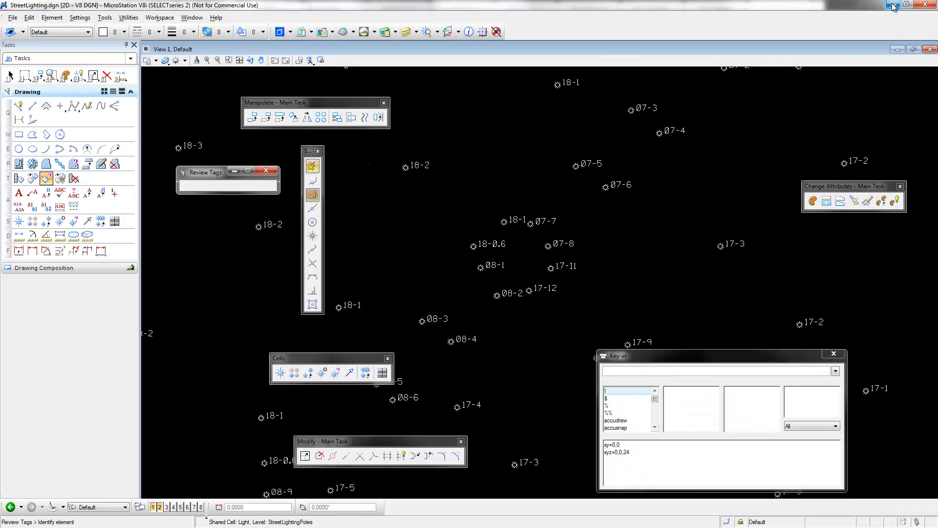
Close StreetLighting.dgn in MicroStation and open deleteme.dgn from the C: drive
click(924, 4)
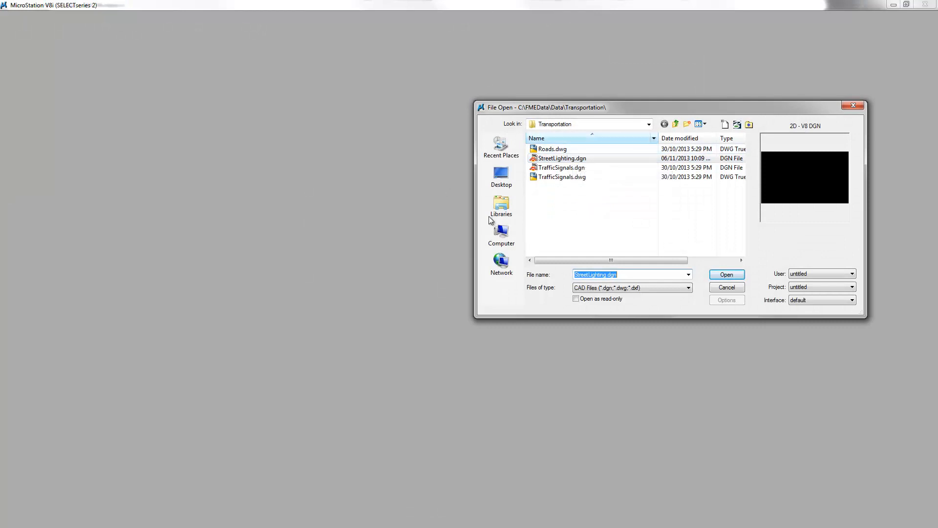
click(501, 237)
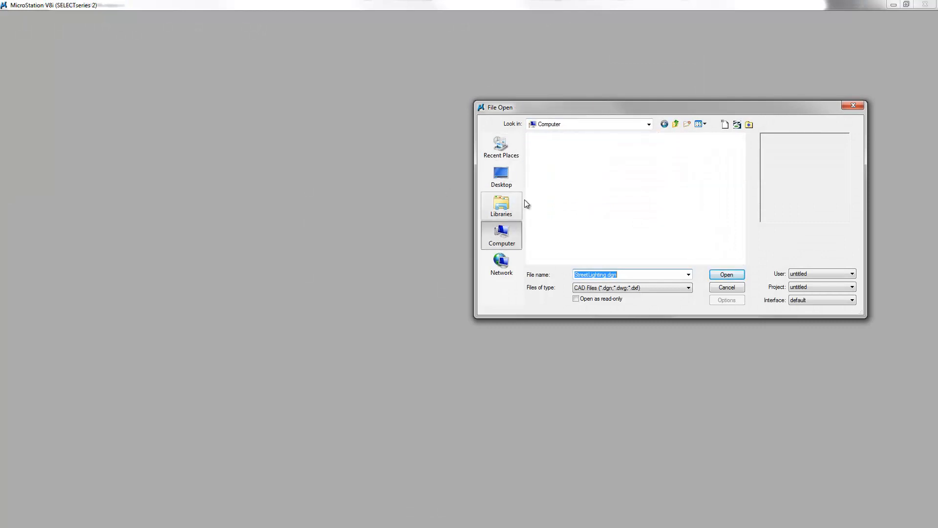
double_click(543, 159)
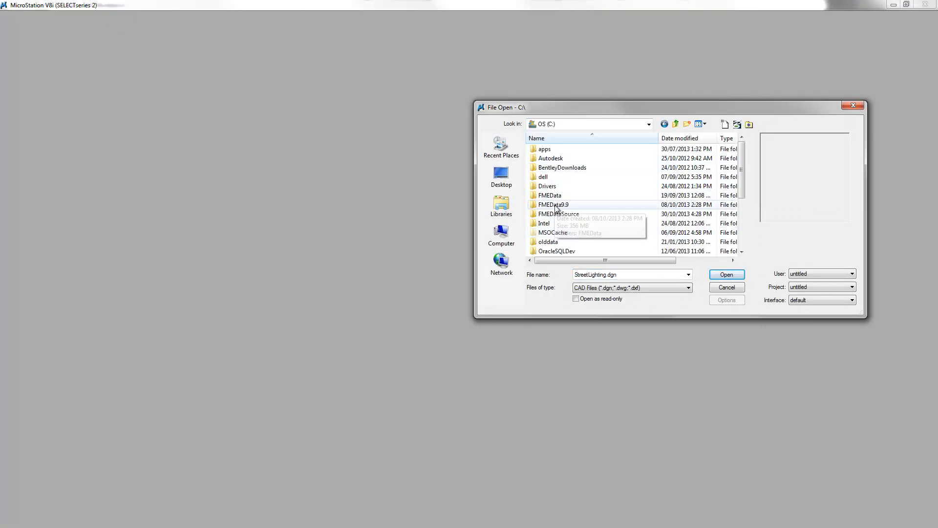
scroll(552, 233, down, 4)
double_click(553, 252)
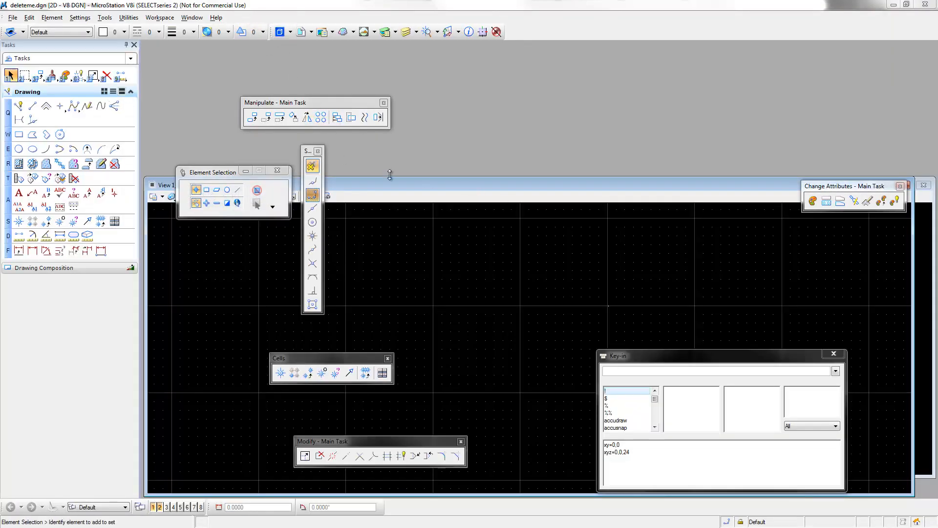
Delete the circle and all the lines radiating around it so View 1 holds no elements
double_click(380, 186)
click(240, 60)
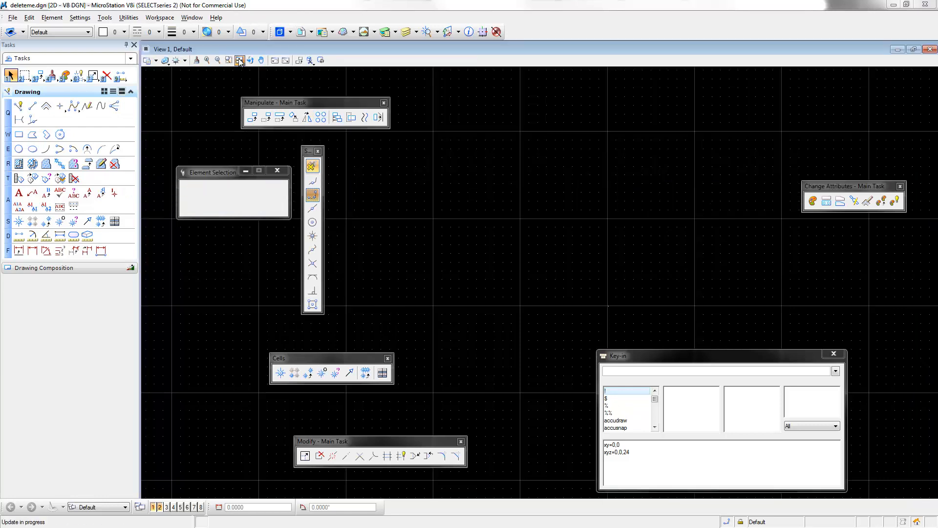
scroll(530, 229, down, 5)
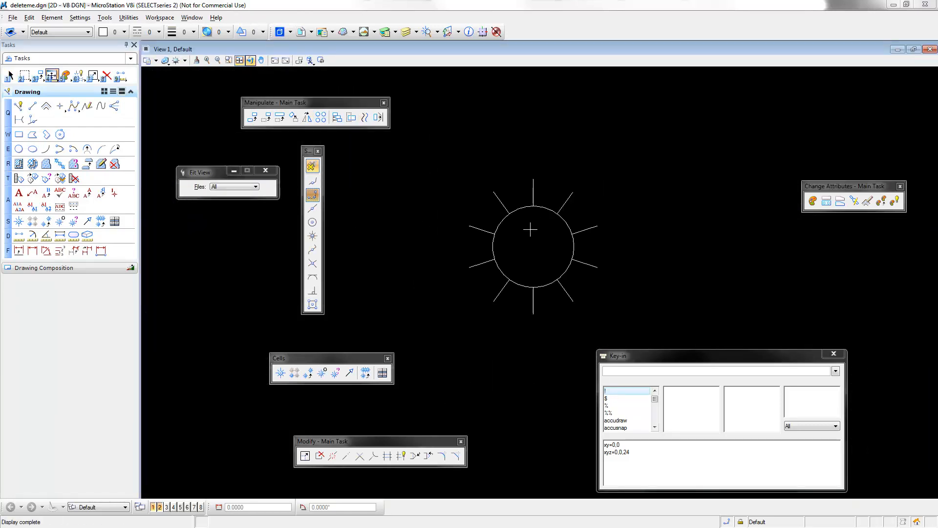
click(106, 75)
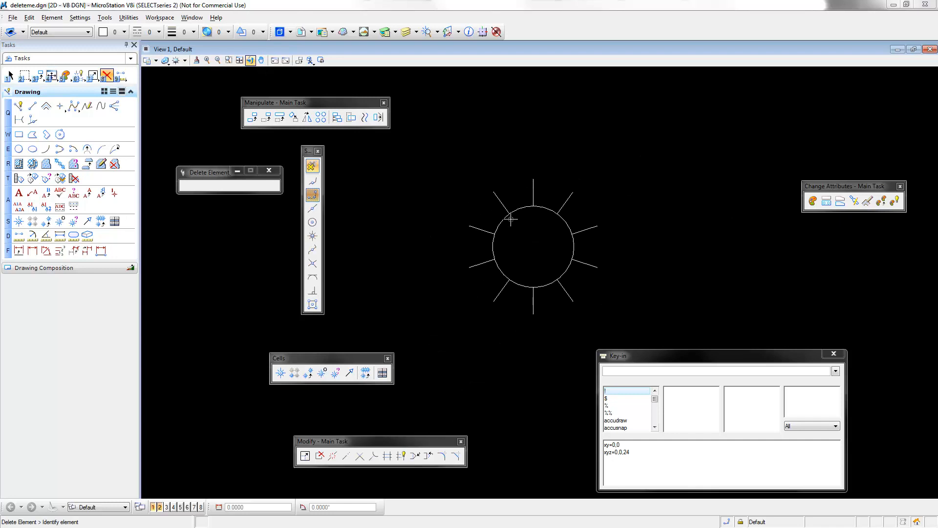
click(508, 213)
click(503, 218)
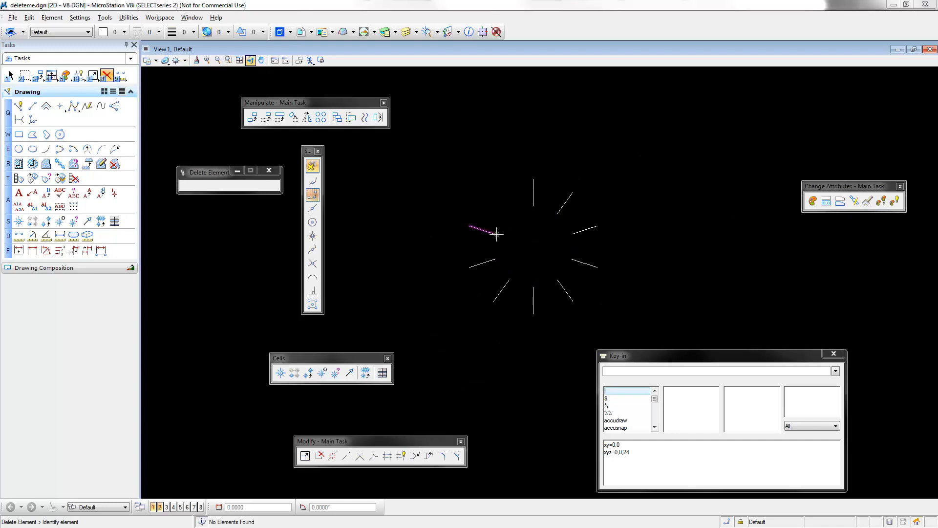
click(494, 259)
click(488, 232)
click(534, 192)
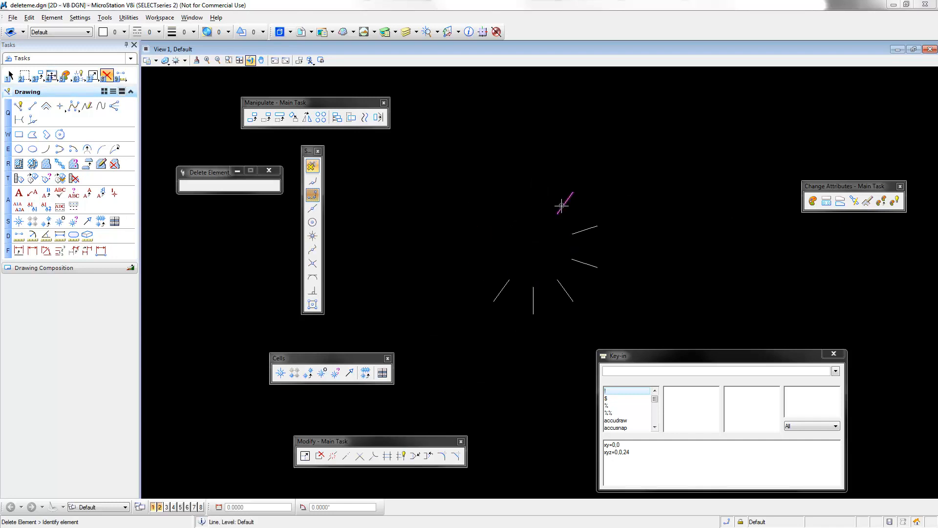
click(563, 204)
click(578, 231)
click(578, 263)
click(563, 287)
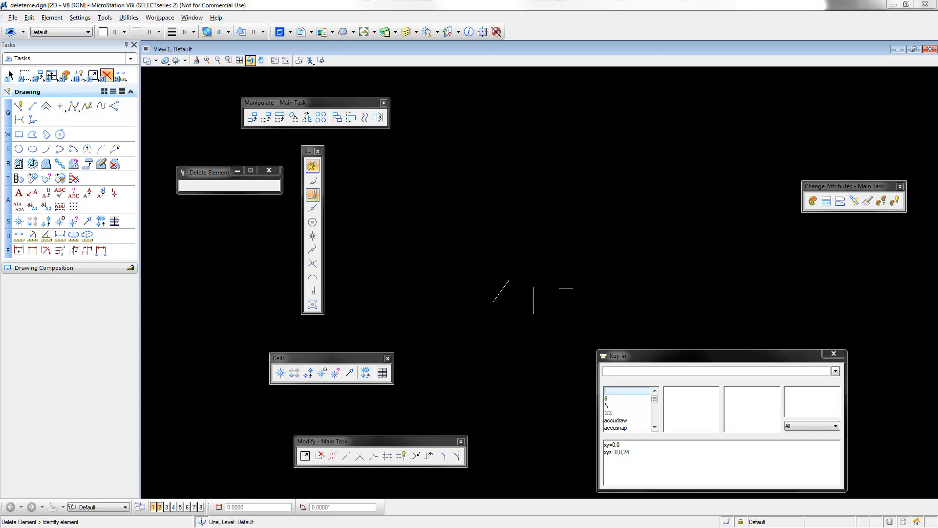
click(532, 301)
click(499, 290)
Attach the cell library MicroStationCellLibrary.cel from C:\FMEDataSource\Resources
click(106, 20)
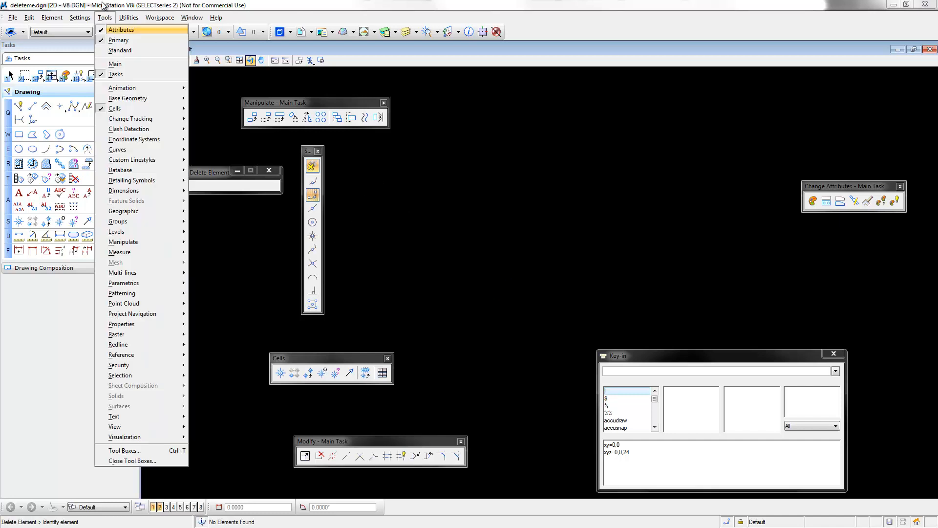
mouse_move(81, 17)
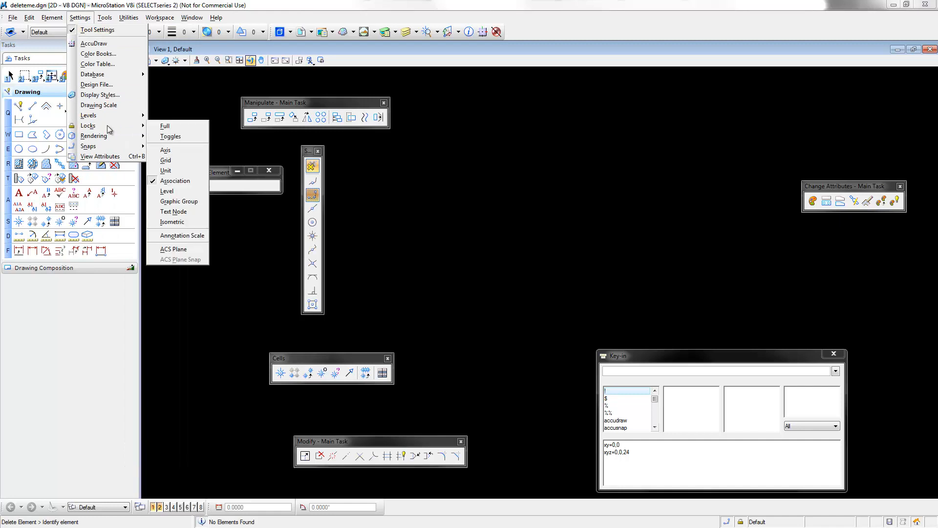
mouse_move(123, 15)
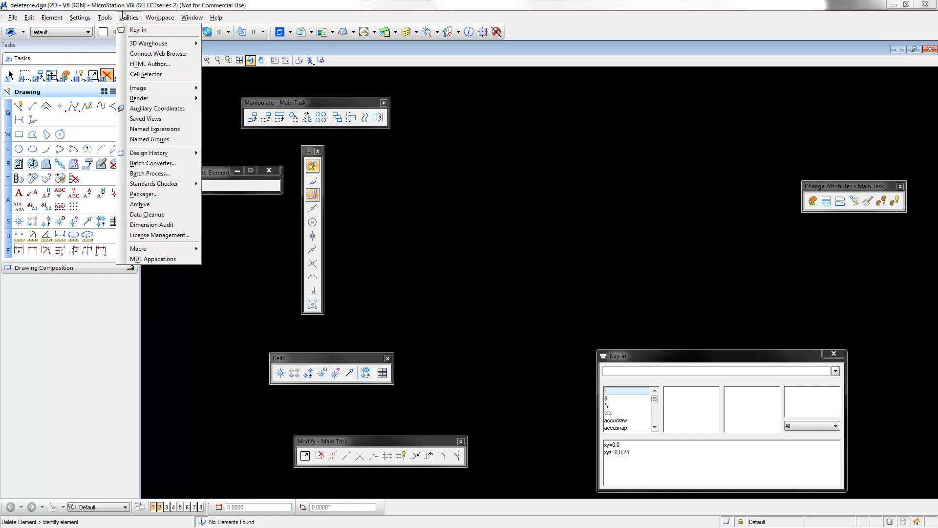
mouse_move(49, 19)
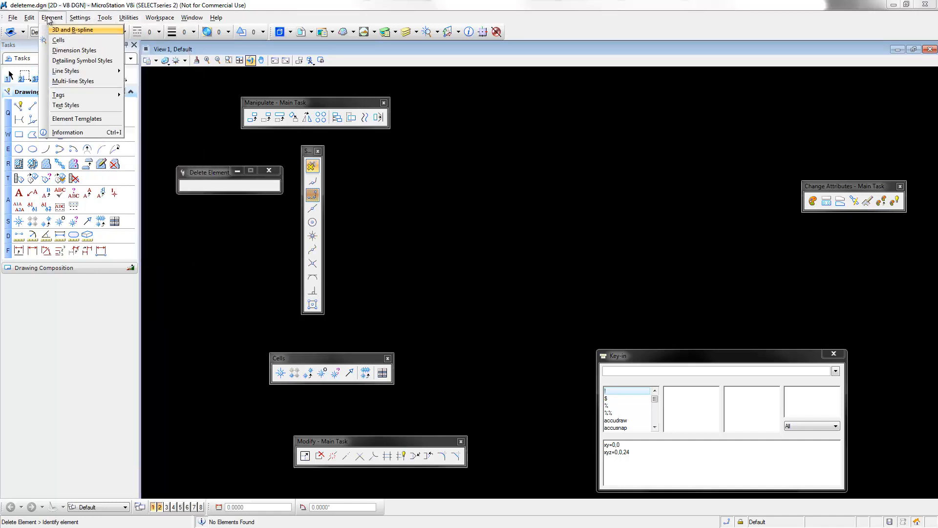
click(59, 40)
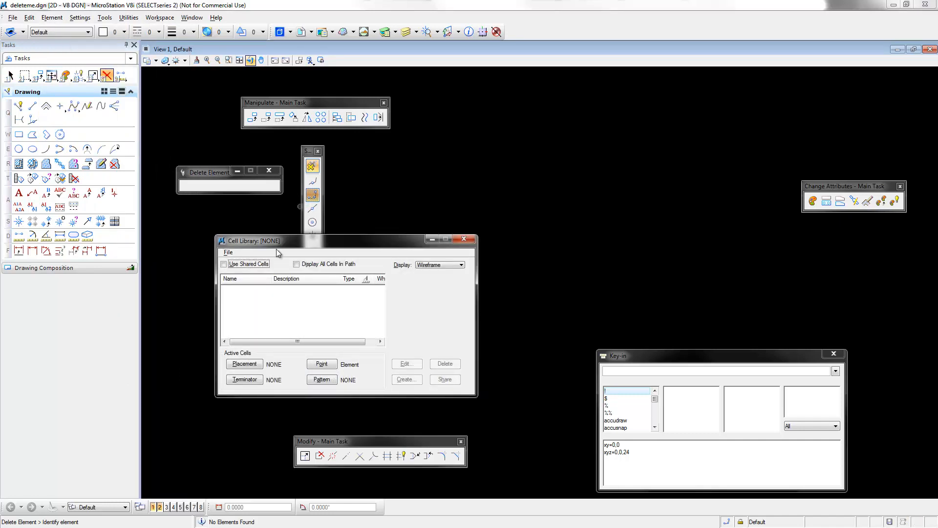
click(228, 252)
click(238, 276)
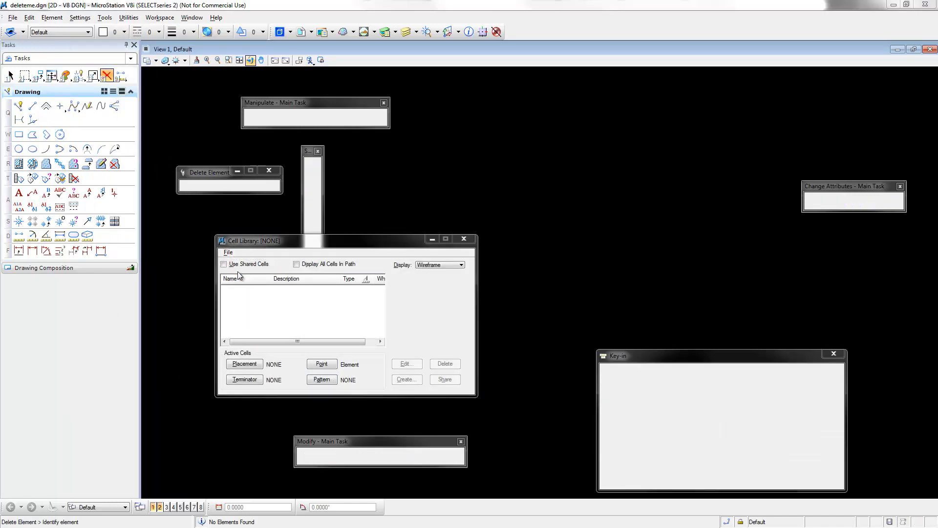
double_click(561, 149)
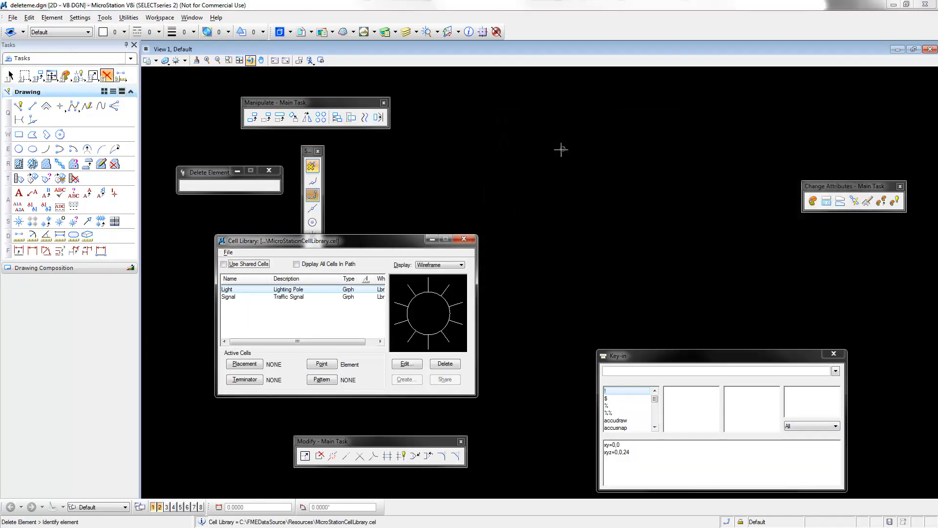
Make Light the active placement cell and place one instance in the empty area beside the Cell Library dialog
click(245, 364)
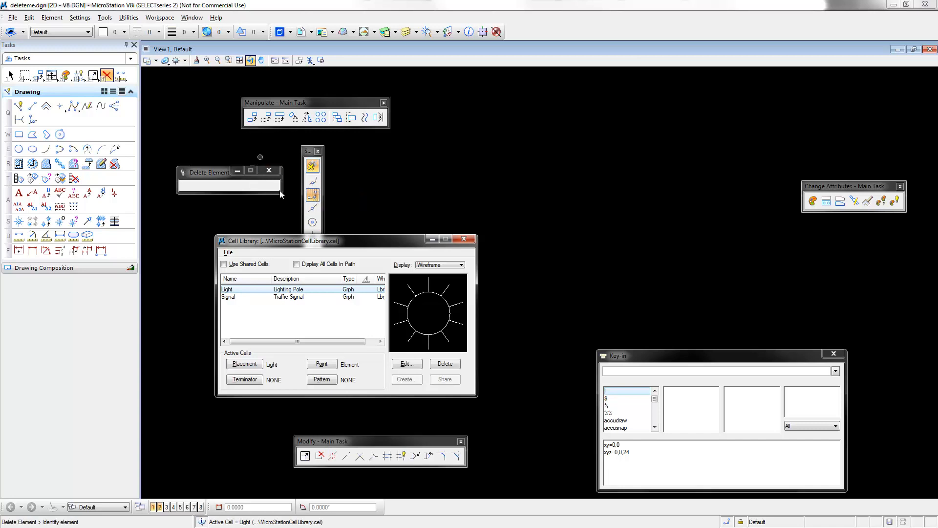
drag(304, 242, 424, 205)
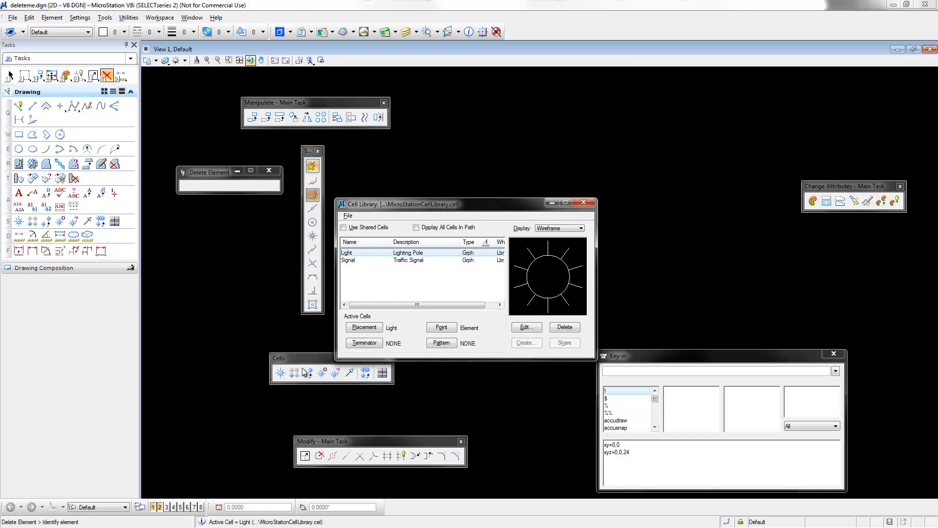
click(280, 373)
click(681, 229)
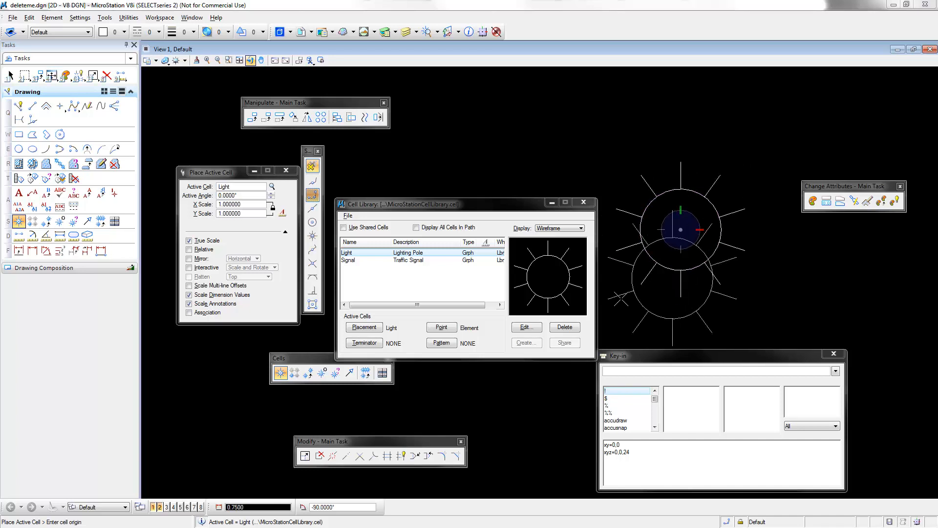
key(Escape)
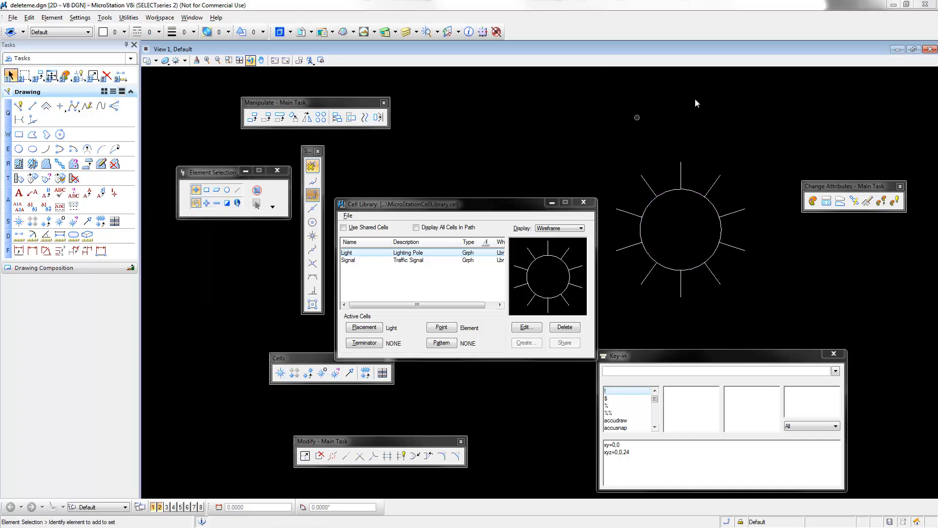
Switch to FME Workbench and open the workspace CellsToBlocks.fmw from Documents\Presentations\CAD-GIS2012
click(892, 5)
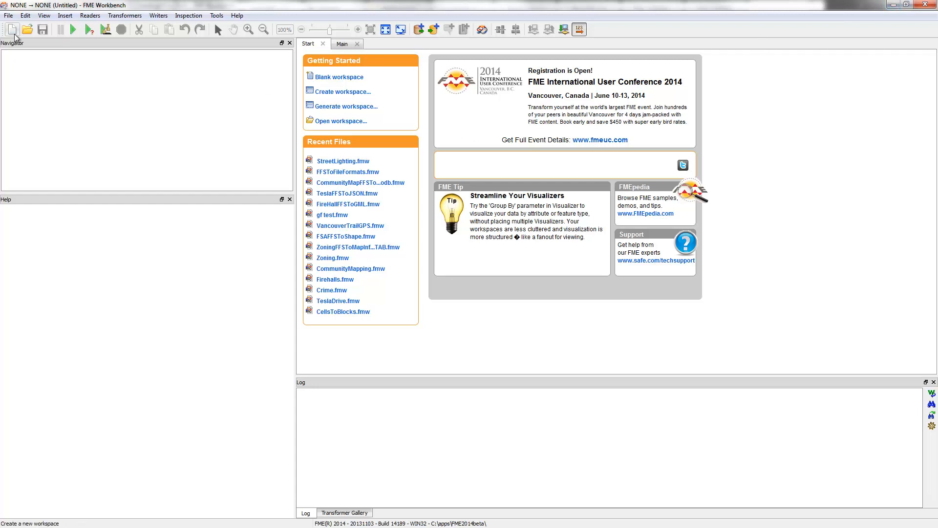
click(27, 30)
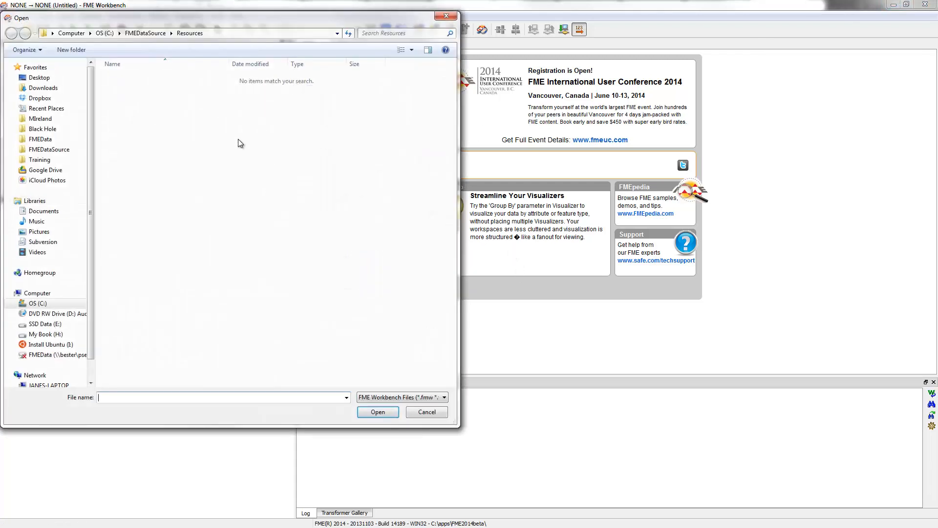
click(44, 211)
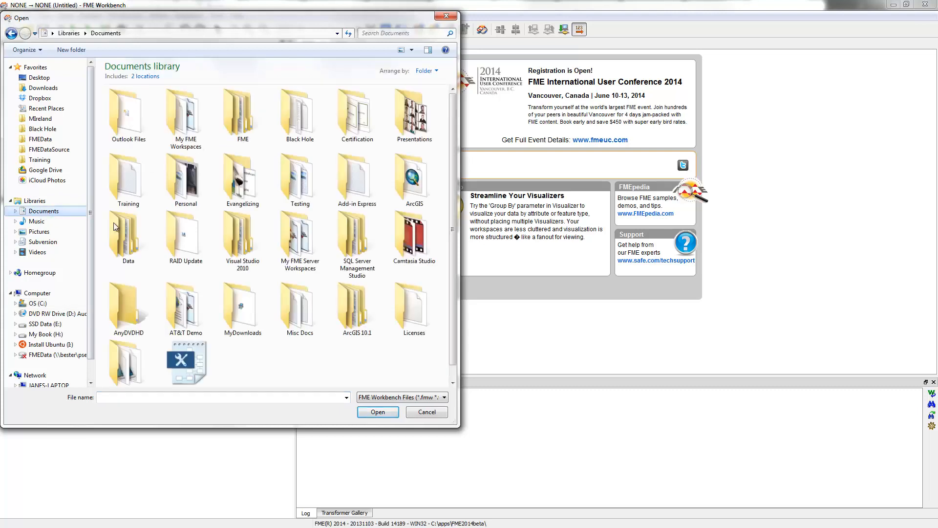
double_click(406, 105)
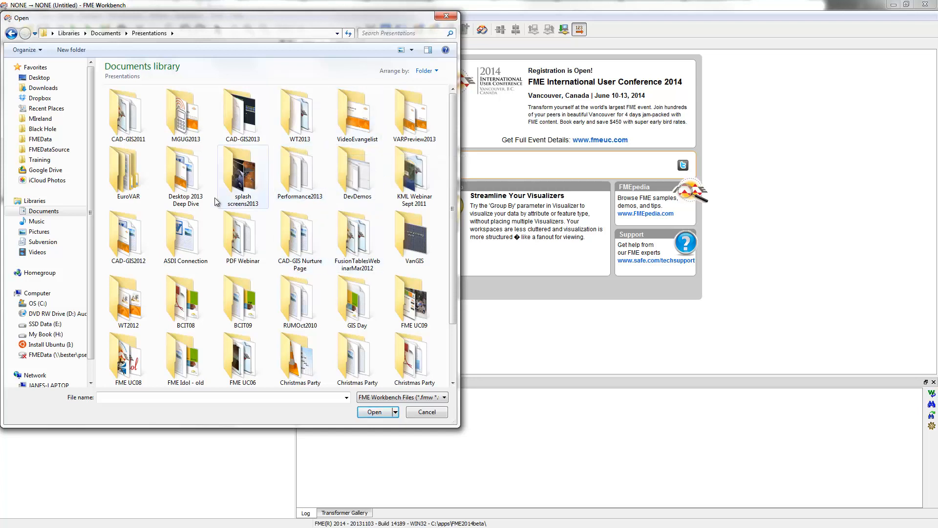
double_click(128, 243)
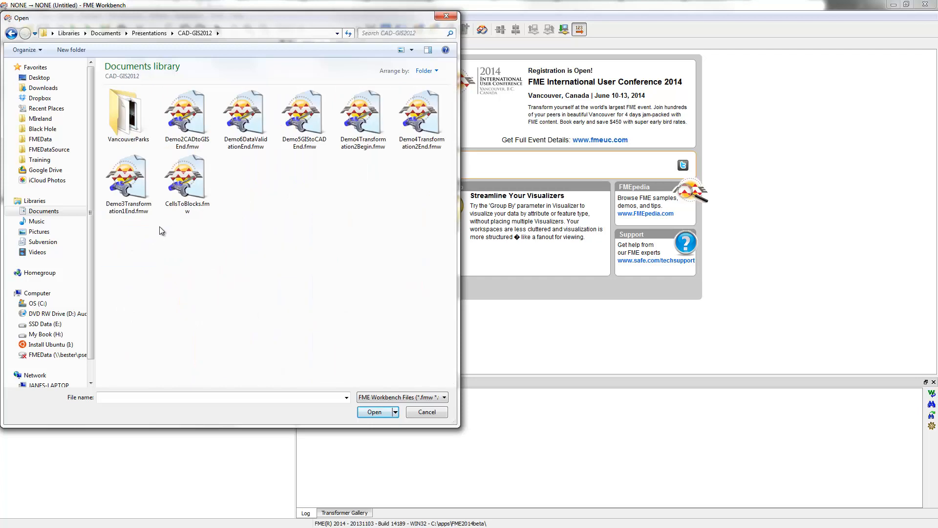
double_click(193, 177)
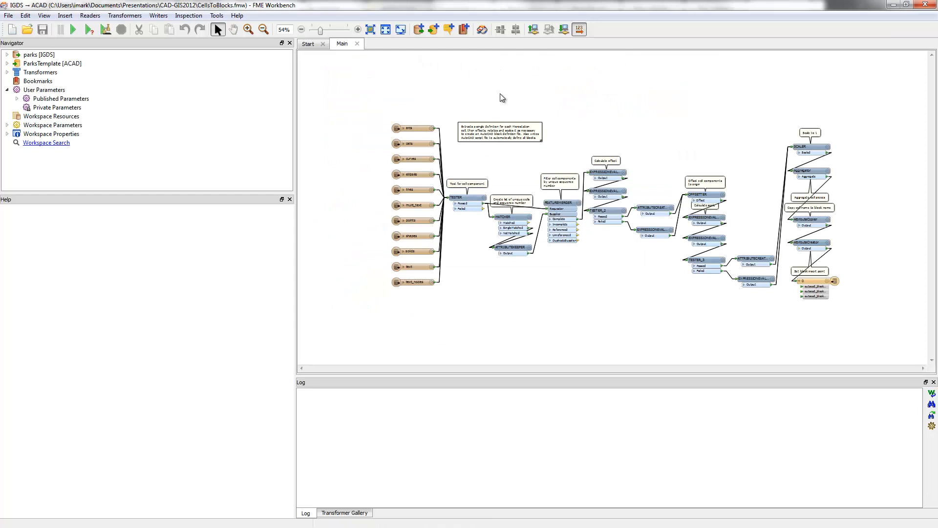
click(494, 131)
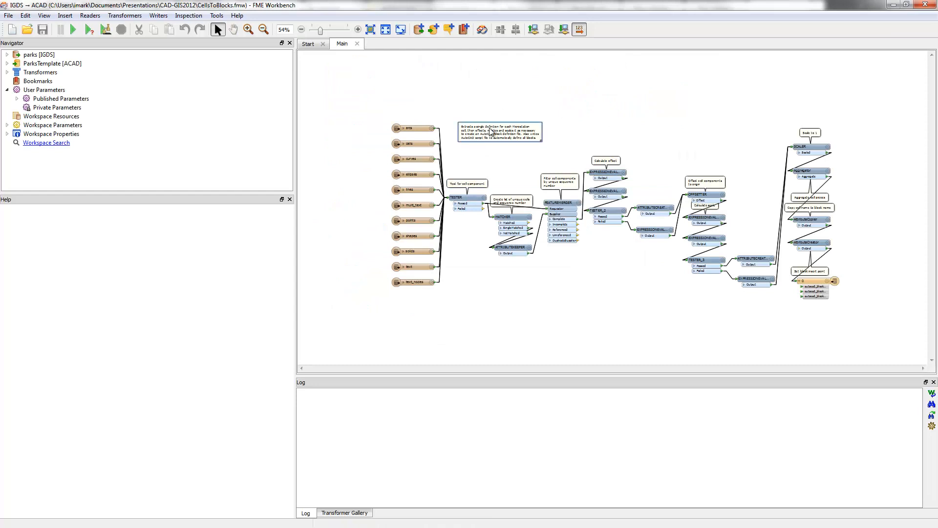
click(399, 88)
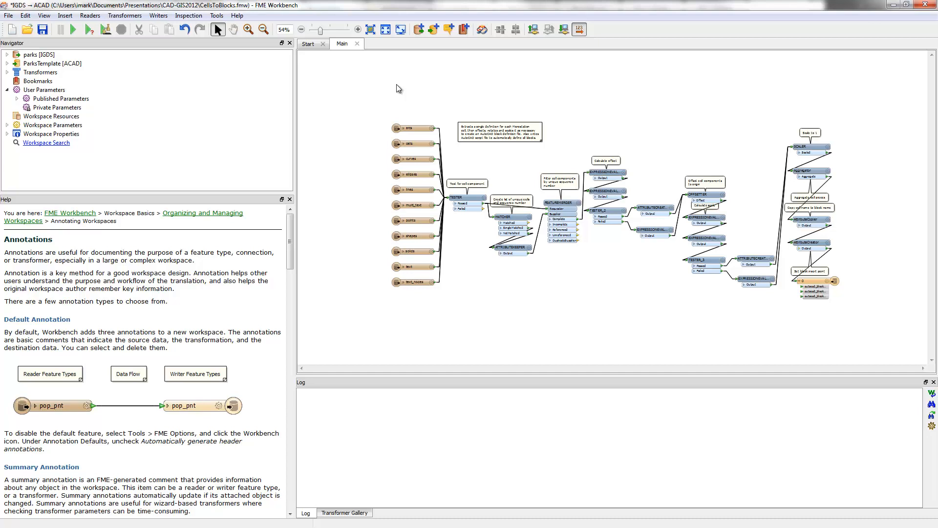
Set the parks reader's source dataset to C:\deleteme.dgn
double_click(47, 56)
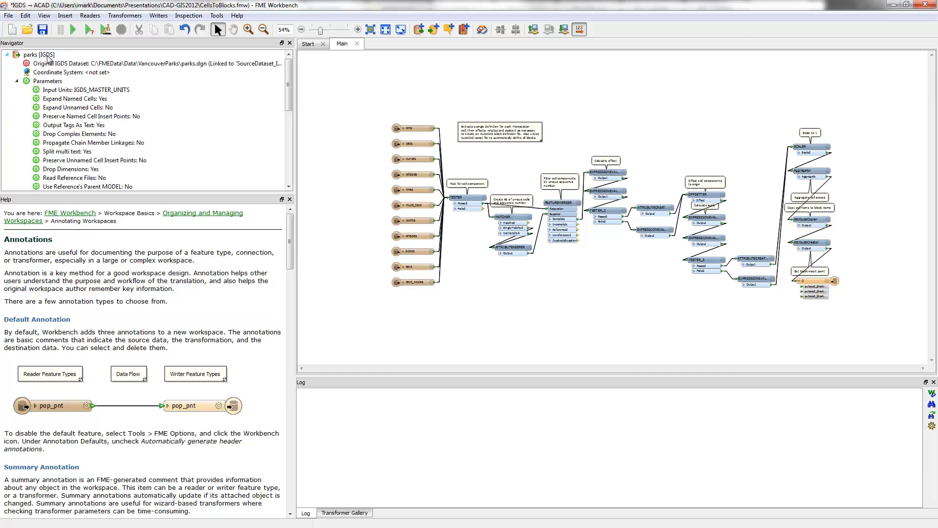
double_click(130, 64)
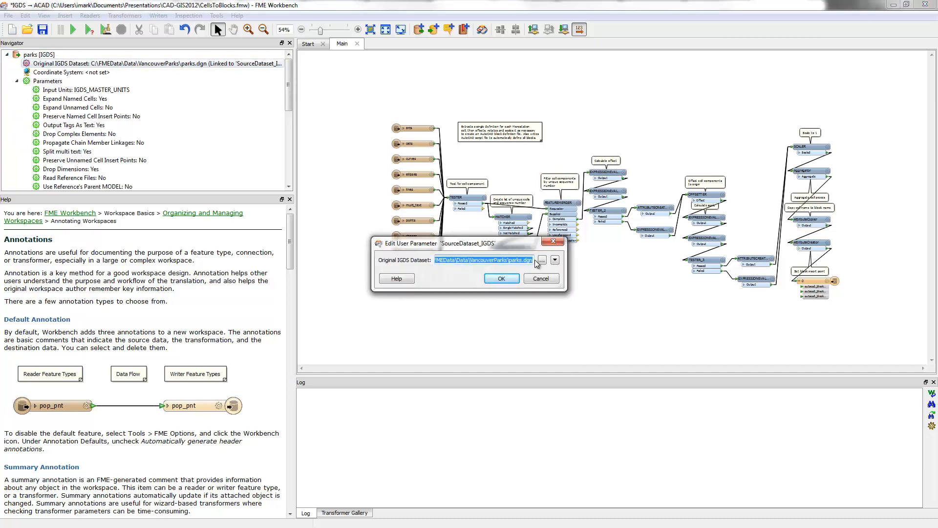
click(539, 261)
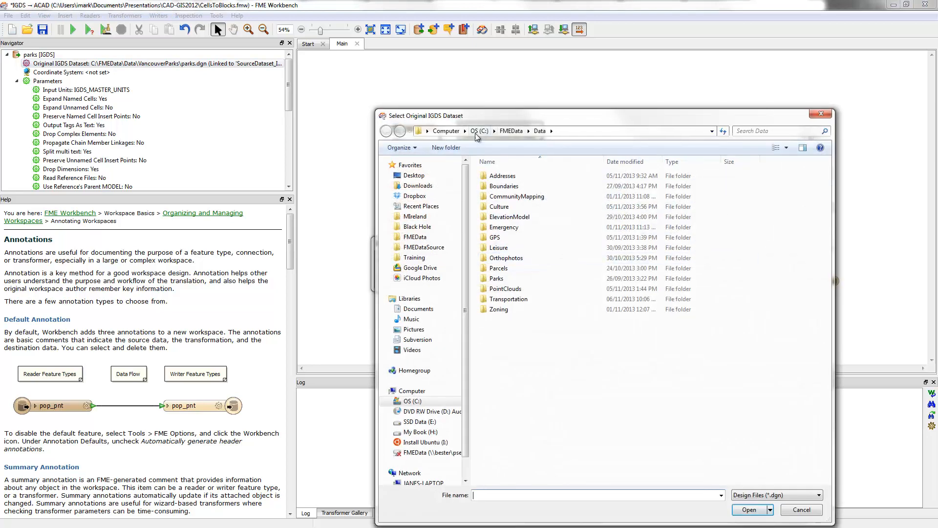
click(478, 131)
double_click(502, 394)
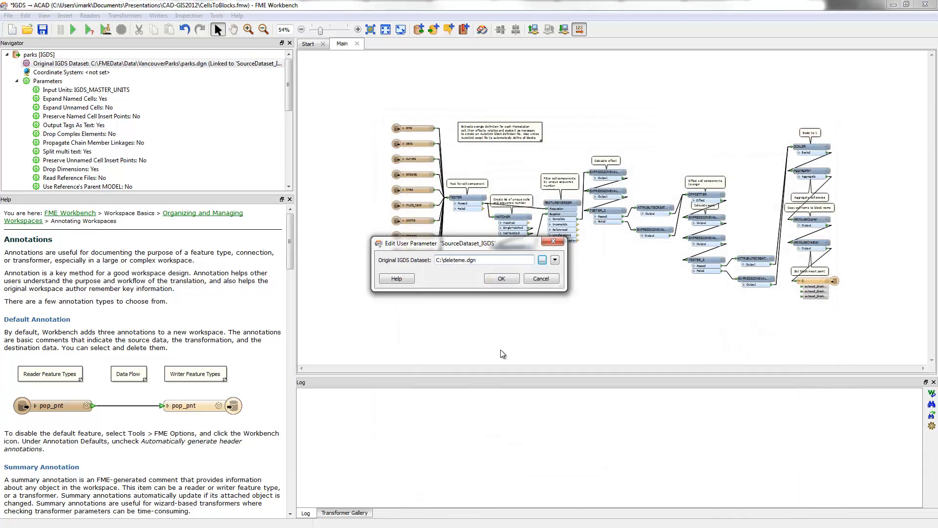
click(503, 279)
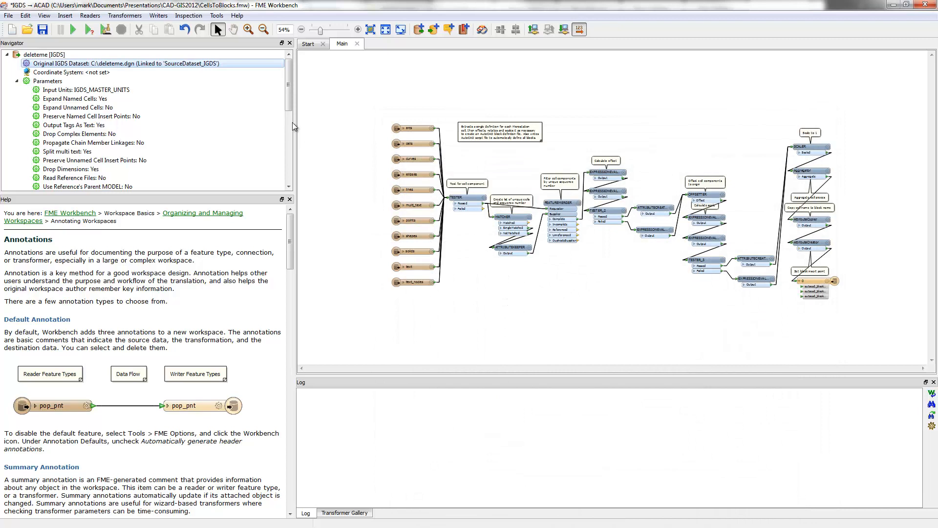
click(6, 55)
Set the ParksTemplate writer's destination file to AutoCADBlockLibrary2.dwg in C:\FMEDataSource\Resources
click(6, 64)
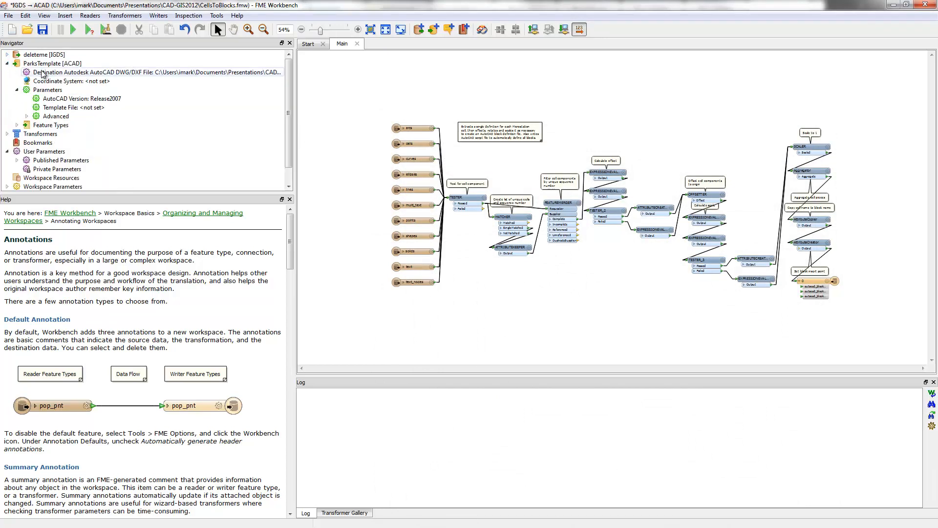
click(127, 73)
double_click(127, 73)
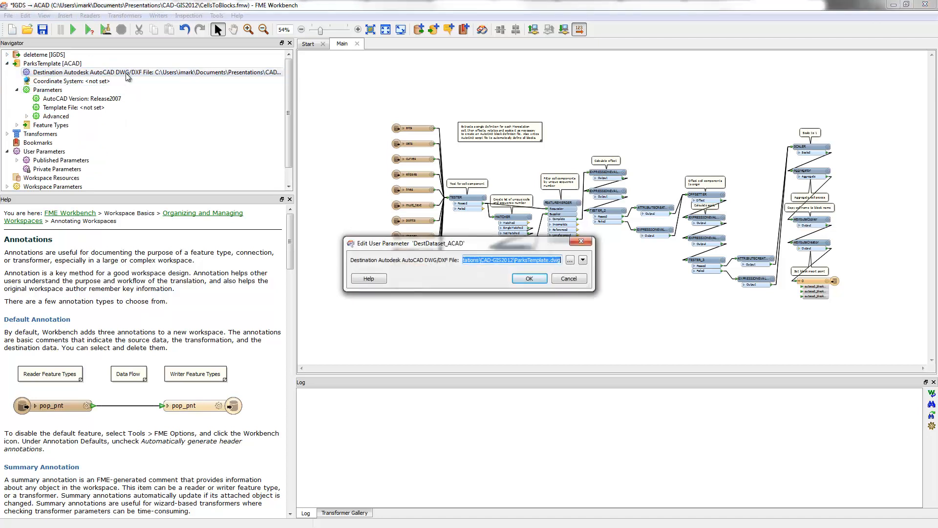
click(571, 260)
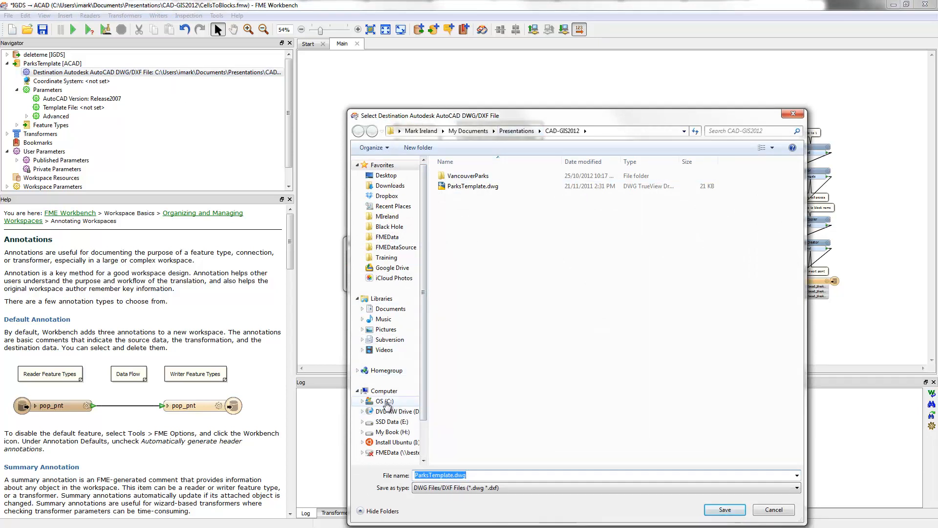
click(384, 401)
click(396, 247)
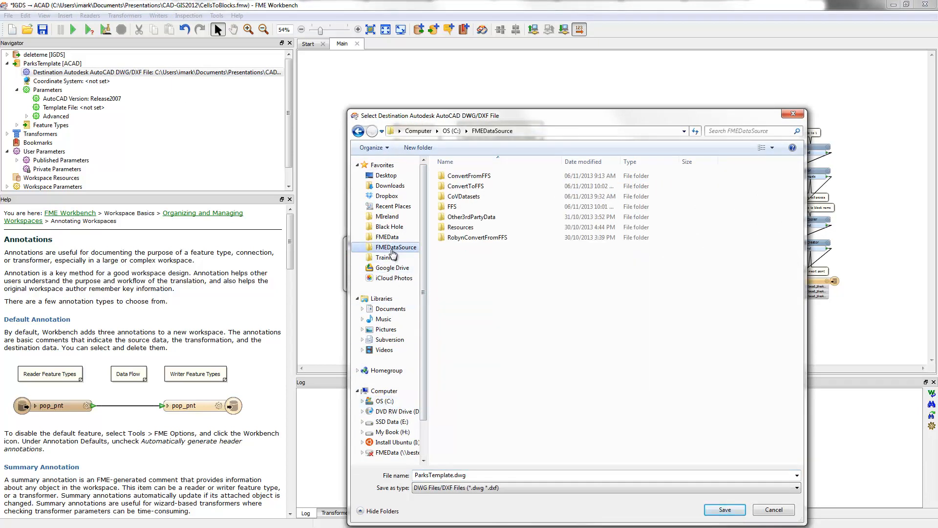
double_click(462, 228)
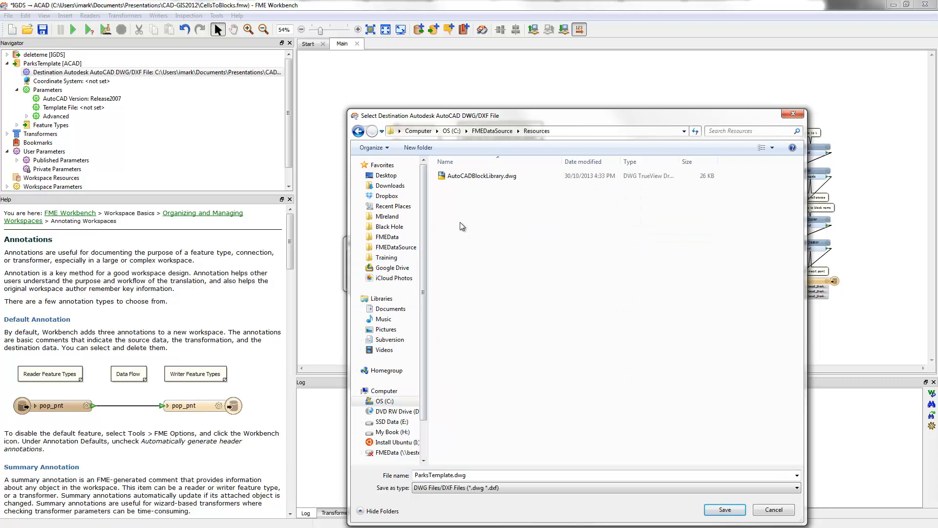
click(487, 180)
click(473, 476)
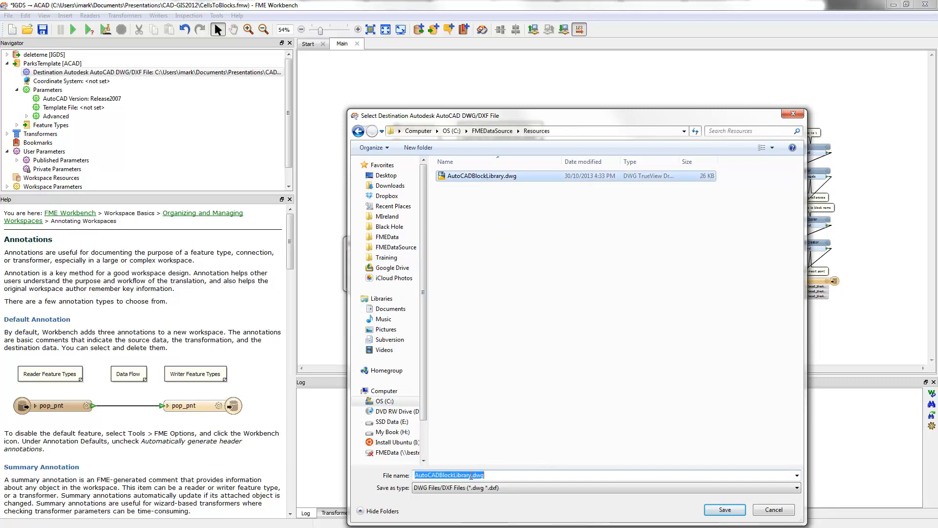
click(472, 475)
text(2)
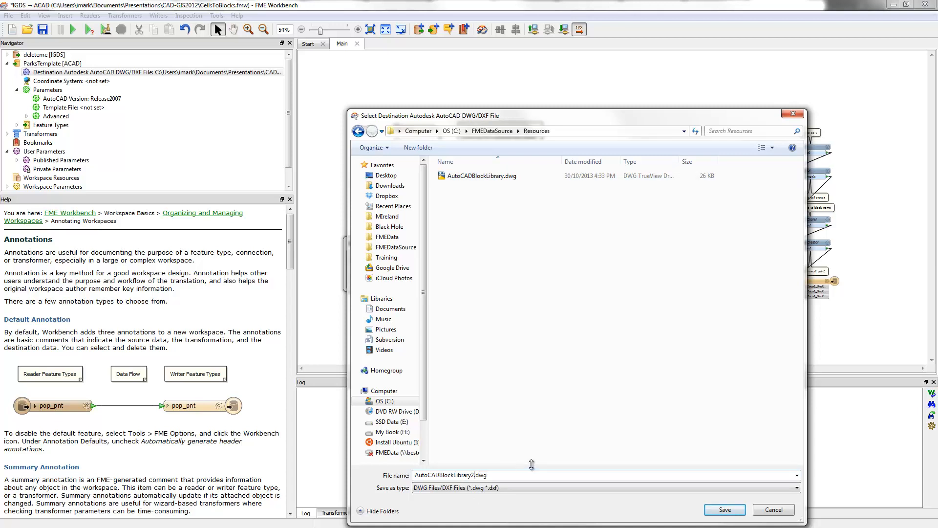
click(724, 510)
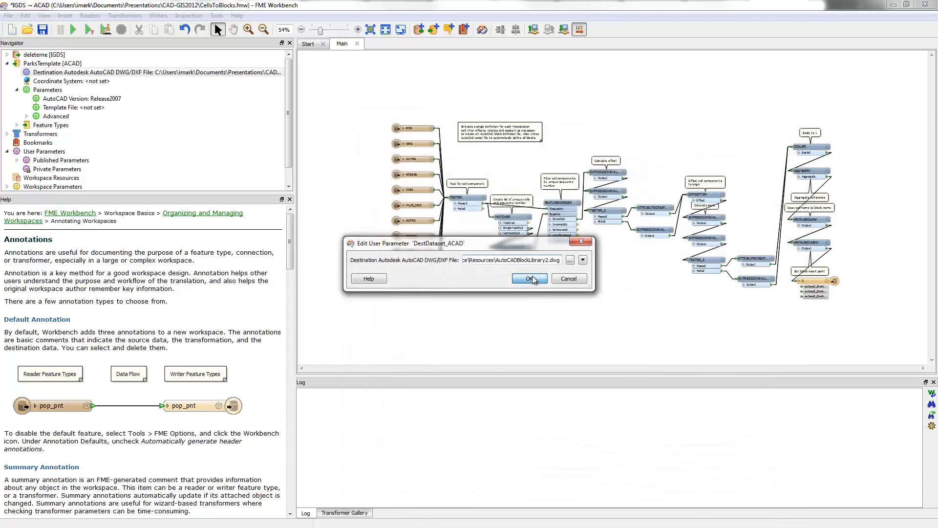
click(530, 279)
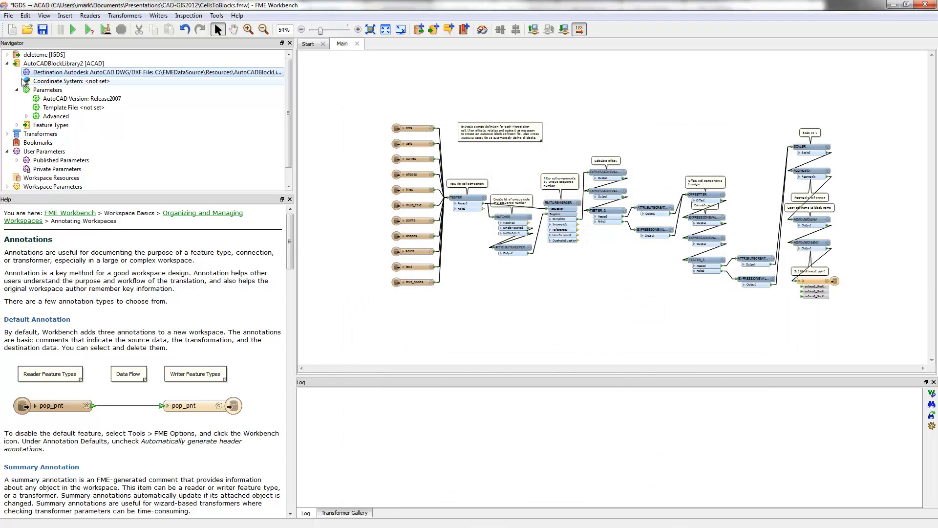
click(7, 64)
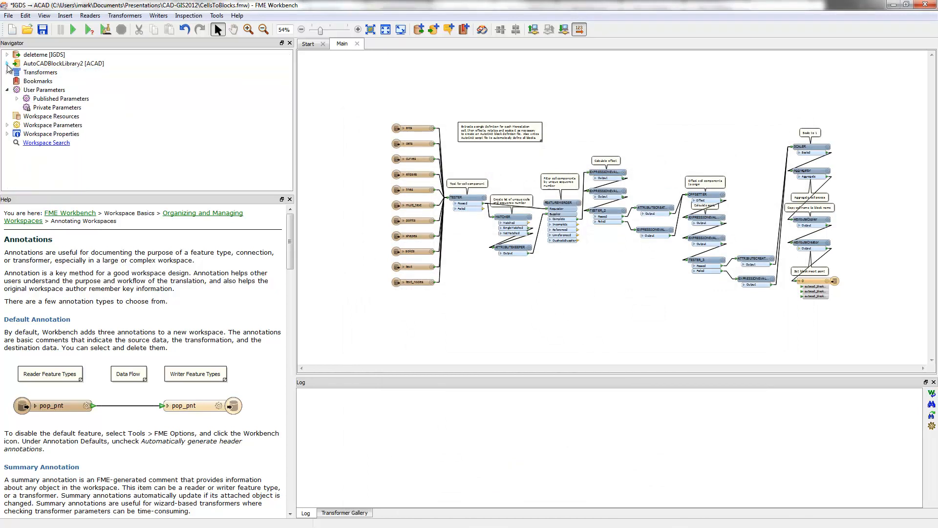
Run the translation to convert the cell into an AutoCAD block, and shift the writer feature type on the canvas
click(74, 29)
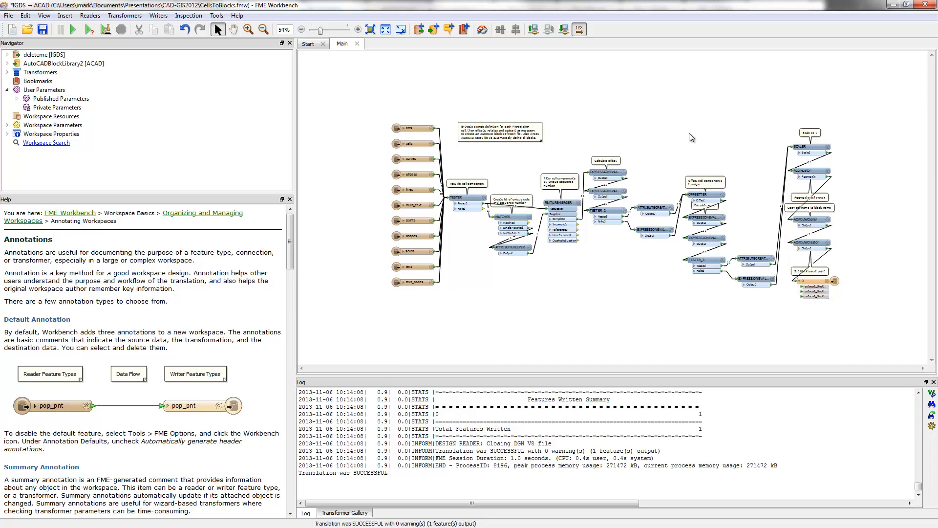
click(811, 282)
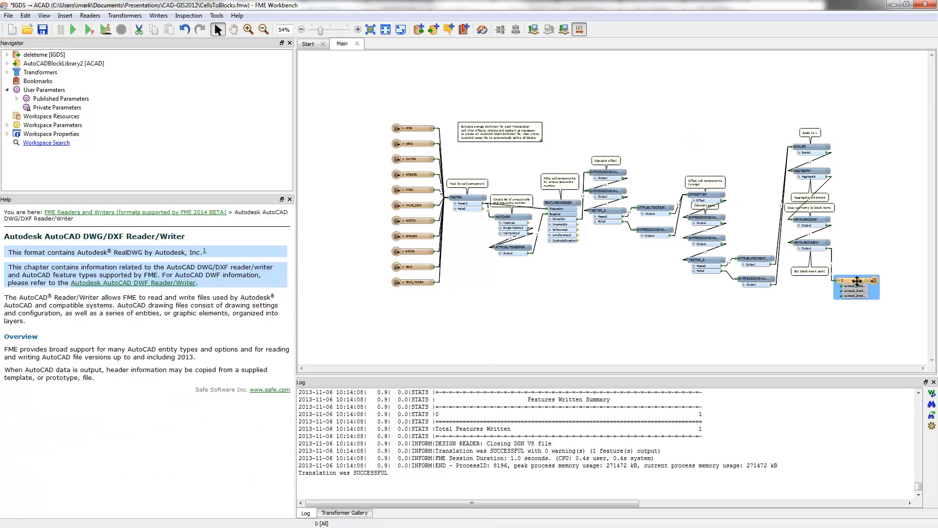
drag(803, 280, 801, 281)
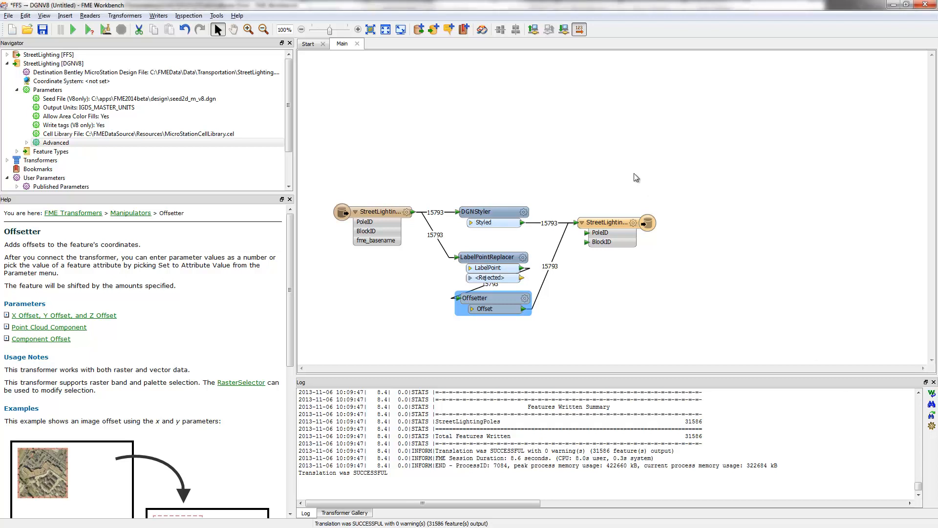
Switch to the untitled street lighting workspace and start a new writer with the Autodesk AutoCAD DWG/DXF format
click(470, 97)
click(153, 16)
click(170, 28)
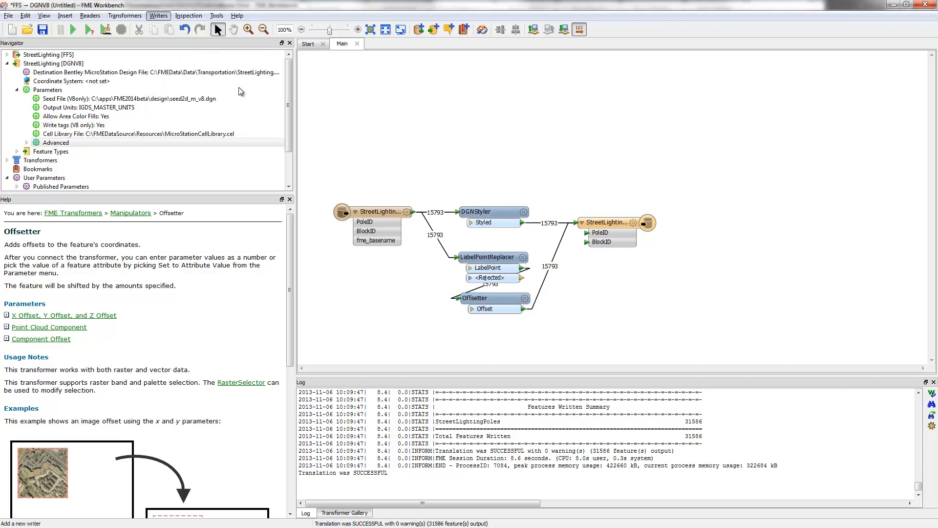
text(dwg)
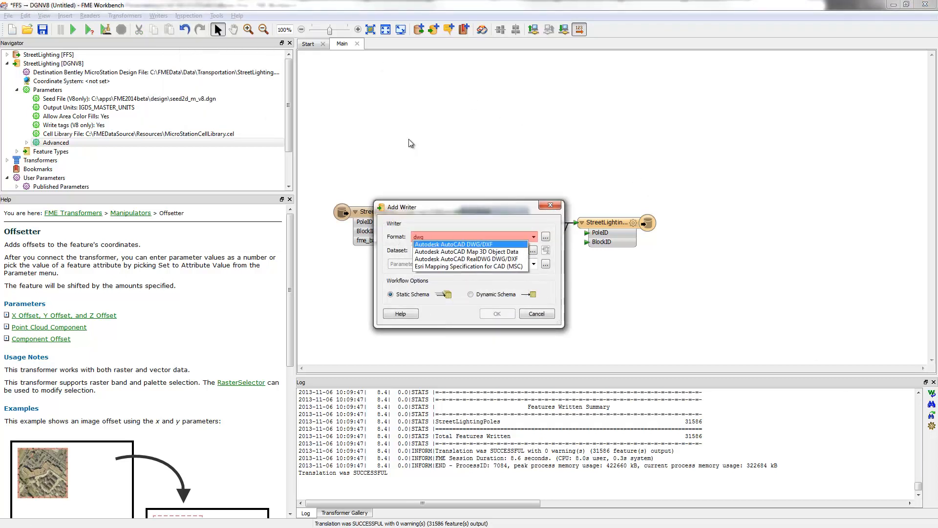
key(Tab)
key(Tab)
Set the new DWG writer's dataset to StreetLighting.dwg in C:\FMEData\Data\Transportation
key(space)
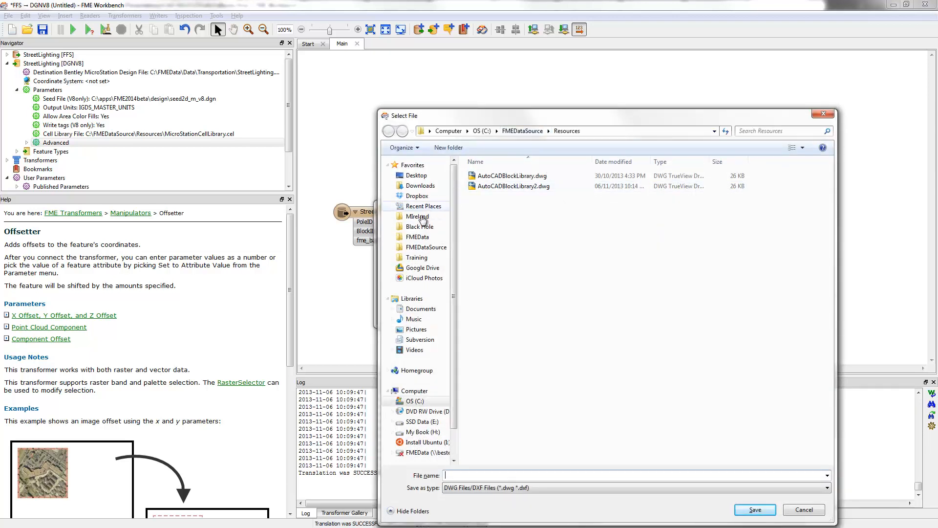
click(419, 238)
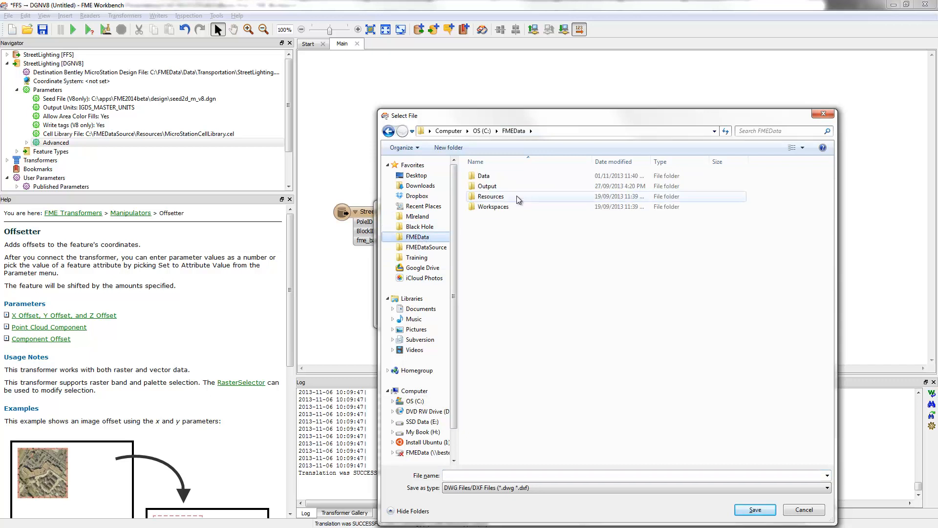
double_click(485, 177)
click(498, 300)
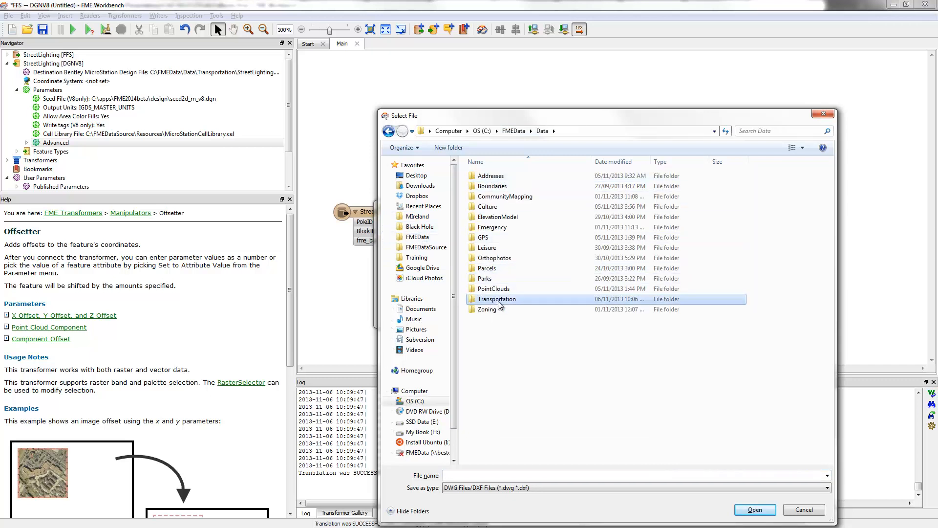
double_click(498, 303)
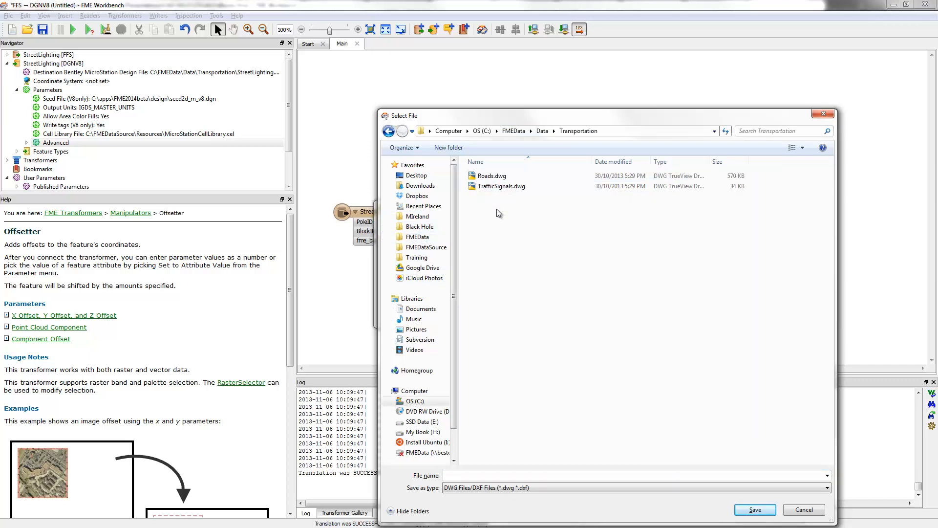
click(499, 474)
text(S)
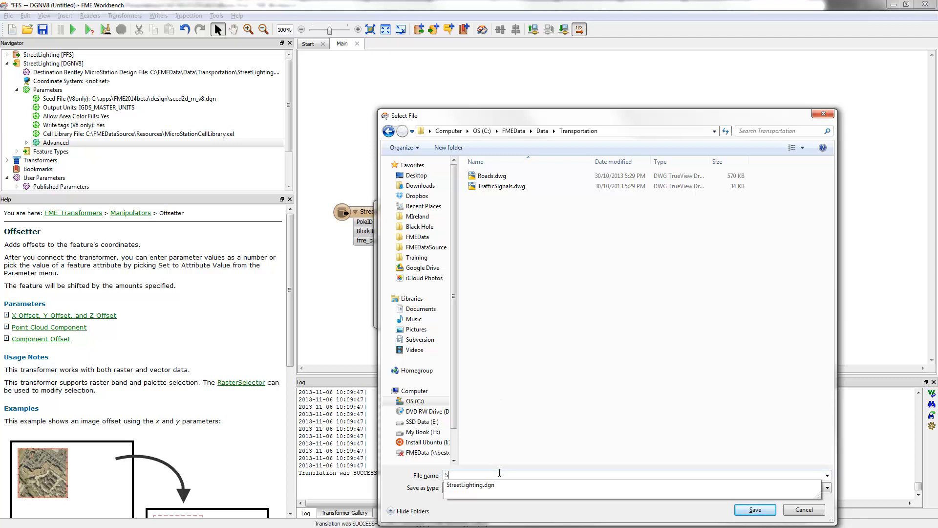
text(treetLighting.dgn)
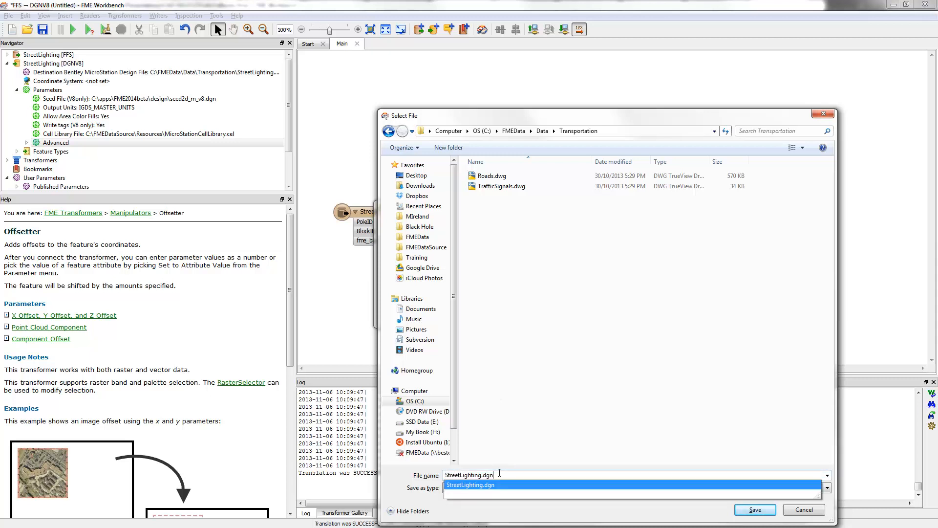
key(Tab)
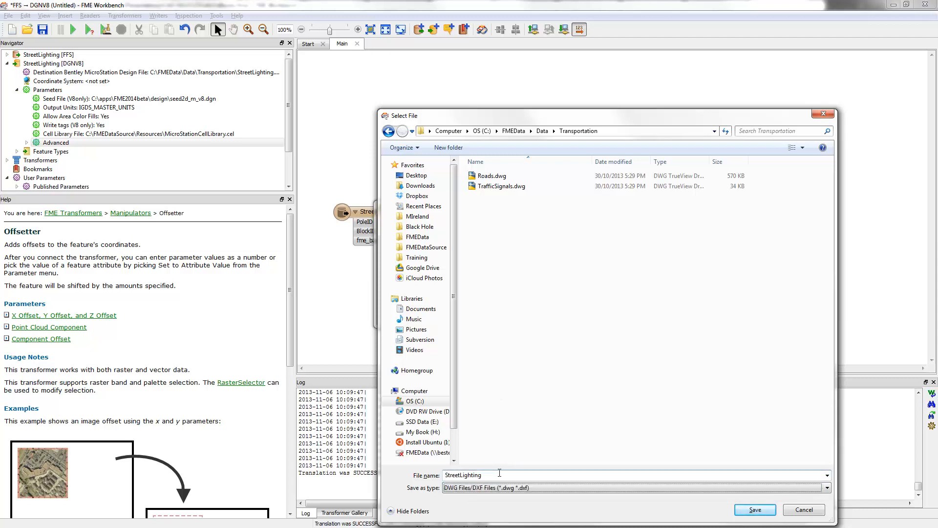
click(753, 509)
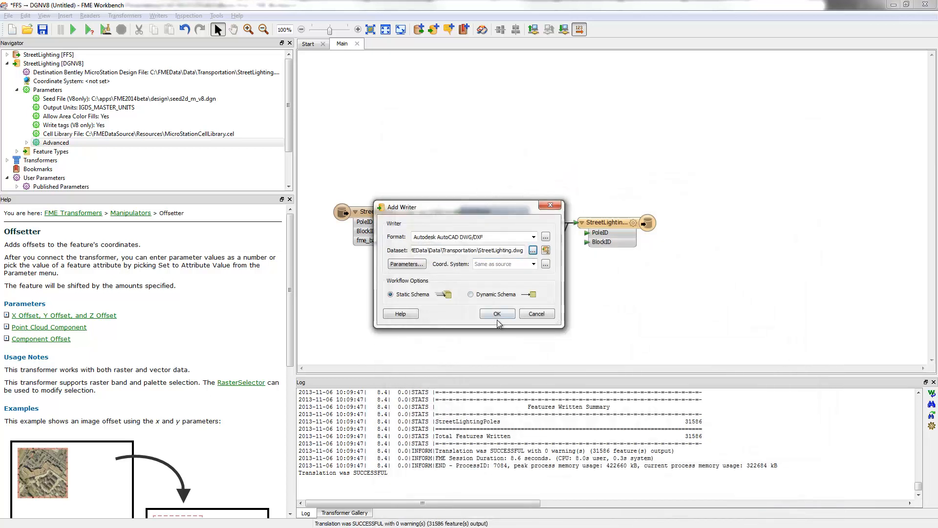
Set the writer's template file to AutoCADBlockLibrary2.dwg in C:\FMEDataSource\Resources, and add the writer without a new feature type
click(399, 267)
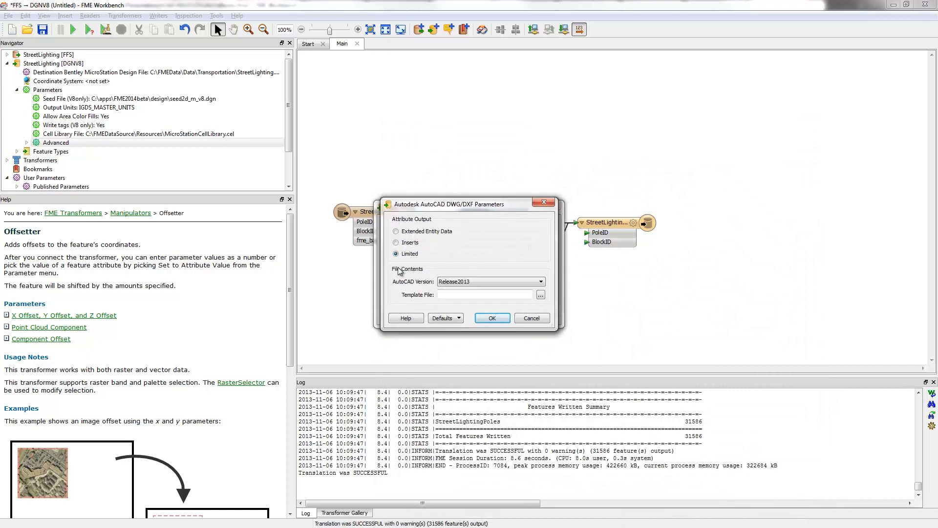
click(541, 295)
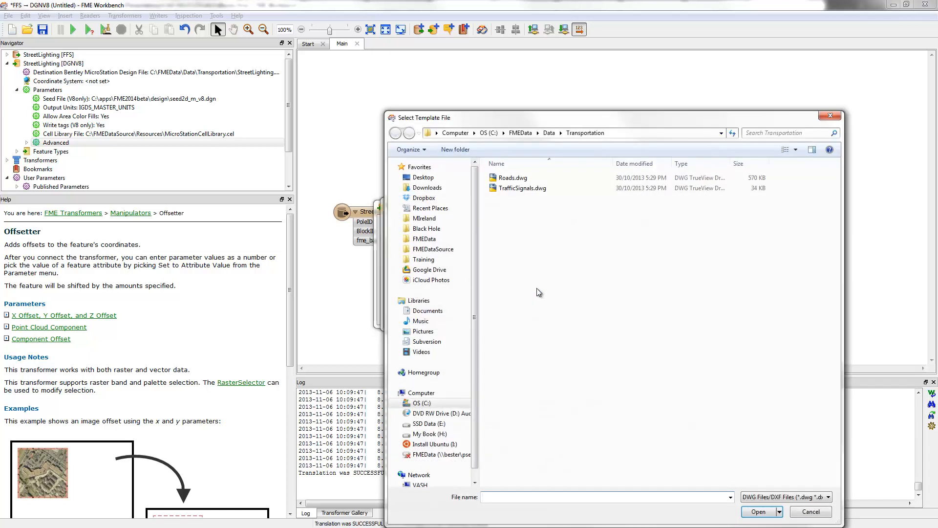
click(432, 247)
double_click(507, 228)
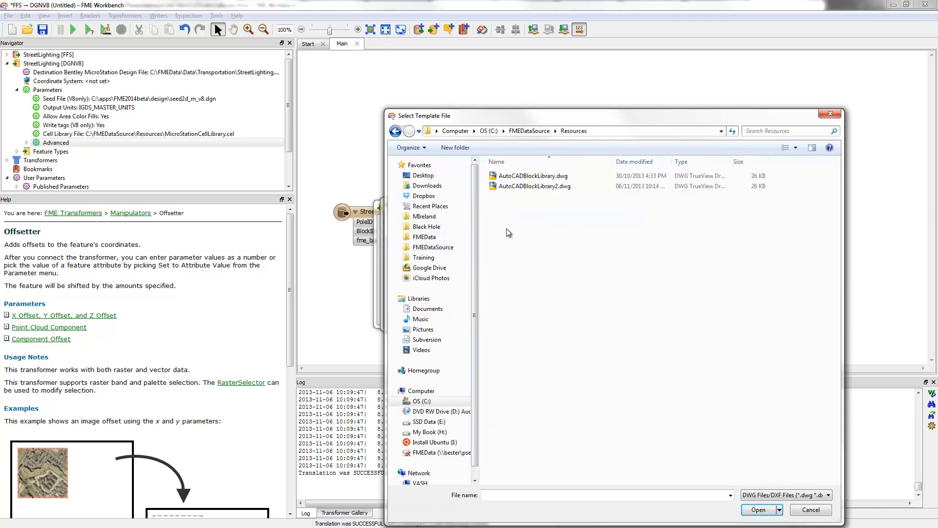
double_click(527, 186)
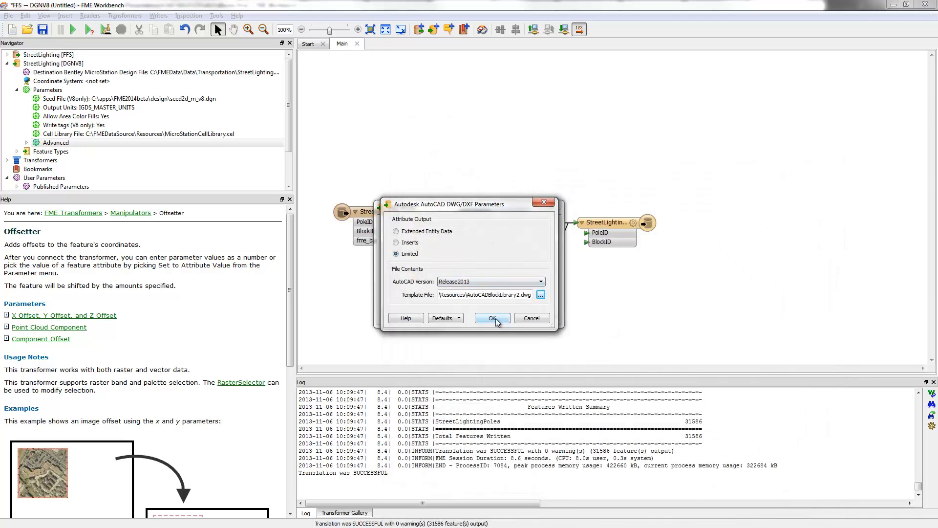
click(433, 233)
click(493, 318)
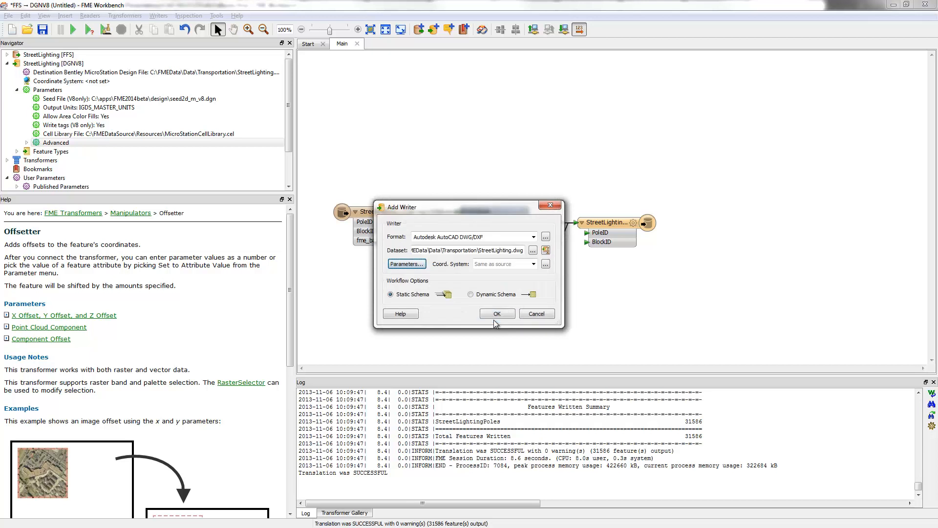
click(496, 314)
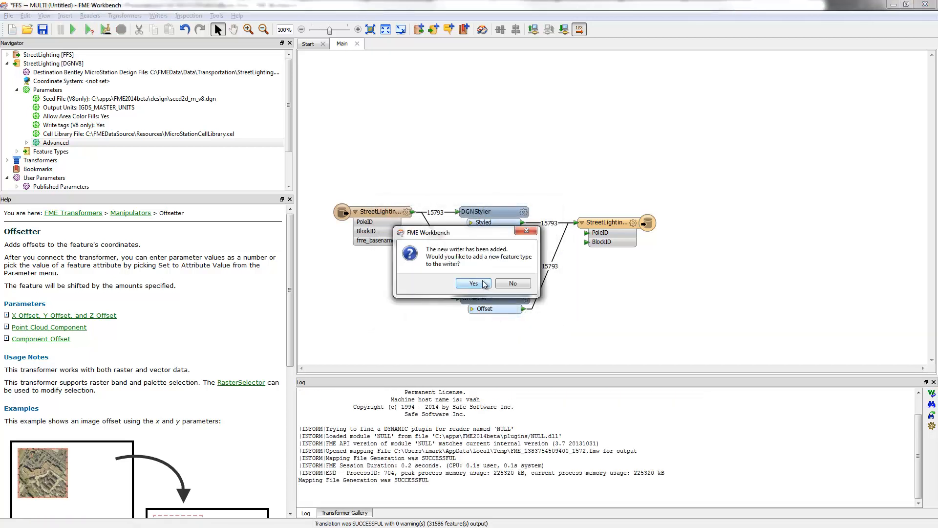
click(511, 284)
Duplicate the StreetLightingPoles writer feature type above the original and assign the copy to the StreetLighting [ACAD] writer
key(ctrl+d)
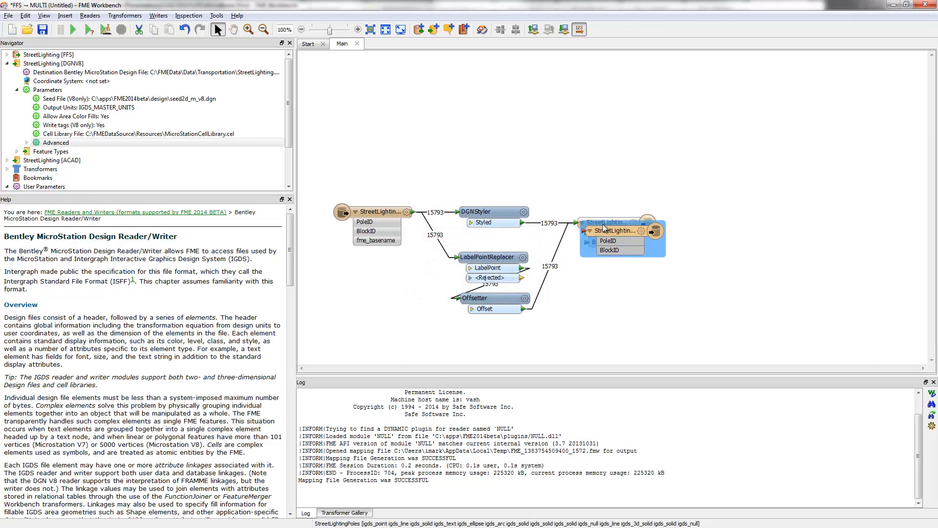
drag(605, 229, 595, 135)
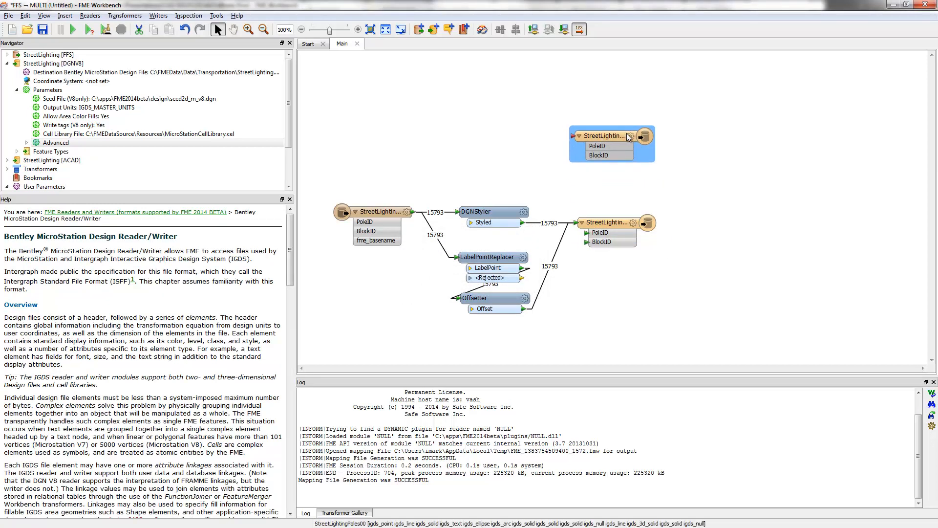
click(630, 137)
click(460, 110)
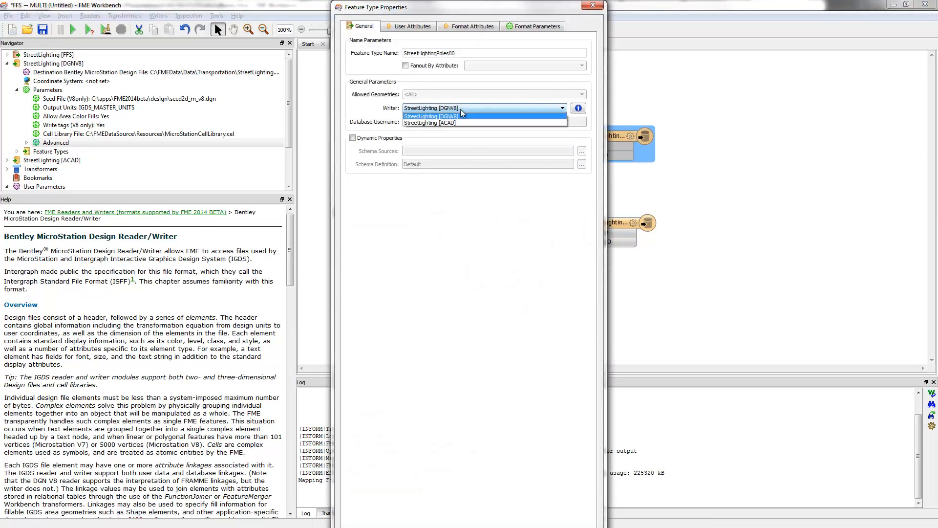
click(456, 121)
Rename the duplicated feature type to StreetLightingPoles and shift it slightly on the canvas
click(458, 54)
double_click(459, 54)
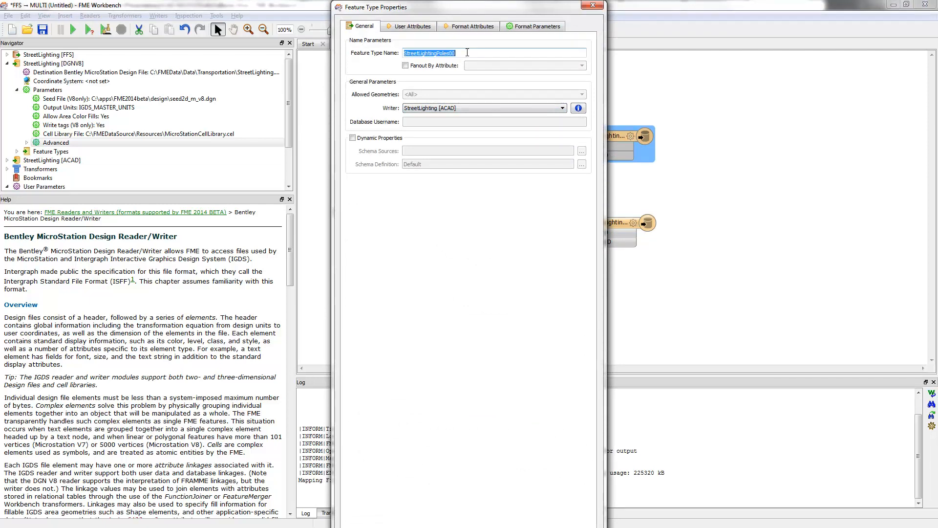
click(473, 53)
drag(469, 4, 468, 86)
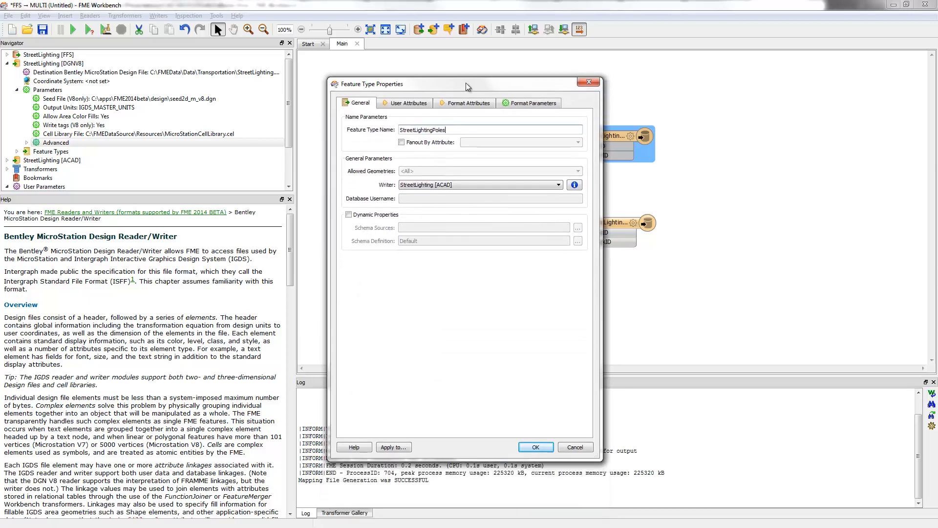
click(531, 447)
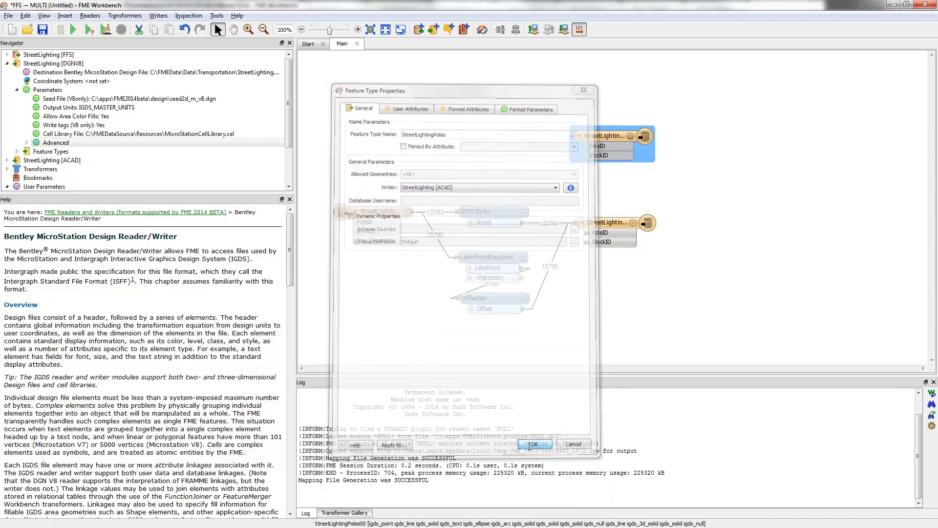
drag(611, 137, 621, 132)
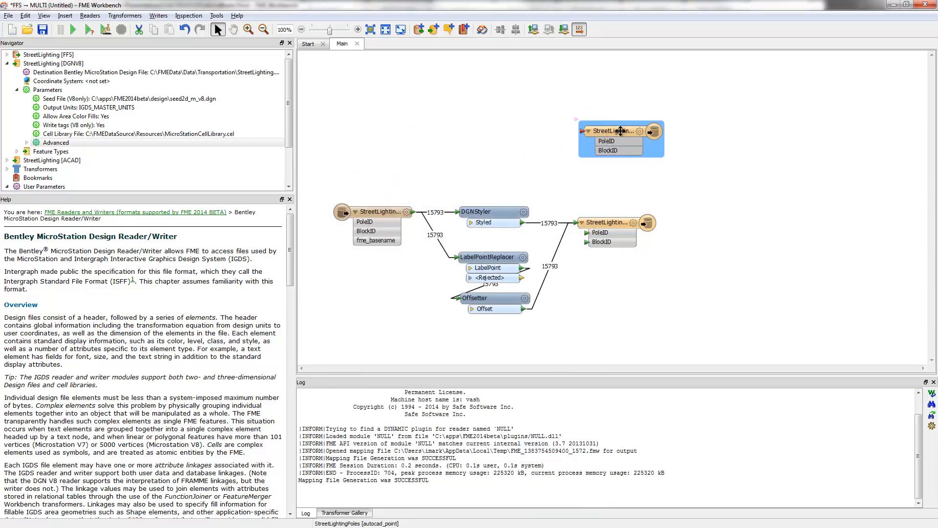
Add a DWGStyler transformer and connect it between the street lighting reader feature type and the AutoCAD writer feature type
click(526, 171)
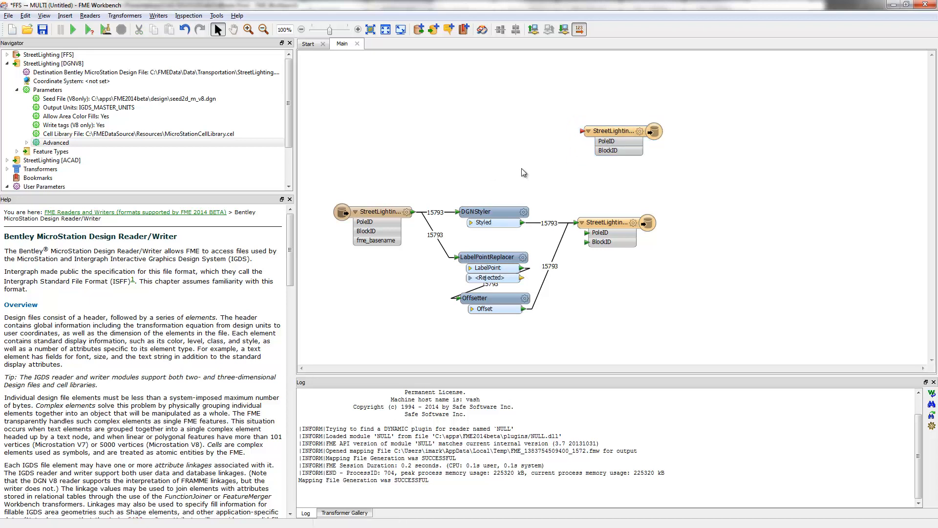
text(dwg)
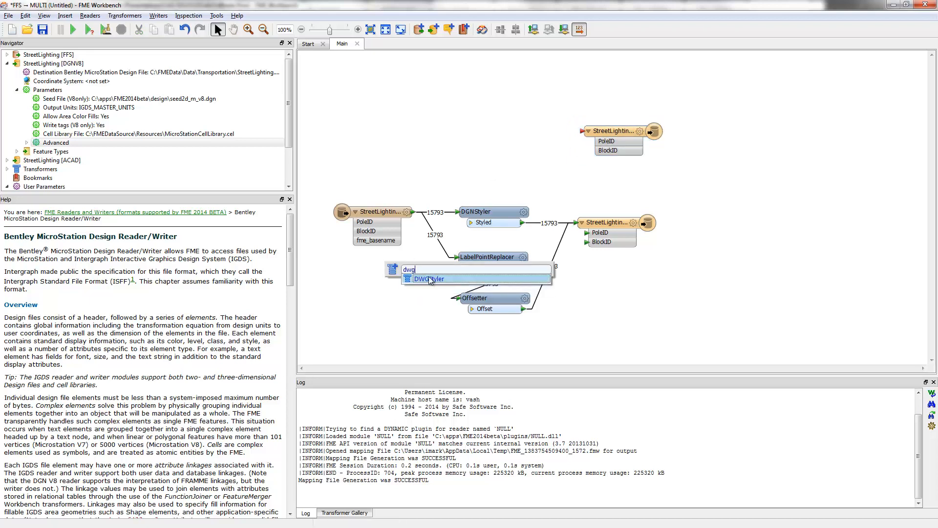
click(430, 279)
drag(470, 322, 501, 161)
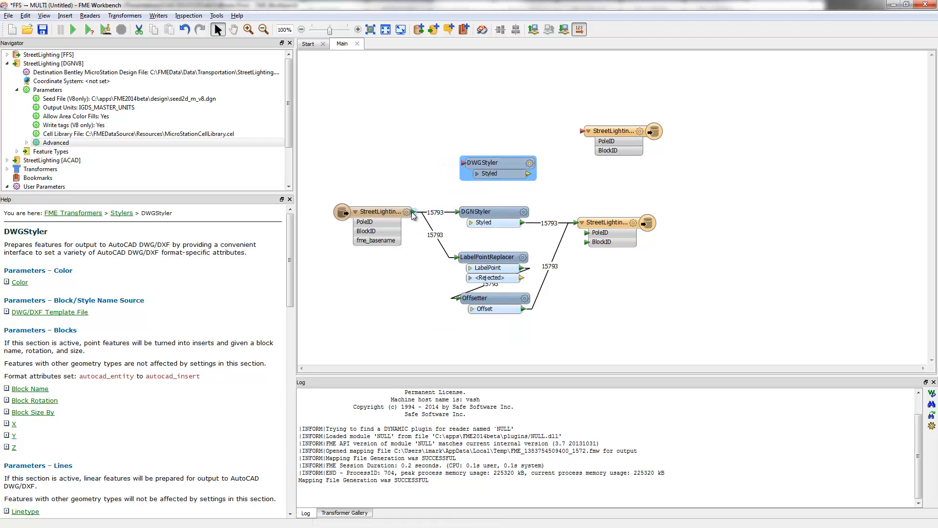
drag(413, 212, 462, 163)
drag(529, 174, 581, 131)
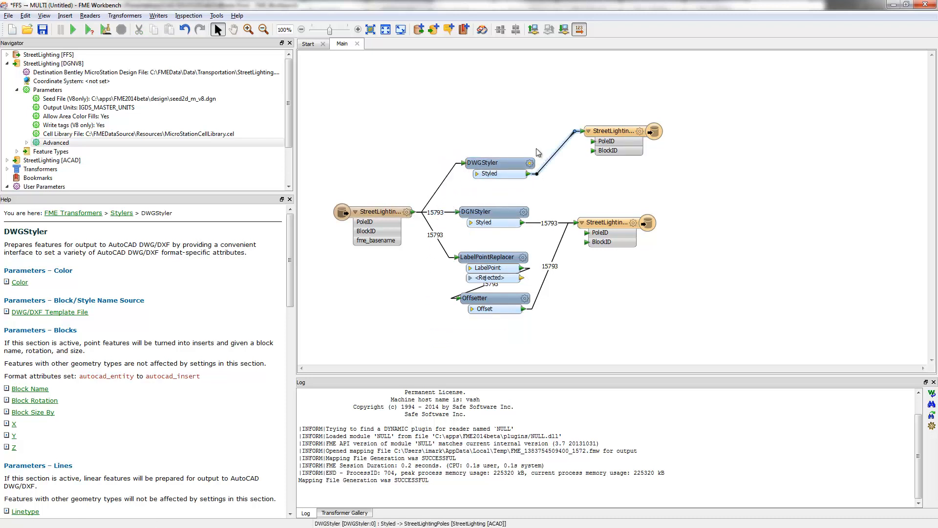
Enable the Blocks settings in the DWGStyler and set its DWG/DXF template file to AutoCADBlockLibrary2.dwg
click(529, 163)
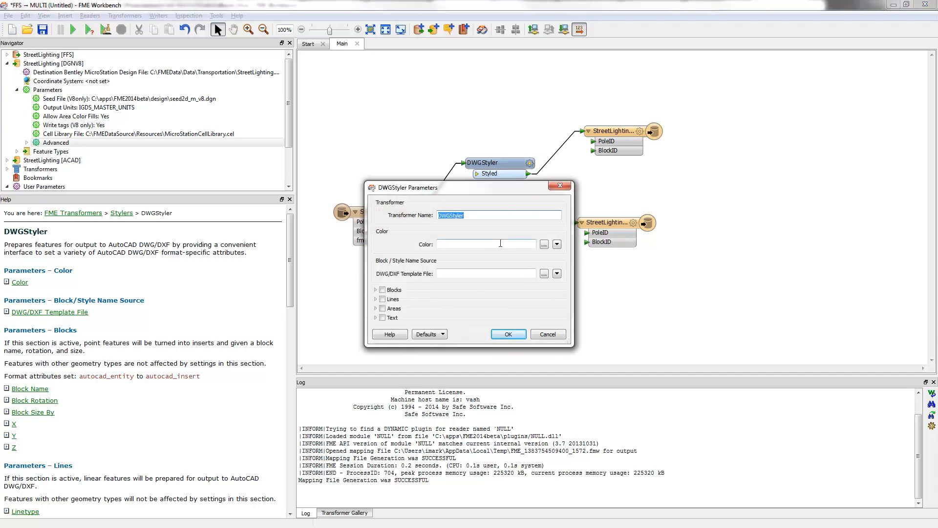
click(382, 290)
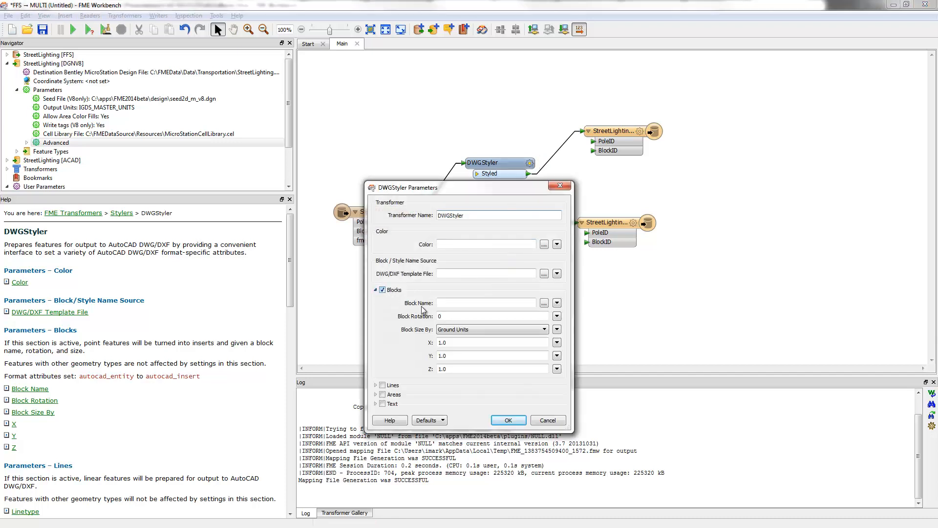
click(543, 303)
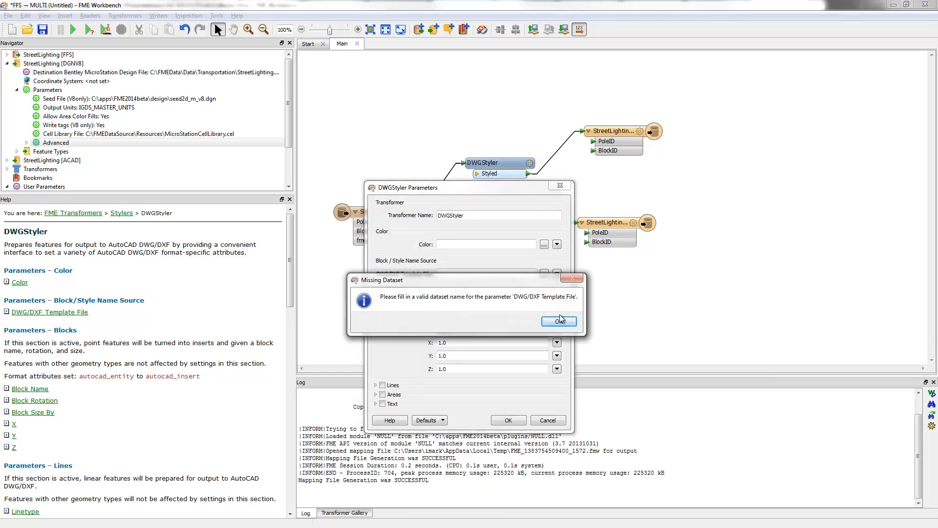
click(559, 321)
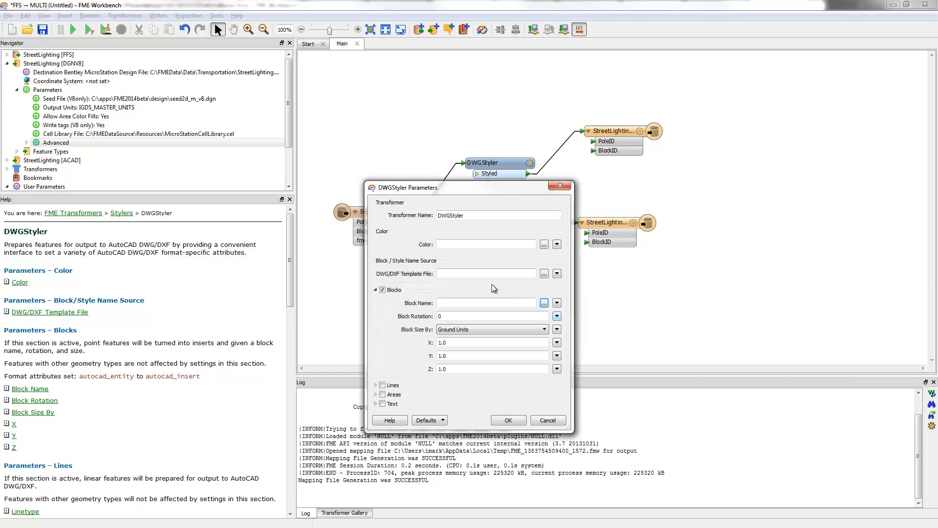
click(543, 273)
double_click(521, 190)
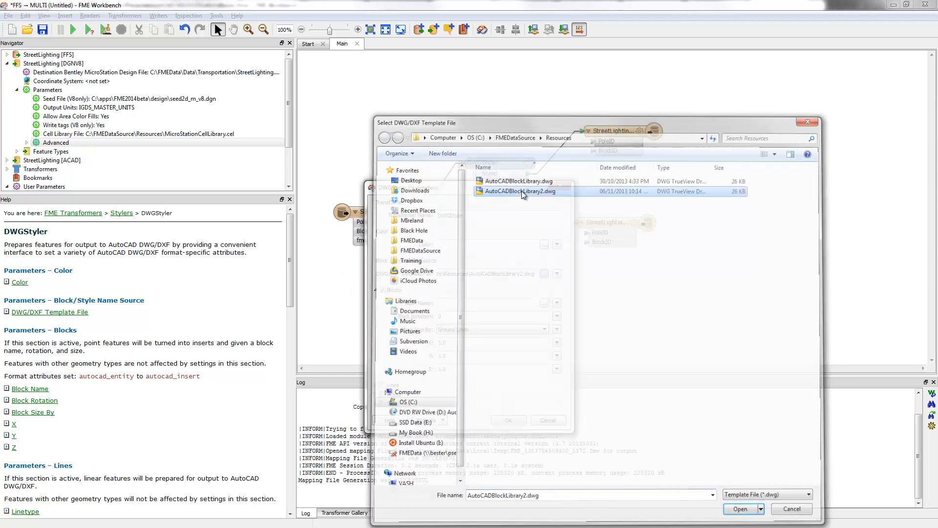
Set the DWGStyler's block name to Light and its block size to Scale Factor
click(544, 303)
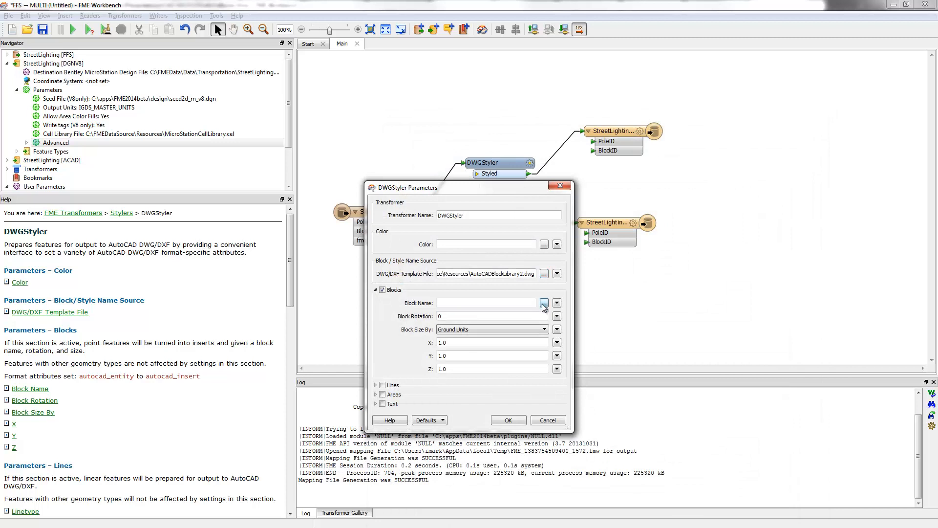
click(478, 370)
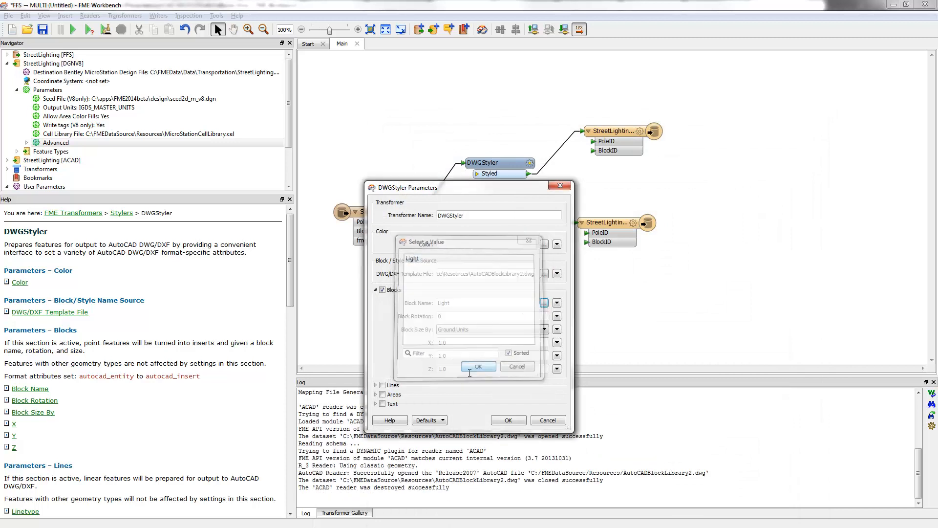
click(480, 330)
click(477, 344)
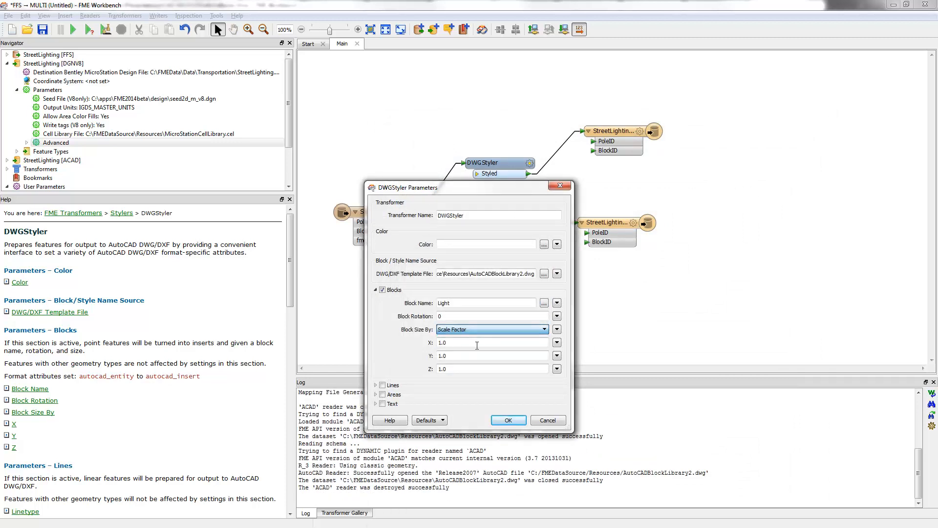
click(505, 421)
Move the DWGStyler below the Offsetter and place the AutoCAD writer feature type beside it
drag(509, 162, 508, 167)
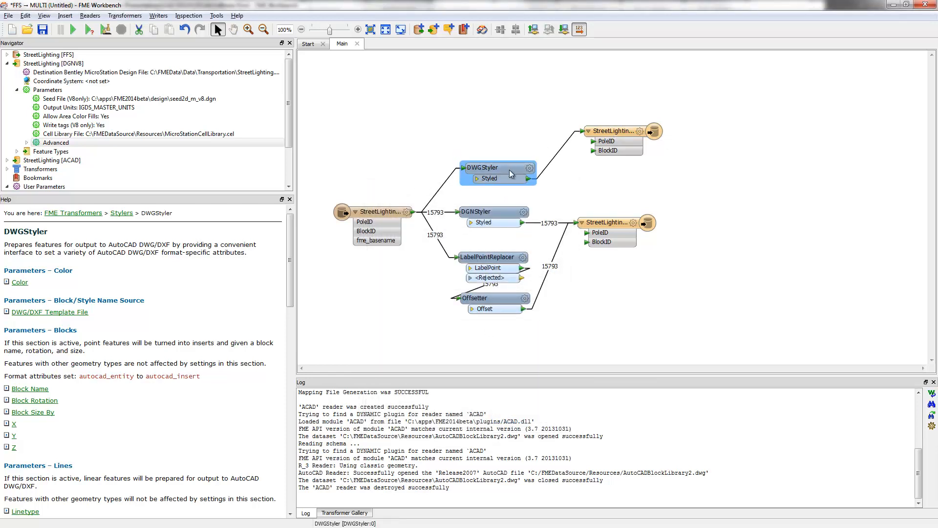
drag(504, 168, 497, 344)
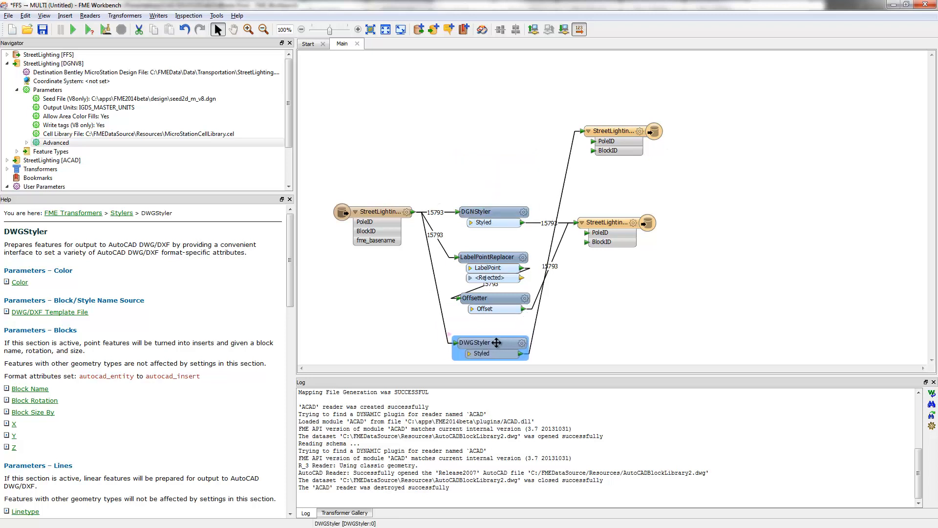
drag(615, 128, 627, 349)
Connect the Offsetter's Offset output to the AutoCAD writer feature type and run the workspace
drag(524, 308, 605, 353)
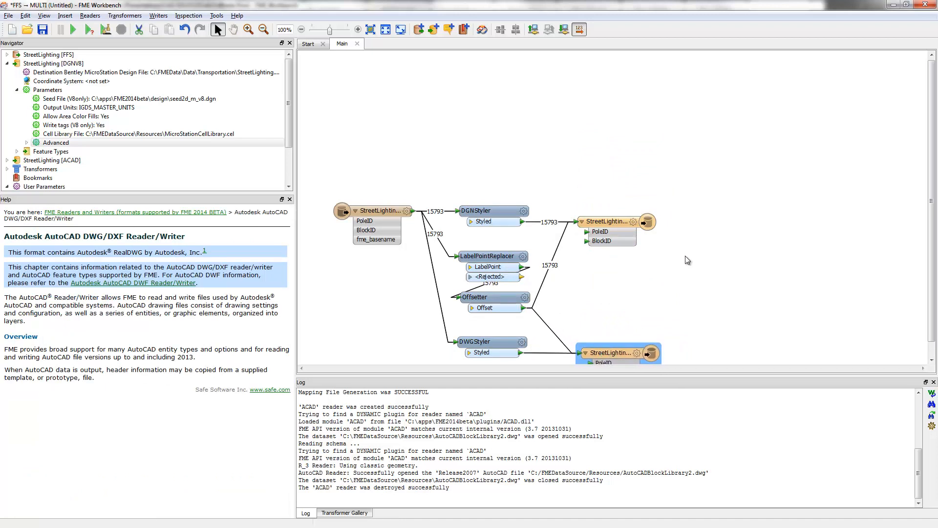
scroll(688, 260, down, 1)
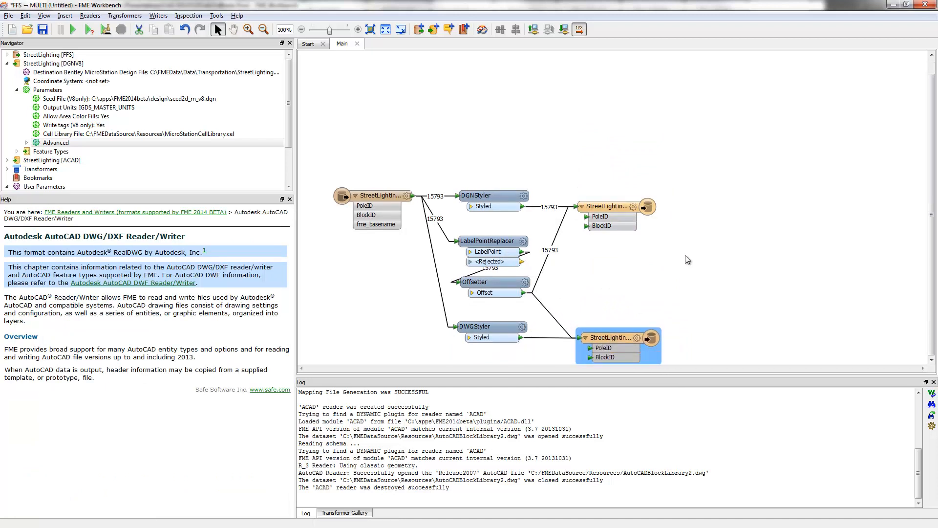
click(715, 221)
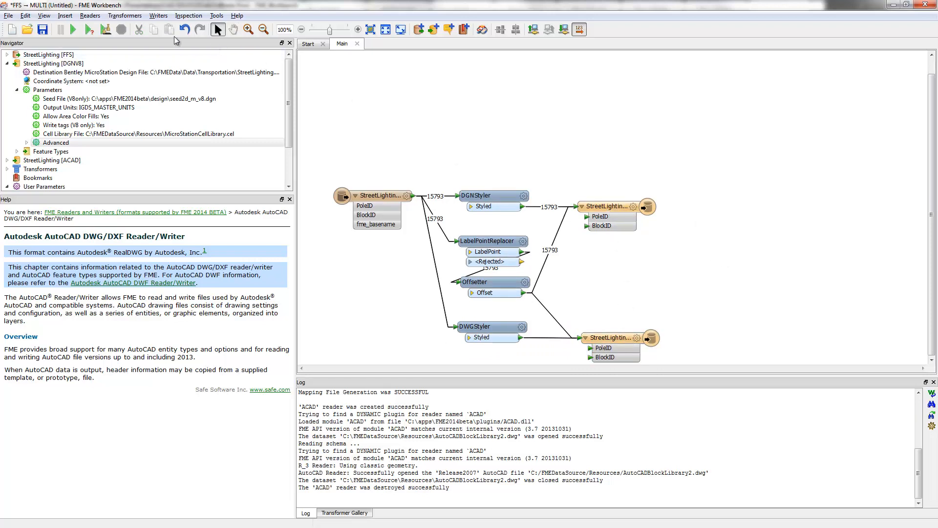
click(73, 30)
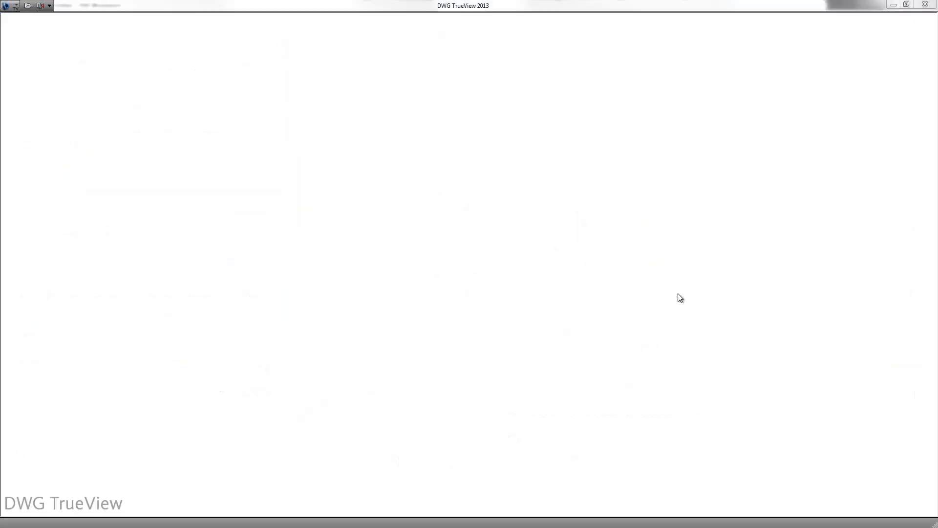
Open StreetLighting.dwg from the Transportation folder in DWG TrueView, continuing despite its non-Autodesk origin
click(28, 6)
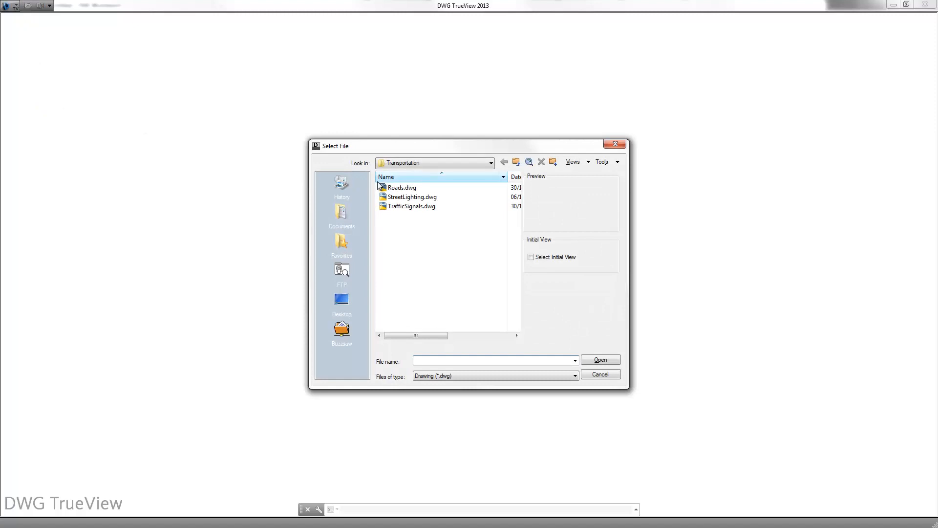
click(413, 197)
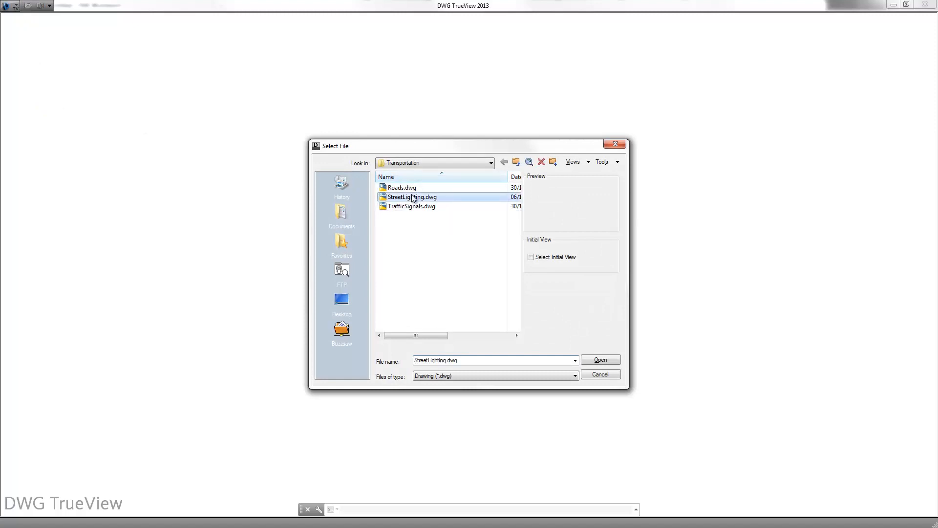
double_click(412, 197)
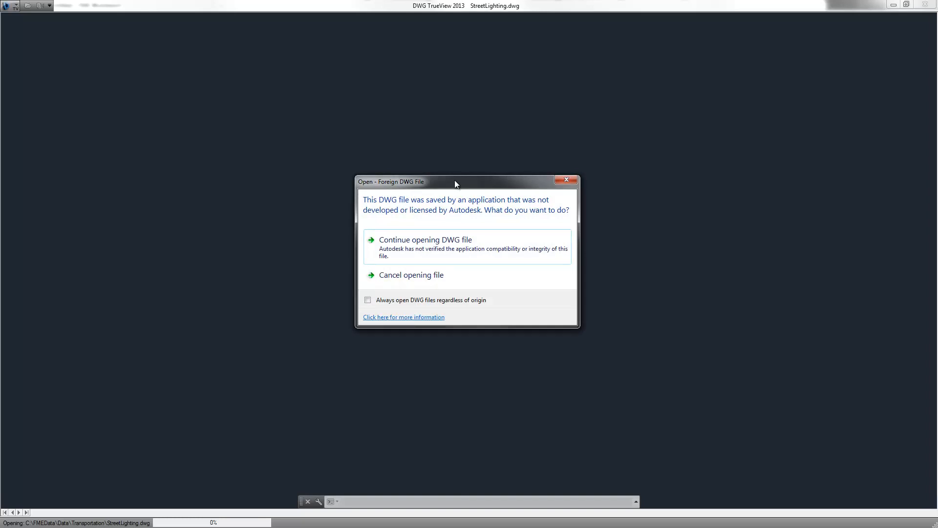
click(423, 245)
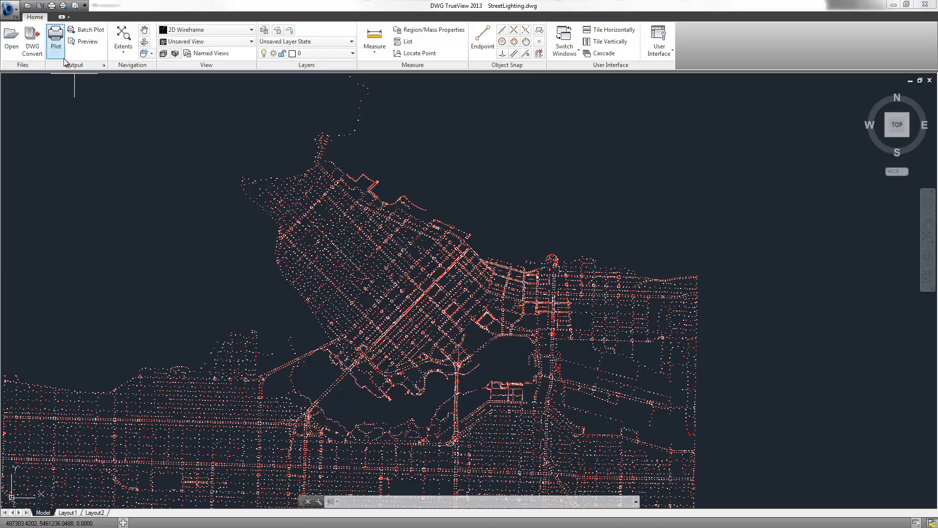
Examine the street light blocks and their labels up close and across the whole drawing, and return to FME Workbench
click(125, 52)
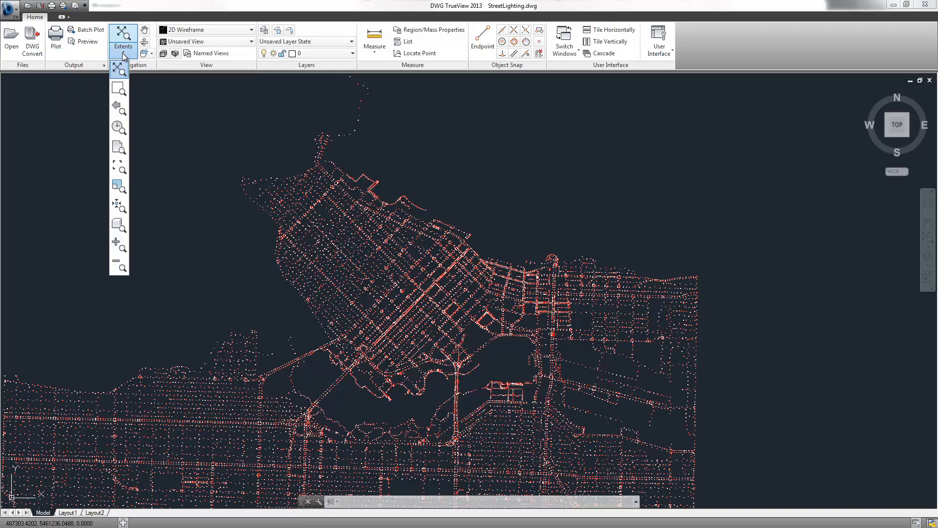
click(118, 90)
click(335, 202)
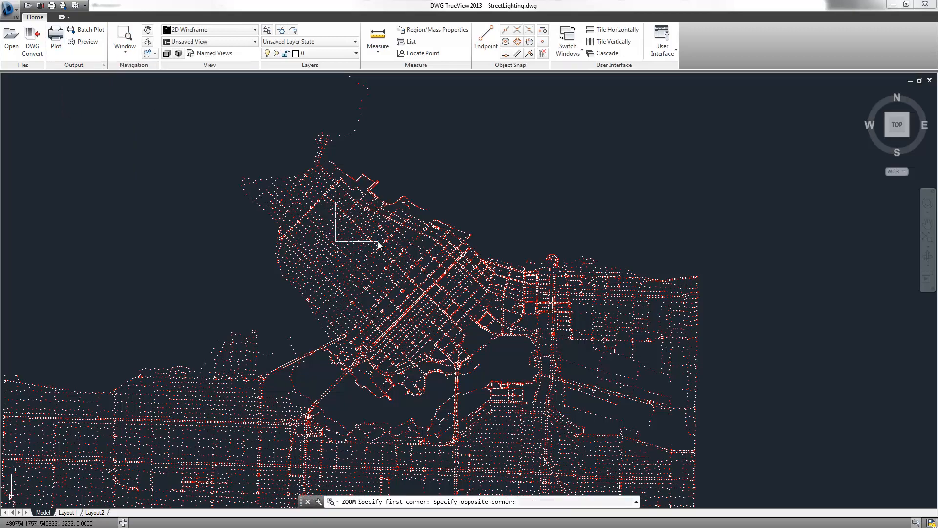
click(363, 227)
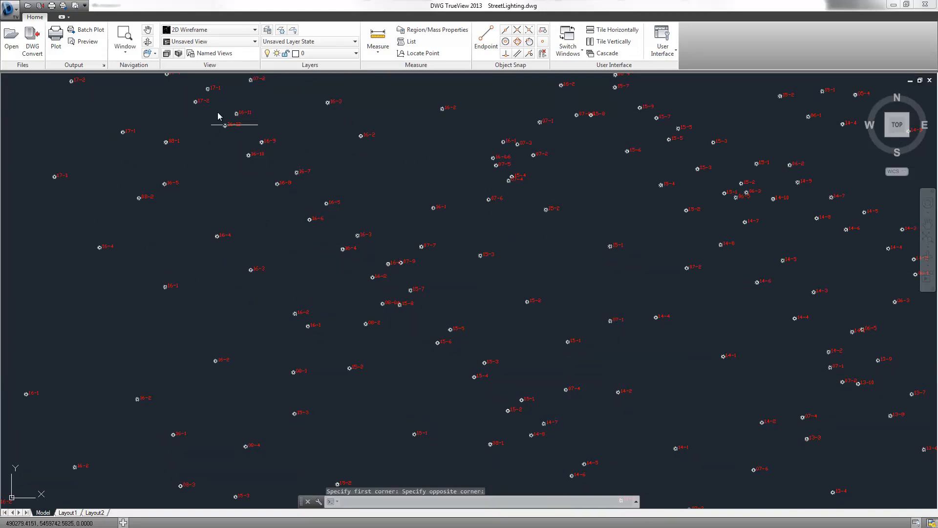
click(150, 58)
click(118, 90)
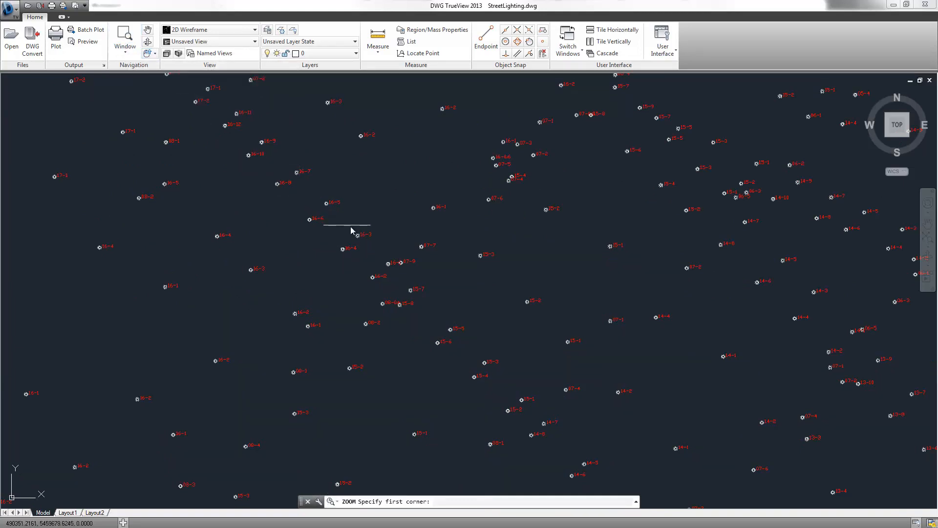
click(300, 189)
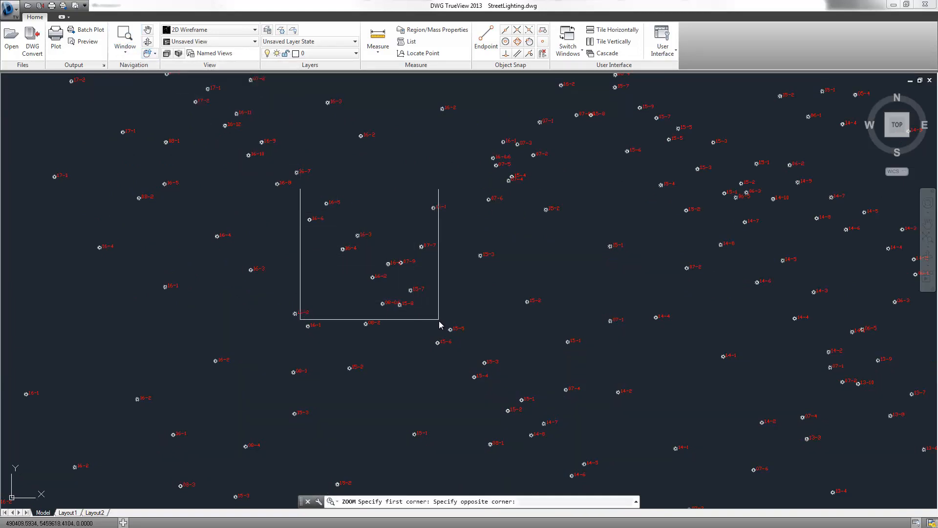
click(424, 306)
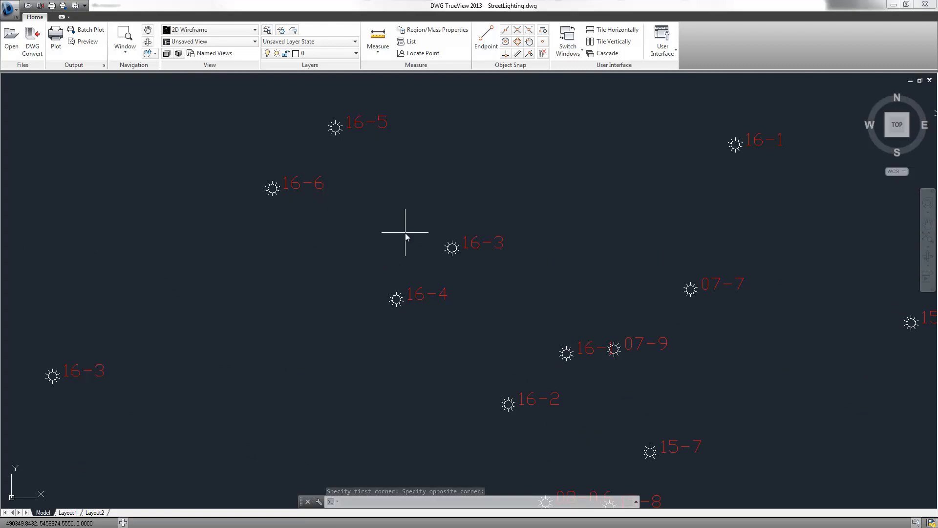
scroll(494, 223, down, 15)
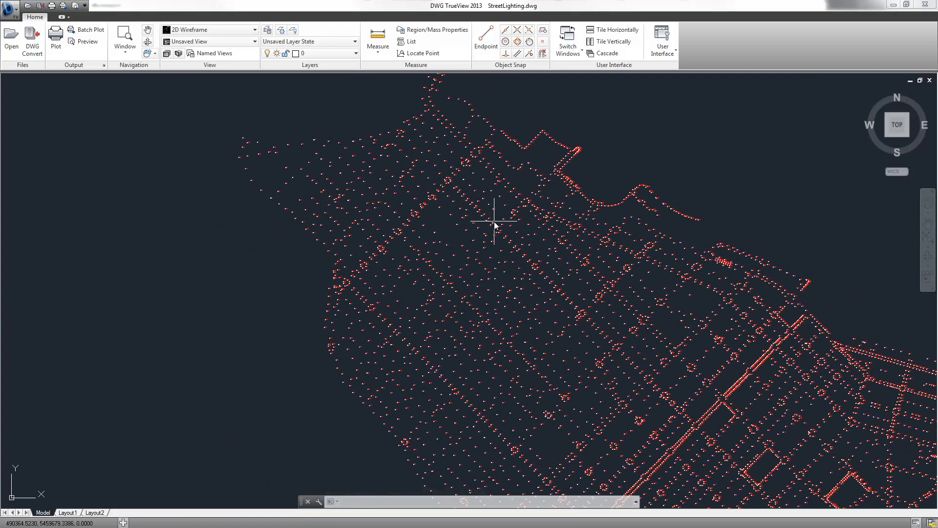
scroll(512, 253, up, 8)
scroll(511, 250, down, 4)
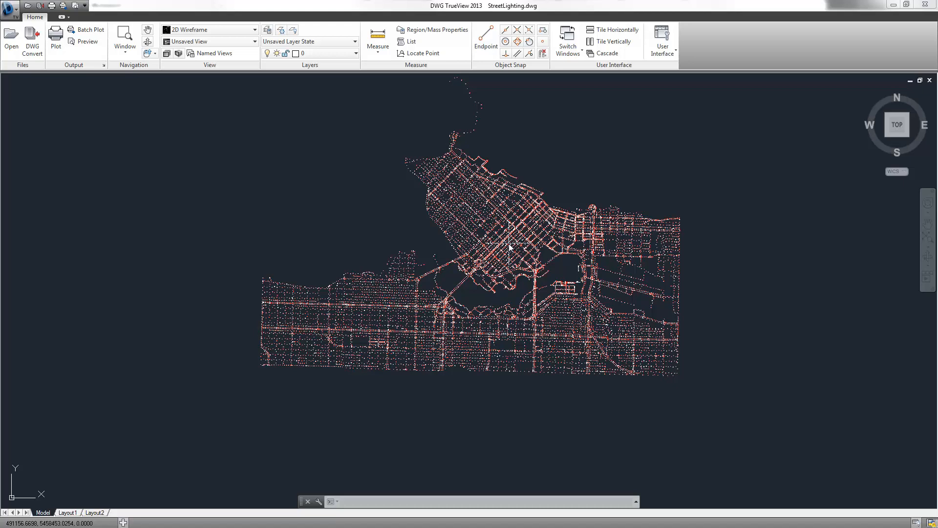
click(893, 4)
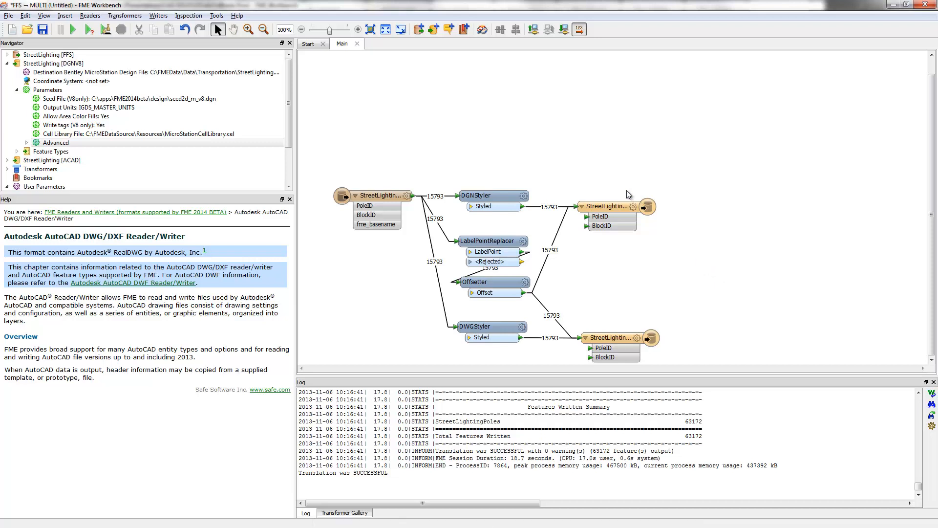
Add an annotation reading "DWG Street Light Blocks" to the MicroStation writer feature type
click(620, 208)
right_click(619, 208)
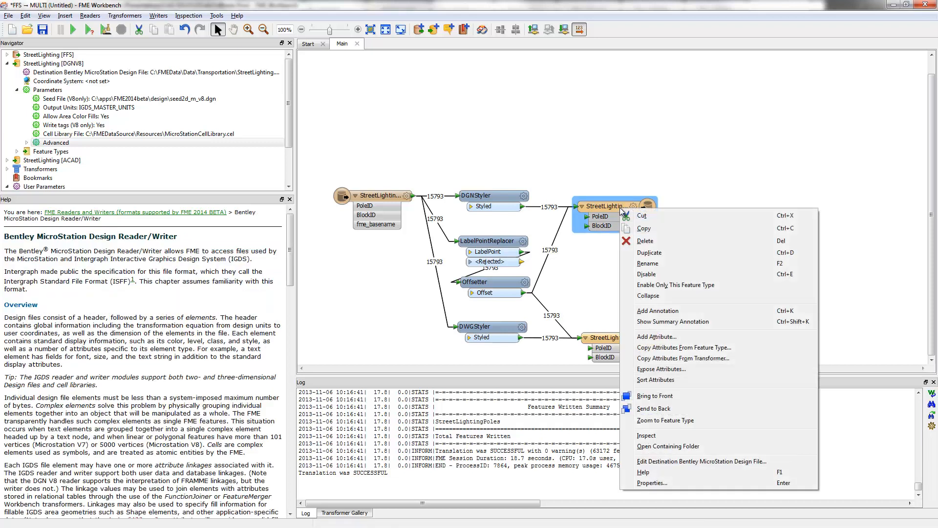
click(658, 311)
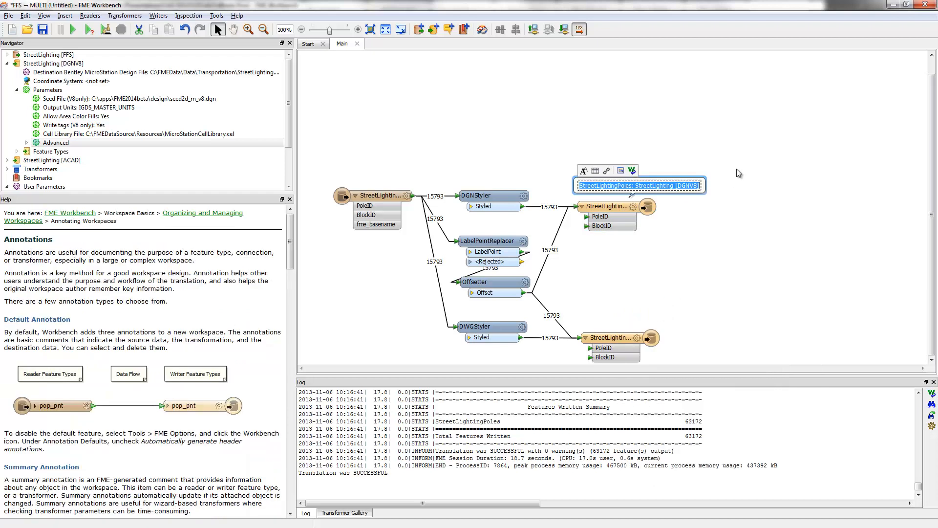
text(DWG)
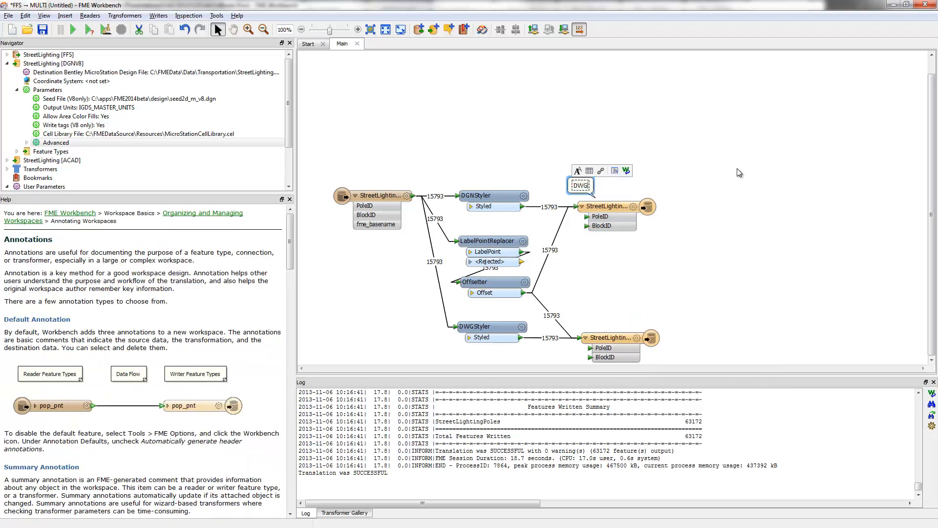
text( Street Light Blocks)
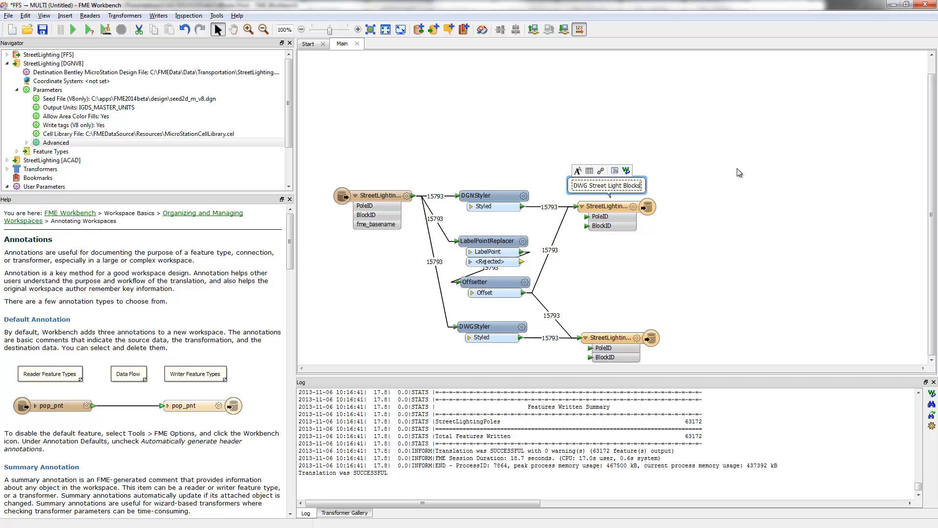
Format the annotation text in Arial, Normal style, size 12, and shift the annotation slightly above its feature type
double_click(602, 185)
triple_click(580, 185)
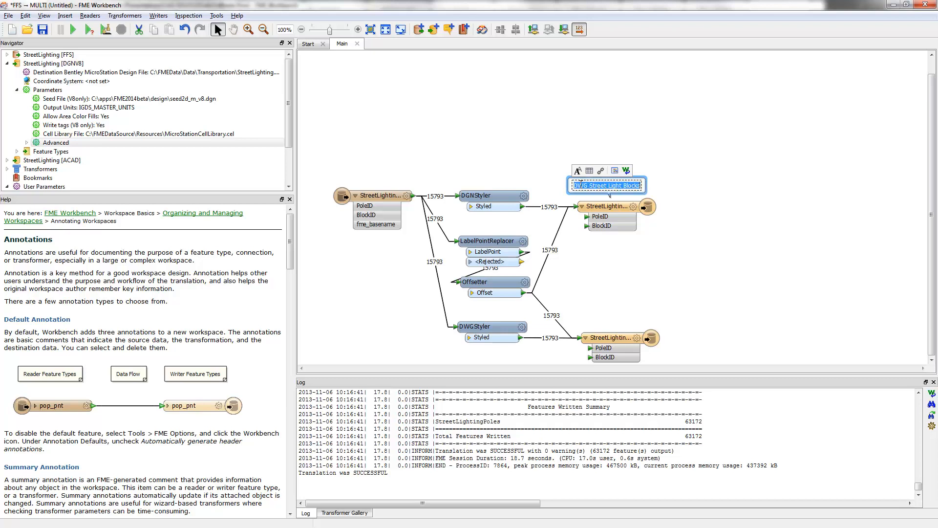
click(578, 170)
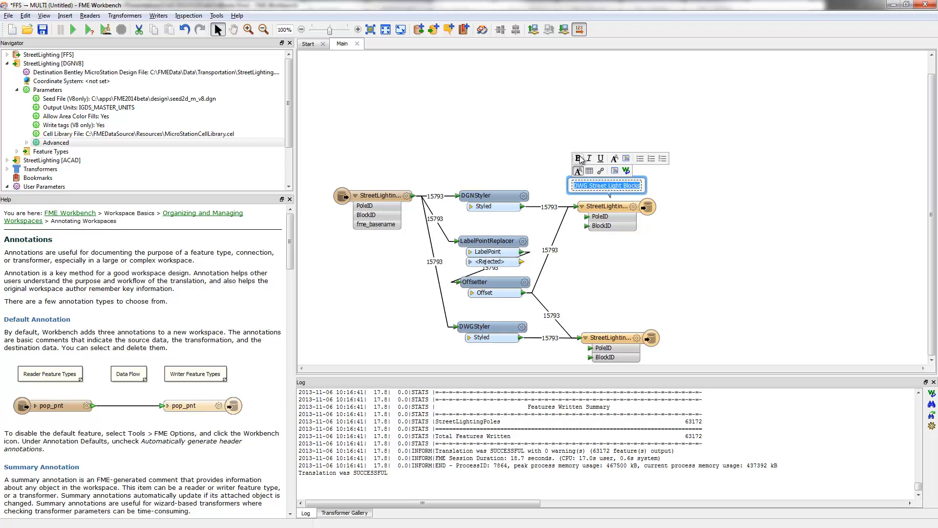
click(579, 159)
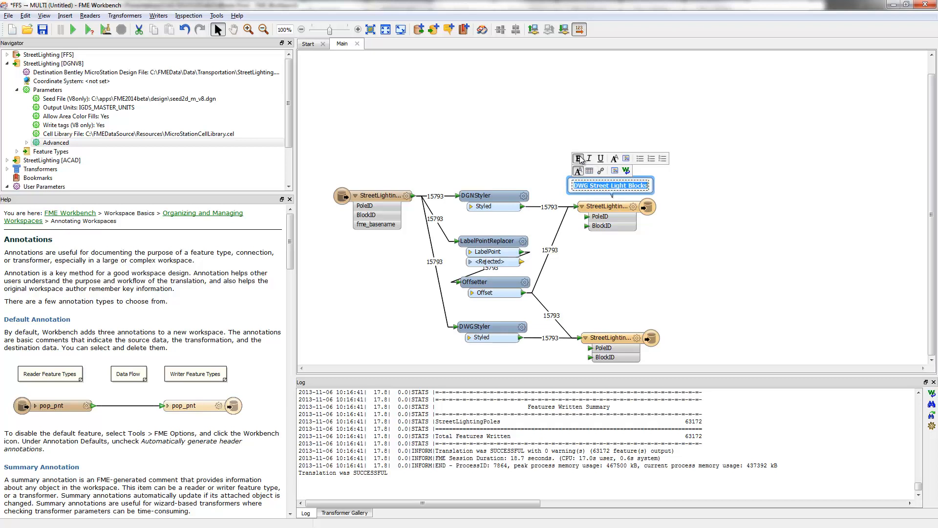
click(615, 158)
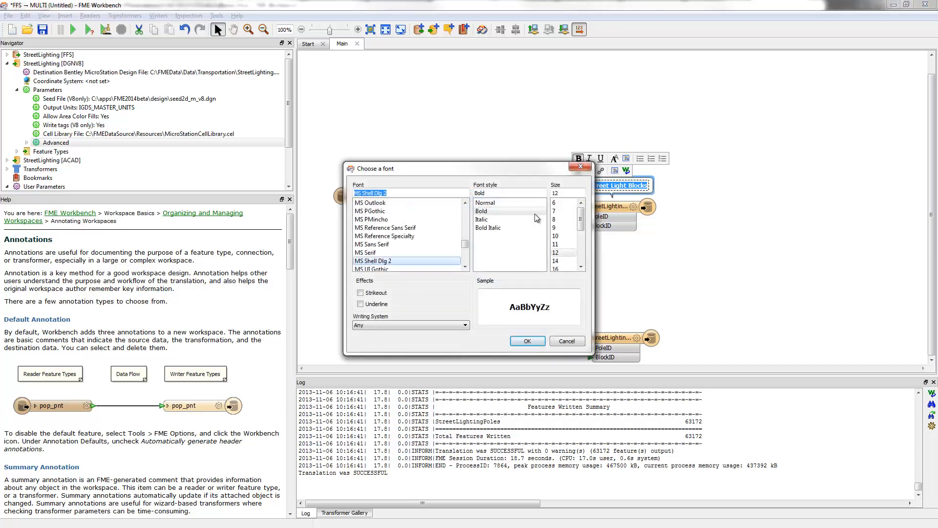
click(555, 253)
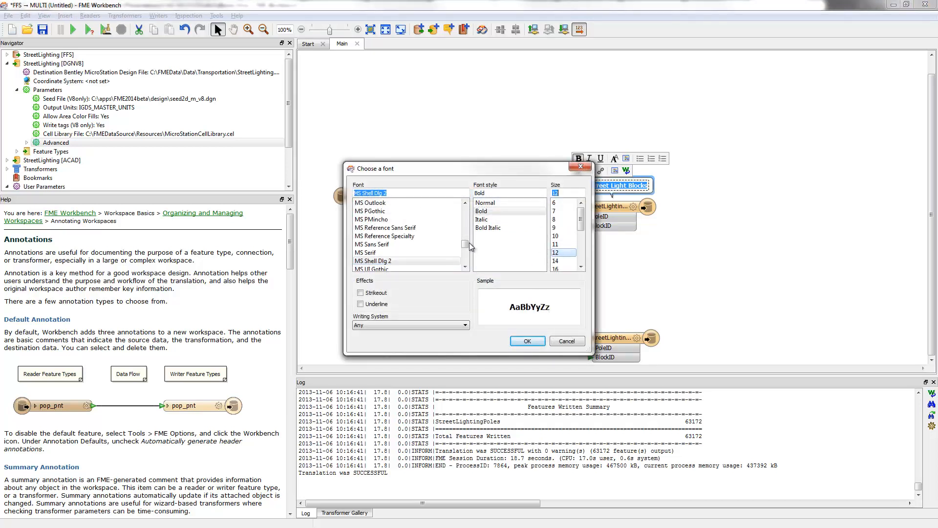
drag(465, 244, 474, 197)
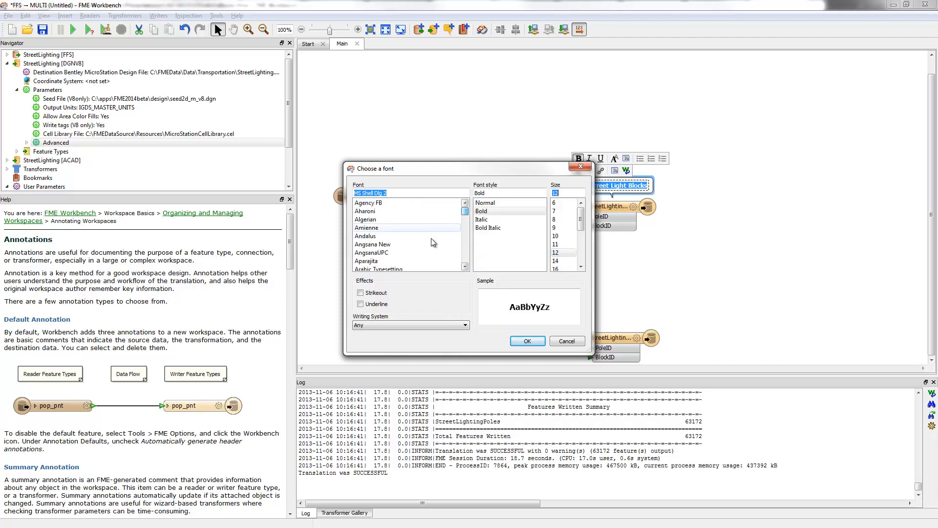
scroll(429, 245, down, 2)
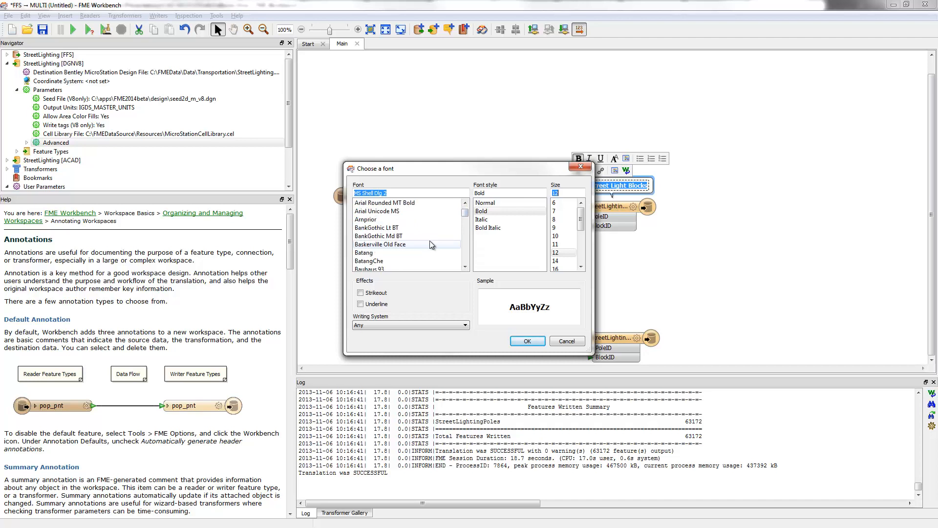
click(368, 228)
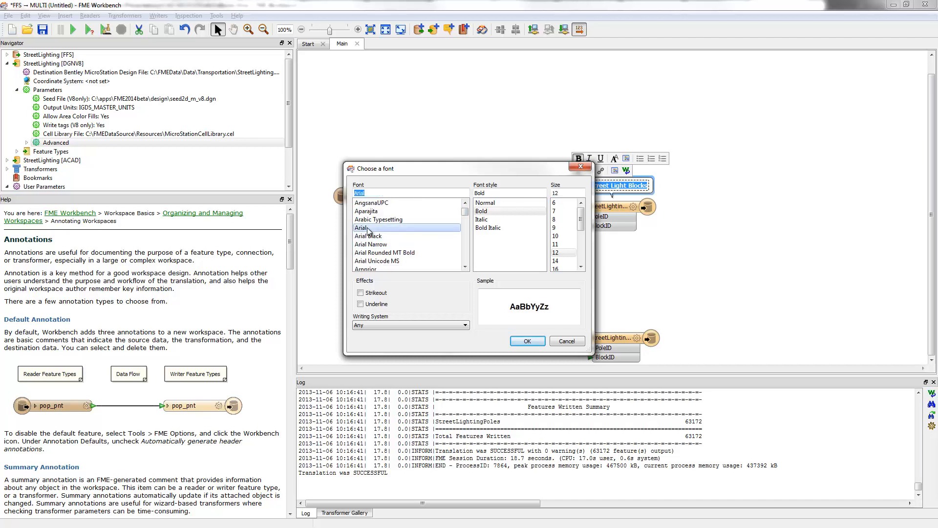
click(486, 202)
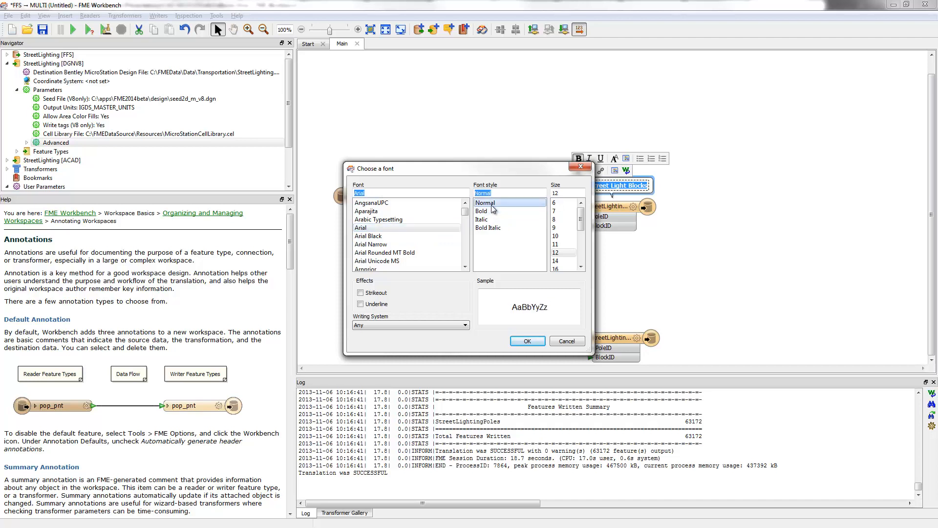
click(526, 342)
click(722, 294)
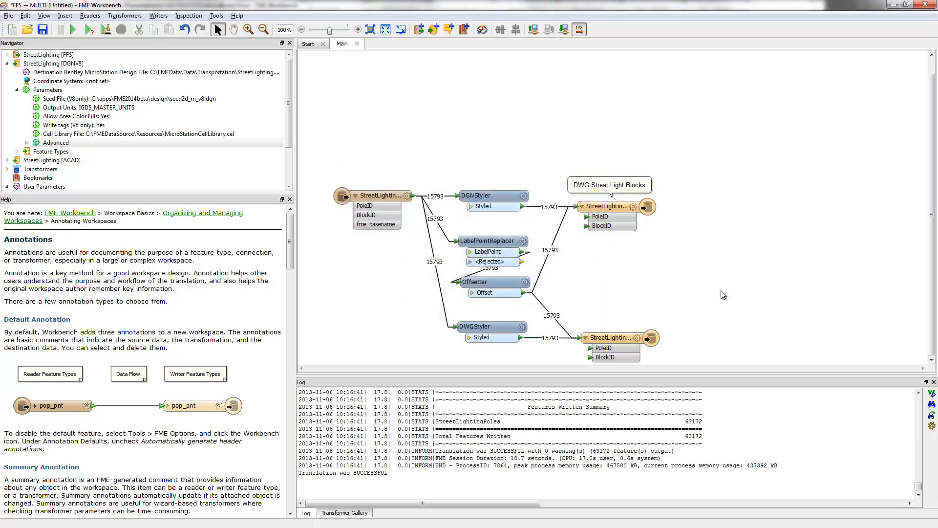
click(615, 183)
click(648, 137)
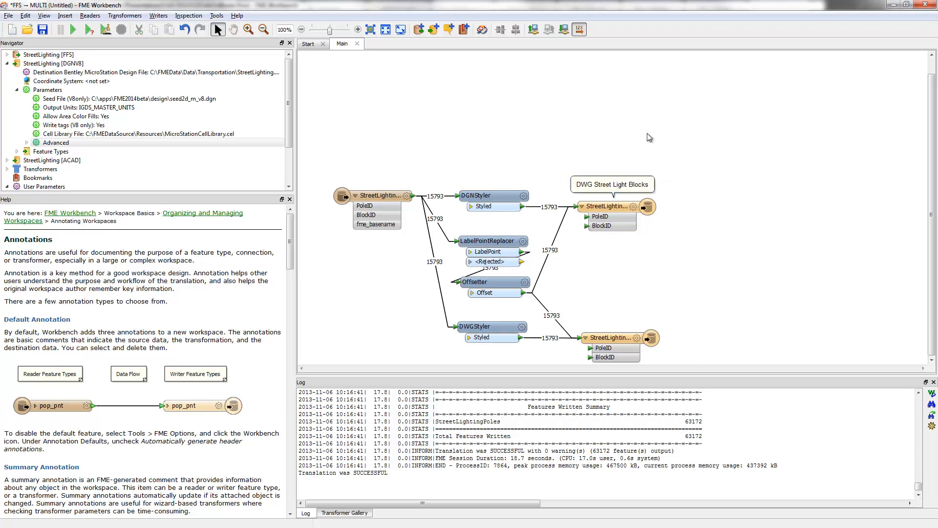
Turn off Follow Attached Object for the "DWG Street Light Blocks" annotation
right_click(612, 338)
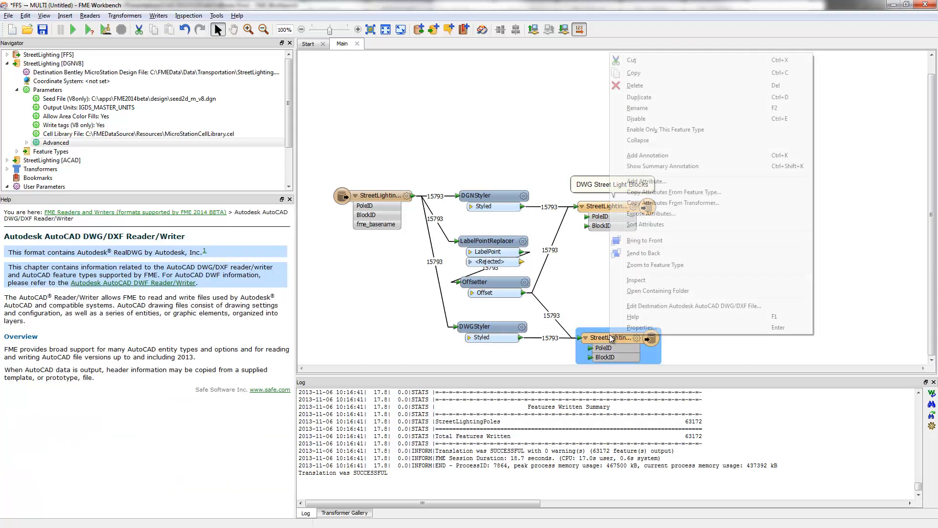
click(592, 186)
right_click(593, 186)
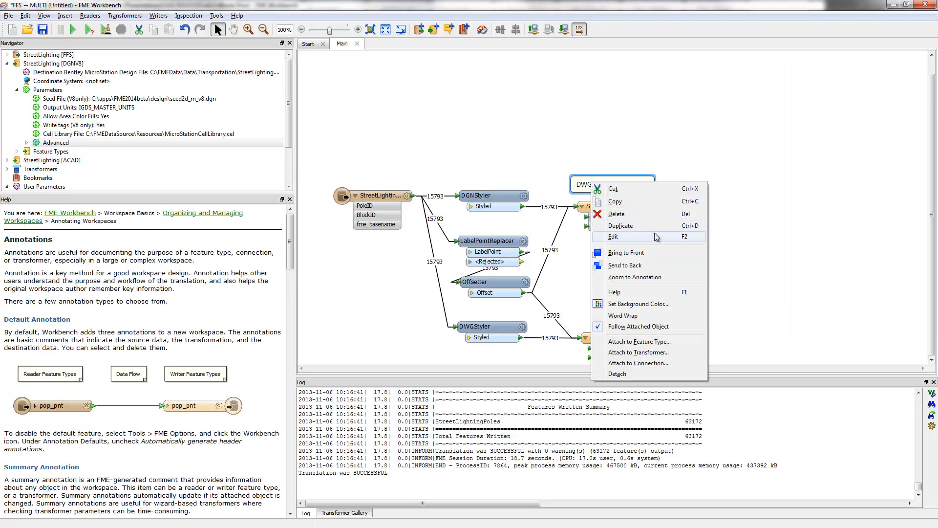
click(640, 326)
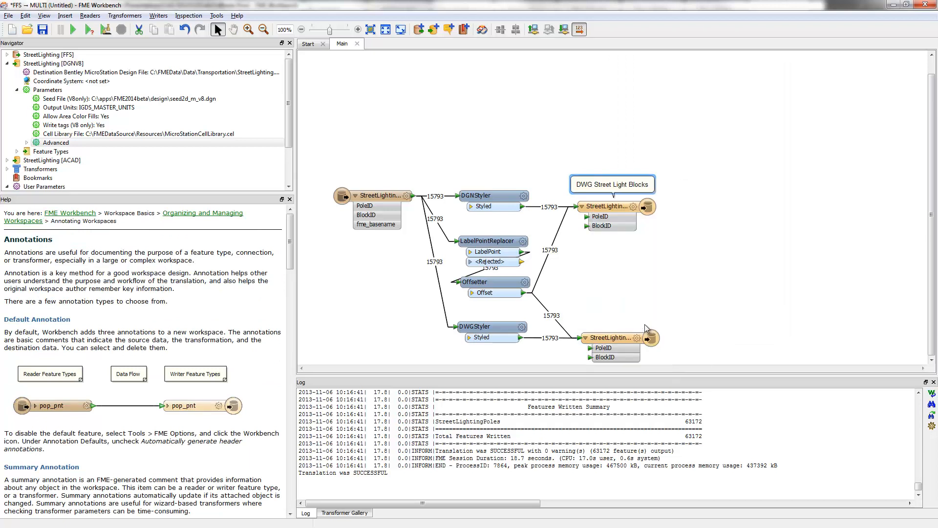
Detach the "DWG Street Light Blocks" annotation from the MicroStation writer feature type, move it above the AutoCAD writer feature type and attach it there
right_click(606, 189)
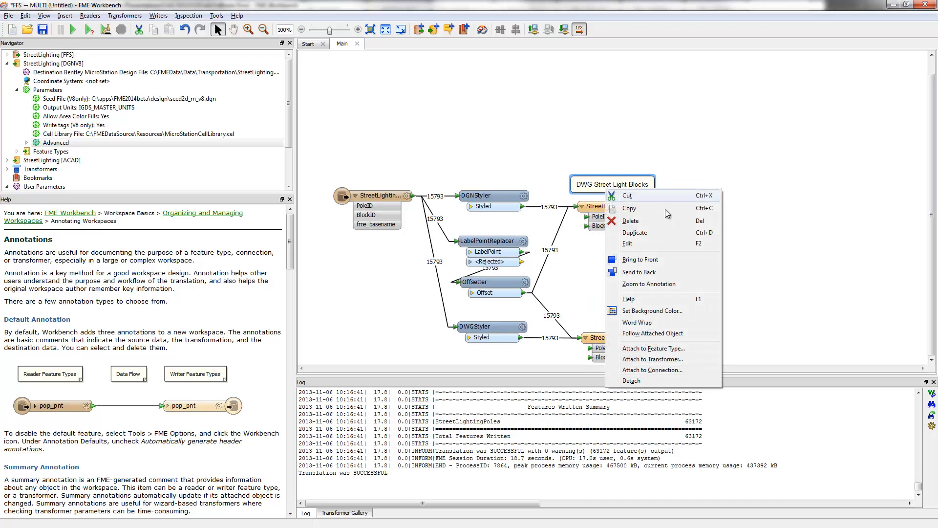
click(629, 382)
drag(638, 181, 623, 310)
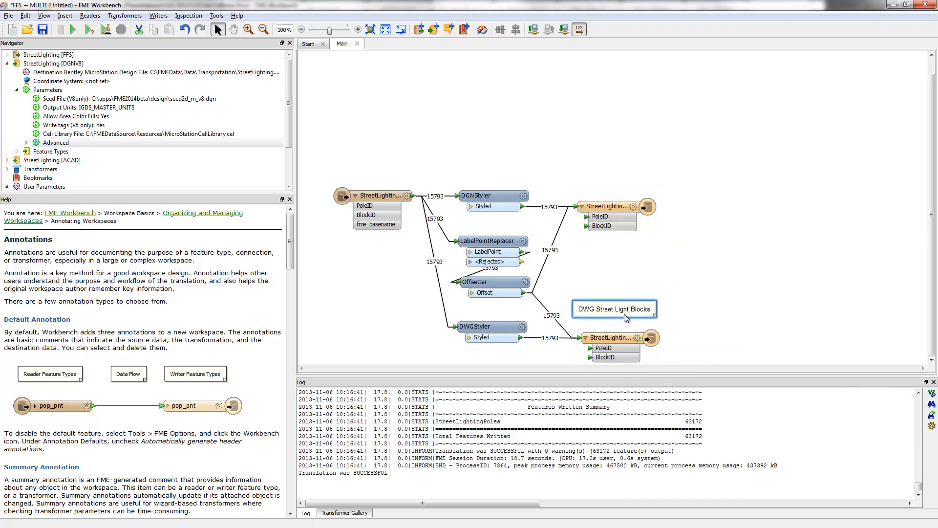
click(619, 338)
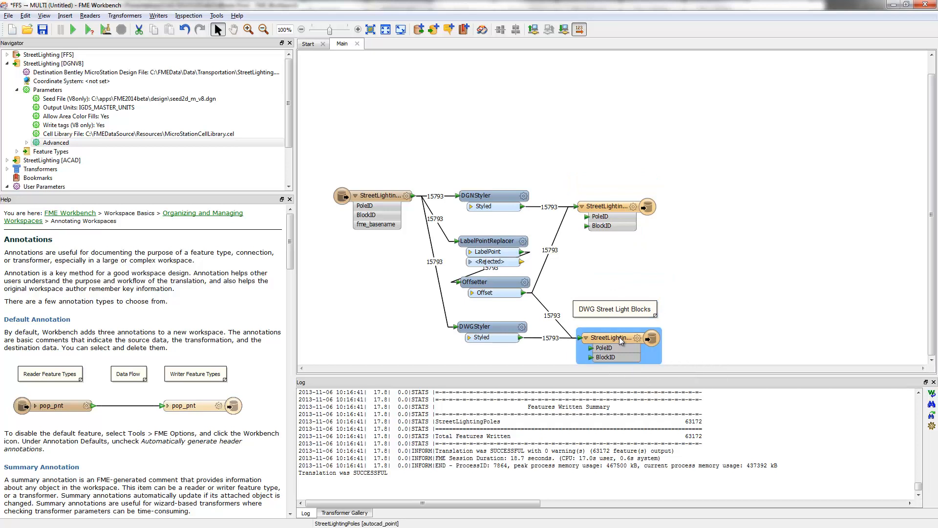
right_click(617, 312)
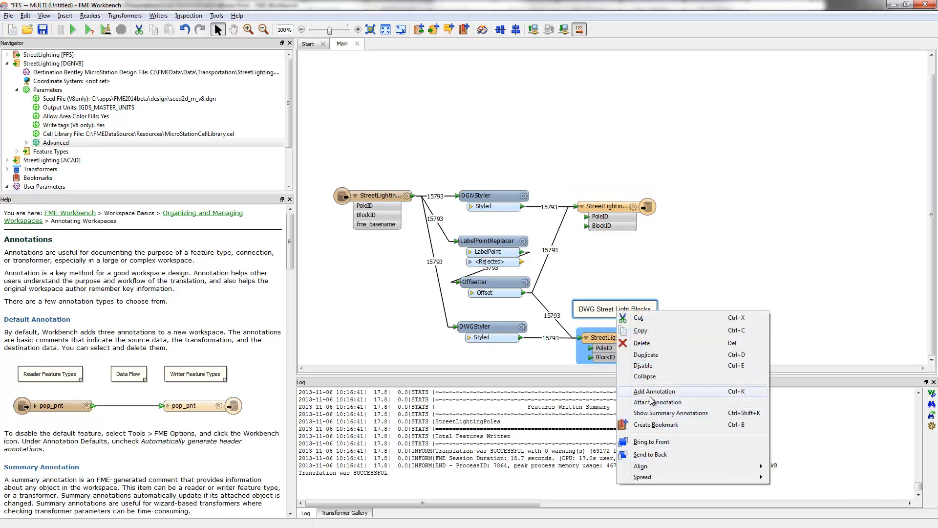
click(651, 405)
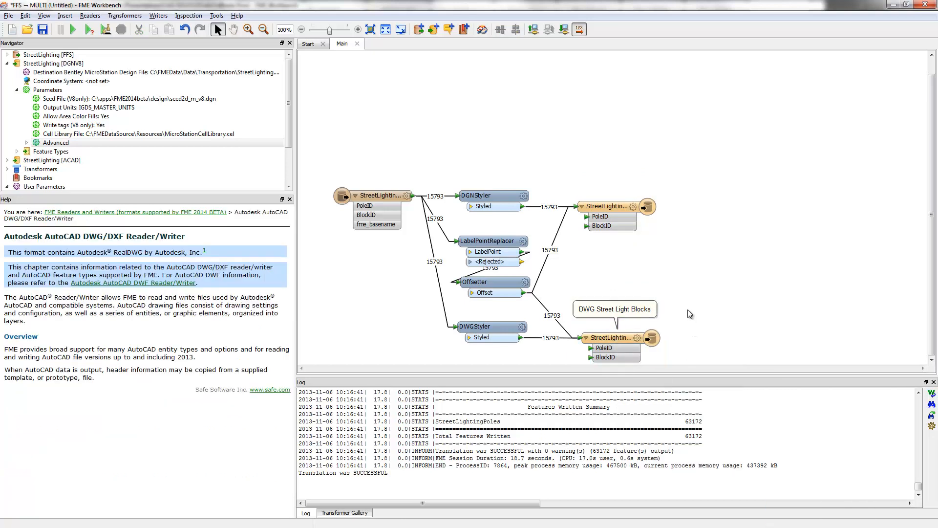
right_click(621, 207)
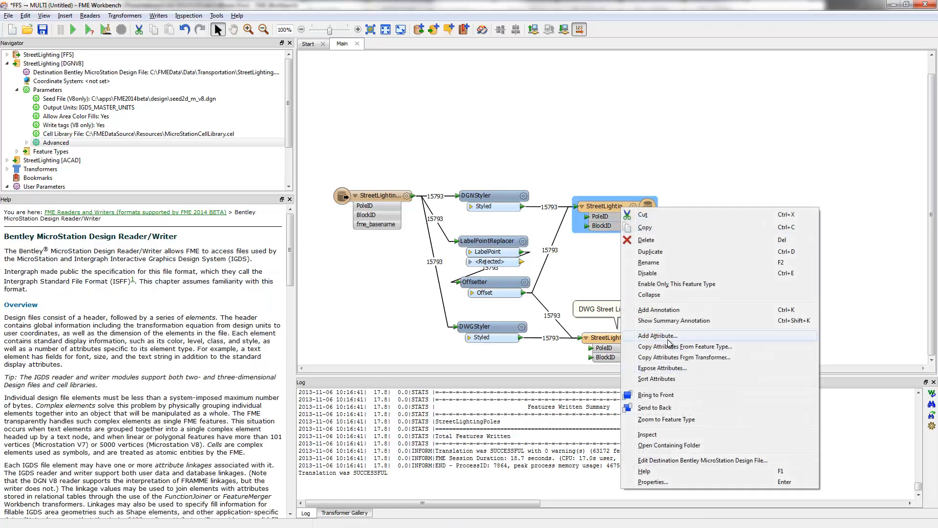
click(669, 337)
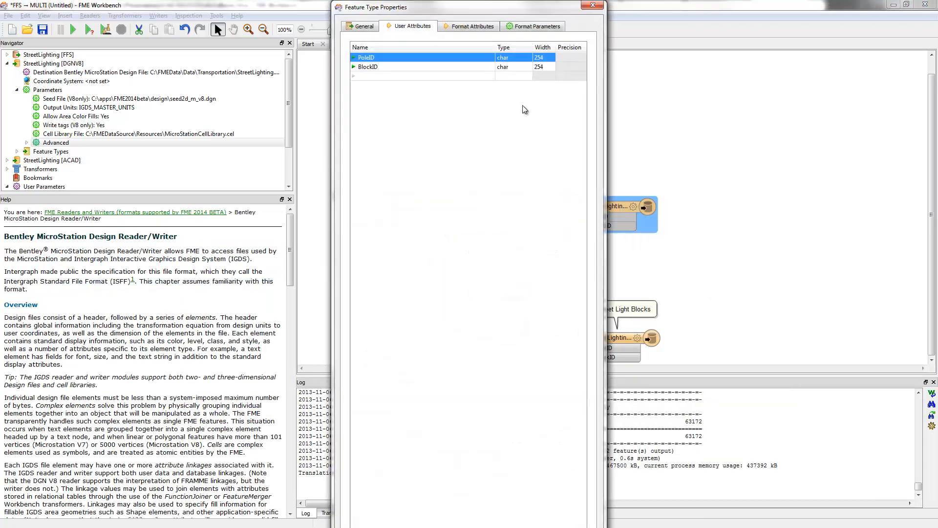
click(593, 5)
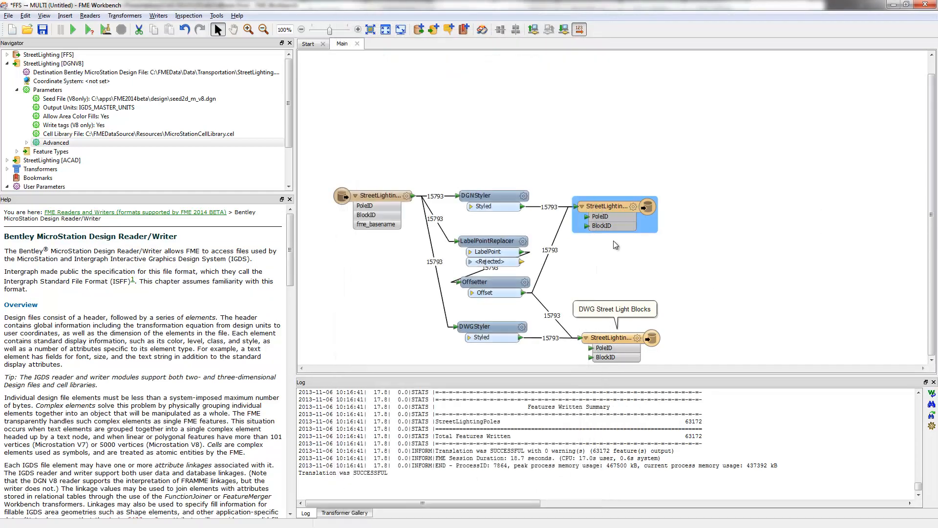
Add an annotation reading "DGN Street Light Blocks" to the MicroStation writer feature type
right_click(606, 215)
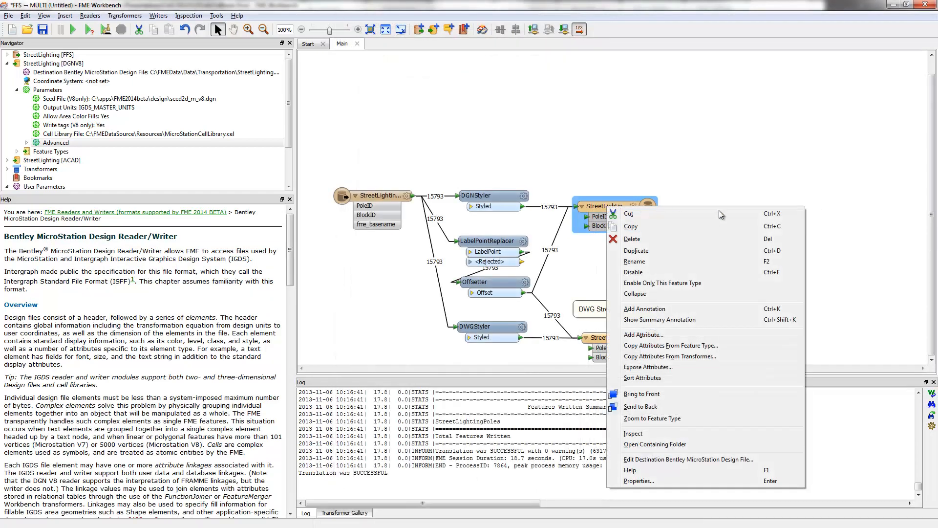
click(660, 309)
text(D)
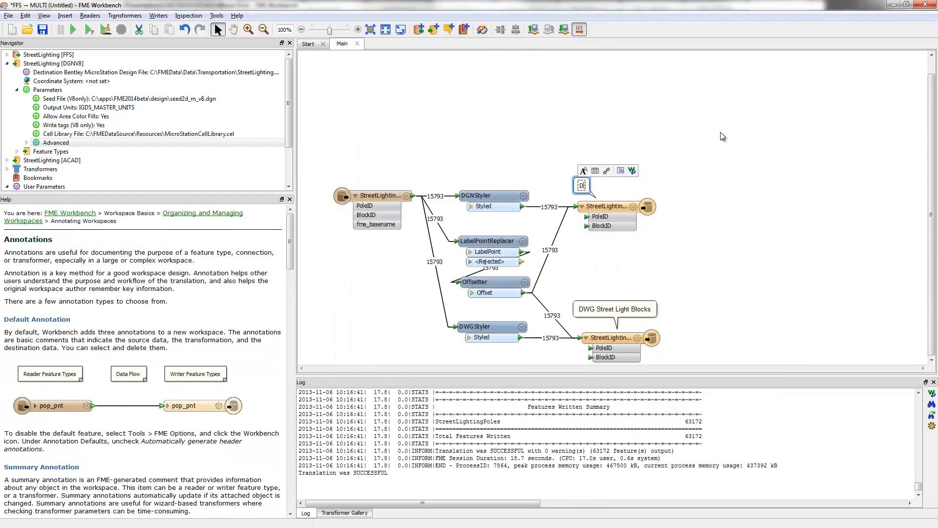
text(GN Street Light Blocks)
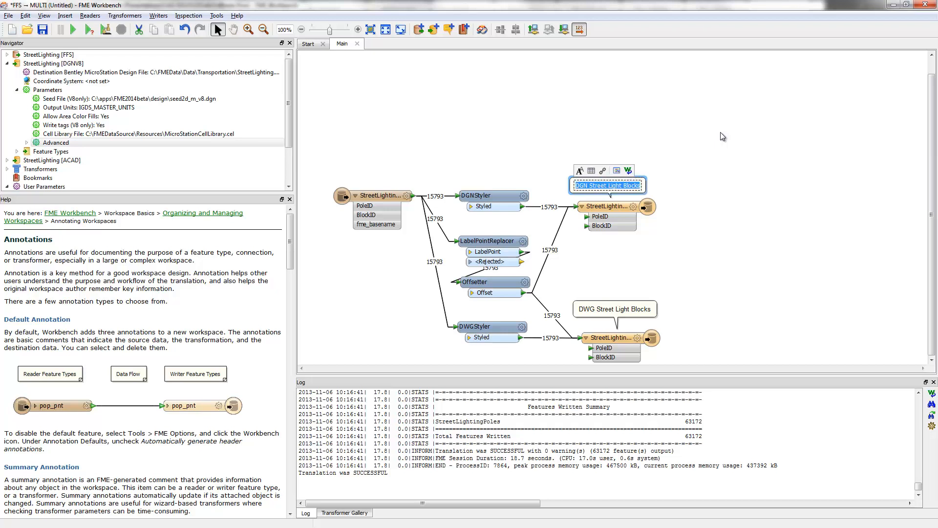
Set the font of the whole "DGN Street Light Blocks" annotation text to Arial and finish editing it
key(ctrl+a)
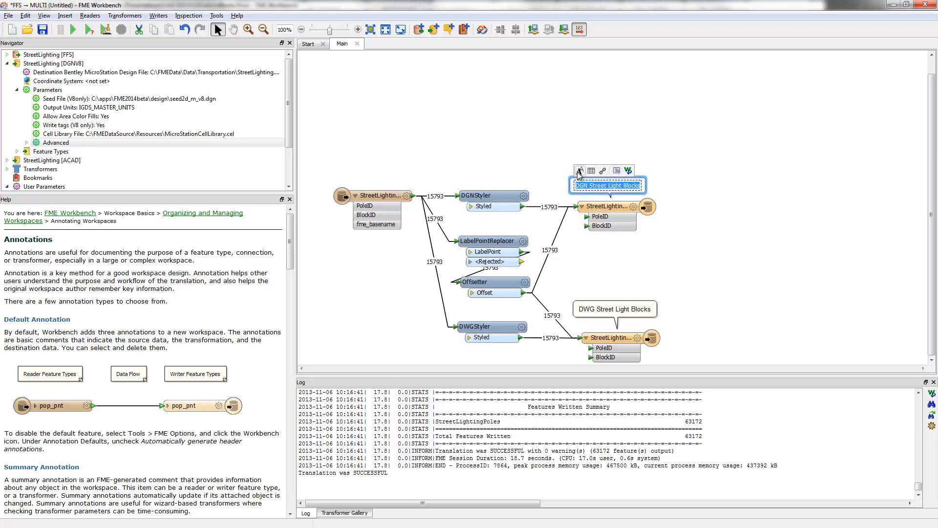
click(581, 171)
click(617, 159)
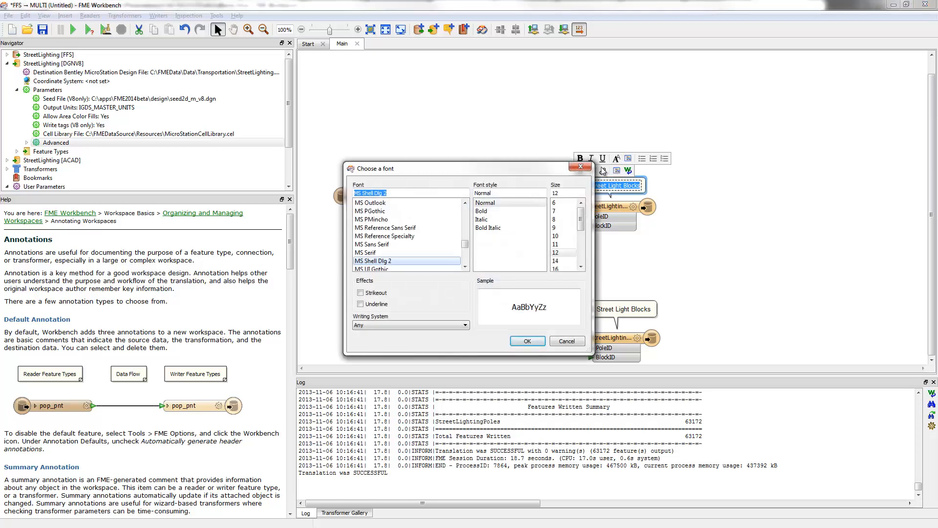
key(a)
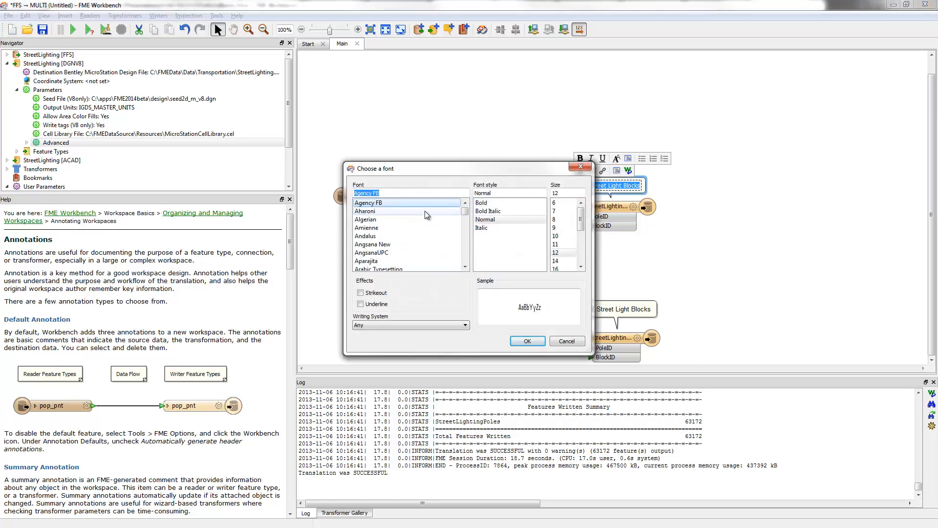
scroll(385, 237, down, 2)
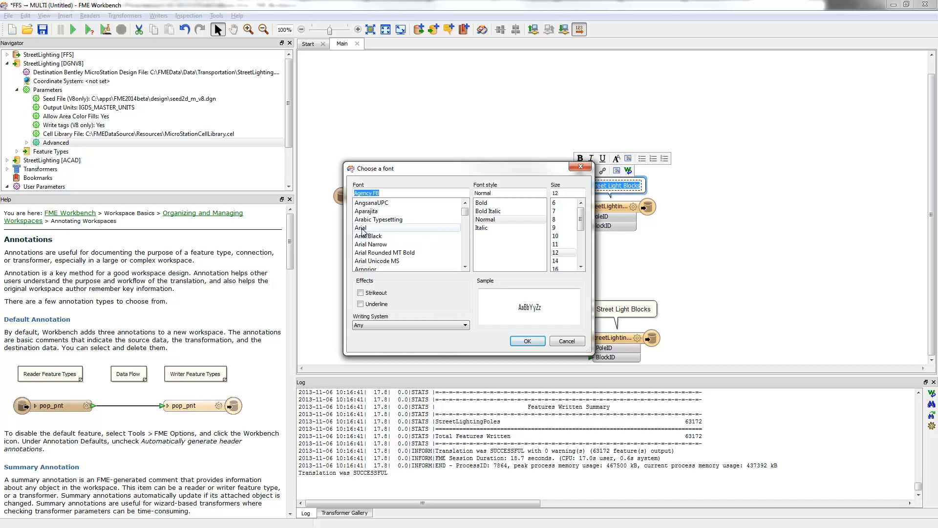
click(364, 228)
click(527, 342)
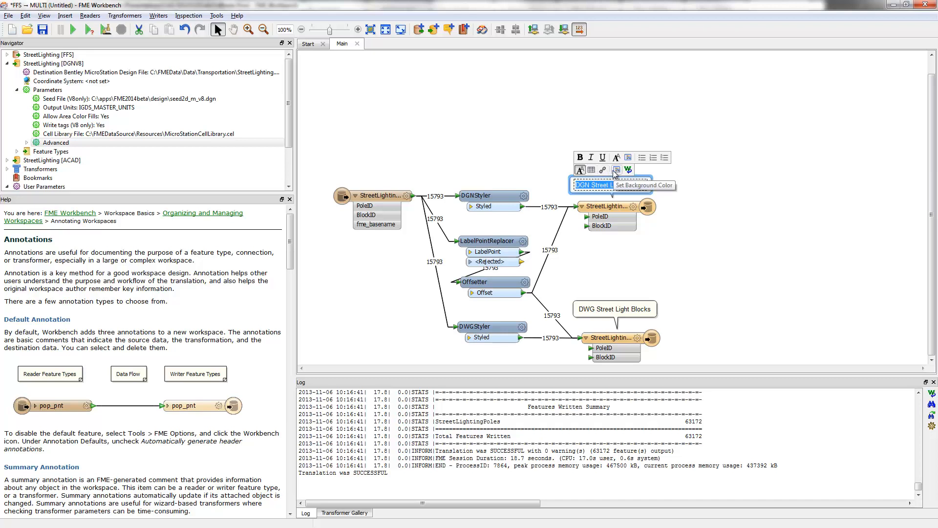
click(628, 171)
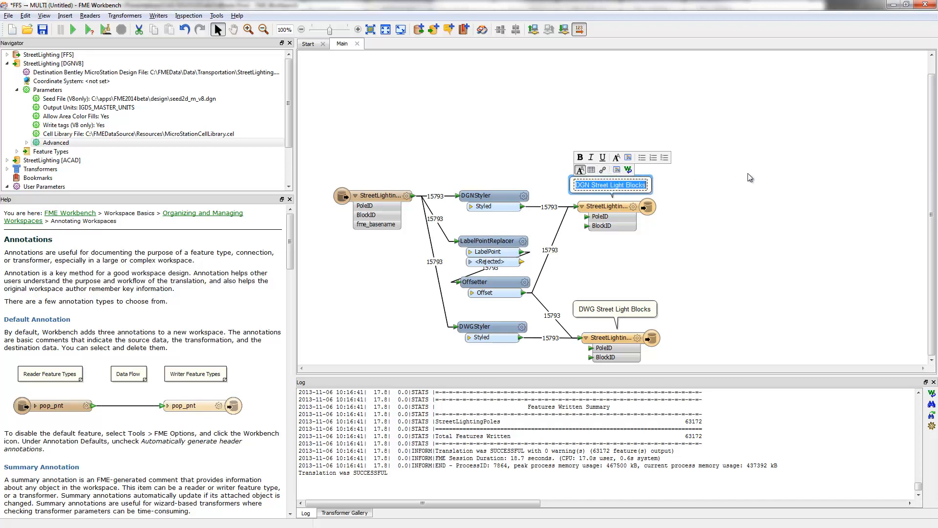
click(751, 177)
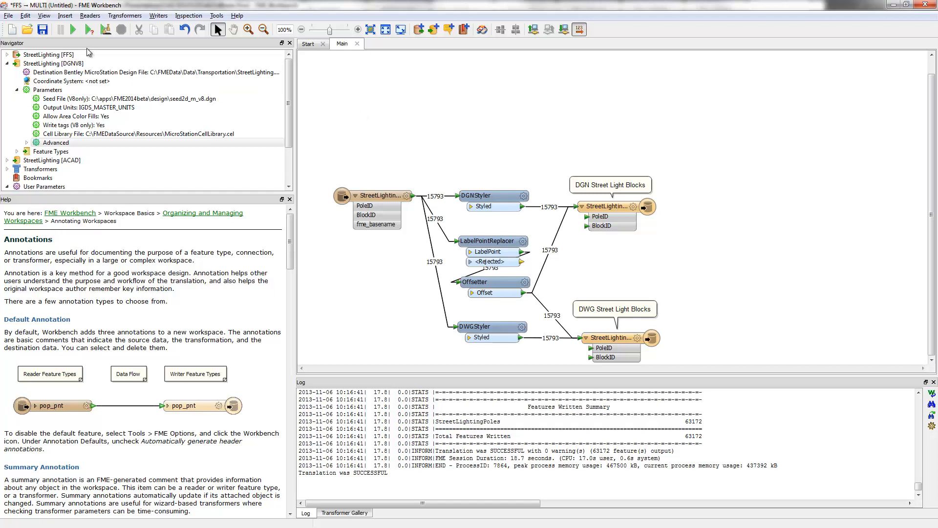
Save the workspace as LightingFFSToCAD in the FMEDataSource\ConvertFromFFS folder
click(43, 29)
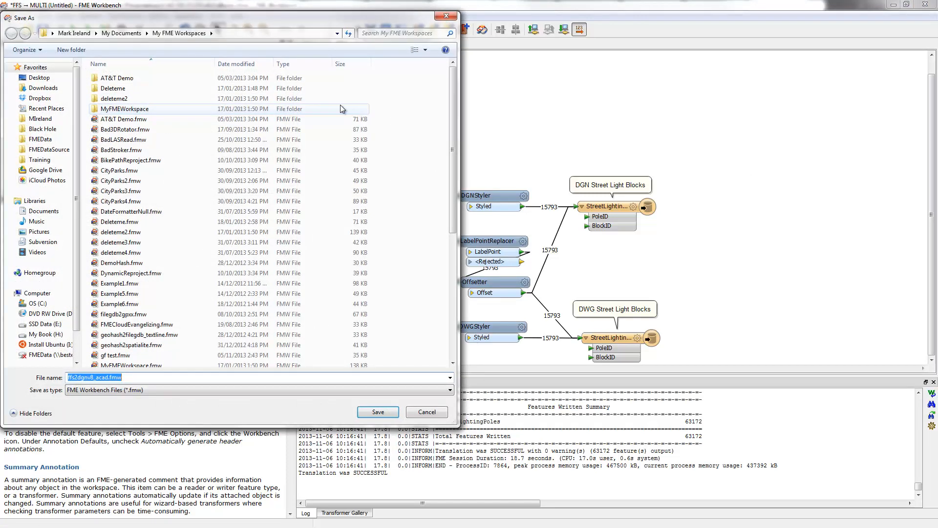
click(49, 149)
double_click(120, 79)
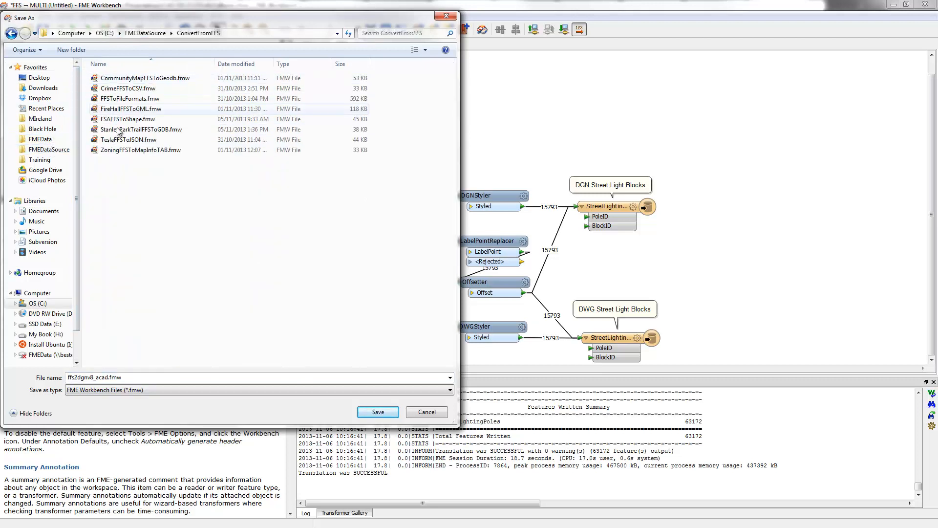
double_click(131, 377)
text(S)
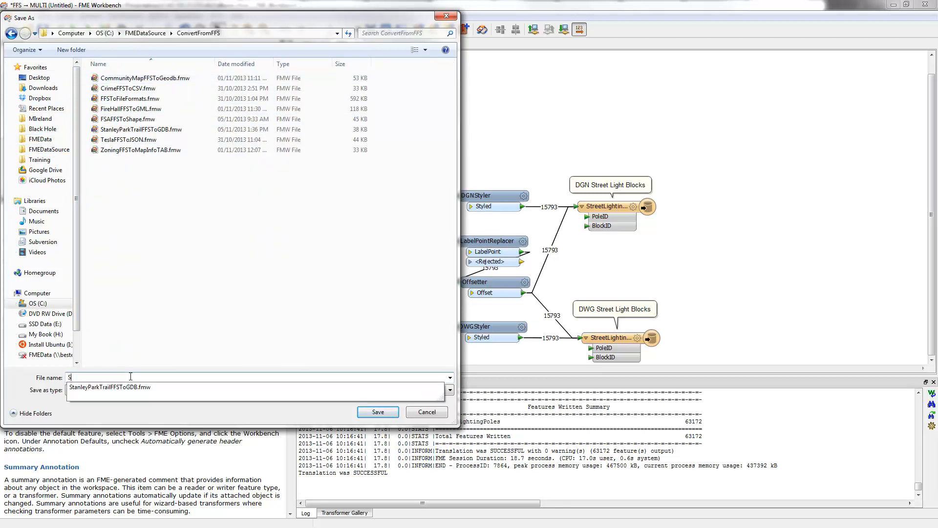
key(BackSpace)
key(BackSpace)
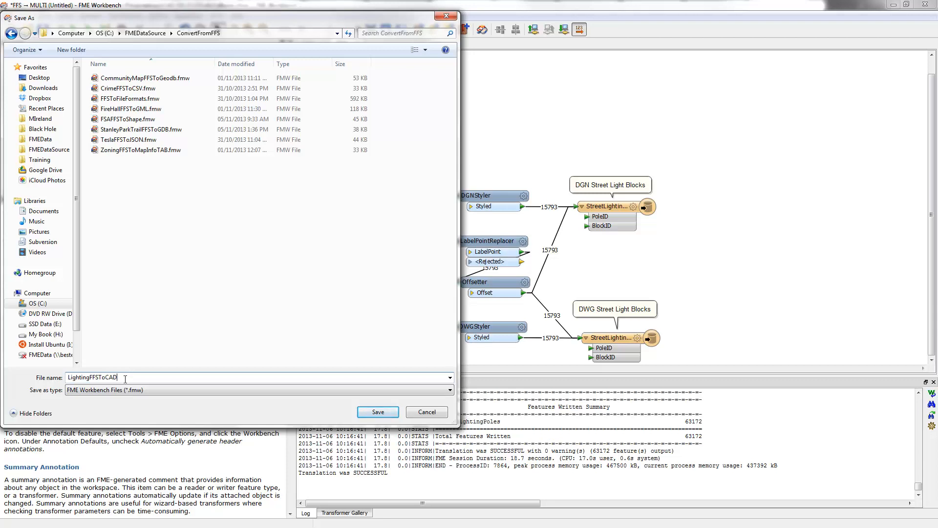
key(Tab)
click(374, 414)
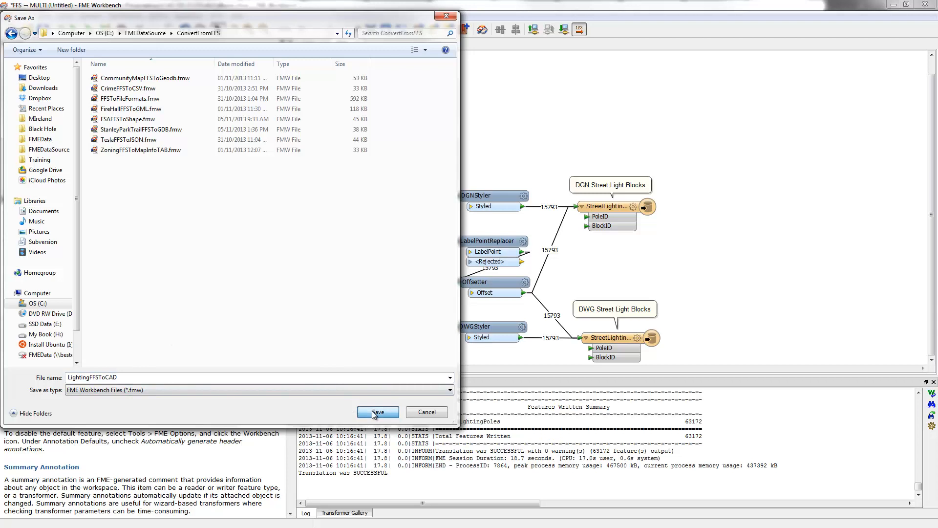